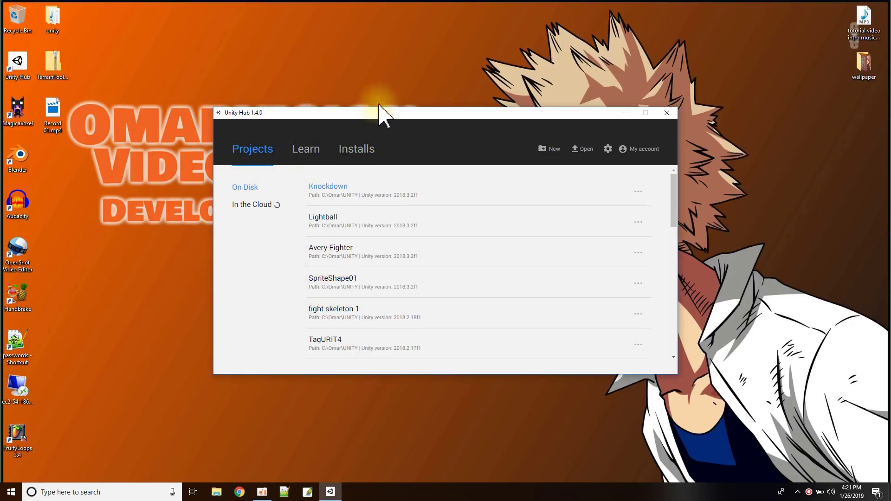
# Check the Unity versions installed on the machine and the available beta releases, and return to the project list.
pyautogui.click(350, 148)
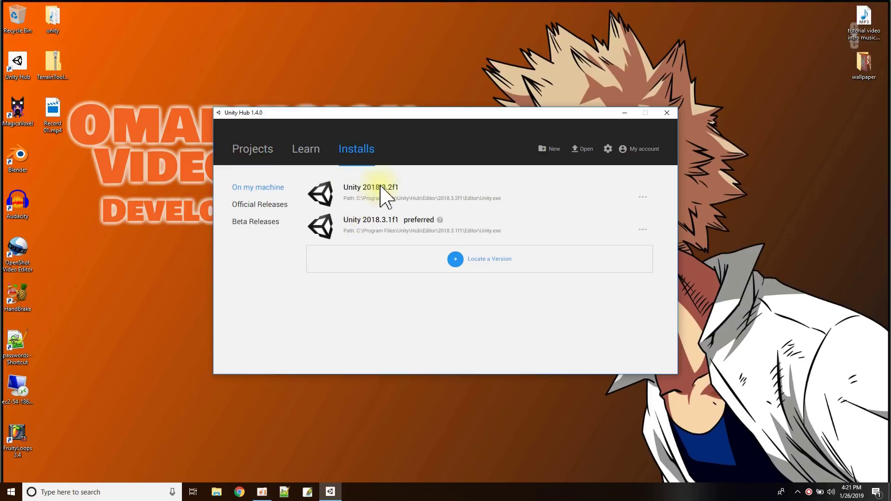
pyautogui.click(238, 223)
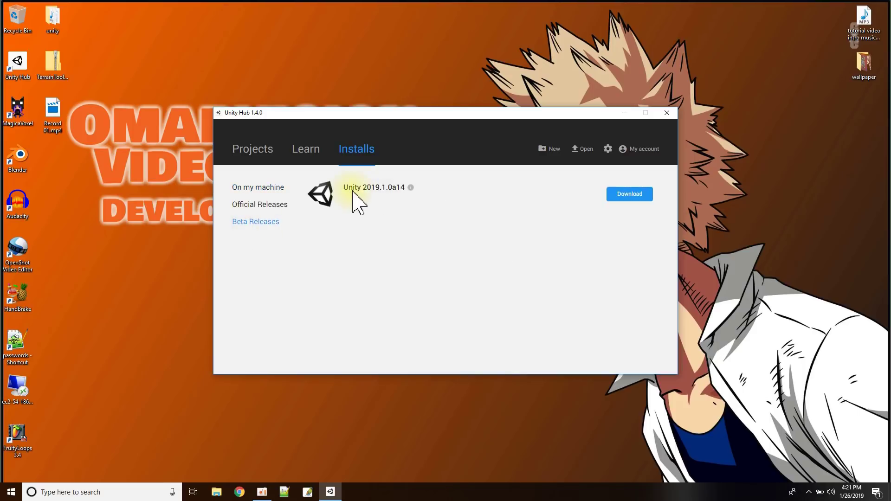
pyautogui.click(255, 154)
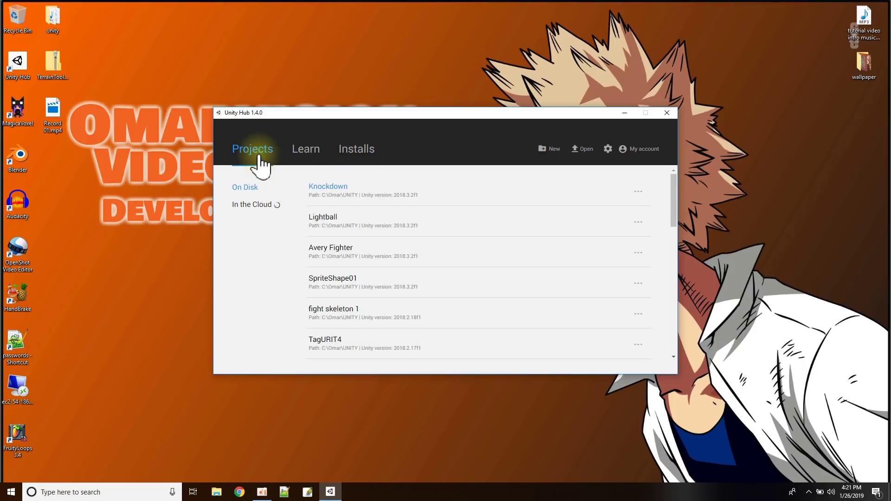
# Create a new 3D project named Terrain with Unity version 2018.3.2f1.
pyautogui.click(554, 155)
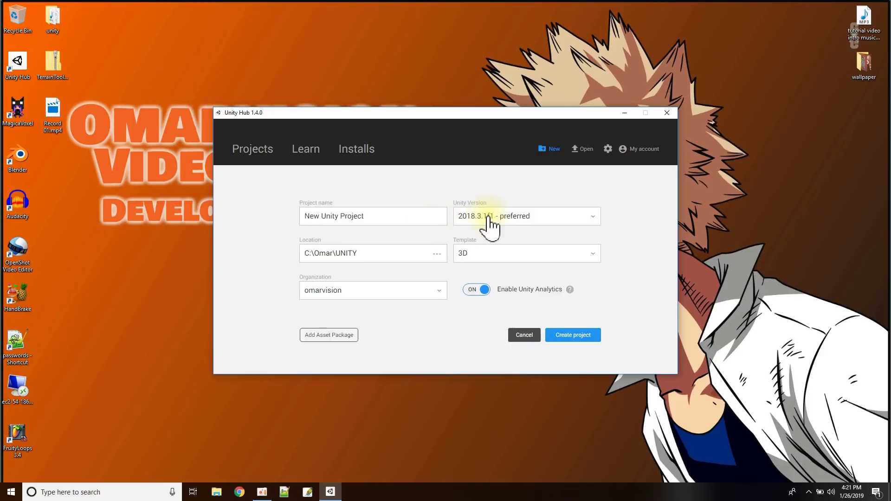
pyautogui.click(574, 216)
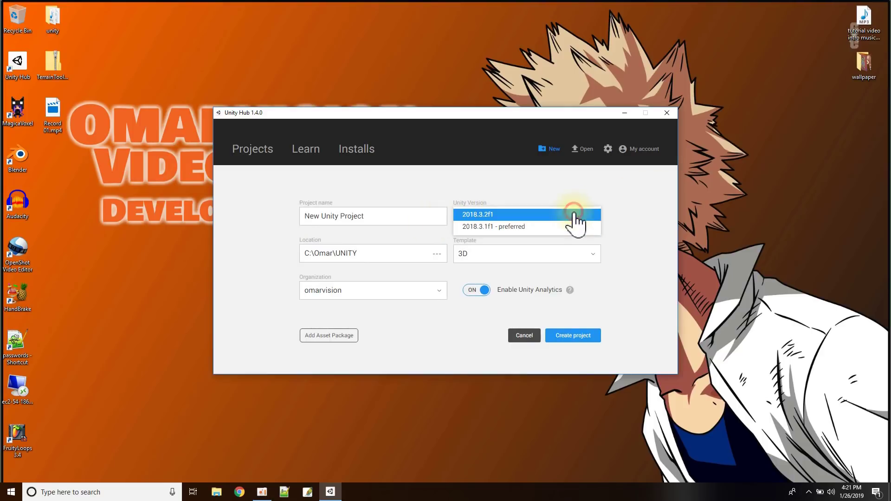
pyautogui.click(485, 215)
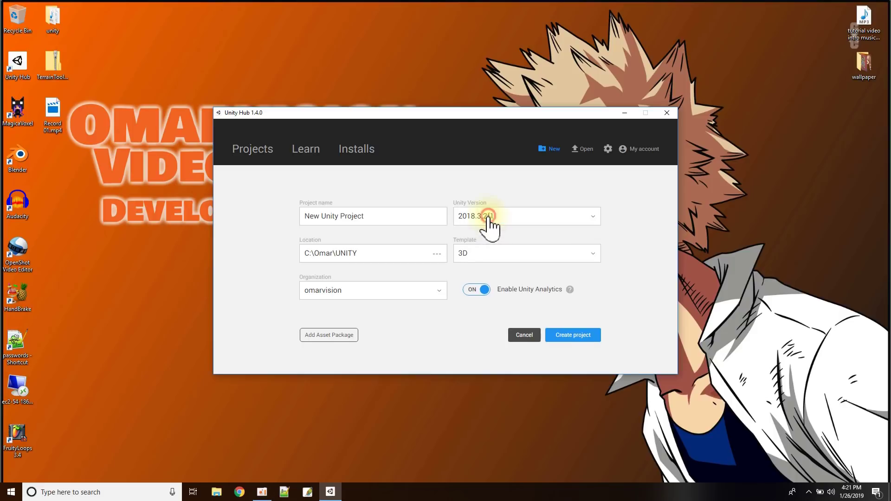
pyautogui.moveTo(362, 216); pyautogui.dragTo(271, 244)
pyautogui.write('Terrain')
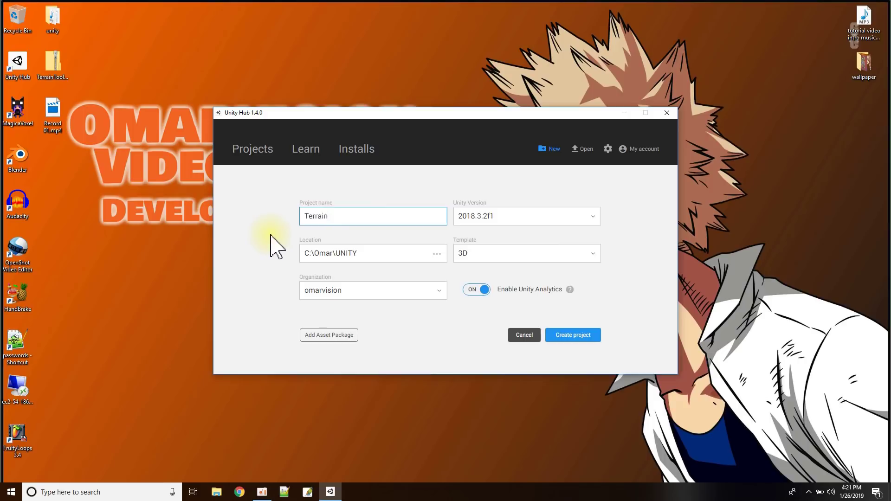
pyautogui.click(563, 336)
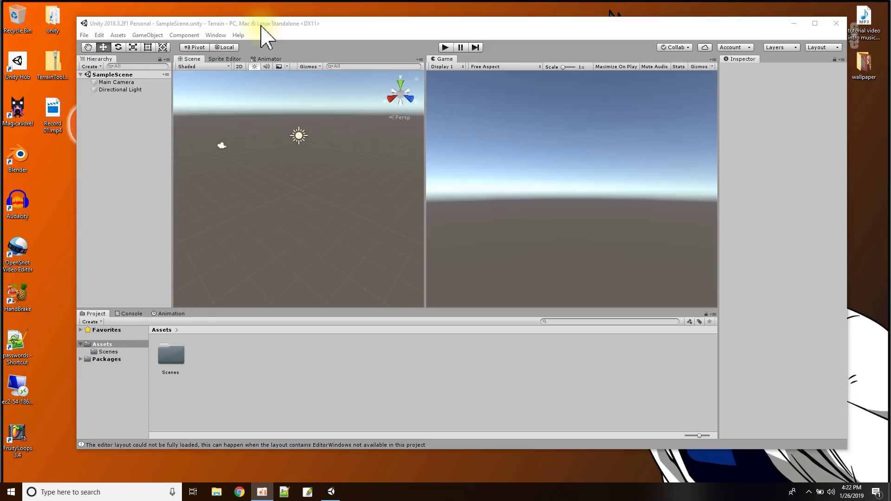
# Add a 3D Terrain object to SampleScene.
pyautogui.click(129, 82)
pyautogui.click(133, 89)
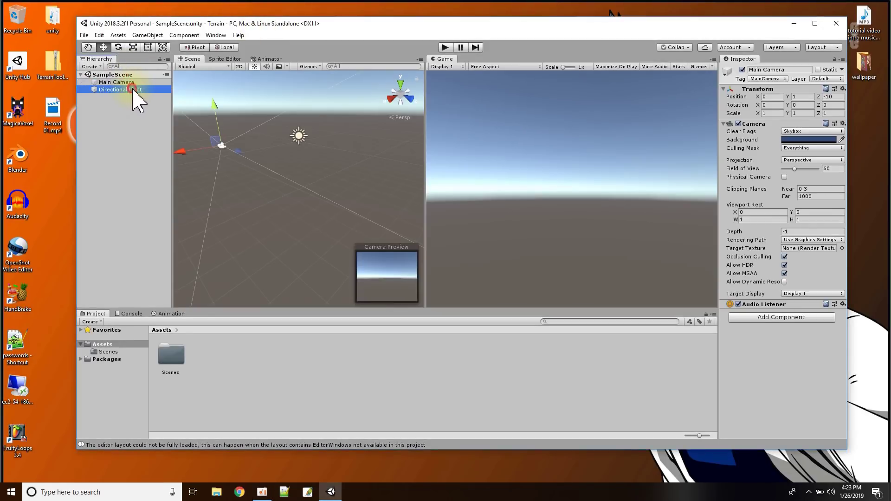
pyautogui.click(118, 75)
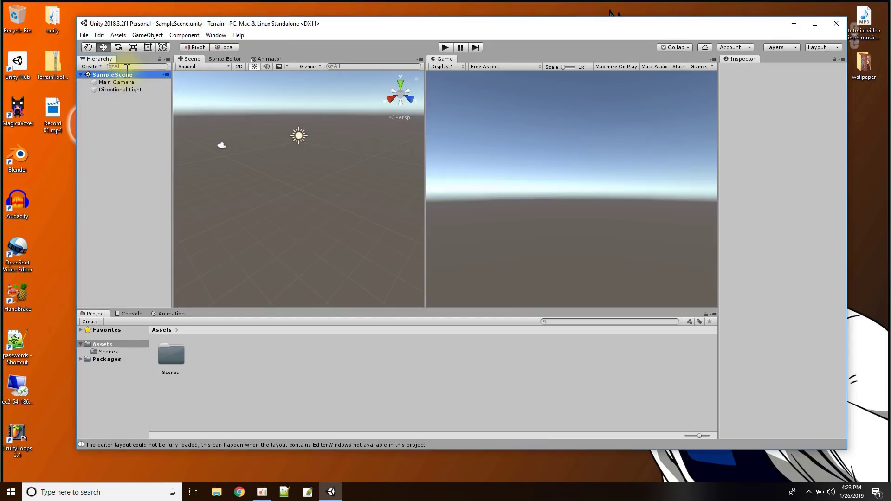
pyautogui.rightClick(125, 76)
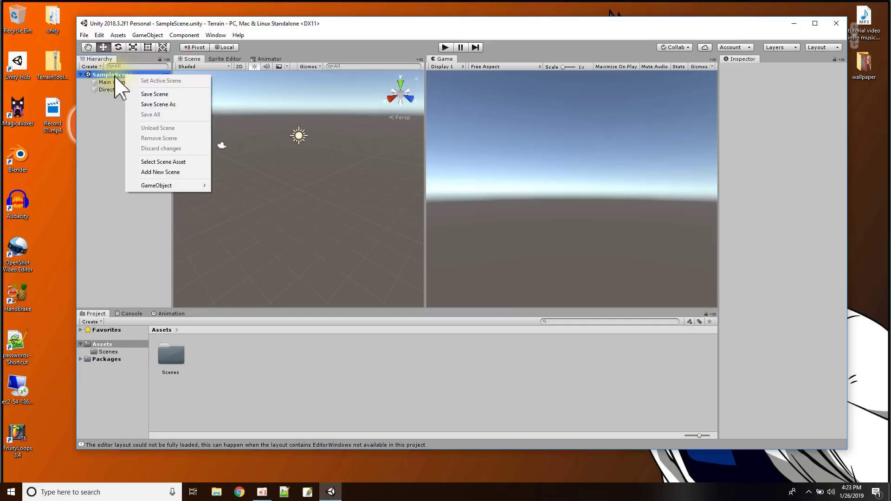
pyautogui.moveTo(156, 186)
pyautogui.moveTo(236, 197)
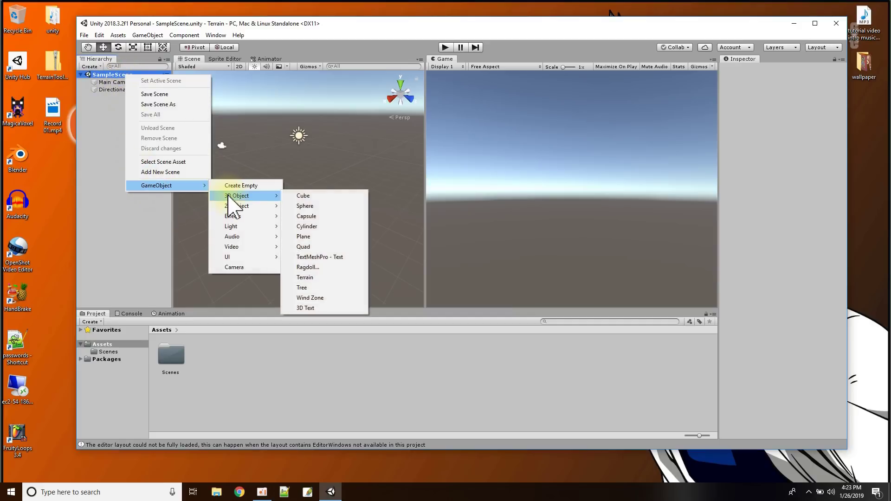
pyautogui.click(309, 277)
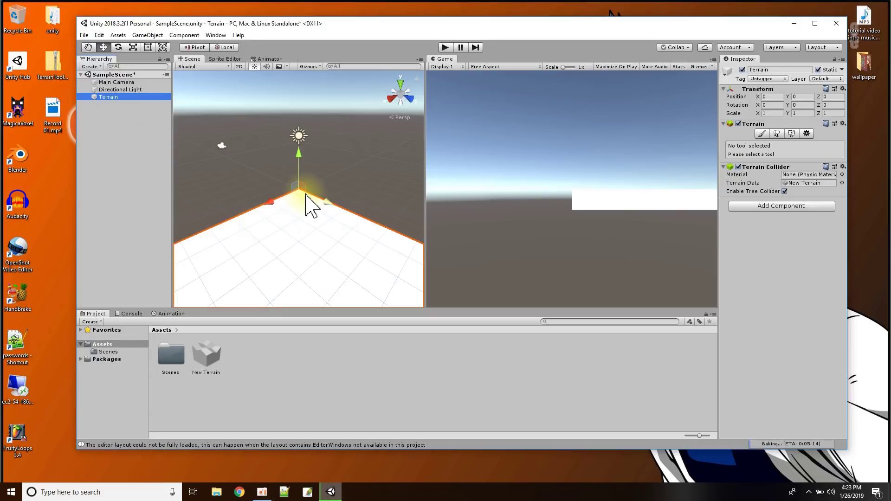
# Frame the whole terrain in the Scene view and turn off its Static option.
pyautogui.doubleClick(112, 97)
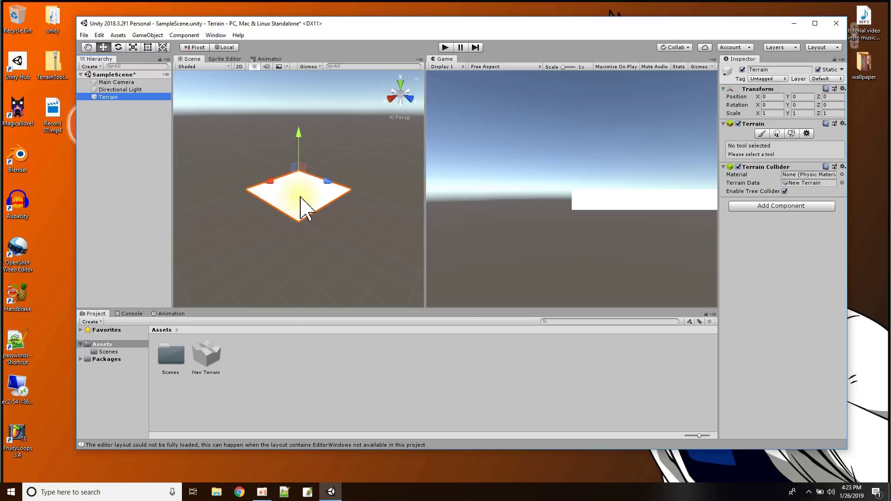
pyautogui.scroll(1, 301, 197)
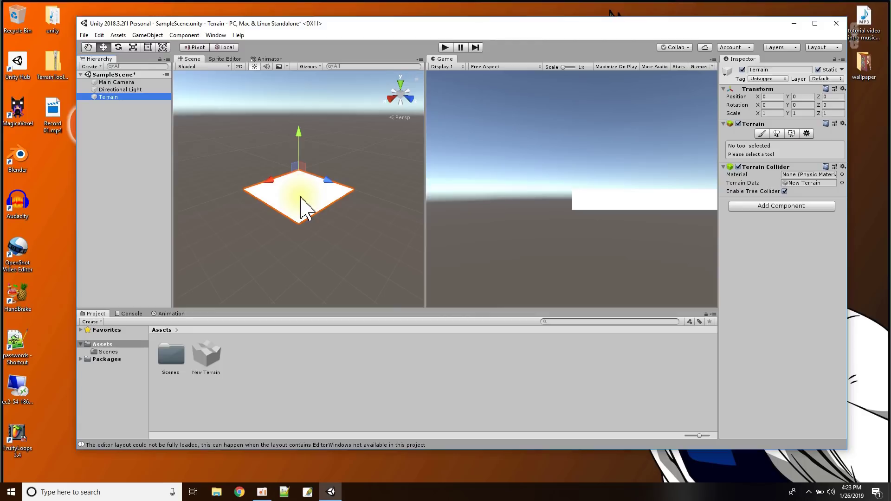
pyautogui.scroll(4, 301, 197)
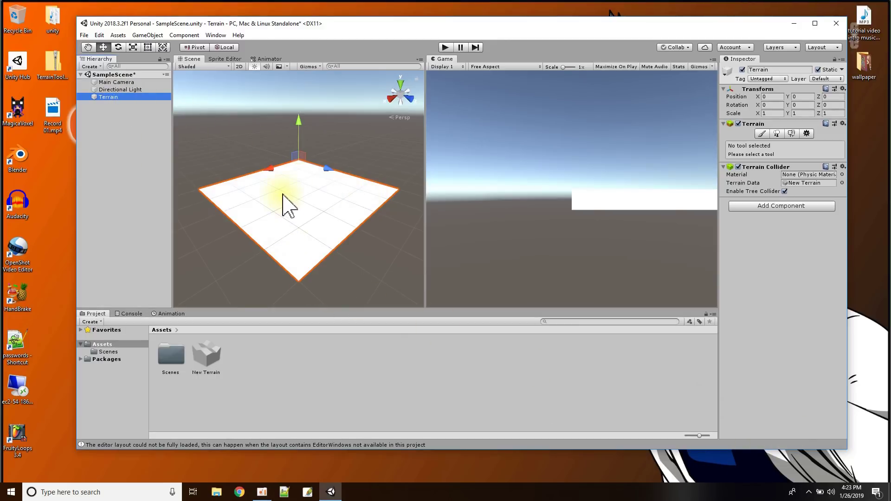
pyautogui.click(818, 69)
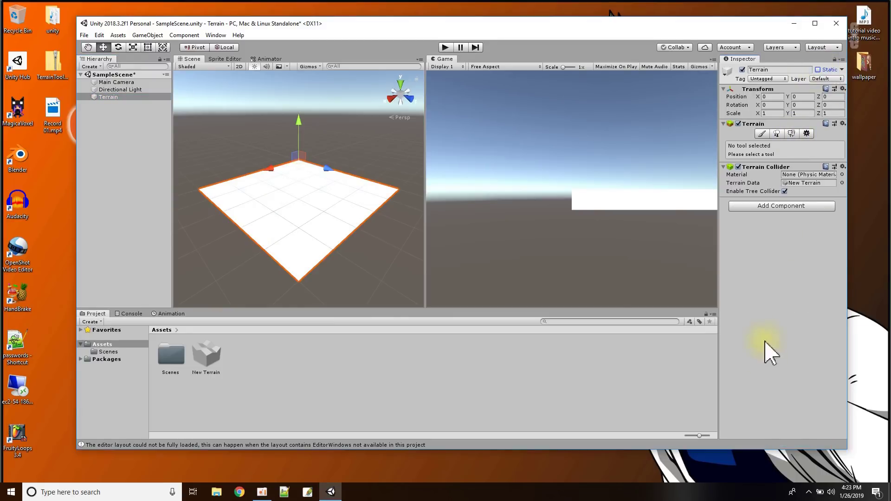
pyautogui.scroll(5, 314, 237)
pyautogui.scroll(-4, 313, 237)
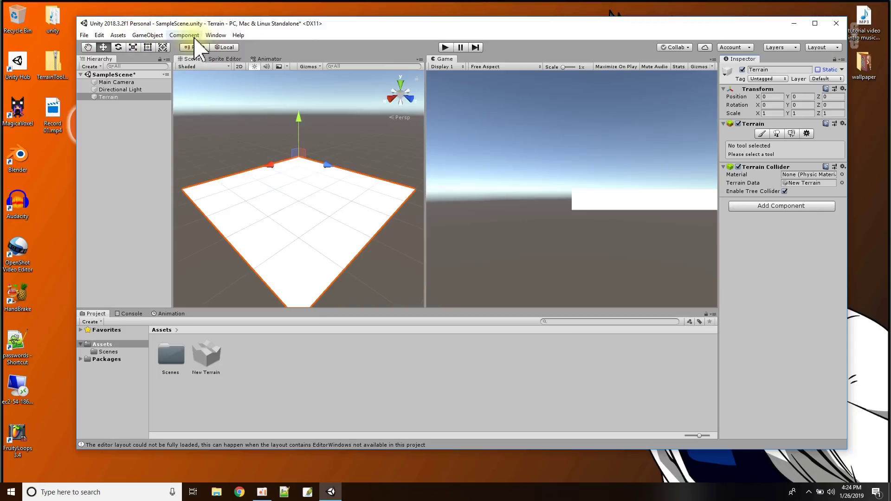
# Switch Auto Generate off and back on in the Lighting settings, and toggle the terrain's Static option on and off again.
pyautogui.click(217, 37)
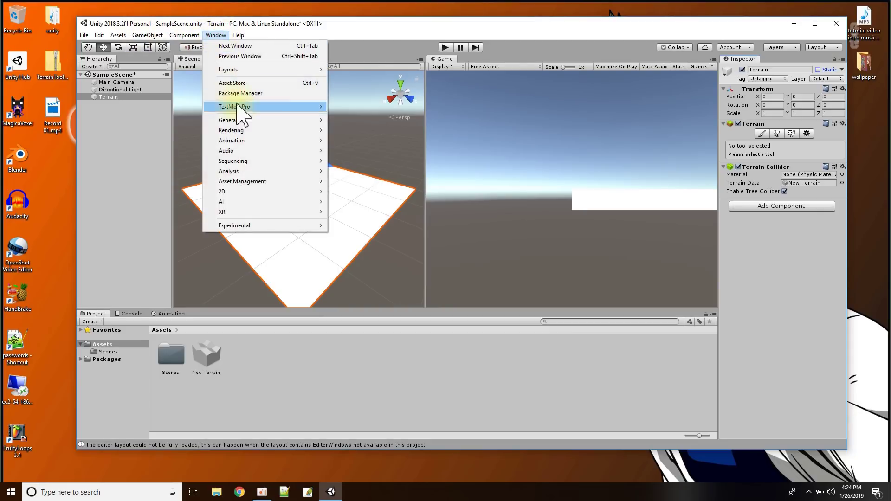
pyautogui.moveTo(272, 131)
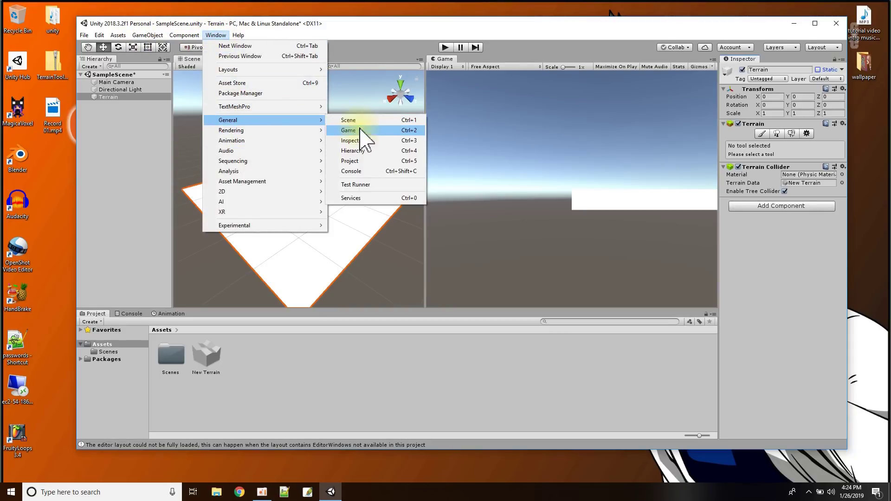
pyautogui.click(344, 140)
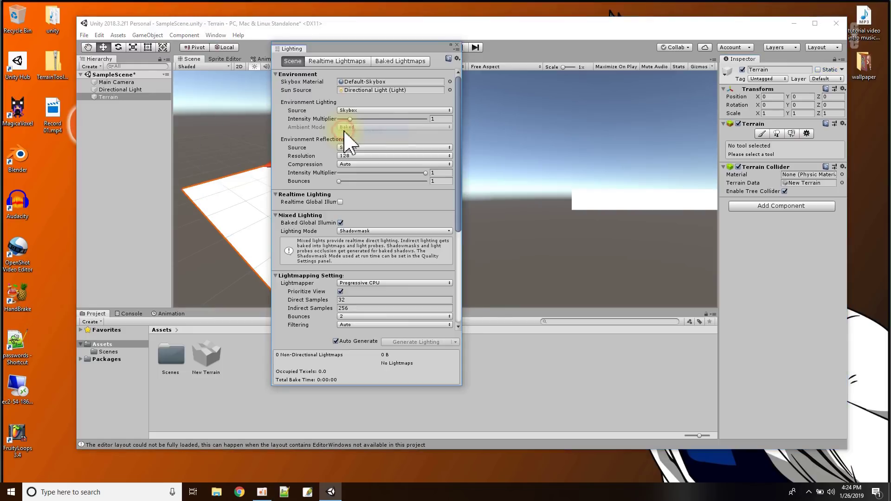
pyautogui.scroll(-1, 324, 264)
pyautogui.scroll(-3, 325, 271)
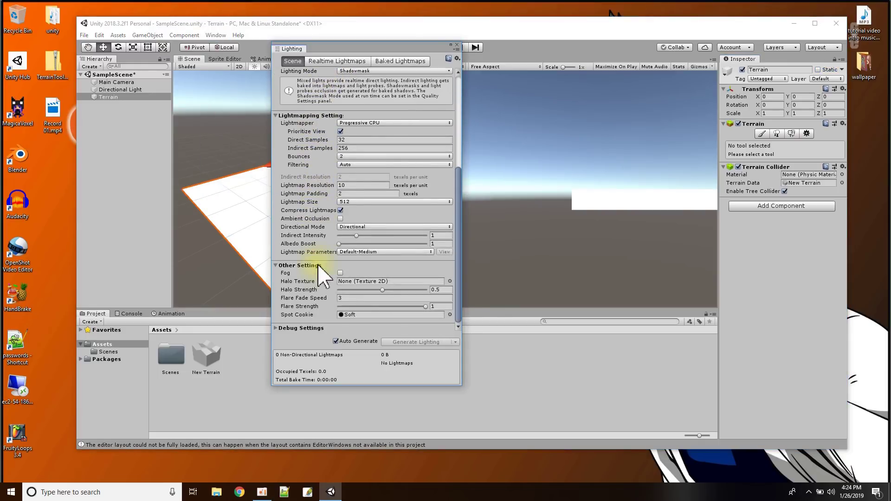
pyautogui.click(335, 341)
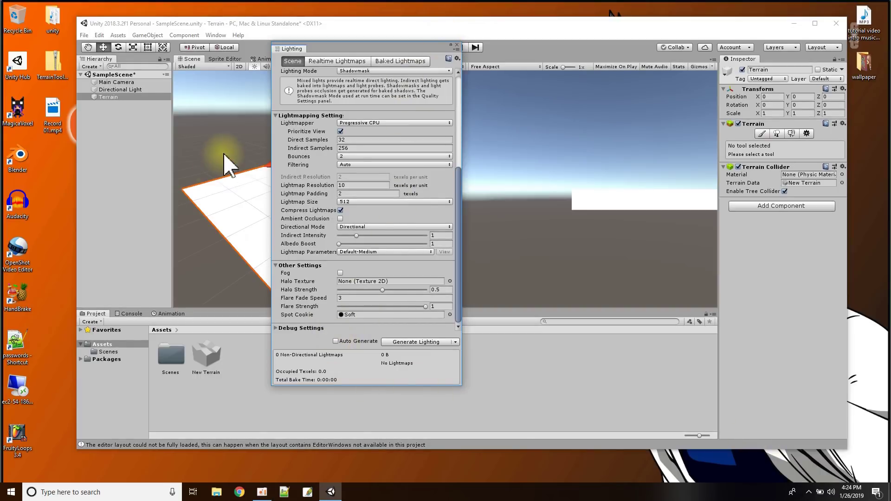
pyautogui.click(335, 341)
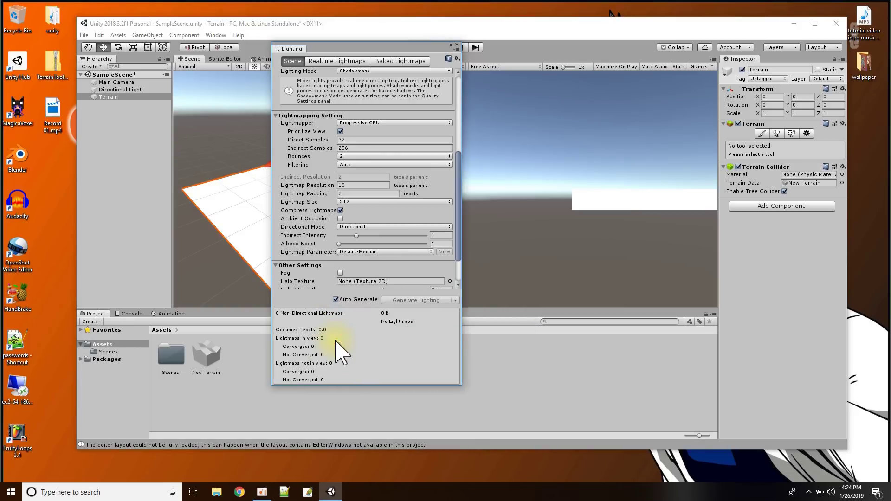
pyautogui.click(457, 45)
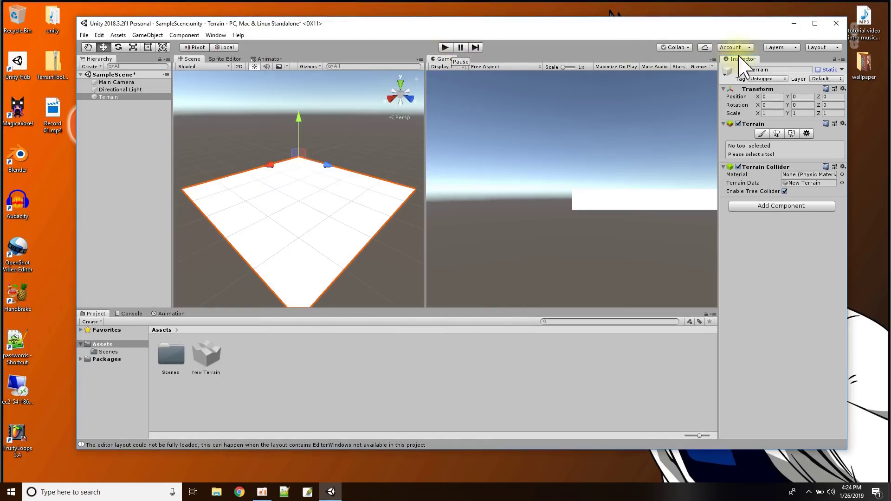
pyautogui.click(819, 70)
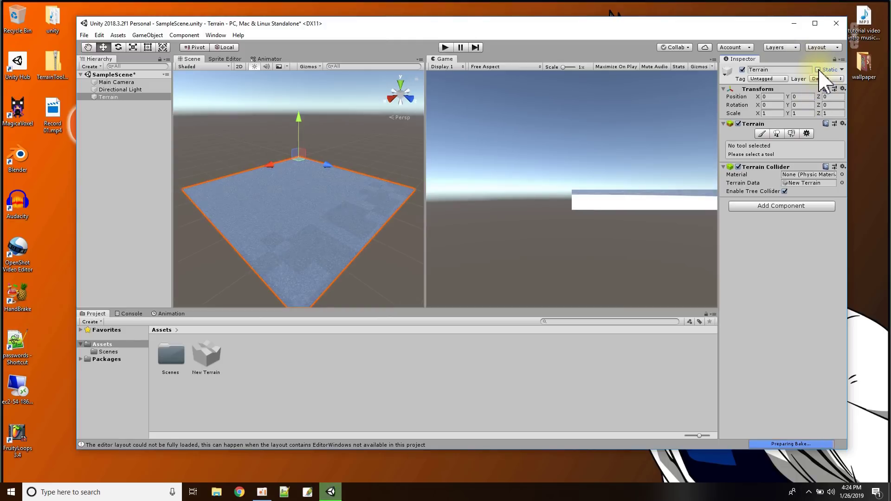
pyautogui.click(818, 70)
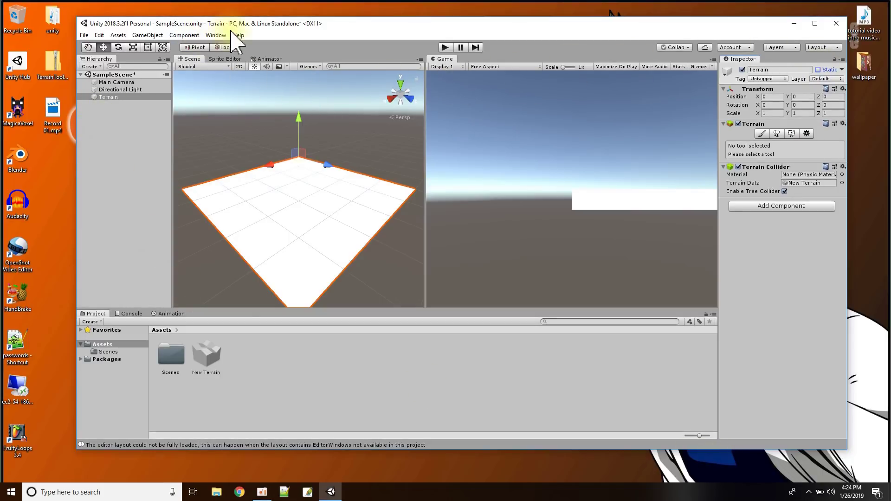
# Disable Auto Generate in the scene's Lighting settings, close them, and save the scene.
pyautogui.click(215, 36)
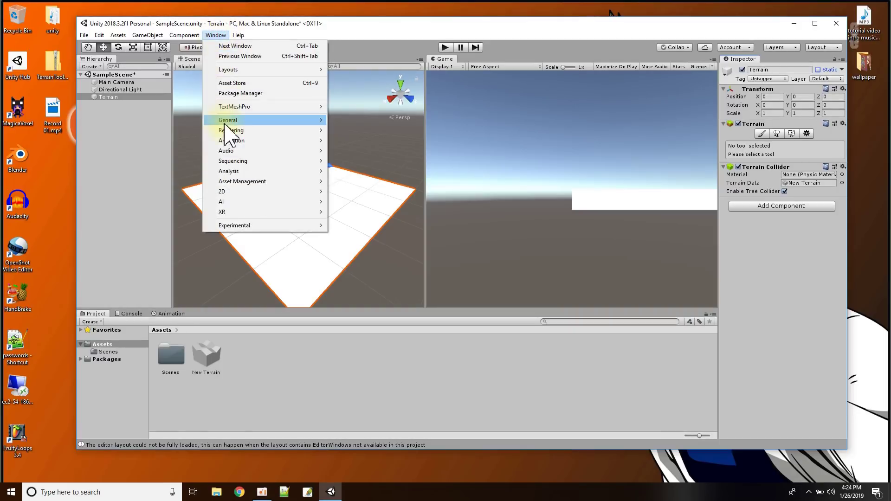
pyautogui.moveTo(298, 130)
pyautogui.click(346, 132)
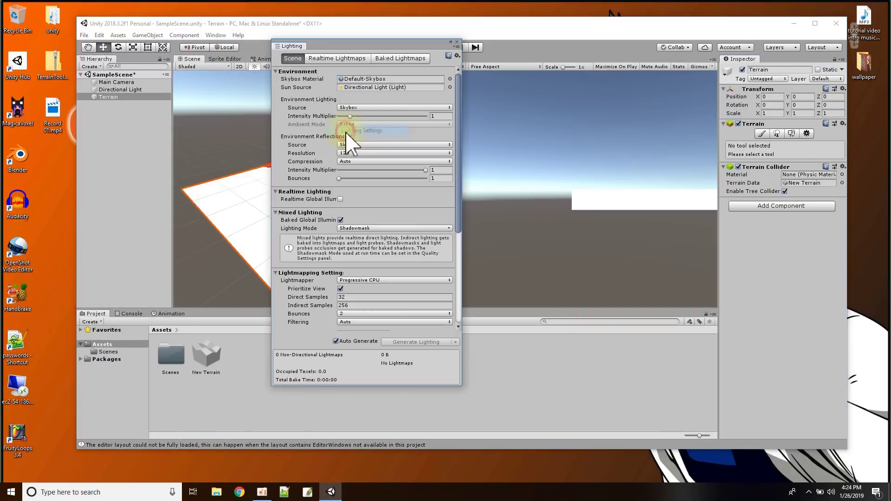
pyautogui.click(335, 341)
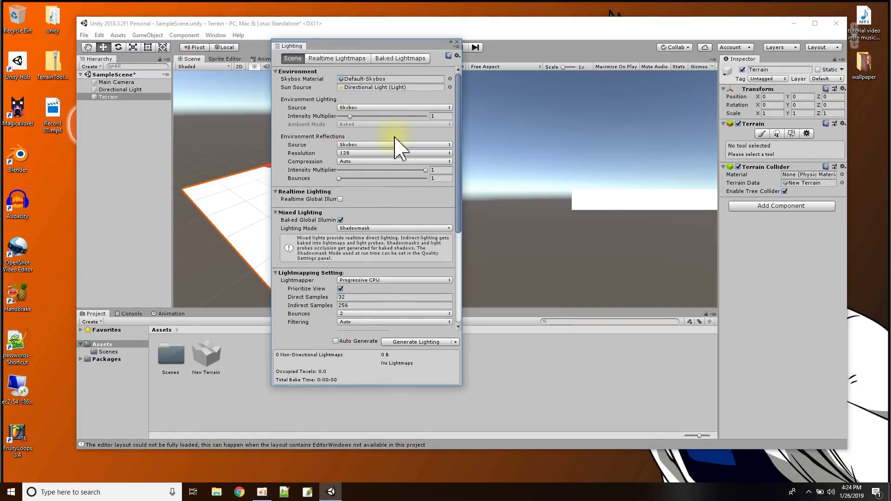
pyautogui.click(458, 43)
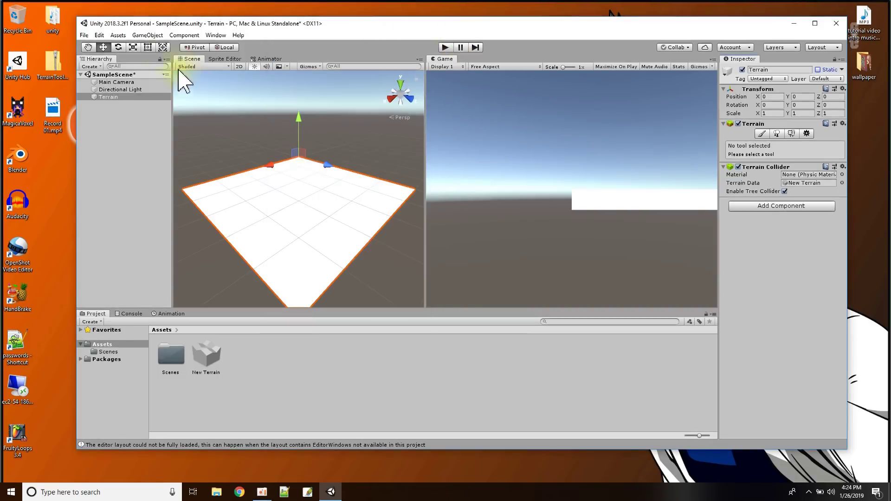
pyautogui.click(86, 36)
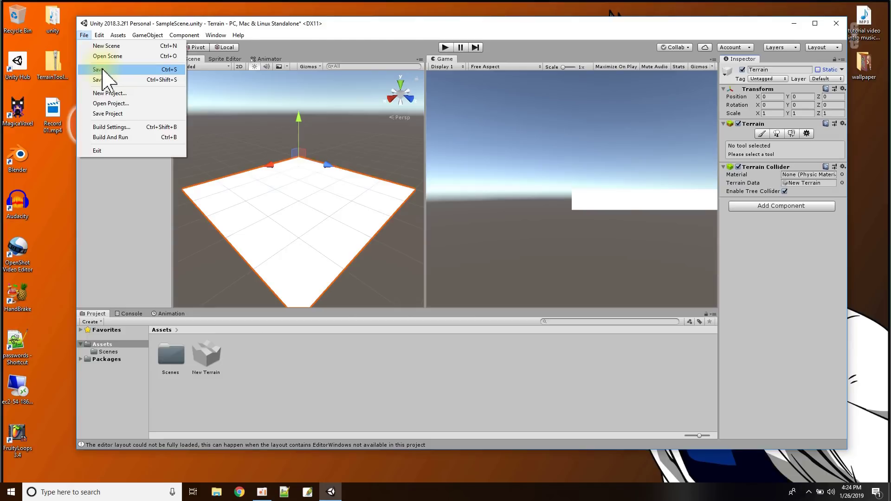
pyautogui.click(99, 69)
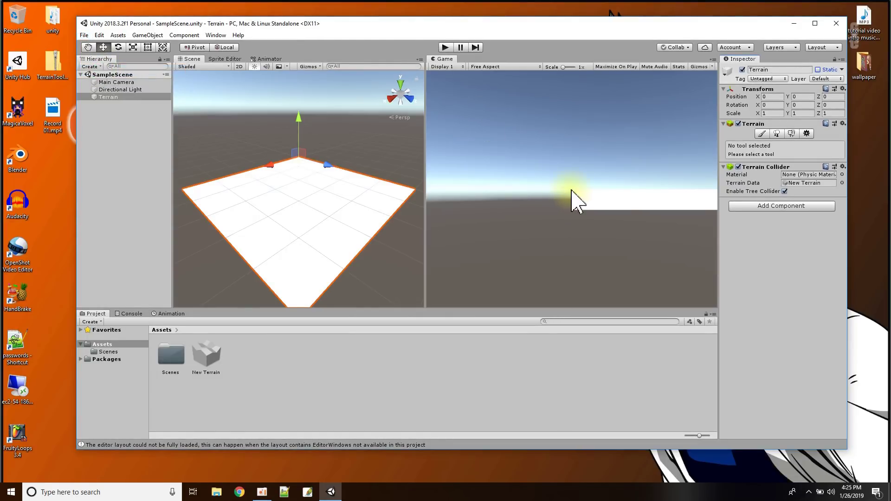
# Select the Terrain object and set its Paint Terrain tool to Paint Texture.
pyautogui.click(100, 97)
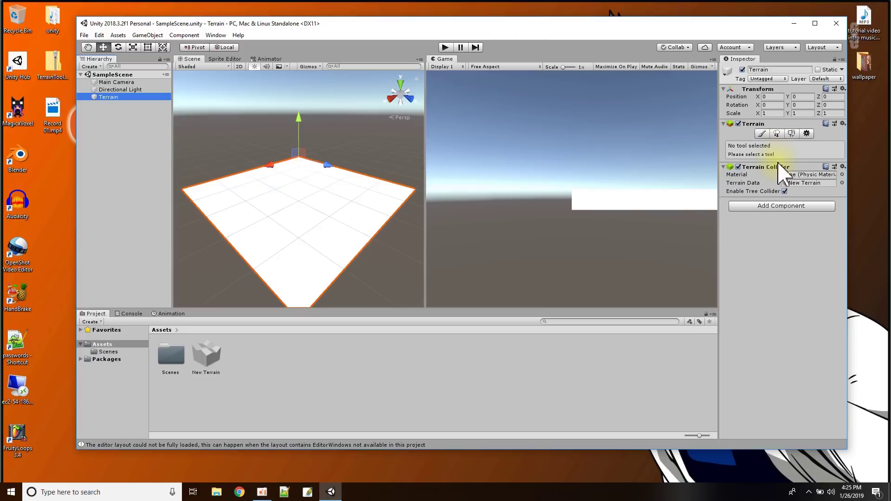
pyautogui.click(761, 135)
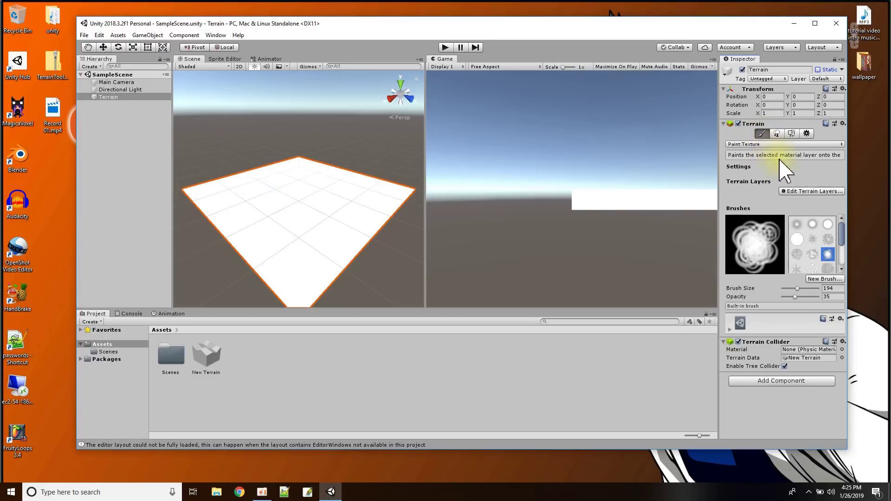
pyautogui.click(762, 145)
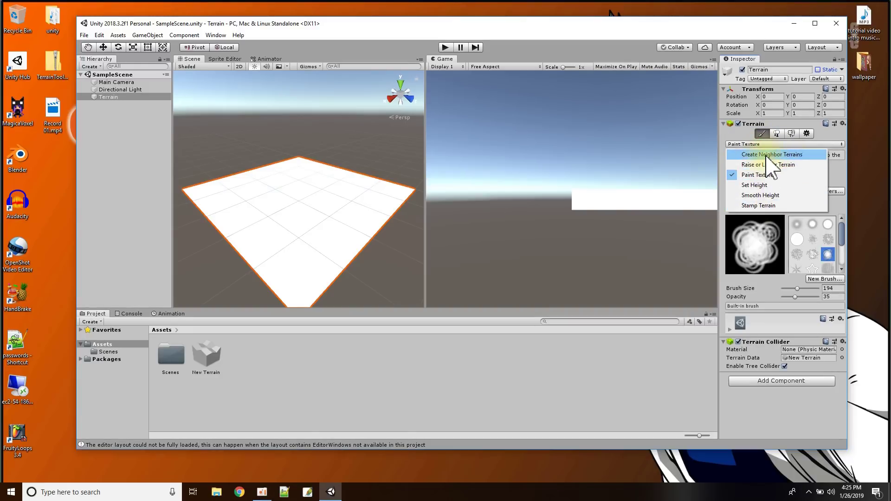
pyautogui.click(765, 175)
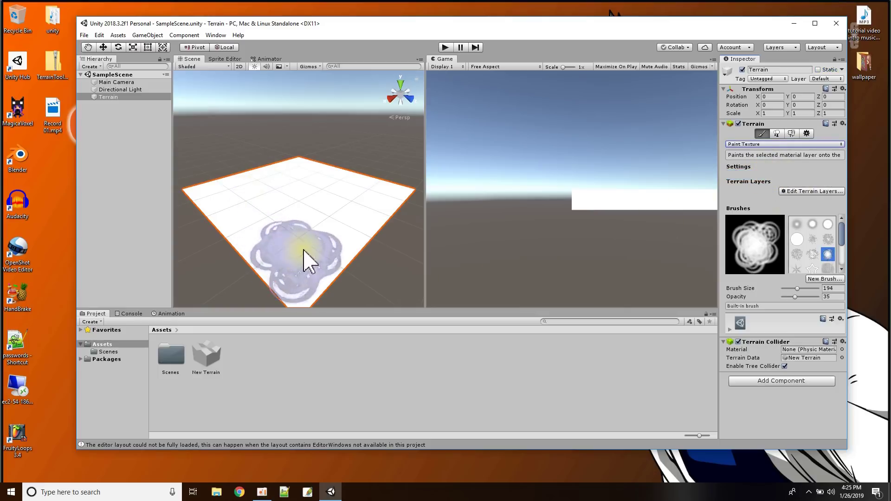
# Look through the textures offered for creating a new terrain layer, and close the selection without choosing one.
pyautogui.click(797, 191)
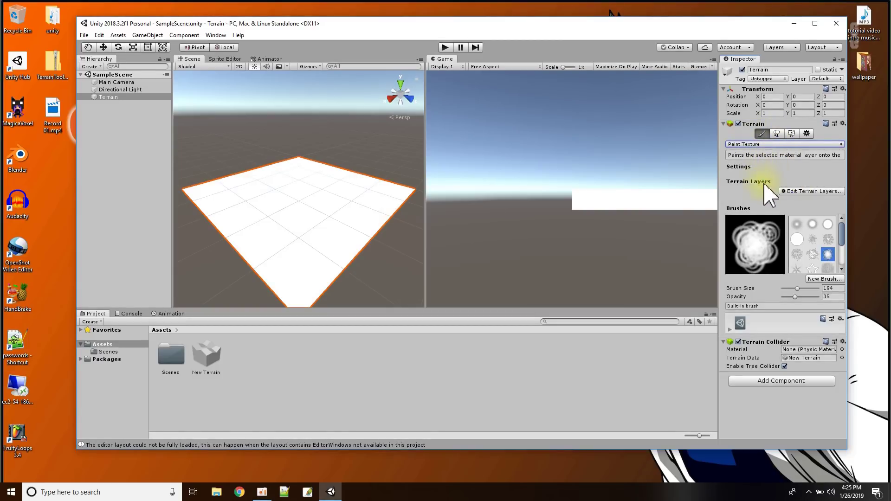
pyautogui.click(792, 192)
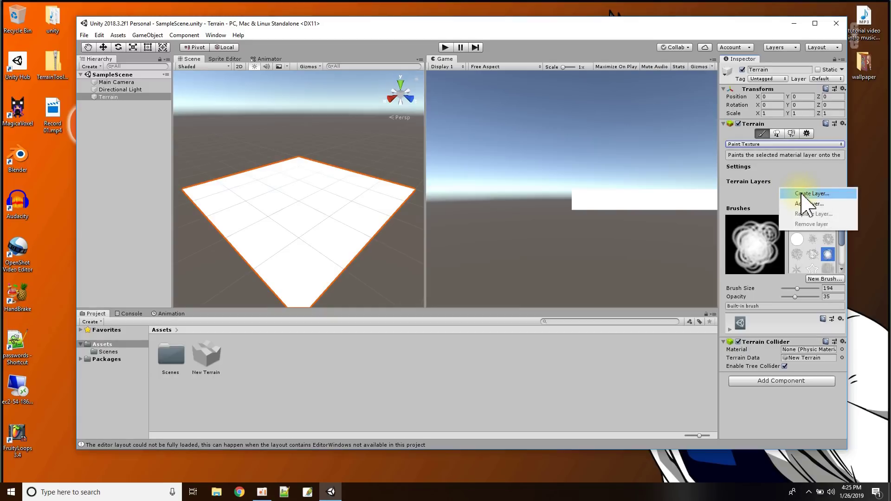
pyautogui.click(802, 194)
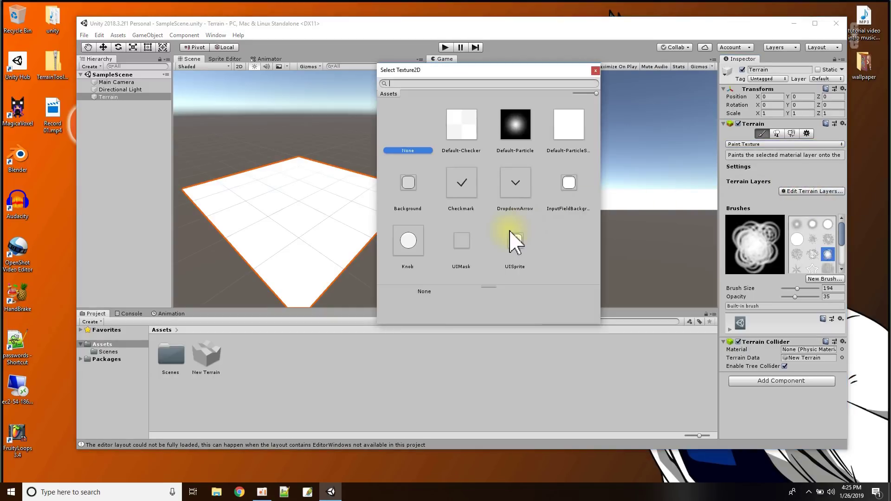
pyautogui.click(595, 70)
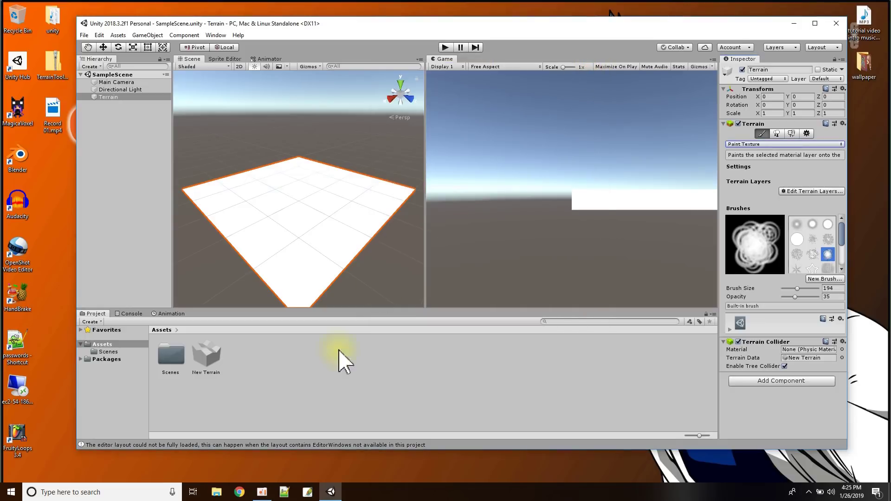
# Switch to Chrome and search Google Images for "grass texture seamless".
pyautogui.click(240, 493)
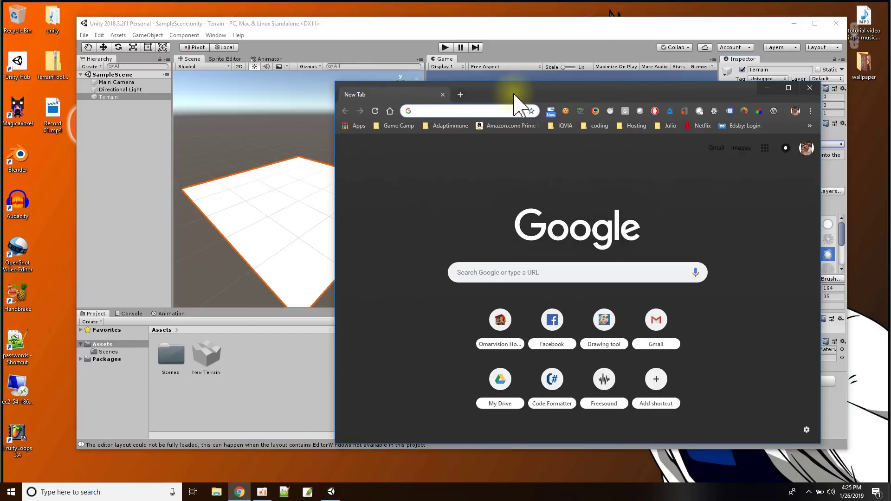
pyautogui.write('grss')
pyautogui.press('BackSpace')
pyautogui.press('BackSpace')
pyautogui.write('ass texture seamless')
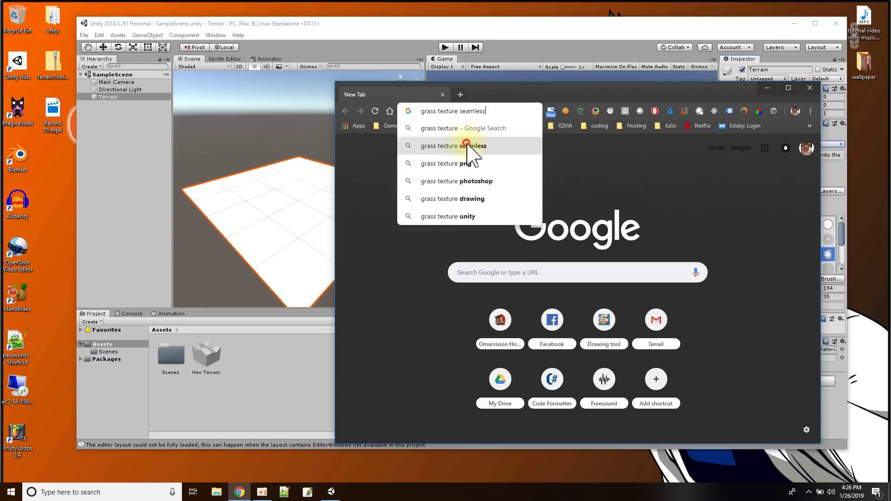
pyautogui.click(467, 145)
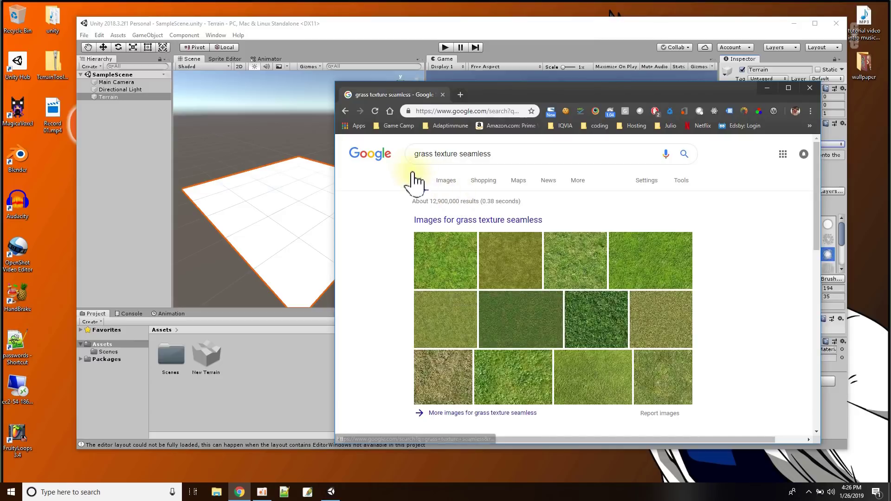
pyautogui.click(441, 181)
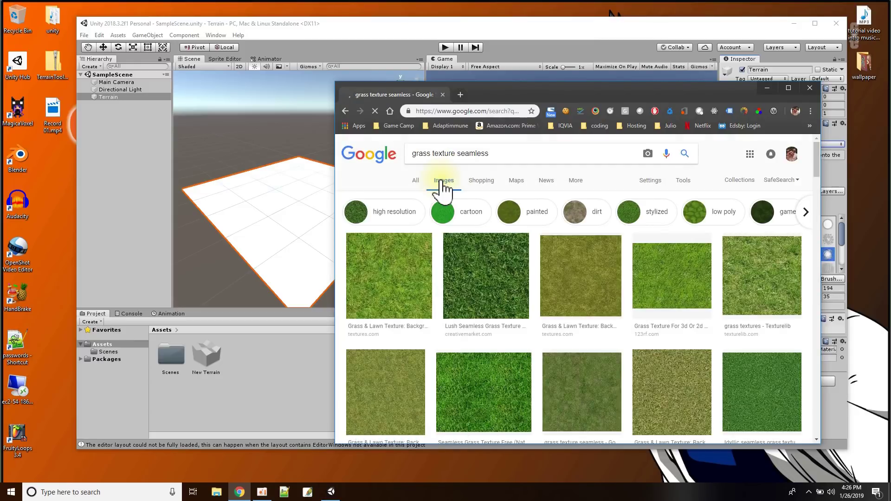
pyautogui.scroll(-1, 449, 284)
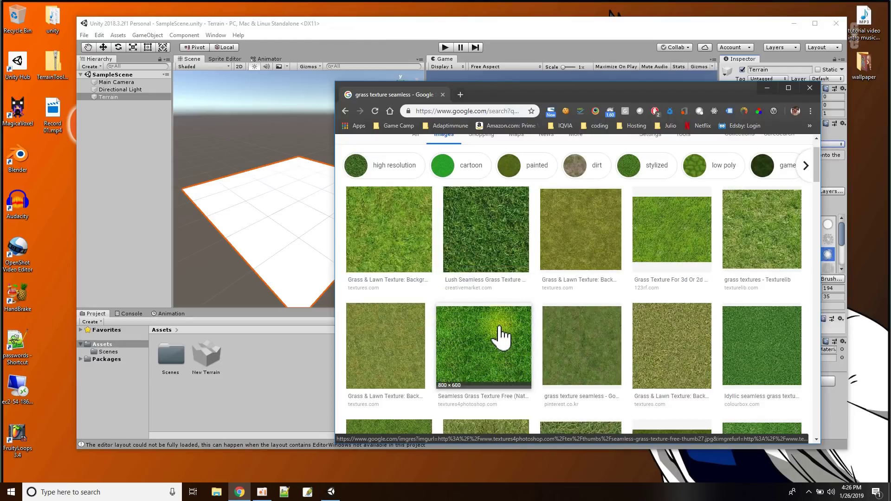
# Save the 800 × 600 Textures4Photoshop seamless grass image to the Desktop and import it into the Unity project's Assets folder.
pyautogui.click(498, 325)
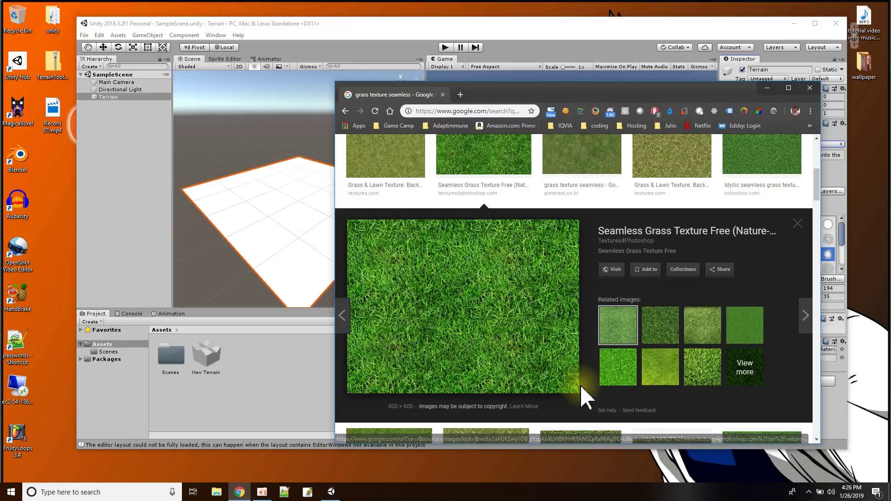
pyautogui.rightClick(510, 288)
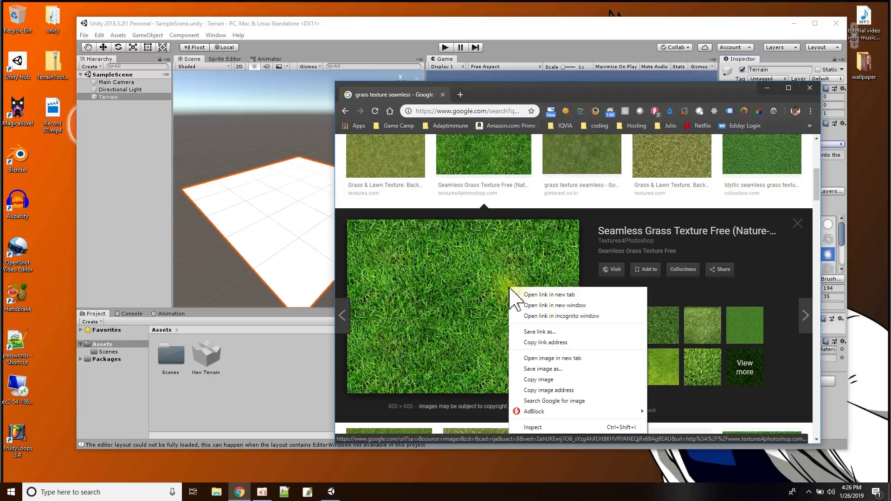
pyautogui.click(548, 369)
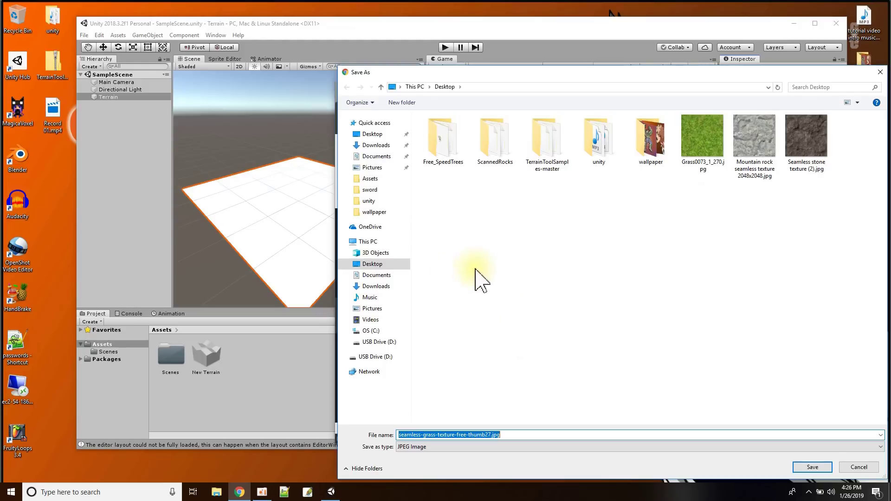
pyautogui.click(373, 265)
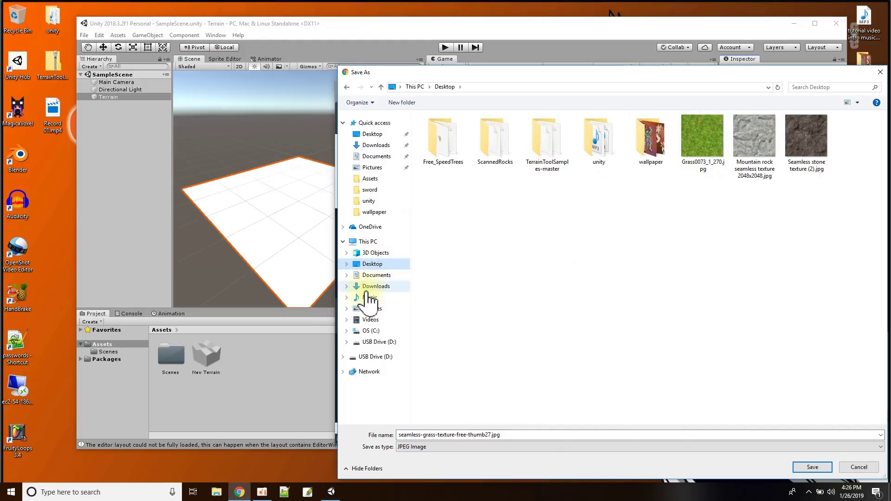
pyautogui.click(812, 468)
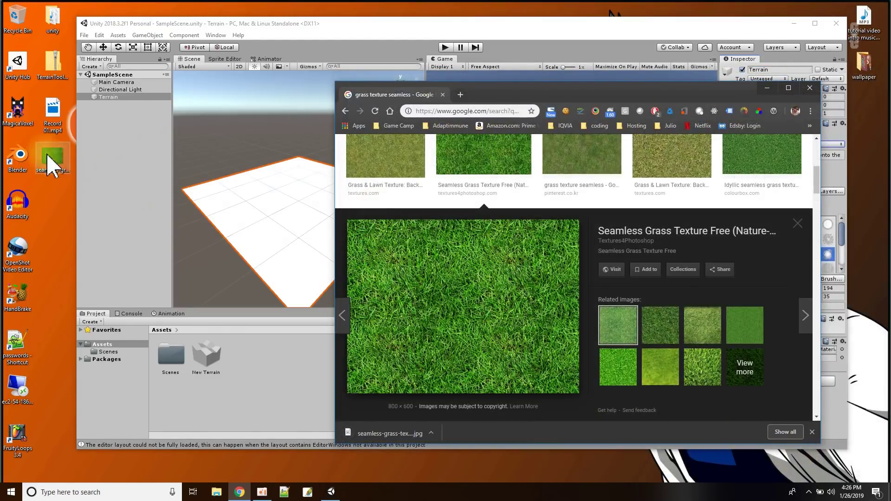
pyautogui.moveTo(50, 162); pyautogui.dragTo(191, 328)
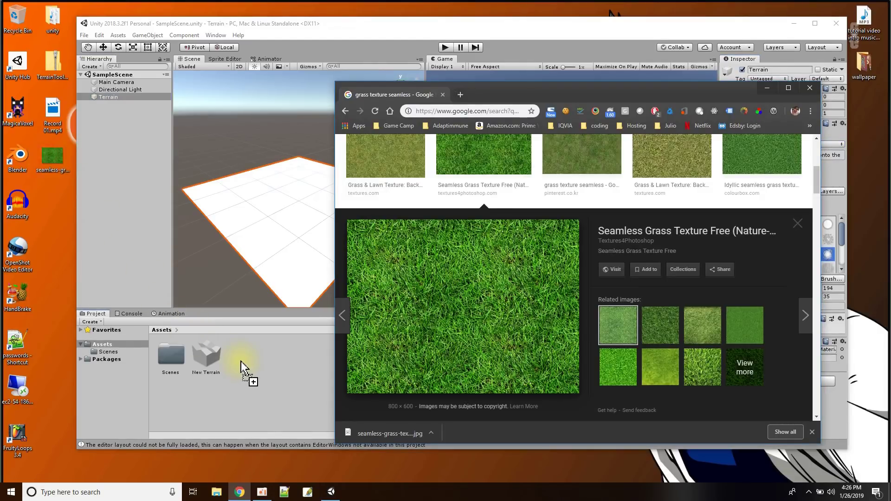
pyautogui.moveTo(245, 371); pyautogui.dragTo(248, 368)
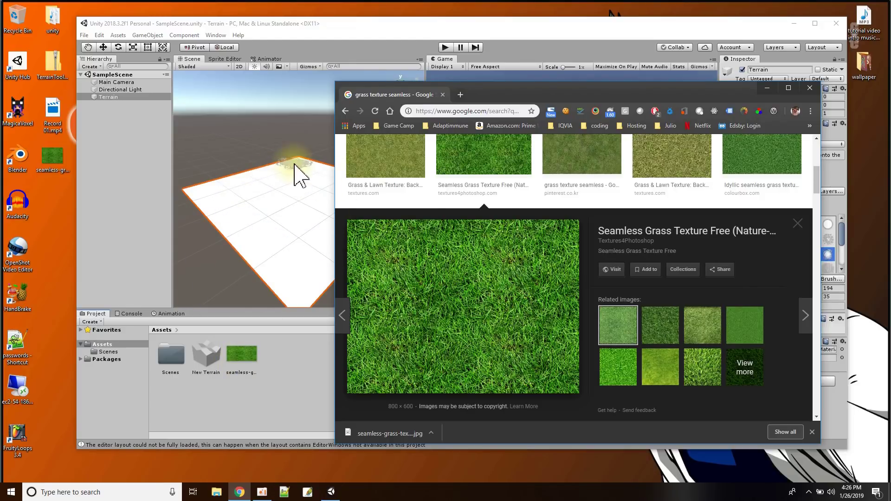
# Search Google Images for "rock texture".
pyautogui.click(455, 111)
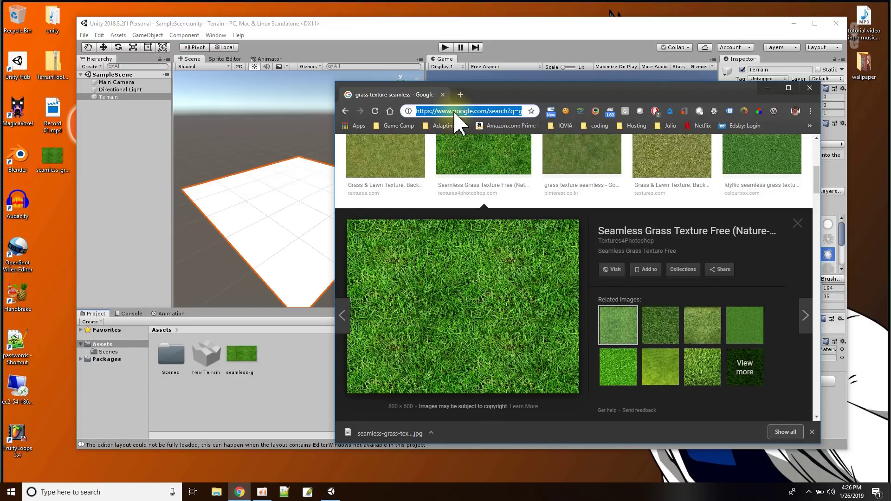
pyautogui.write('r')
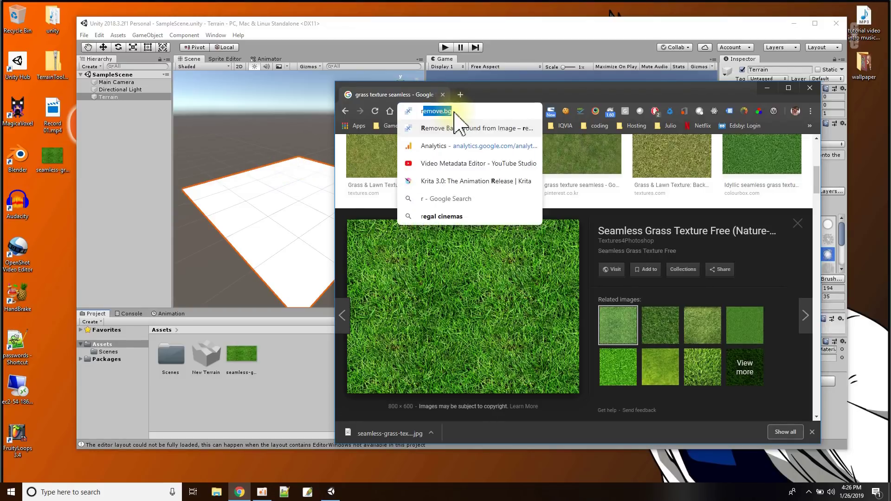
pyautogui.write('ock texture')
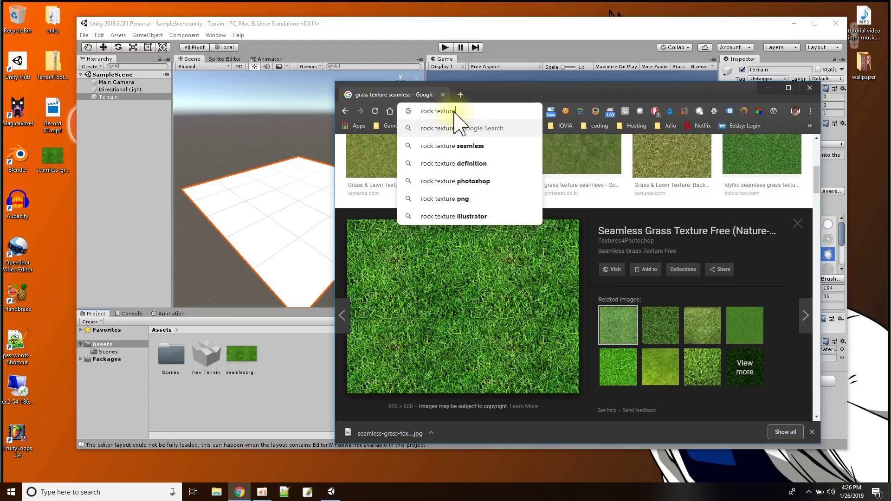
pyautogui.press('Return')
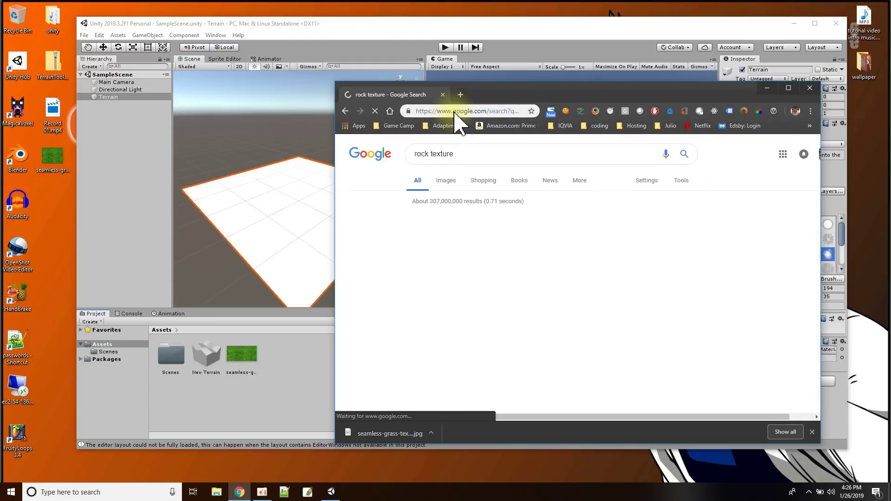
pyautogui.click(440, 184)
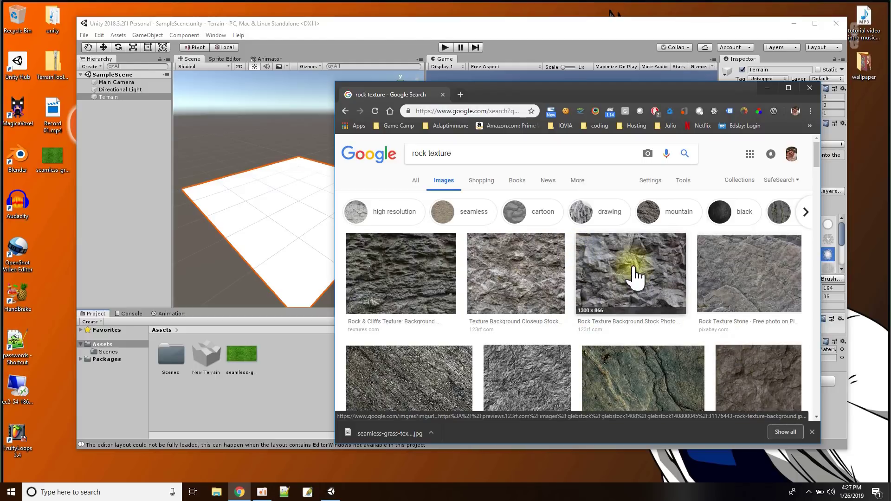
# Save the 1300 × 975 seamless rock image from 123RF to the Desktop and import it into the Unity project's Assets folder.
pyautogui.click(500, 273)
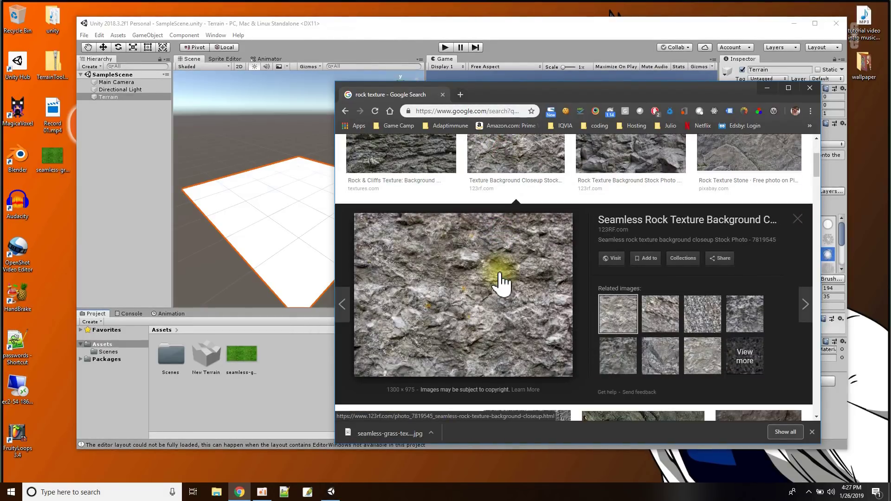
pyautogui.rightClick(488, 297)
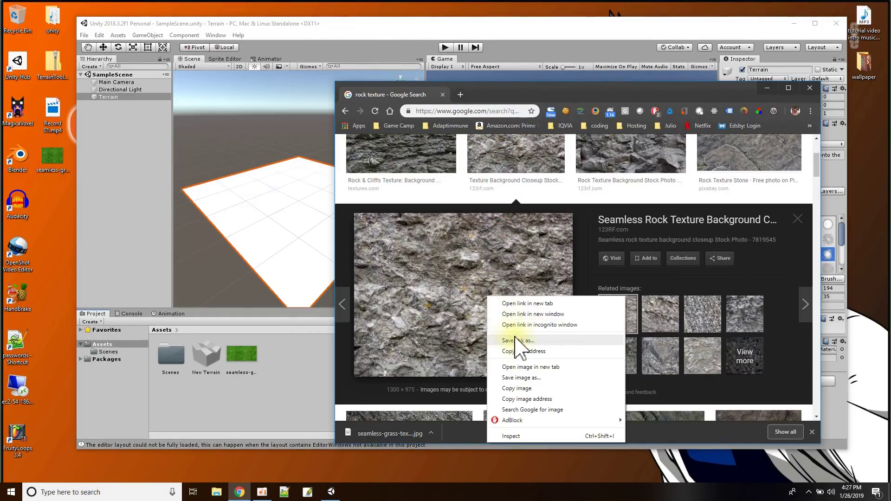
pyautogui.click(531, 378)
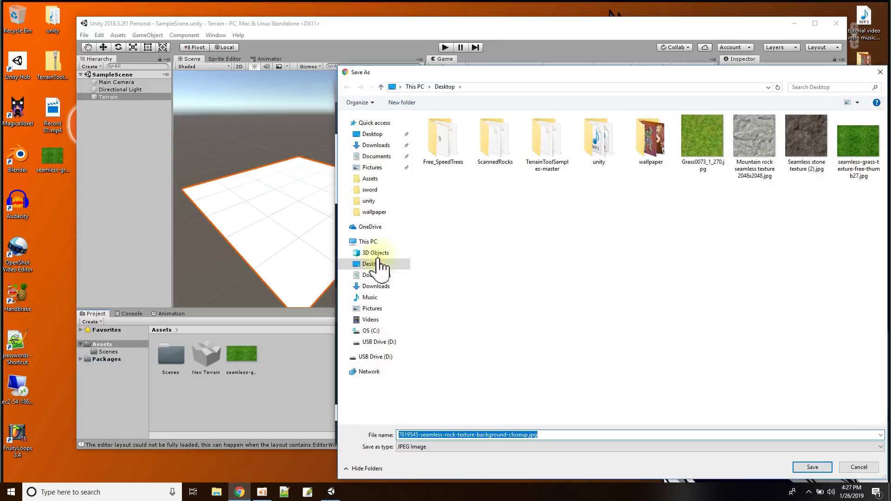
pyautogui.click(818, 466)
pyautogui.click(51, 206)
pyautogui.moveTo(51, 208); pyautogui.dragTo(268, 343)
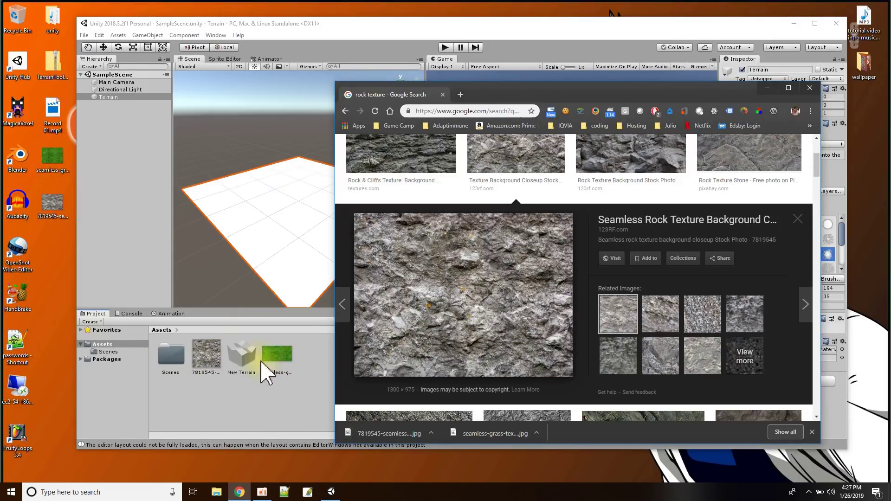
# Close the rock image preview and search Google Images for "dirt texture".
pyautogui.click(799, 219)
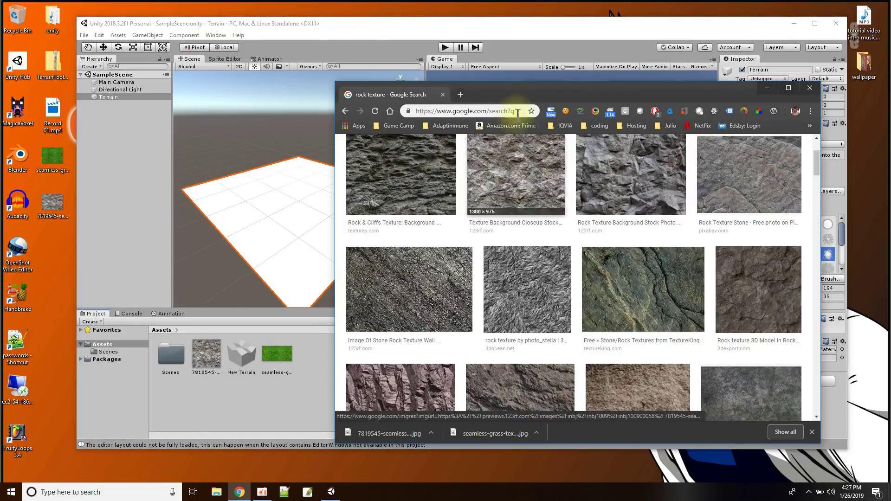
pyautogui.scroll(2, 499, 176)
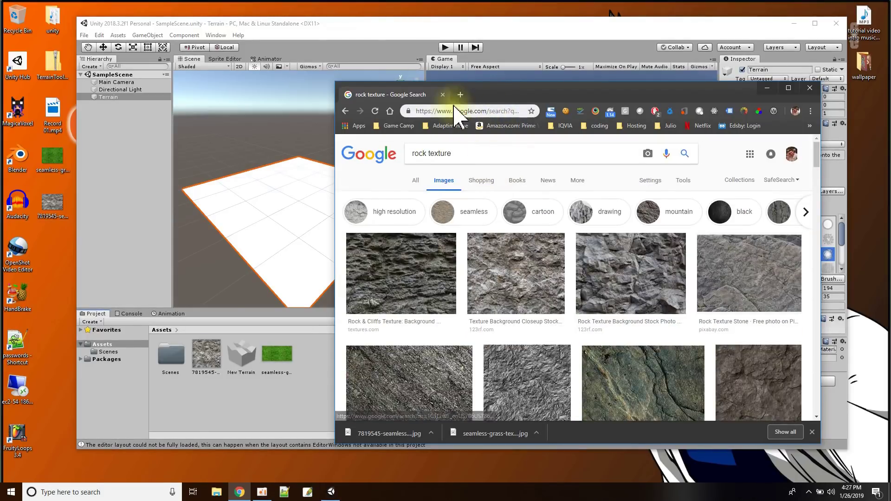
pyautogui.moveTo(461, 154); pyautogui.dragTo(388, 155)
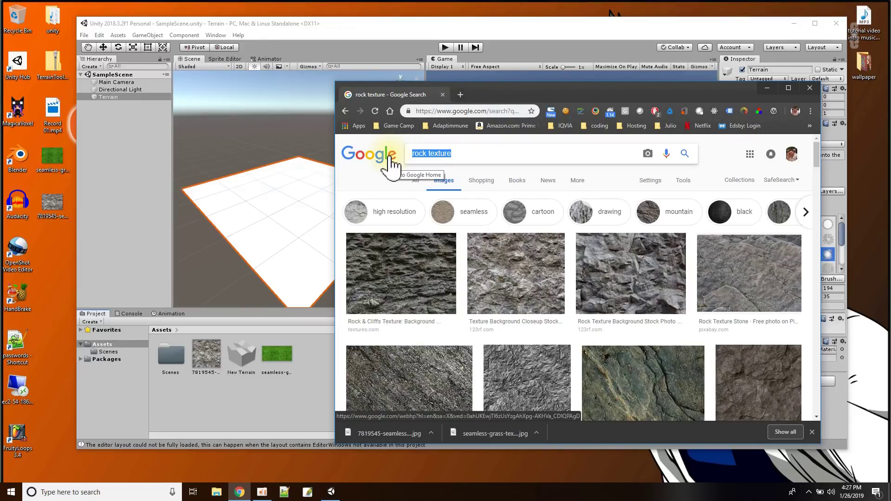
pyautogui.write('dirt texture')
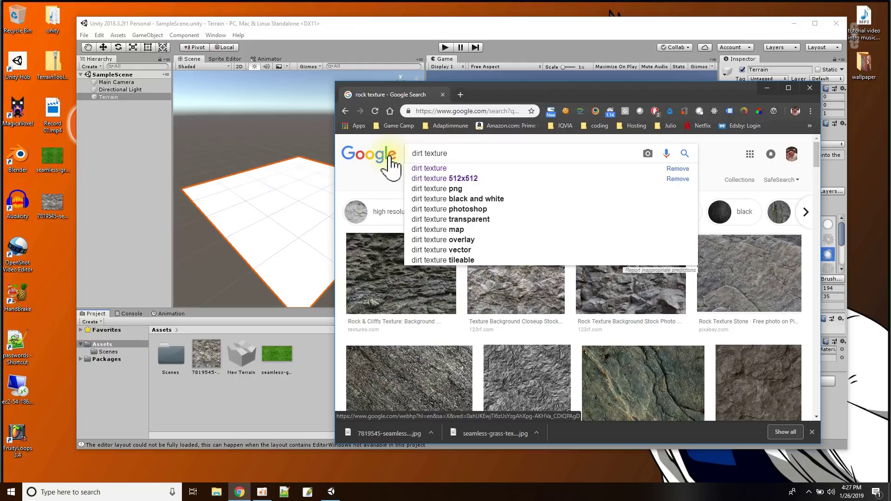
pyautogui.press('Return')
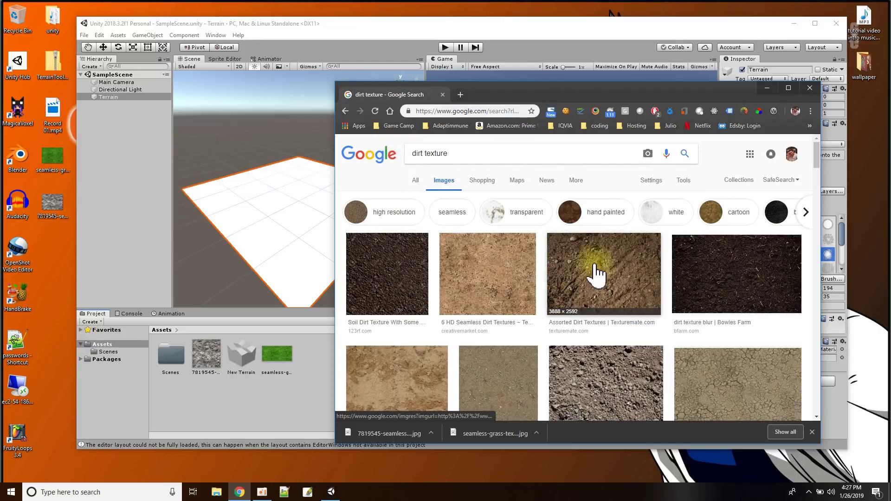
pyautogui.scroll(-1, 497, 271)
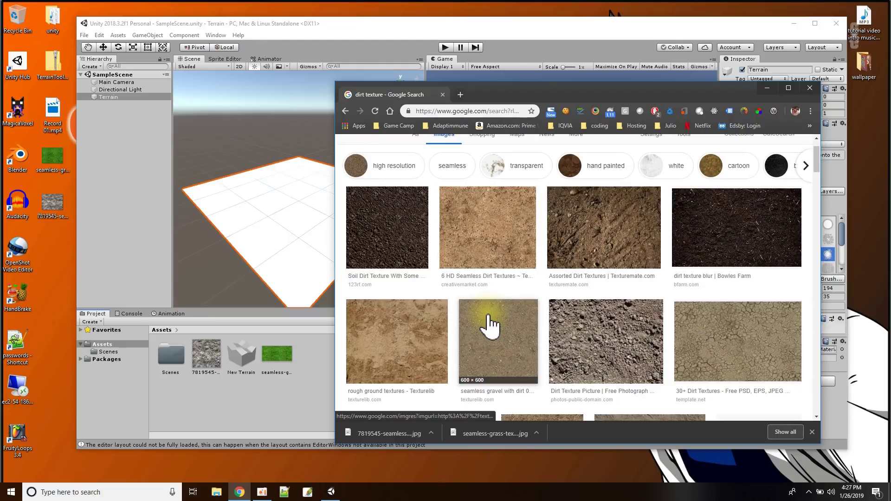
# Save the 580 × 387 Creative Market seamless dirt image to the Desktop and import it into the Unity project's Assets folder.
pyautogui.click(495, 239)
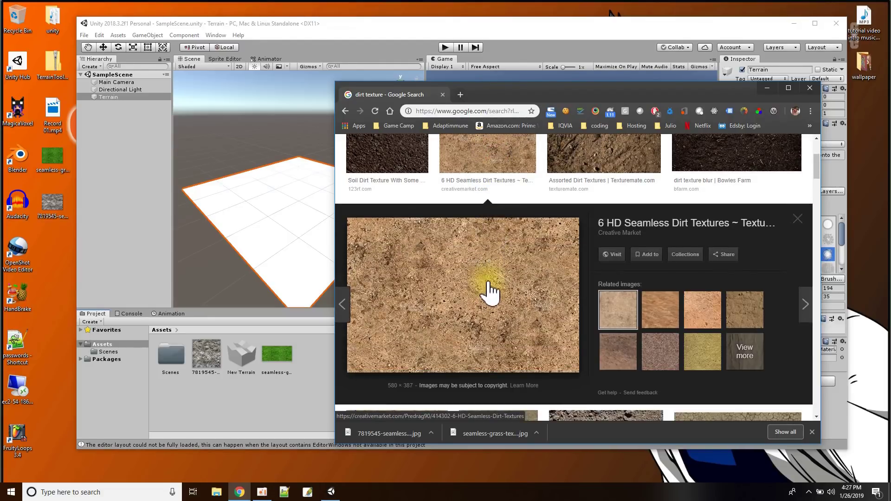
pyautogui.rightClick(490, 273)
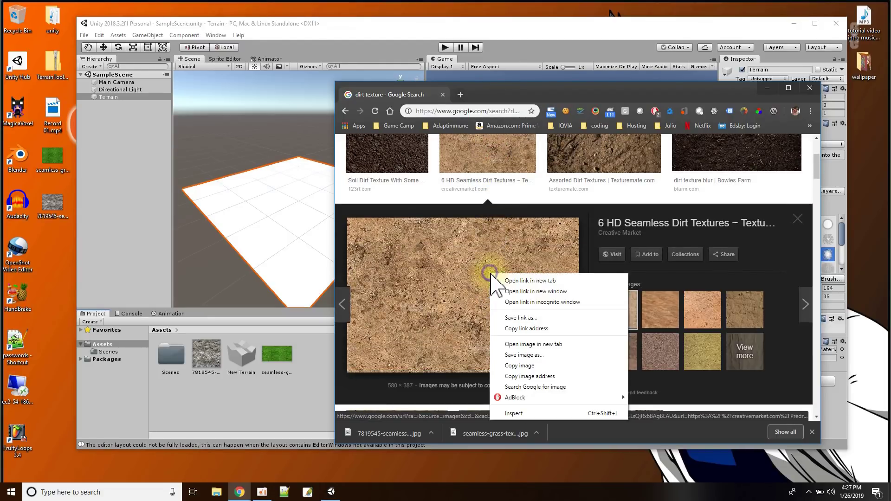
pyautogui.click(522, 356)
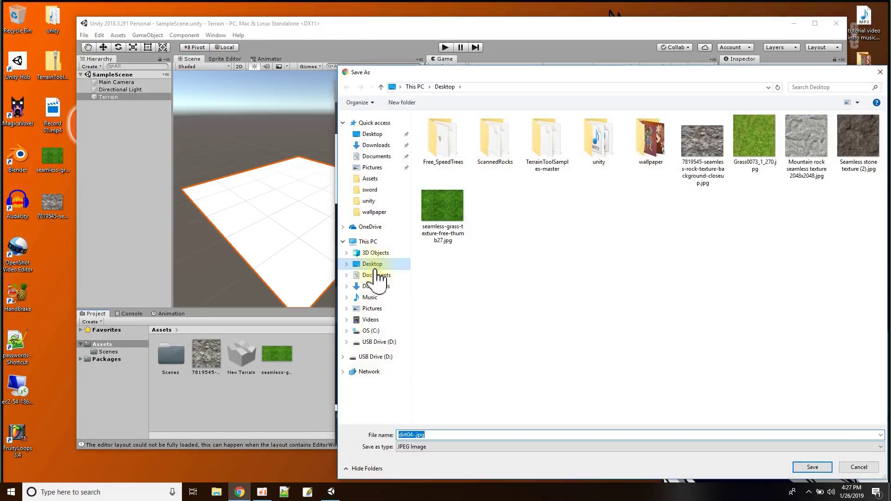
pyautogui.click(812, 467)
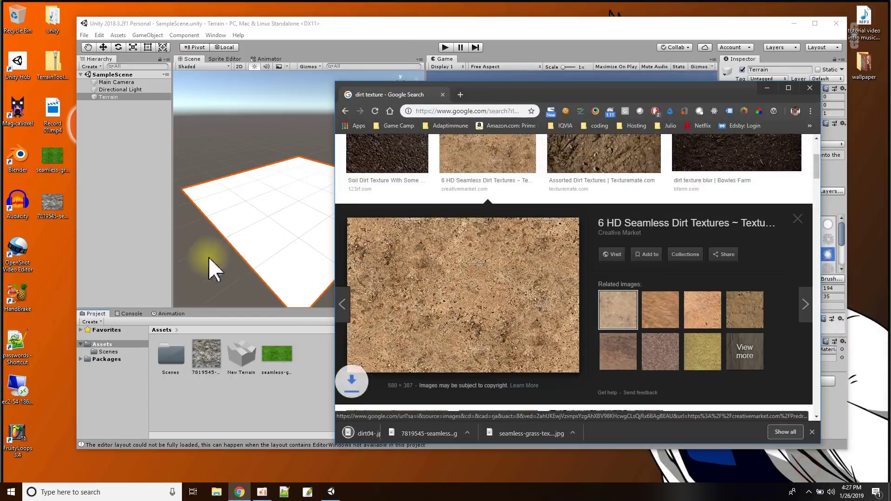
pyautogui.moveTo(56, 250); pyautogui.dragTo(310, 374)
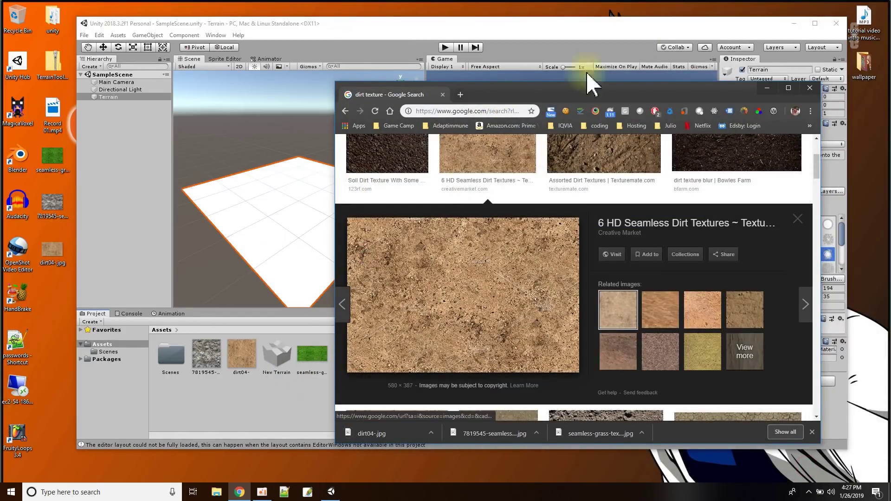
pyautogui.click(810, 89)
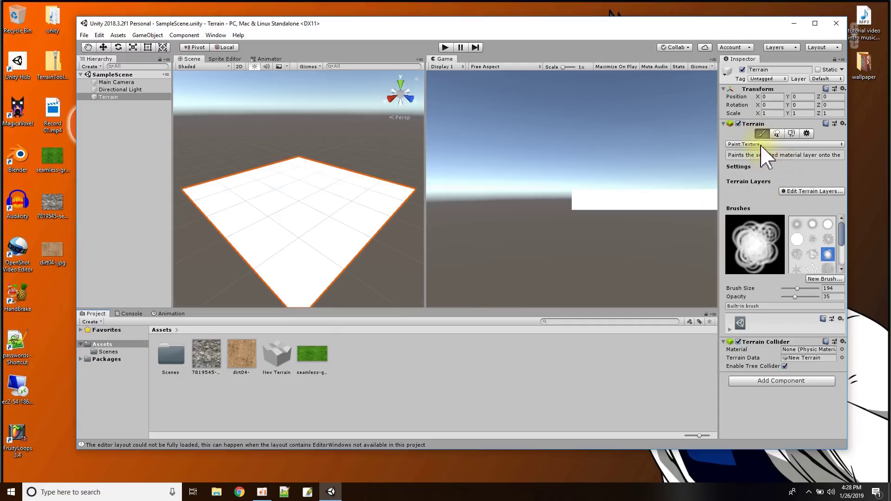
# Create the first terrain layer from the dirt04- texture and inspect its tiling on the terrain up close.
pyautogui.click(810, 192)
pyautogui.click(810, 191)
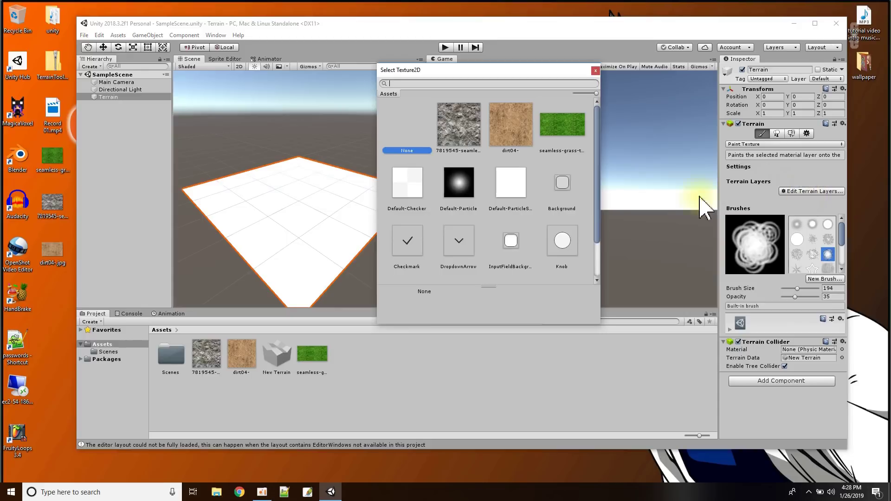
pyautogui.doubleClick(524, 136)
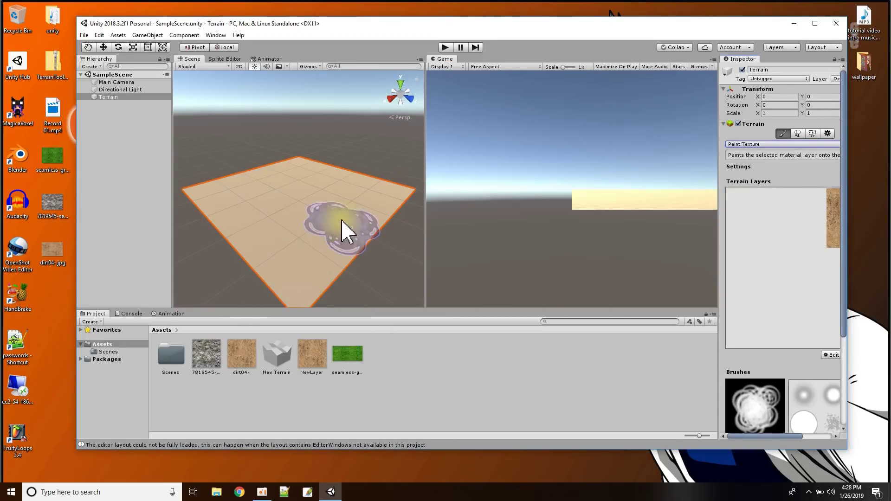
pyautogui.scroll(2, 292, 236)
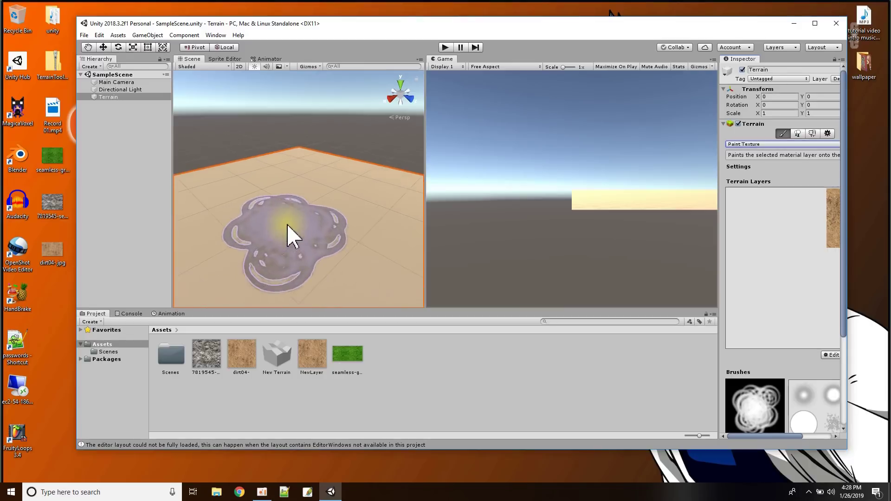
pyautogui.scroll(5, 288, 225)
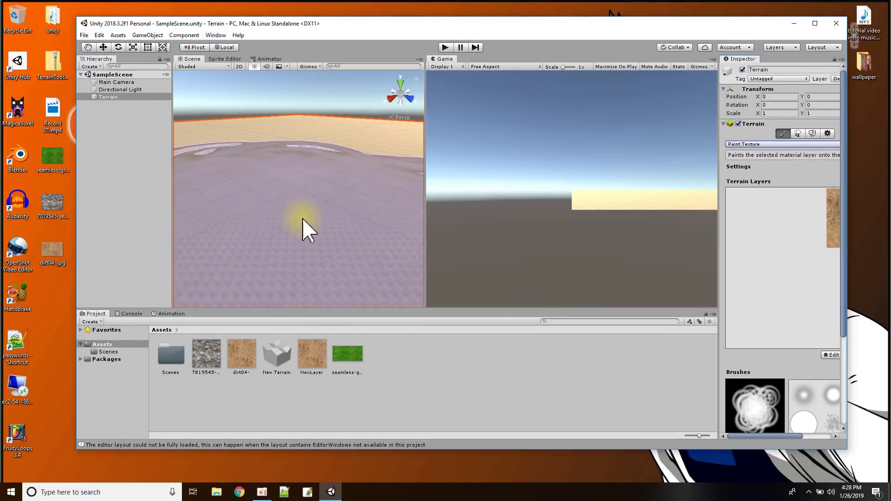
pyautogui.scroll(3, 302, 227)
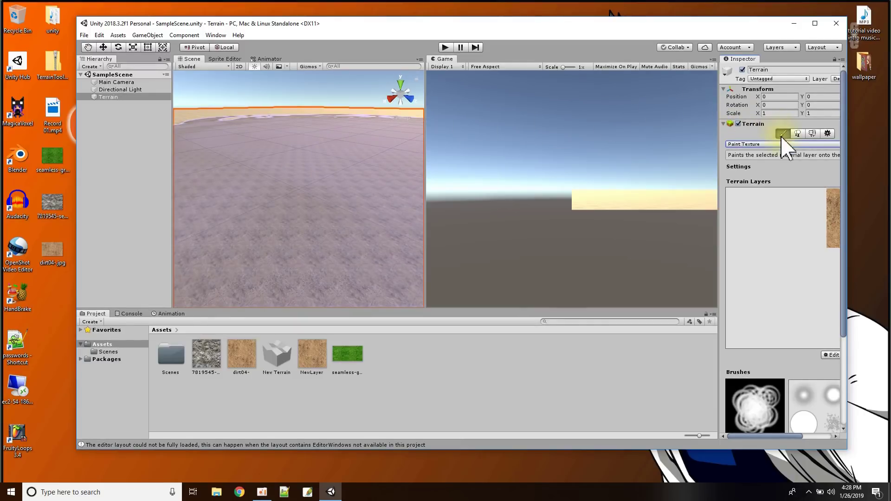
pyautogui.scroll(-5, 279, 186)
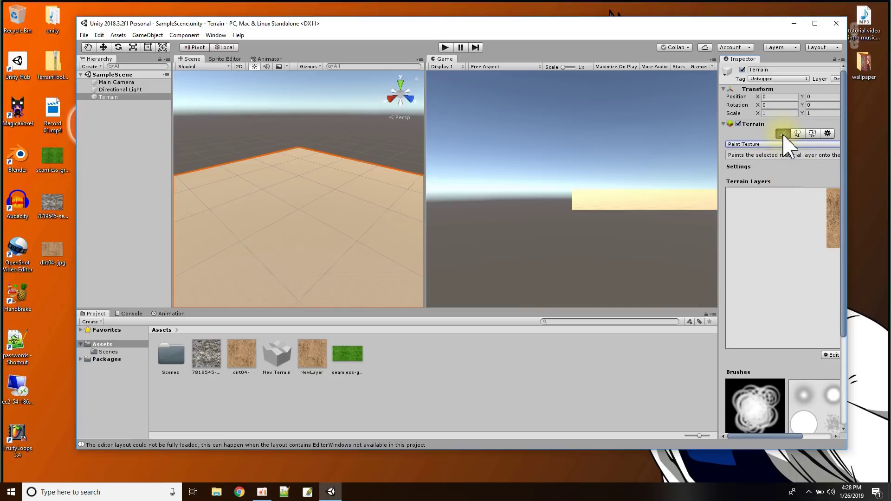
# Widen the Inspector and create a second terrain layer from the seamless grass texture.
pyautogui.moveTo(720, 306); pyautogui.dragTo(684, 310)
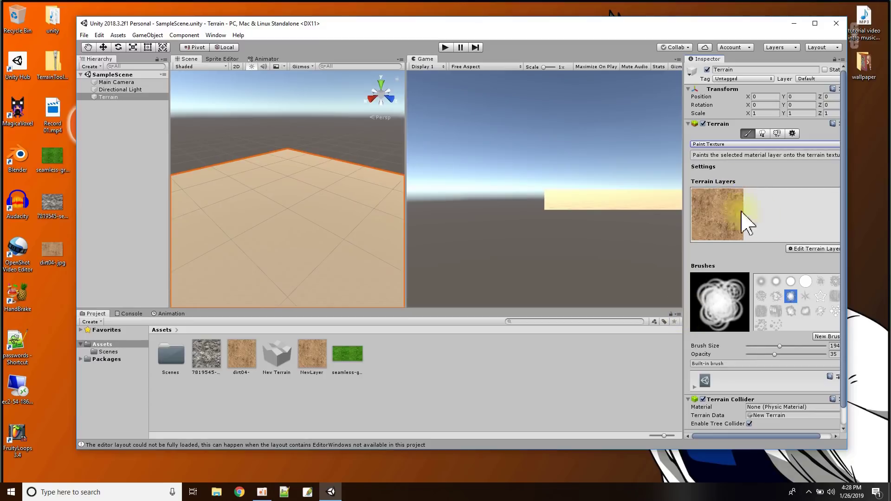
pyautogui.click(810, 248)
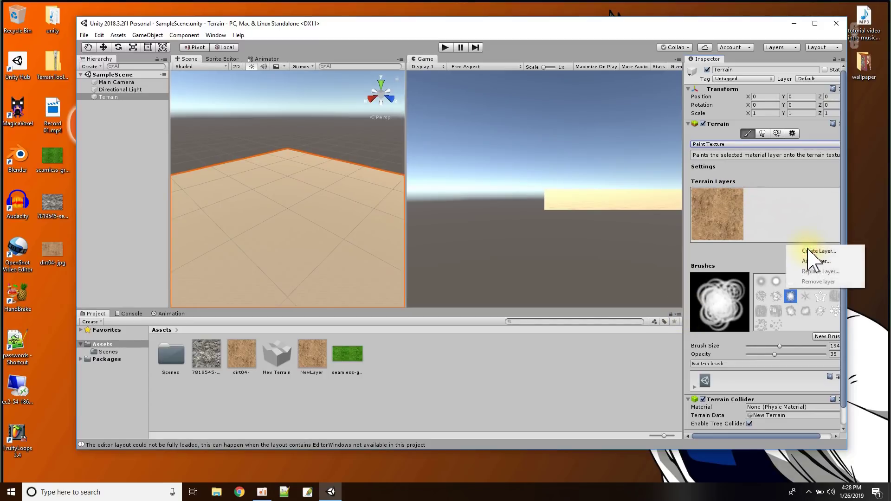
pyautogui.click(812, 258)
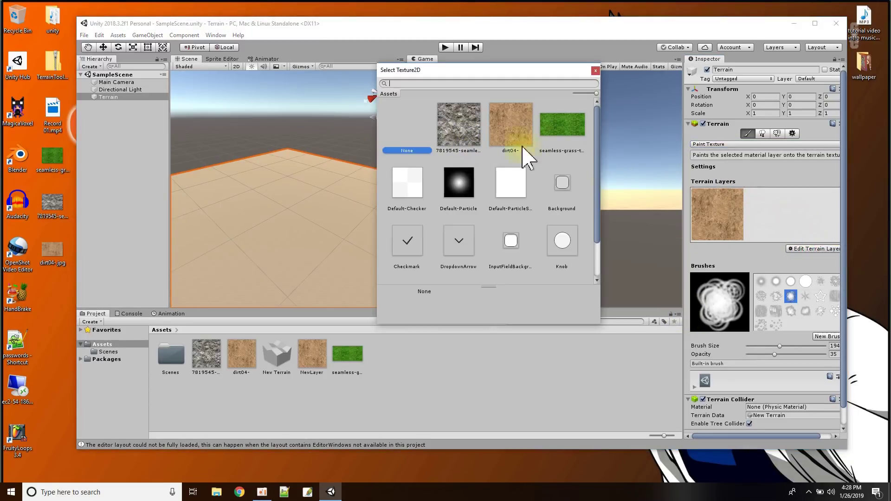
pyautogui.click(559, 134)
pyautogui.click(558, 134)
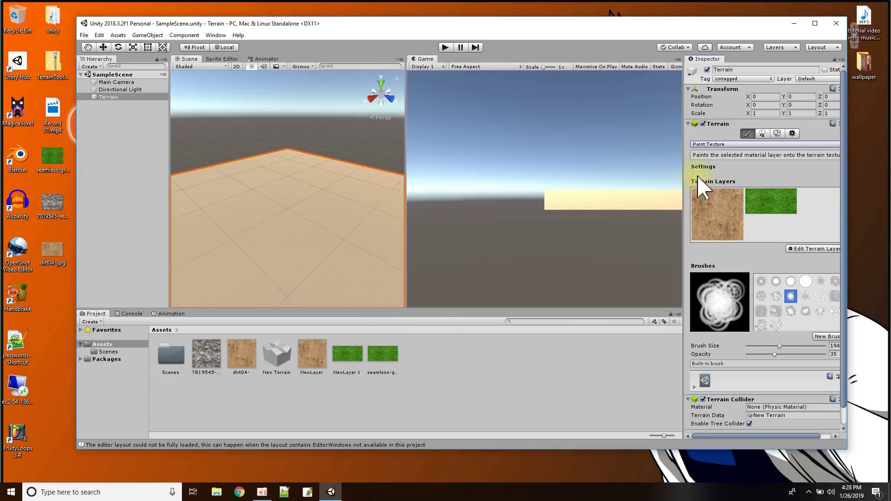
# Paint a large patch of the grass layer on the terrain with the speckled round brush at size 194 and opacity 35.
pyautogui.click(768, 211)
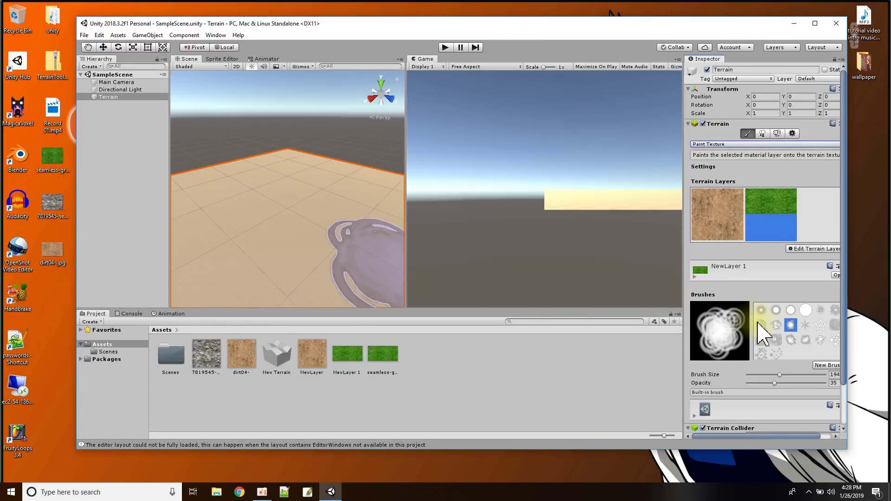
pyautogui.click(775, 311)
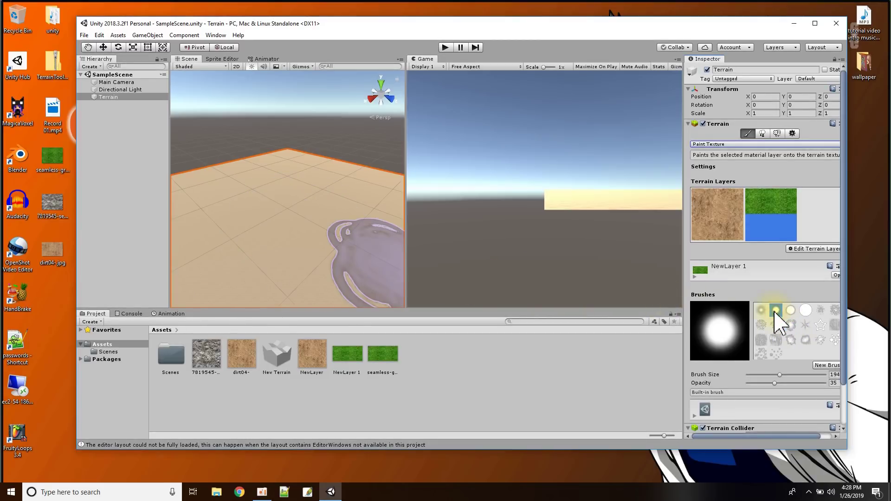
pyautogui.click(761, 324)
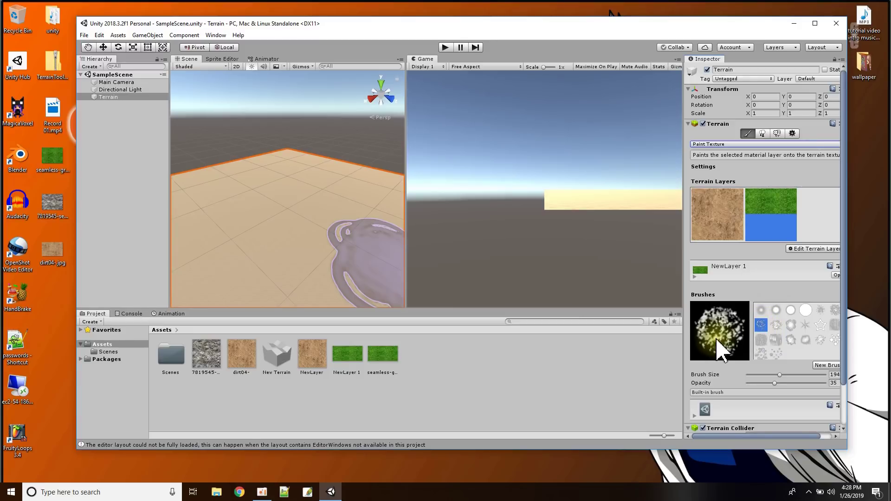
pyautogui.moveTo(292, 244)
pyautogui.mouseDown()
pyautogui.moveTo(308, 235)
pyautogui.moveTo(292, 208)
pyautogui.moveTo(303, 202)
pyautogui.moveTo(338, 223)
pyautogui.moveTo(292, 243)
pyautogui.moveTo(276, 226)
pyautogui.moveTo(285, 204)
pyautogui.moveTo(325, 185)
pyautogui.moveTo(338, 213)
pyautogui.moveTo(270, 250)
pyautogui.moveTo(432, 205)
pyautogui.mouseUp()
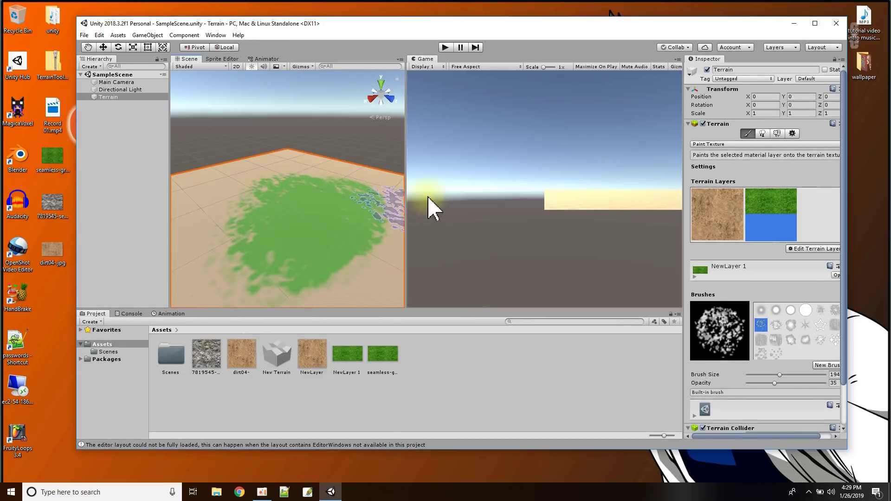
# Inspect the painted grass up close, set the brush size to 92 and dab a fainter grass patch in front of it.
pyautogui.scroll(7, 331, 264)
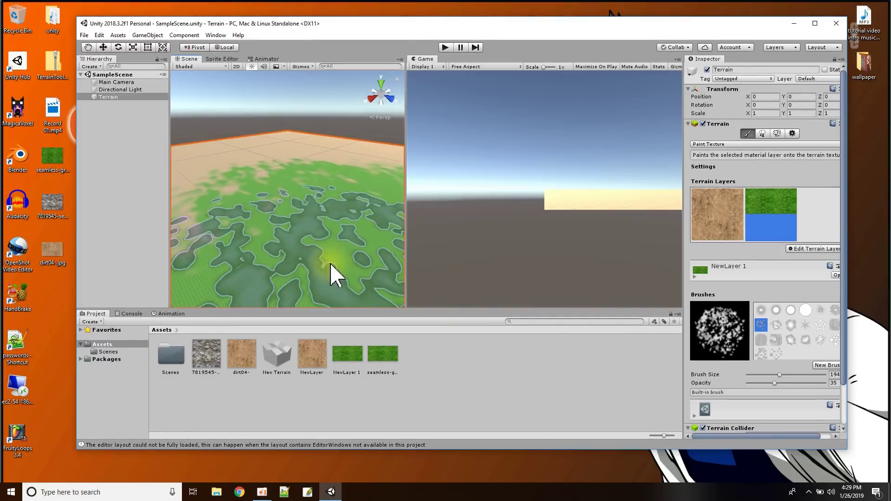
pyautogui.scroll(5, 255, 293)
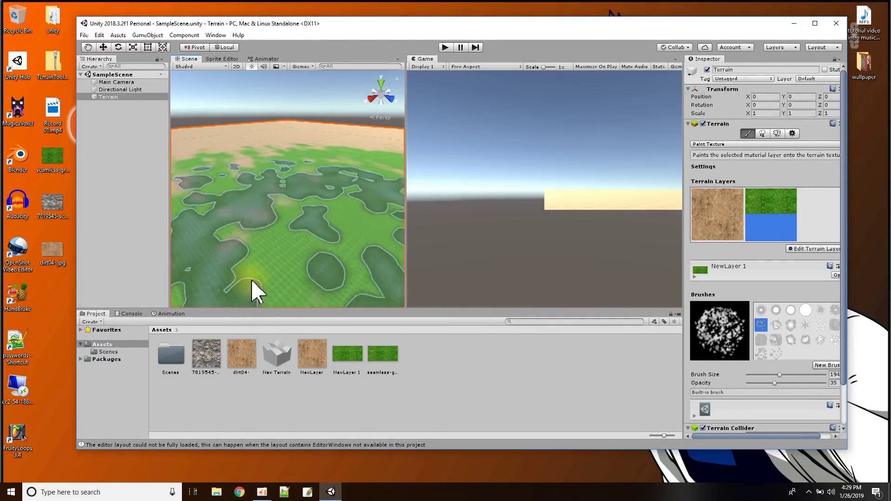
pyautogui.moveTo(251, 290); pyautogui.dragTo(258, 280)
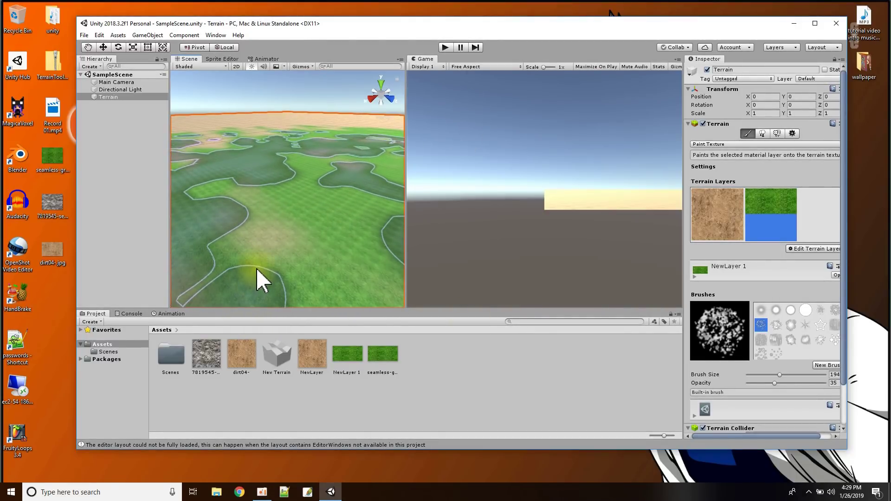
pyautogui.scroll(-5, 333, 255)
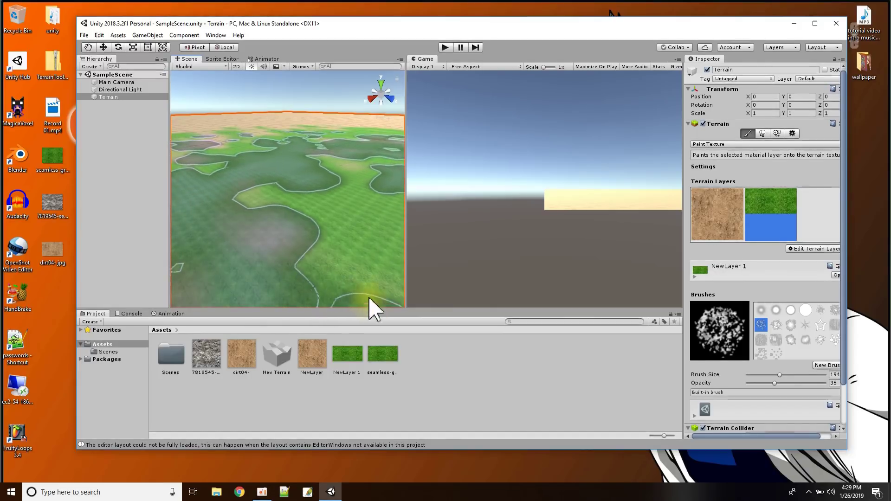
pyautogui.scroll(-5, 326, 243)
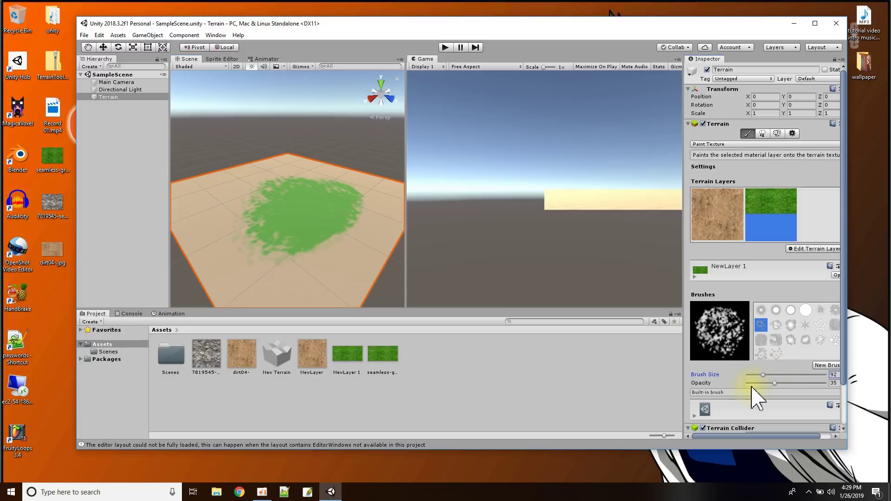
pyautogui.click(313, 281)
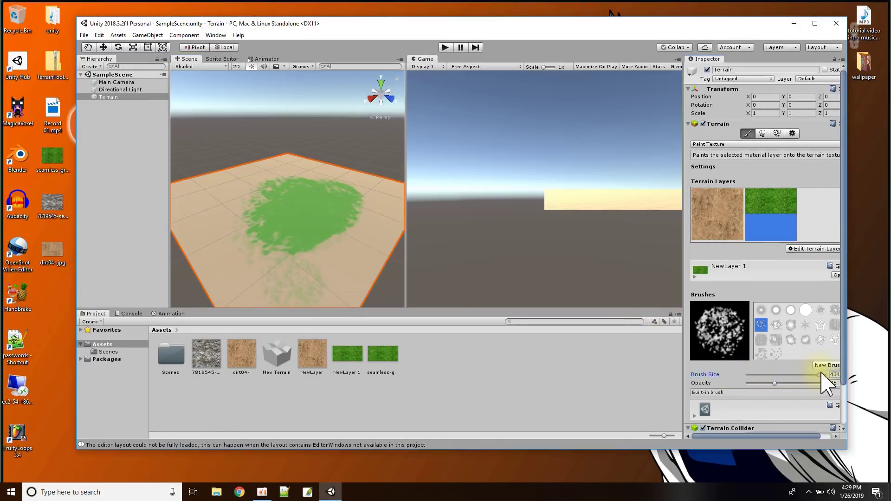
# Set the brush size to 32 and opacity to 99, and paint small solid grass patches near the terrain's front corner.
pyautogui.moveTo(384, 284)
pyautogui.mouseDown()
pyautogui.moveTo(265, 194)
pyautogui.moveTo(241, 228)
pyautogui.moveTo(328, 204)
pyautogui.moveTo(285, 193)
pyautogui.moveTo(258, 199)
pyautogui.moveTo(288, 178)
pyautogui.mouseUp()
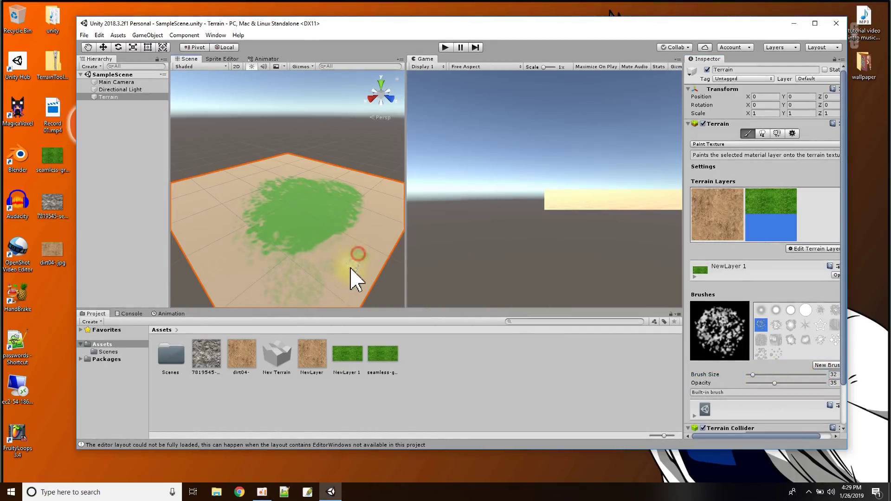
pyautogui.moveTo(351, 269); pyautogui.dragTo(345, 297)
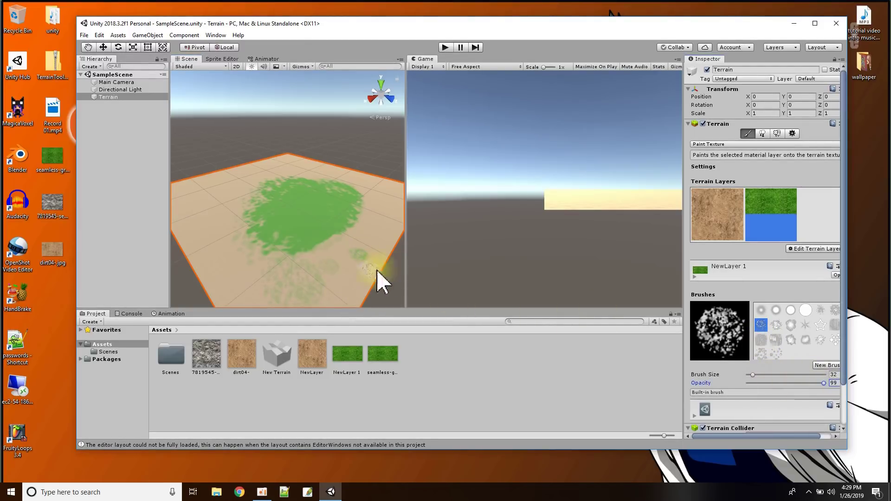
pyautogui.click(344, 278)
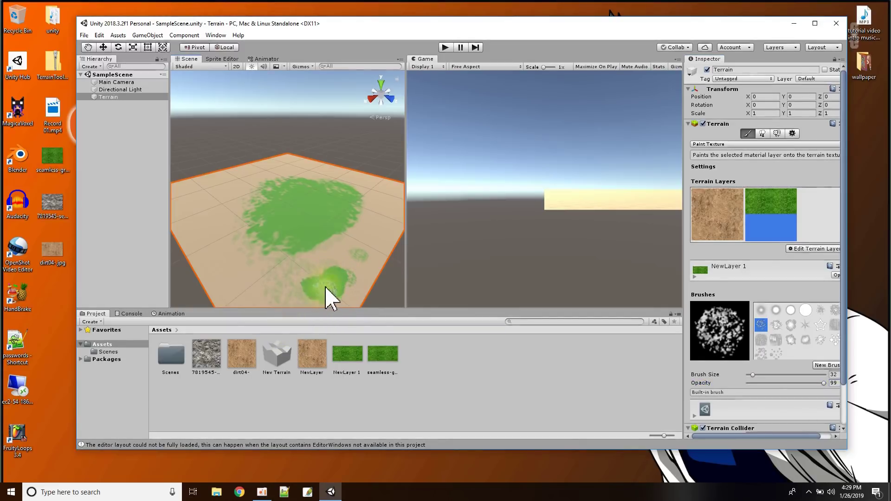
pyautogui.moveTo(338, 274); pyautogui.dragTo(302, 288)
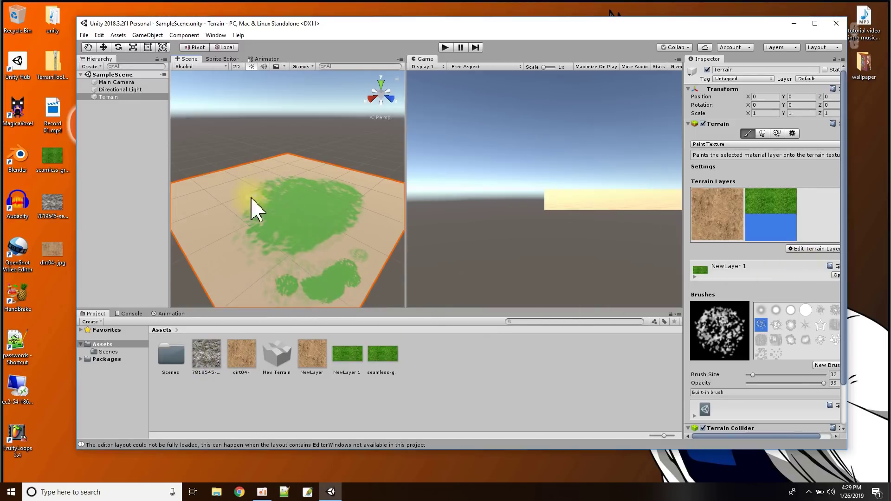
# Raise a mountain beside the large grass patch with Raise or Lower Terrain, using the star-shaped brush at size 311 and opacity 8.
pyautogui.click(728, 145)
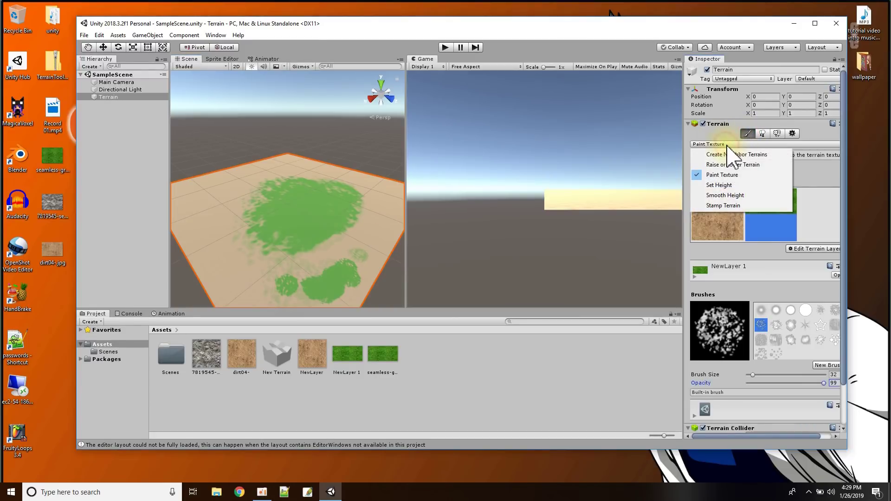
pyautogui.click(737, 165)
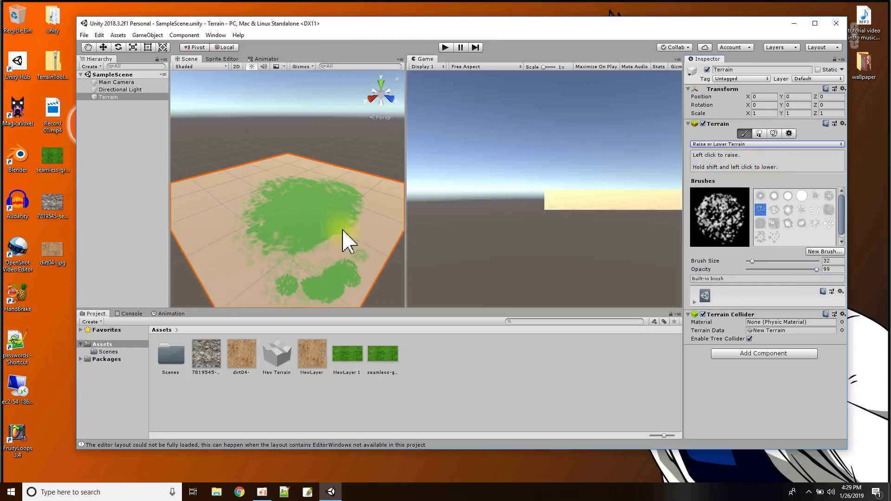
pyautogui.click(803, 210)
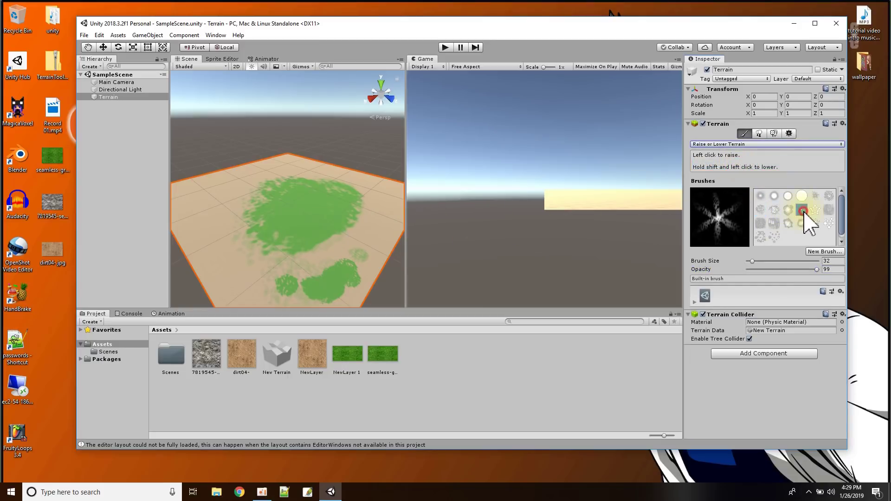
pyautogui.scroll(2, 250, 219)
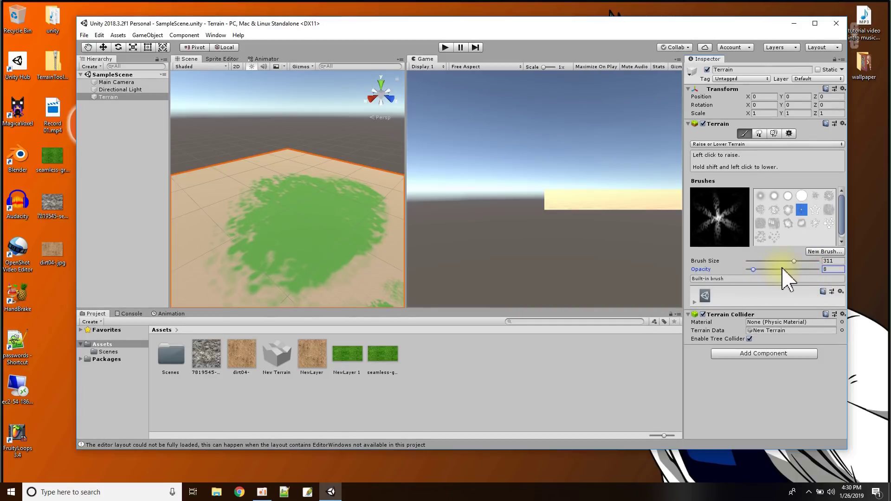
pyautogui.moveTo(233, 201)
pyautogui.mouseDown()
pyautogui.moveTo(216, 223)
pyautogui.moveTo(233, 218)
pyautogui.moveTo(237, 182)
pyautogui.moveTo(223, 196)
pyautogui.moveTo(239, 205)
pyautogui.moveTo(260, 190)
pyautogui.moveTo(155, 265)
pyautogui.mouseUp()
pyautogui.scroll(-3, 241, 197)
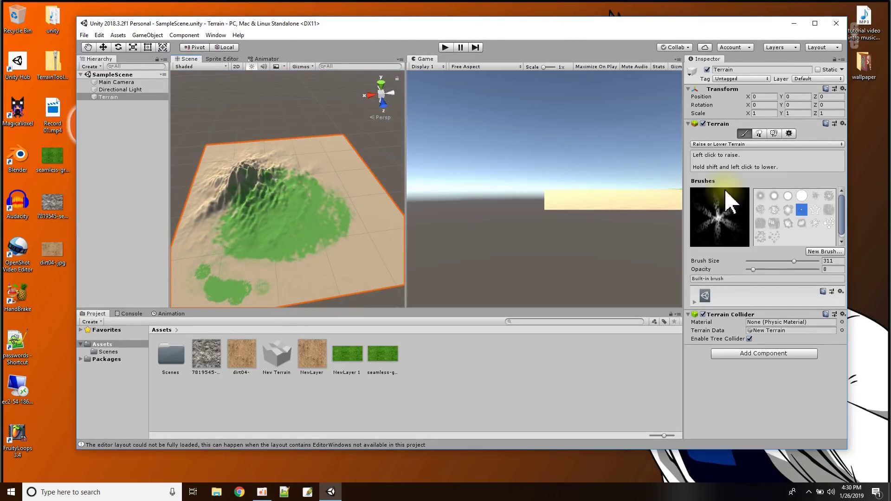
# Raise a curved ridge near the grass patch with the soft round brush at size 81 and opacity 8, and lower its middle.
pyautogui.click(787, 196)
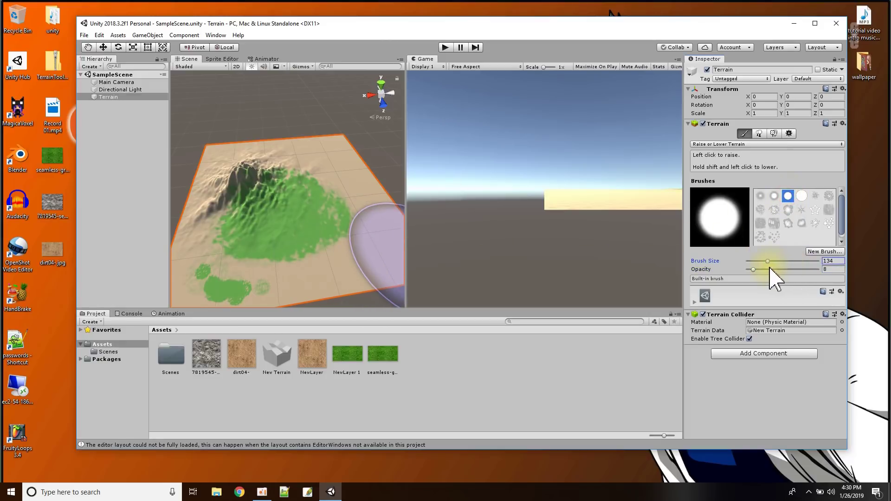
pyautogui.moveTo(333, 269)
pyautogui.mouseDown()
pyautogui.moveTo(364, 246)
pyautogui.moveTo(350, 268)
pyautogui.moveTo(325, 281)
pyautogui.moveTo(328, 265)
pyautogui.moveTo(355, 244)
pyautogui.moveTo(329, 268)
pyautogui.mouseUp()
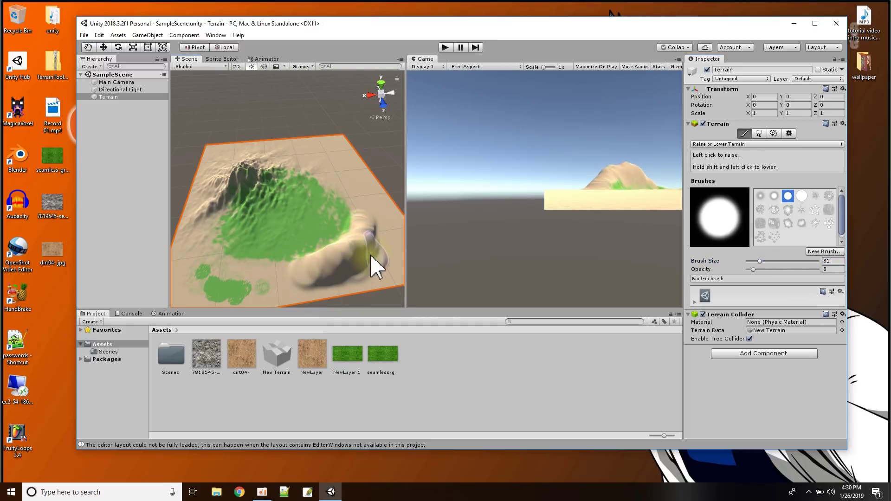
pyautogui.moveTo(381, 266)
pyautogui.mouseDown()
pyautogui.moveTo(385, 247)
pyautogui.moveTo(380, 267)
pyautogui.moveTo(350, 282)
pyautogui.moveTo(362, 253)
pyautogui.mouseUp()
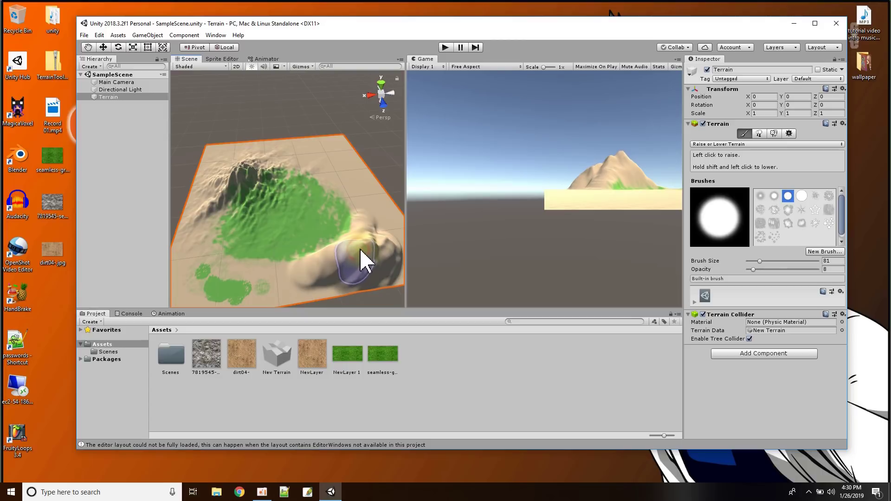
pyautogui.moveTo(357, 249)
pyautogui.mouseDown()
pyautogui.moveTo(368, 243)
pyautogui.moveTo(330, 263)
pyautogui.moveTo(356, 256)
pyautogui.moveTo(346, 279)
pyautogui.moveTo(312, 280)
pyautogui.mouseUp()
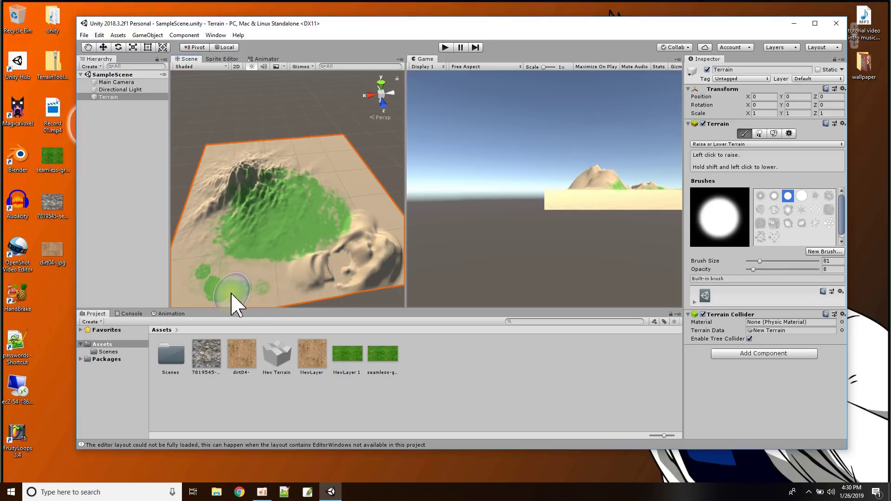
# Switch to Paint Texture and create a third terrain layer from the grey rock texture.
pyautogui.click(745, 145)
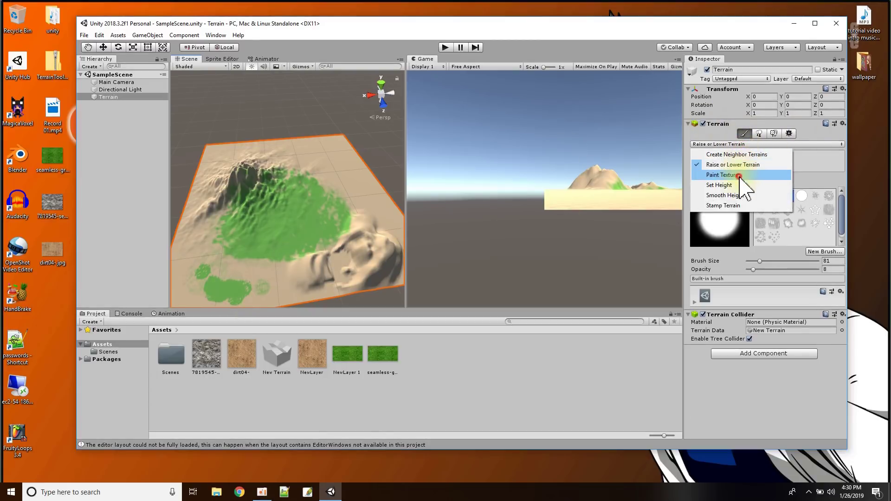
pyautogui.click(737, 175)
pyautogui.click(829, 251)
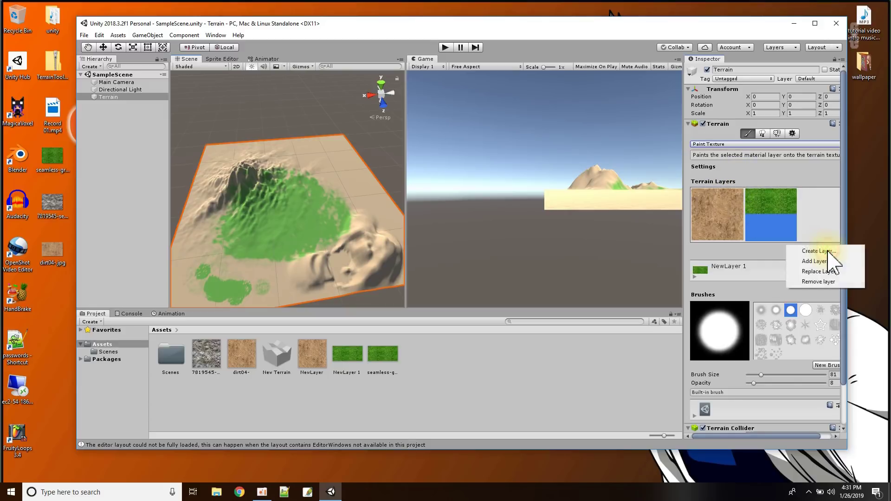
pyautogui.click(826, 253)
pyautogui.doubleClick(475, 130)
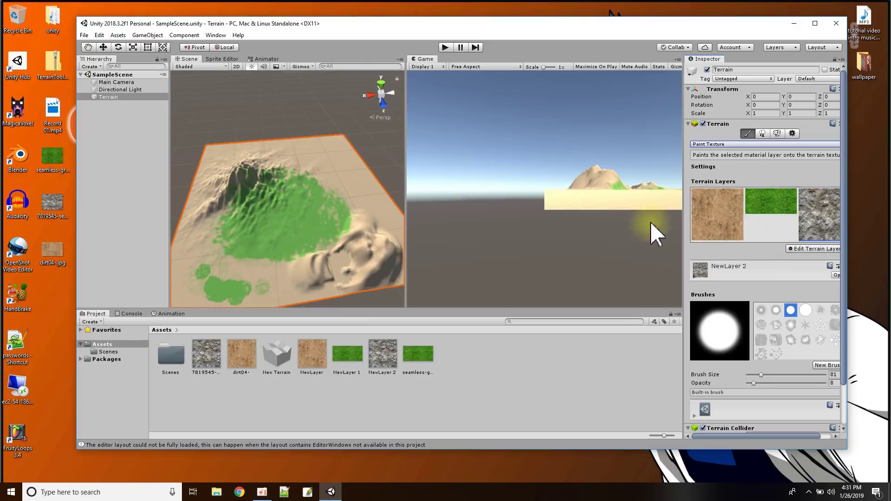
# Paint the rock layer over the mountain and the ridge on either side of the grass patch.
pyautogui.scroll(5, 245, 185)
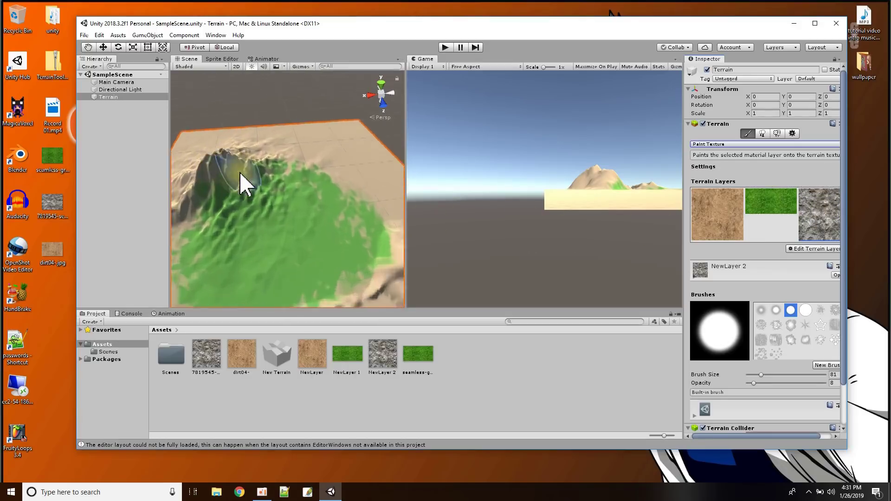
pyautogui.moveTo(225, 189); pyautogui.dragTo(310, 230, button='middle')
pyautogui.moveTo(310, 231)
pyautogui.mouseDown()
pyautogui.moveTo(305, 209)
pyautogui.moveTo(268, 254)
pyautogui.moveTo(272, 265)
pyautogui.moveTo(238, 265)
pyautogui.moveTo(294, 205)
pyautogui.moveTo(338, 215)
pyautogui.moveTo(342, 249)
pyautogui.moveTo(318, 285)
pyautogui.moveTo(353, 215)
pyautogui.moveTo(305, 200)
pyautogui.moveTo(255, 205)
pyautogui.moveTo(235, 243)
pyautogui.moveTo(334, 174)
pyautogui.moveTo(290, 181)
pyautogui.moveTo(253, 215)
pyautogui.moveTo(244, 243)
pyautogui.moveTo(342, 185)
pyautogui.moveTo(324, 269)
pyautogui.moveTo(318, 258)
pyautogui.moveTo(285, 259)
pyautogui.moveTo(242, 288)
pyautogui.mouseUp()
pyautogui.scroll(-2, 325, 269)
pyautogui.scroll(-2, 325, 258)
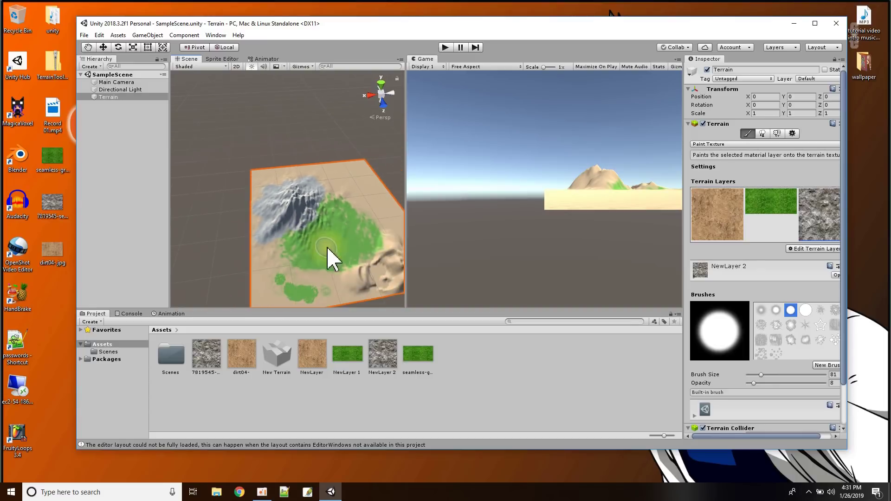
pyautogui.moveTo(359, 253)
pyautogui.mouseDown(button='middle')
pyautogui.moveTo(313, 223)
pyautogui.moveTo(312, 238)
pyautogui.mouseUp(button='middle')
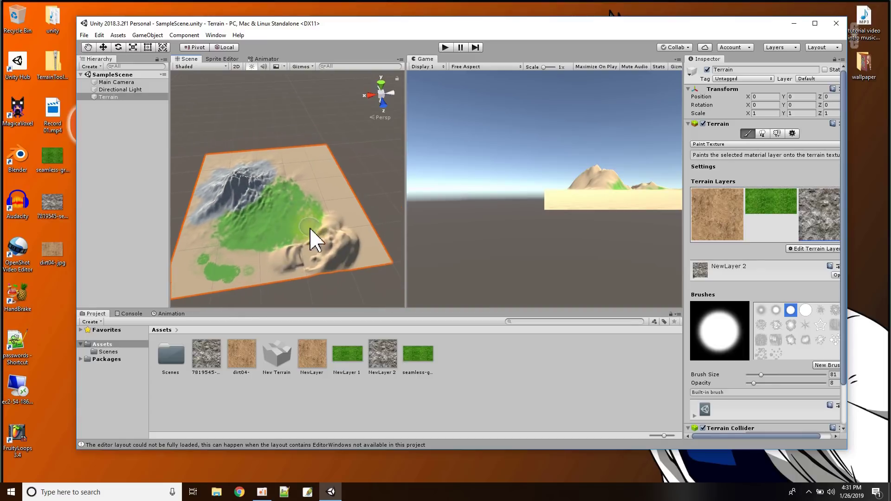
pyautogui.moveTo(336, 249)
pyautogui.mouseDown()
pyautogui.moveTo(289, 254)
pyautogui.moveTo(341, 222)
pyautogui.moveTo(350, 239)
pyautogui.moveTo(312, 264)
pyautogui.moveTo(326, 235)
pyautogui.mouseUp()
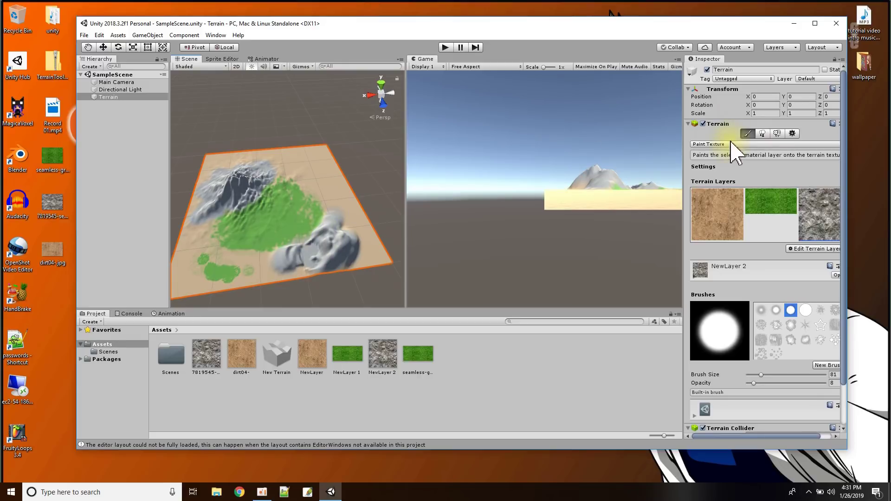
# Switch to Set Height, set the height to 10 and flatten the whole terrain.
pyautogui.click(752, 144)
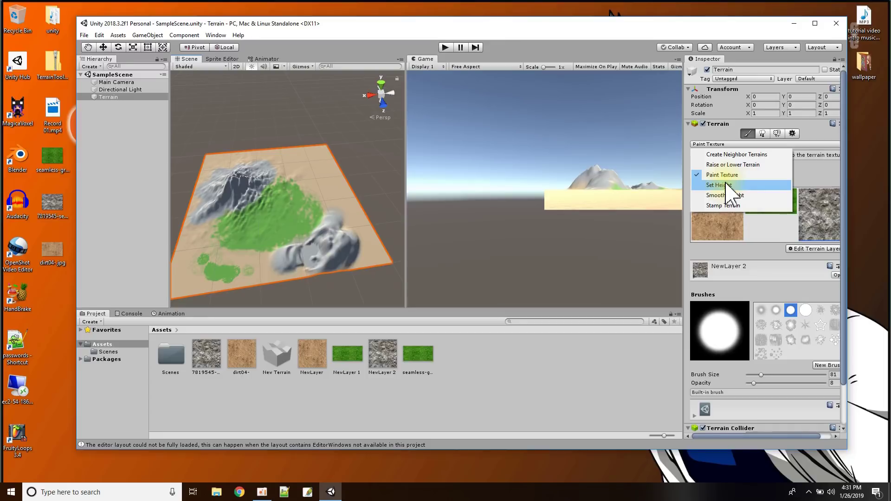
pyautogui.click(728, 185)
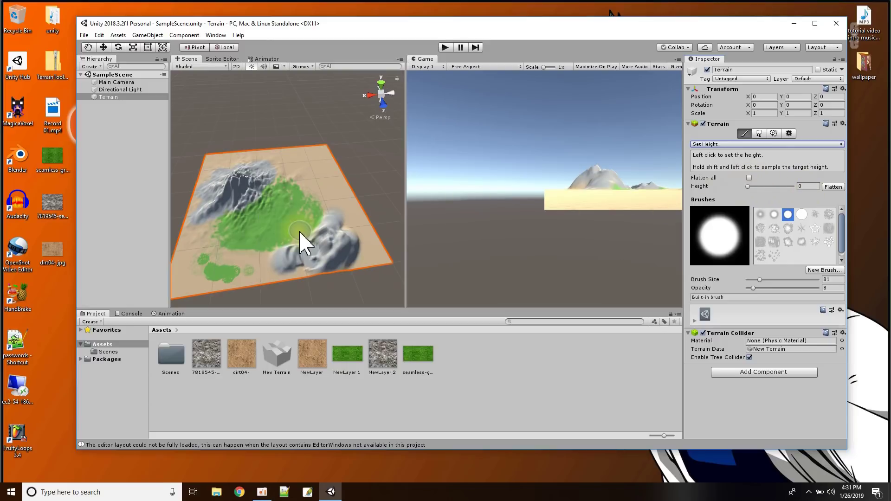
pyautogui.moveTo(262, 253)
pyautogui.mouseDown()
pyautogui.moveTo(286, 229)
pyautogui.moveTo(274, 235)
pyautogui.moveTo(321, 260)
pyautogui.mouseUp()
pyautogui.click(796, 187)
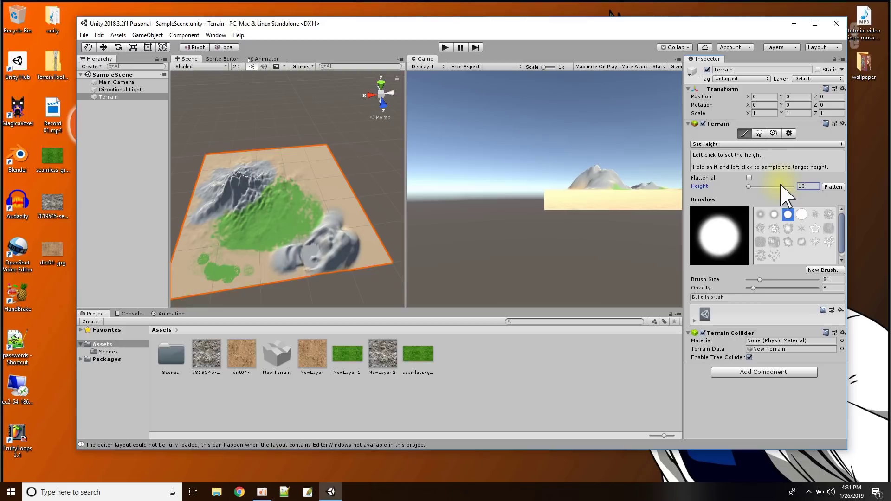
pyautogui.click(834, 187)
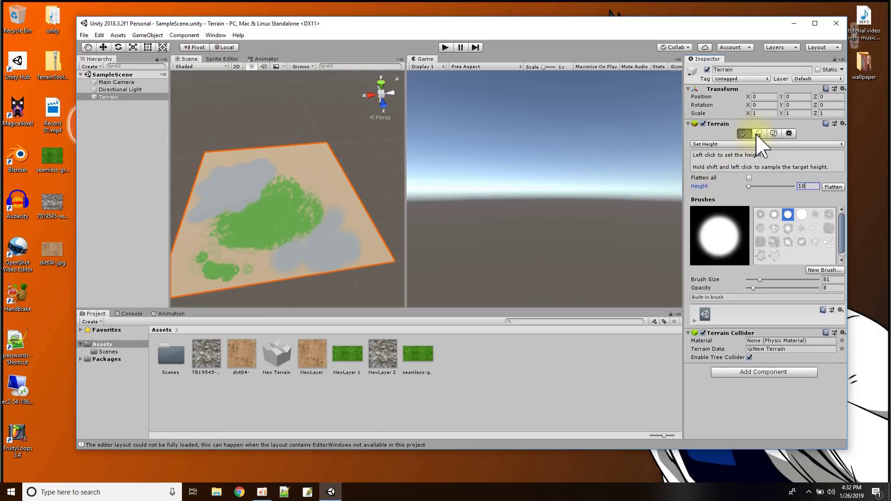
# Raise low, rounded hills over the front rock patch with Raise or Lower Terrain, using the soft round brush at size 81.
pyautogui.click(717, 144)
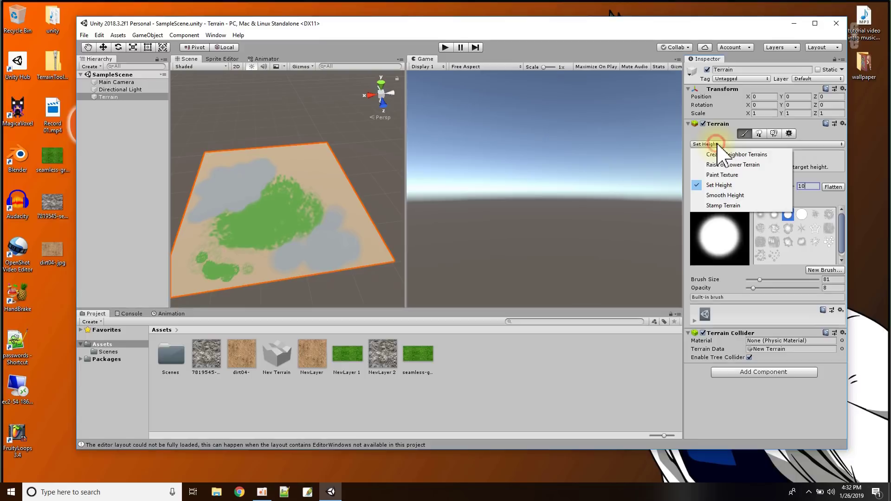
pyautogui.click(719, 166)
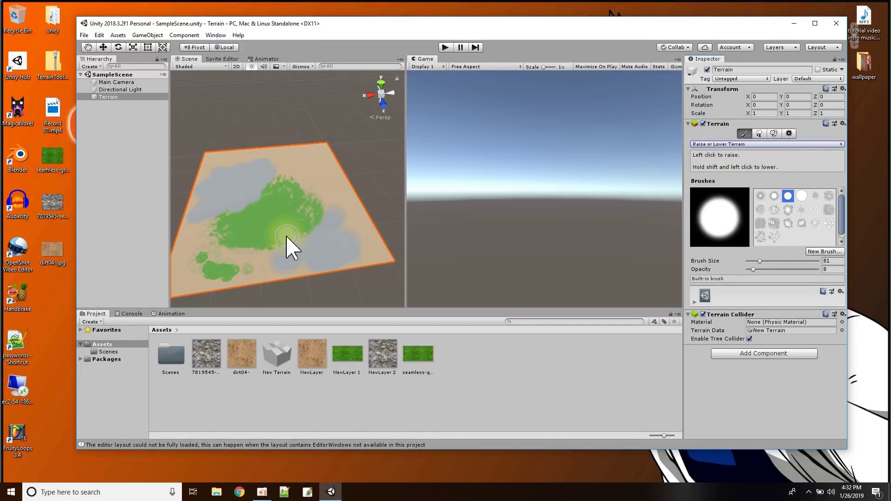
pyautogui.moveTo(306, 238); pyautogui.dragTo(318, 269)
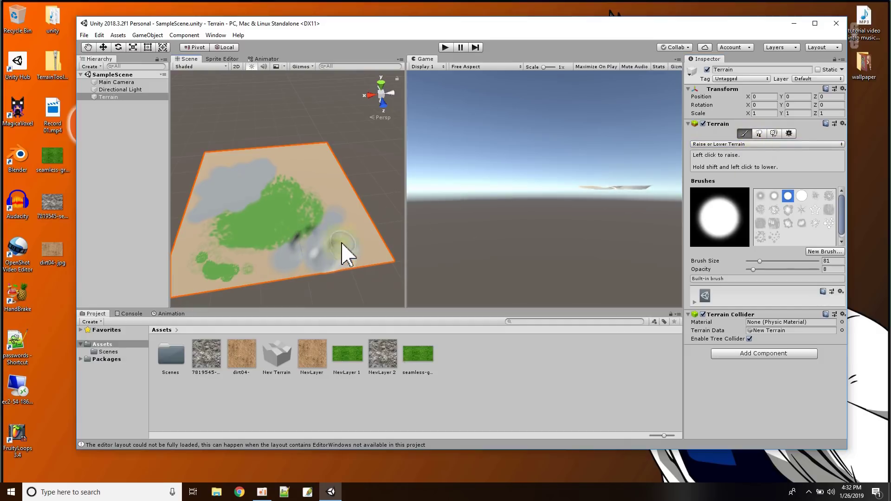
pyautogui.moveTo(339, 222)
pyautogui.mouseDown()
pyautogui.moveTo(330, 243)
pyautogui.moveTo(283, 272)
pyautogui.moveTo(364, 252)
pyautogui.moveTo(278, 279)
pyautogui.mouseUp()
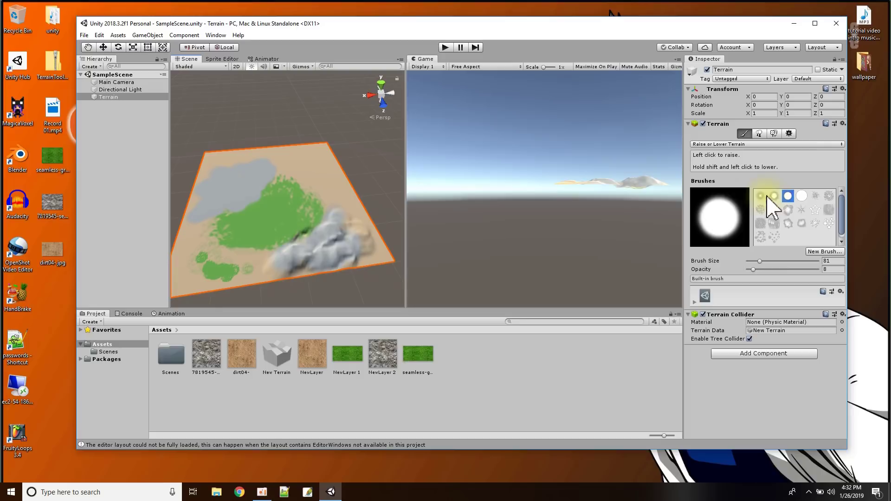
# Raise a rugged mountain on the rear rock patch with the star-shaped brush at size 336.
pyautogui.click(801, 210)
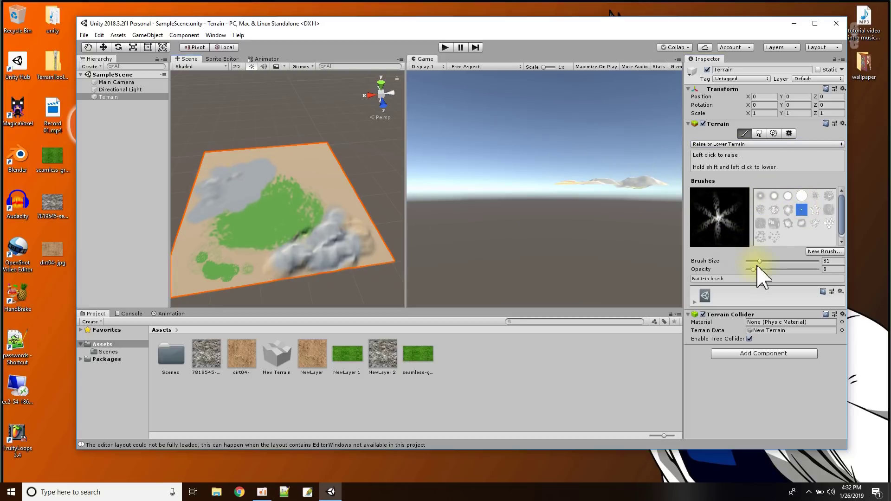
pyautogui.moveTo(799, 261); pyautogui.dragTo(801, 262)
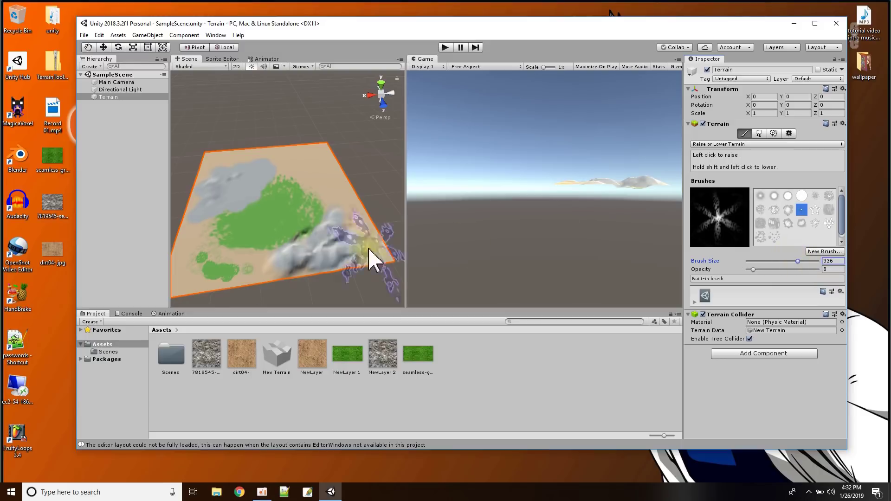
pyautogui.moveTo(227, 192)
pyautogui.mouseDown()
pyautogui.moveTo(241, 191)
pyautogui.moveTo(221, 205)
pyautogui.moveTo(250, 175)
pyautogui.moveTo(220, 187)
pyautogui.moveTo(218, 199)
pyautogui.moveTo(267, 169)
pyautogui.mouseUp()
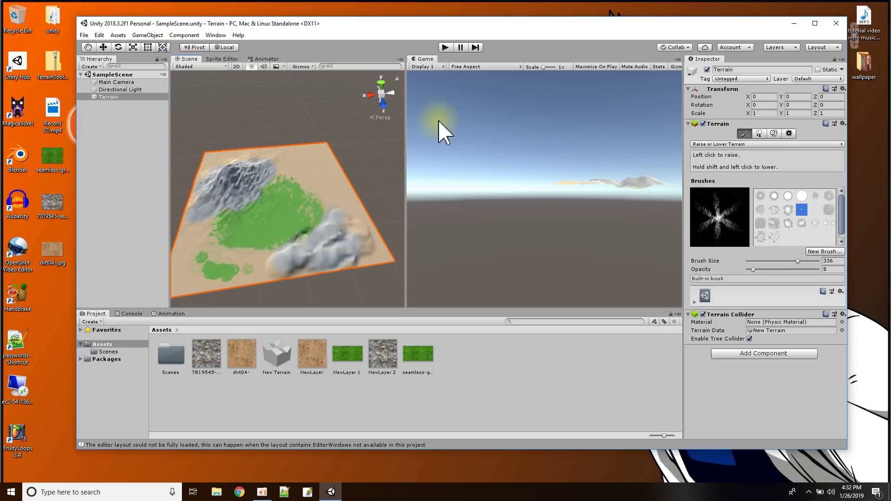
# Raise a field of small bumps behind the grass patch with the solid-dots brush at size 84.
pyautogui.click(774, 224)
pyautogui.click(766, 260)
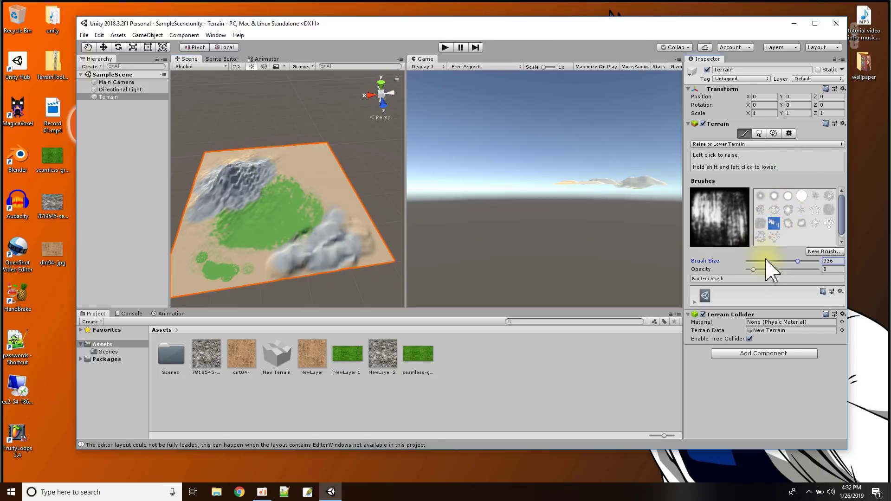
pyautogui.click(829, 224)
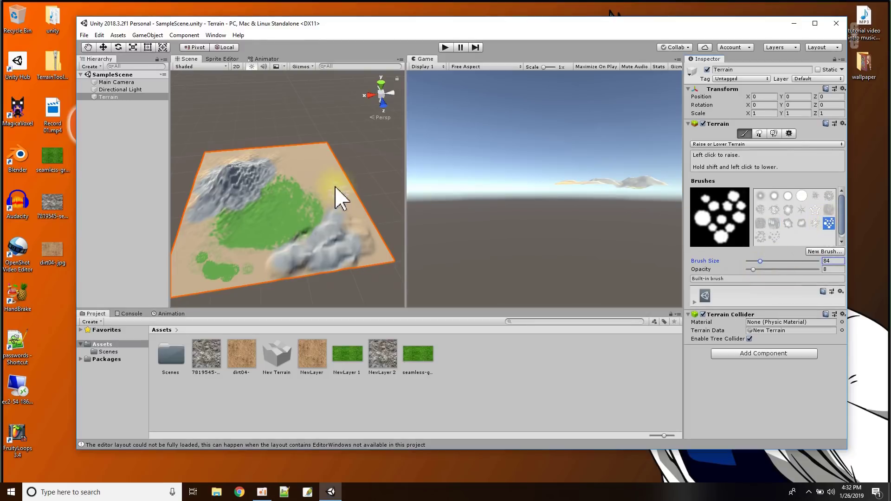
pyautogui.moveTo(297, 184); pyautogui.dragTo(313, 175)
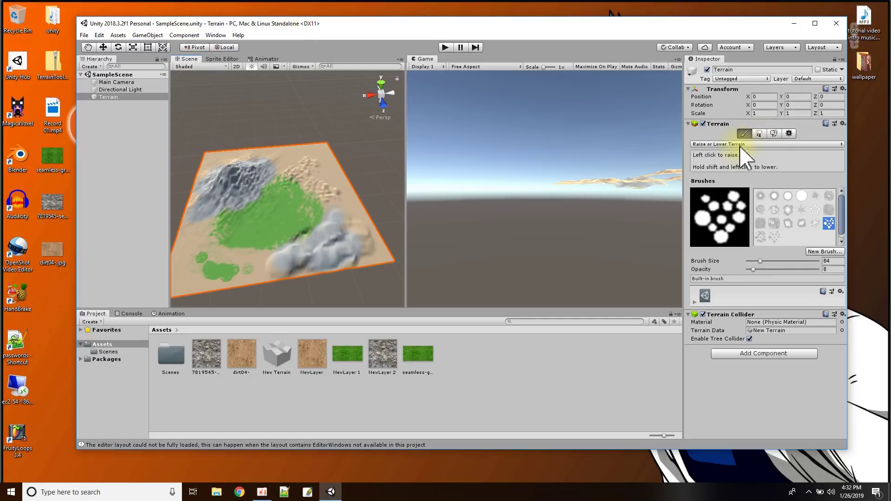
# Raise a cluster of tall spikes beside the bumps with the speckled-dots brush, setting the opacity to 29.
pyautogui.click(736, 145)
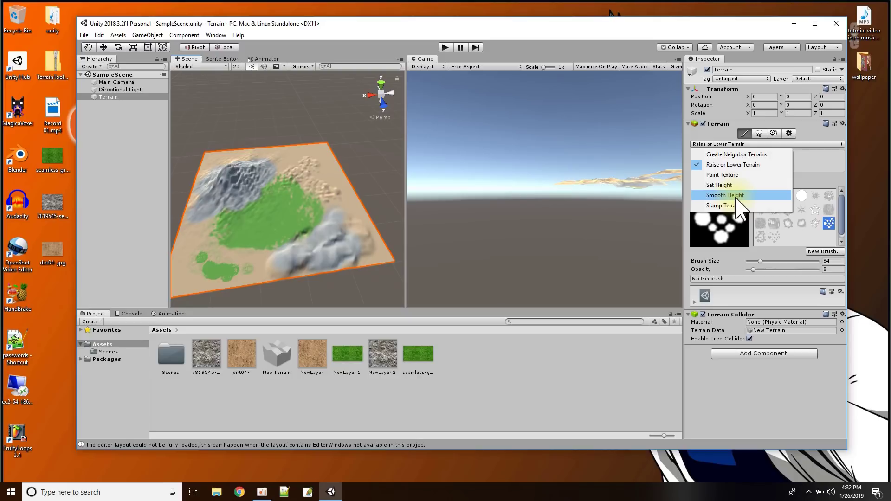
pyautogui.click(817, 196)
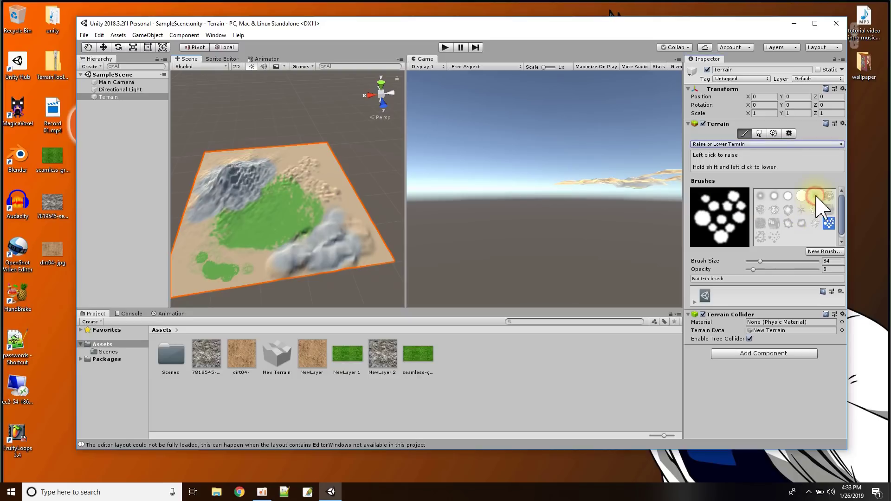
pyautogui.click(816, 197)
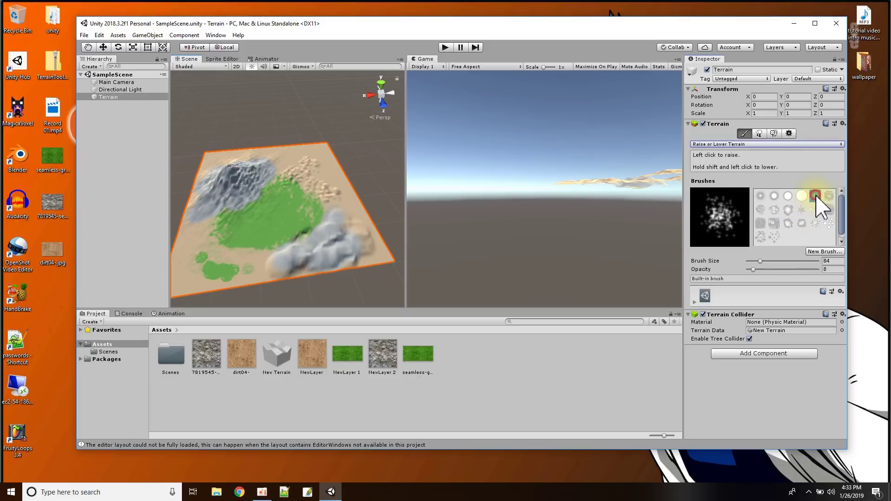
pyautogui.click(773, 237)
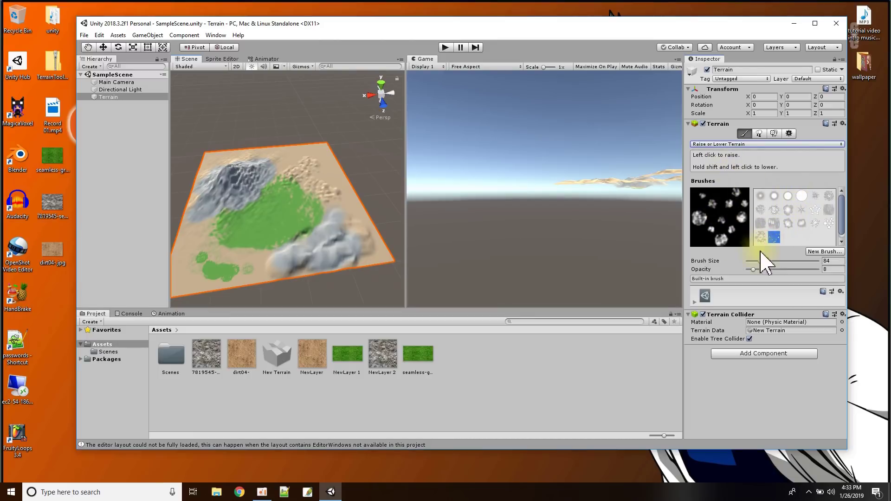
pyautogui.moveTo(759, 272); pyautogui.dragTo(768, 273)
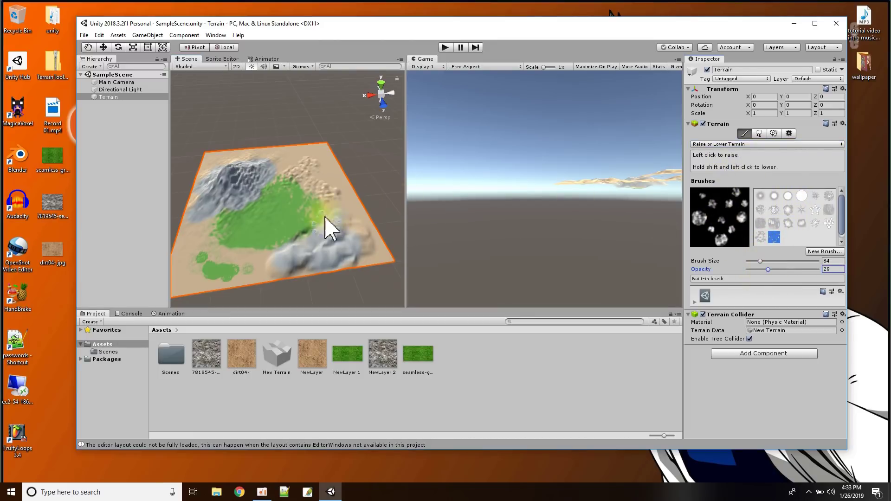
pyautogui.moveTo(331, 189); pyautogui.dragTo(329, 182)
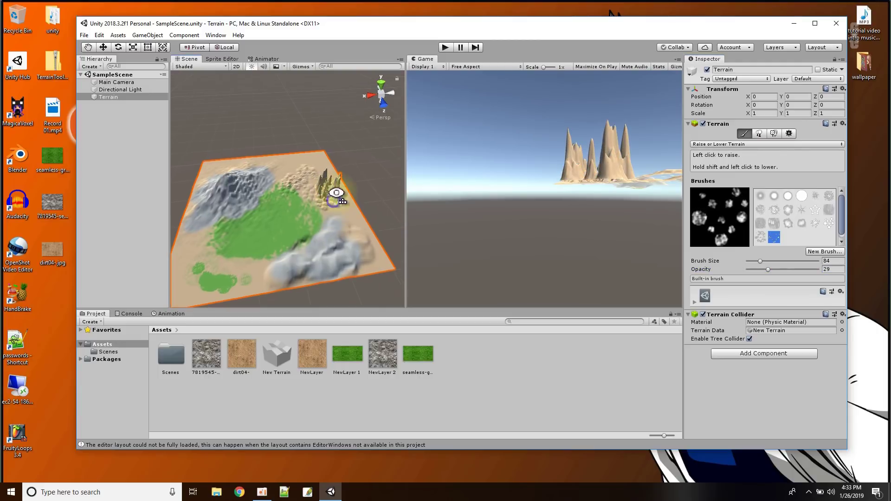
# Soften the tall spikes into rounded peaks with Smooth Height, using the soft round brush at size 84 and raising the opacity to 86.
pyautogui.scroll(3, 338, 205)
pyautogui.moveTo(368, 219); pyautogui.dragTo(240, 223, button='middle')
pyautogui.scroll(2, 241, 195)
pyautogui.moveTo(238, 190)
pyautogui.mouseDown()
pyautogui.moveTo(223, 175)
pyautogui.moveTo(215, 215)
pyautogui.moveTo(224, 184)
pyautogui.moveTo(239, 247)
pyautogui.moveTo(241, 201)
pyautogui.moveTo(219, 229)
pyautogui.moveTo(224, 215)
pyautogui.moveTo(294, 254)
pyautogui.mouseUp()
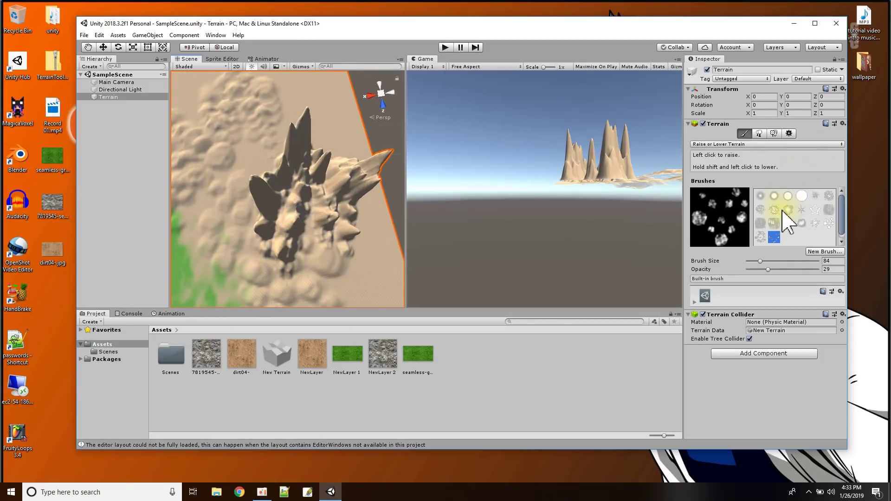
pyautogui.click(754, 144)
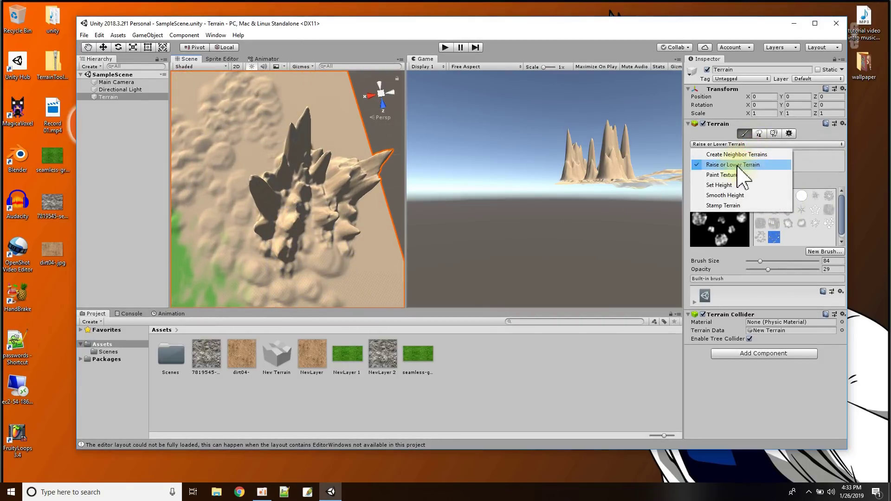
pyautogui.click(732, 195)
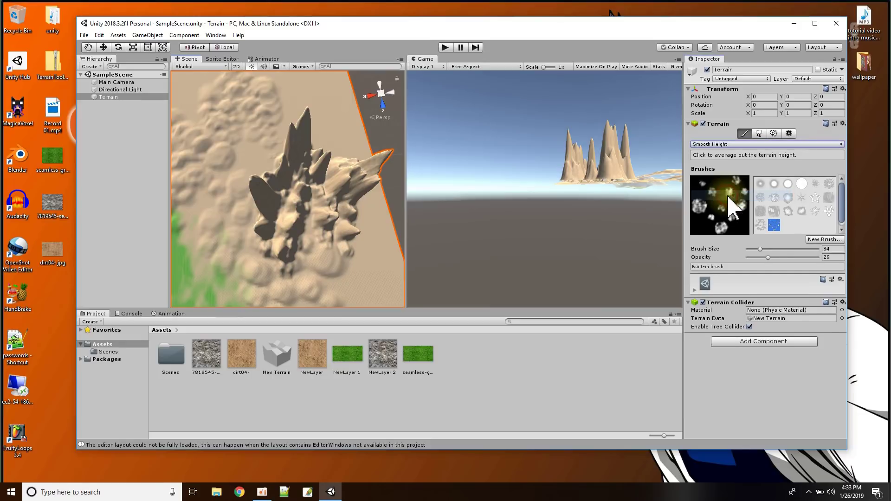
pyautogui.click(774, 185)
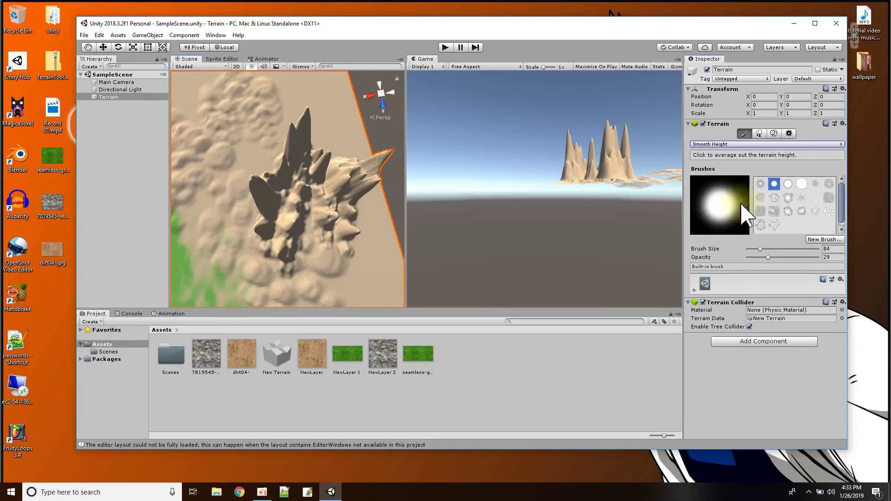
pyautogui.moveTo(311, 225)
pyautogui.mouseDown()
pyautogui.moveTo(288, 214)
pyautogui.moveTo(302, 207)
pyautogui.moveTo(320, 167)
pyautogui.moveTo(340, 182)
pyautogui.moveTo(344, 209)
pyautogui.moveTo(315, 202)
pyautogui.moveTo(328, 173)
pyautogui.mouseUp()
pyautogui.moveTo(286, 216)
pyautogui.mouseDown()
pyautogui.moveTo(328, 209)
pyautogui.moveTo(302, 189)
pyautogui.moveTo(290, 235)
pyautogui.mouseUp()
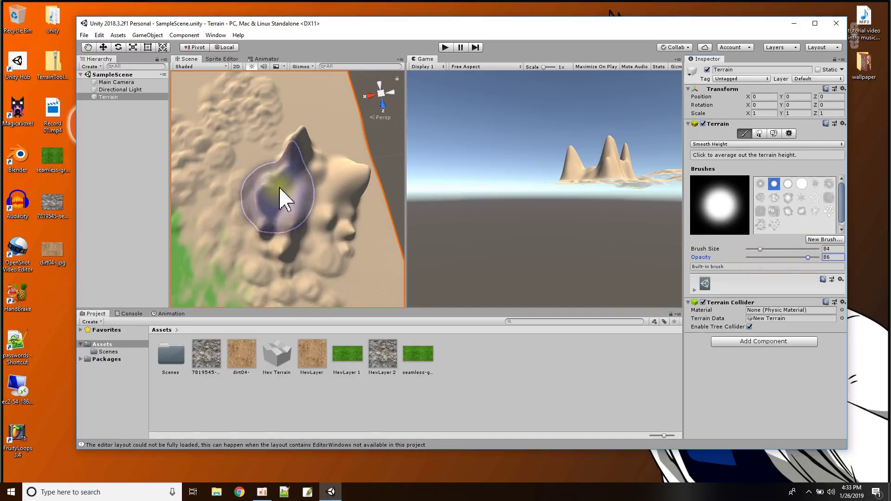
pyautogui.moveTo(295, 168)
pyautogui.mouseDown()
pyautogui.moveTo(325, 153)
pyautogui.moveTo(302, 230)
pyautogui.moveTo(314, 269)
pyautogui.moveTo(338, 240)
pyautogui.moveTo(294, 204)
pyautogui.moveTo(324, 244)
pyautogui.moveTo(324, 175)
pyautogui.moveTo(288, 175)
pyautogui.moveTo(336, 230)
pyautogui.moveTo(319, 243)
pyautogui.moveTo(279, 243)
pyautogui.moveTo(309, 209)
pyautogui.mouseUp()
pyautogui.scroll(-2, 318, 242)
pyautogui.keyDown('alt'); pyautogui.moveTo(294, 255); pyautogui.dragTo(348, 191); pyautogui.keyUp('alt')
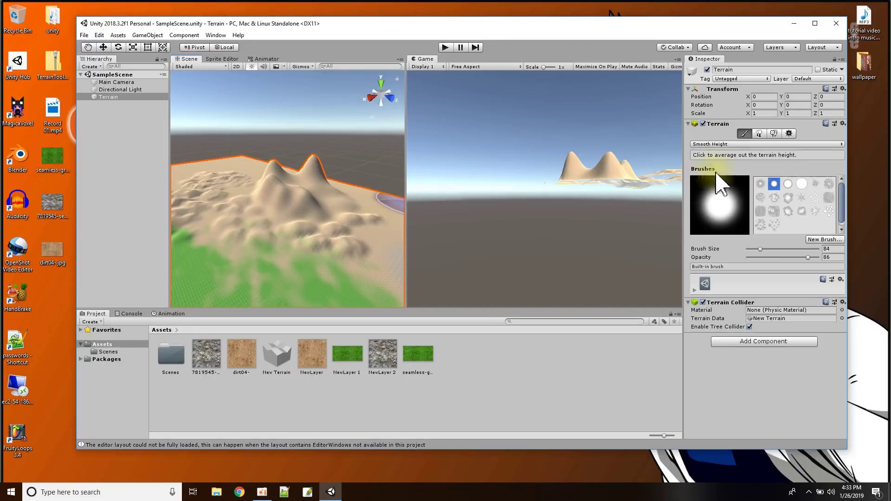
# Switch the terrain tool to Stamp Terrain and select the star outline brush.
pyautogui.click(745, 134)
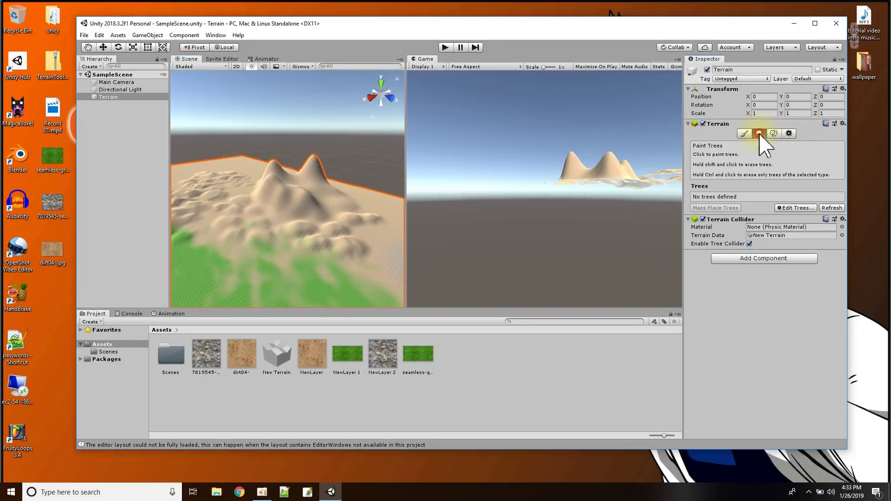
pyautogui.click(744, 145)
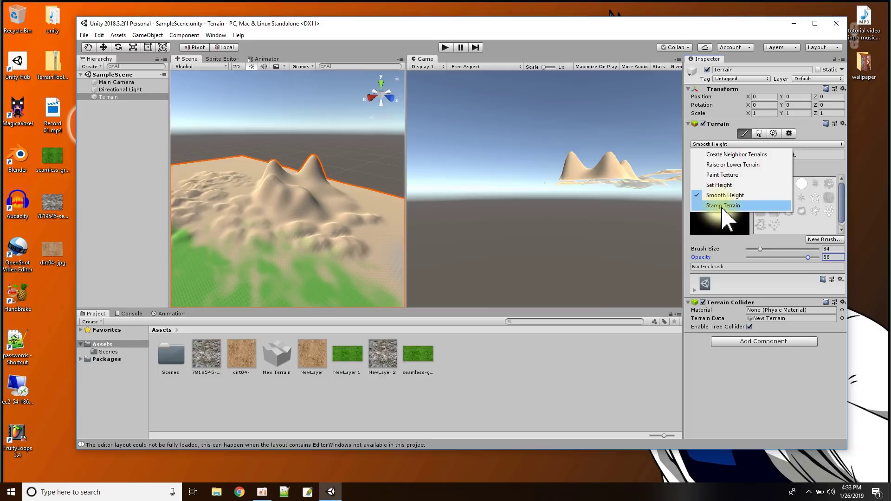
pyautogui.click(723, 206)
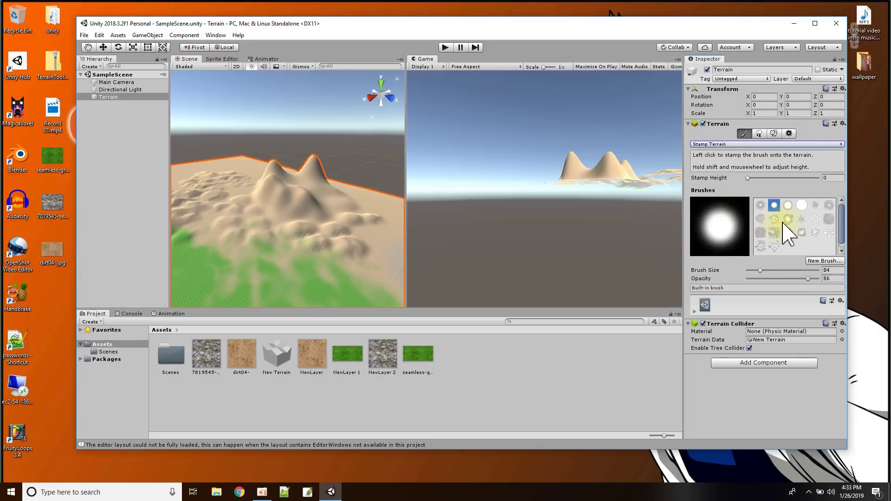
pyautogui.click(815, 219)
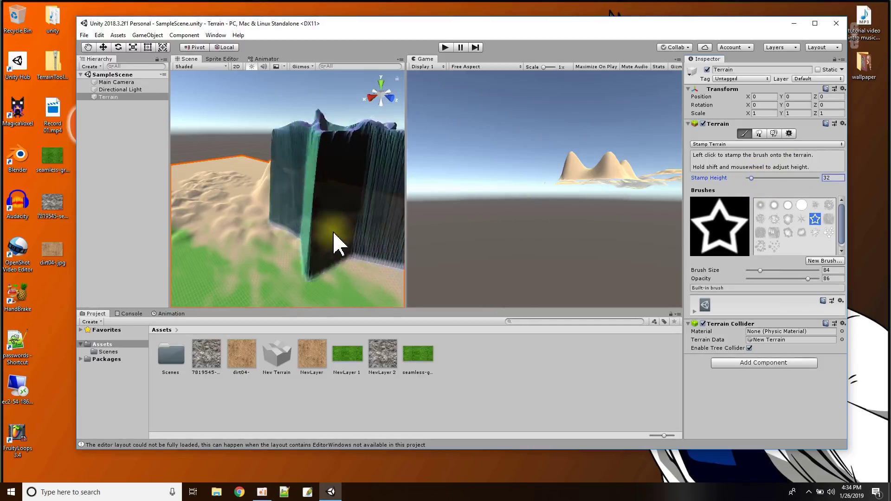
# Try stamping a star outline onto the grass patch at stamp height 32, and undo the stamp.
pyautogui.scroll(-6, 269, 263)
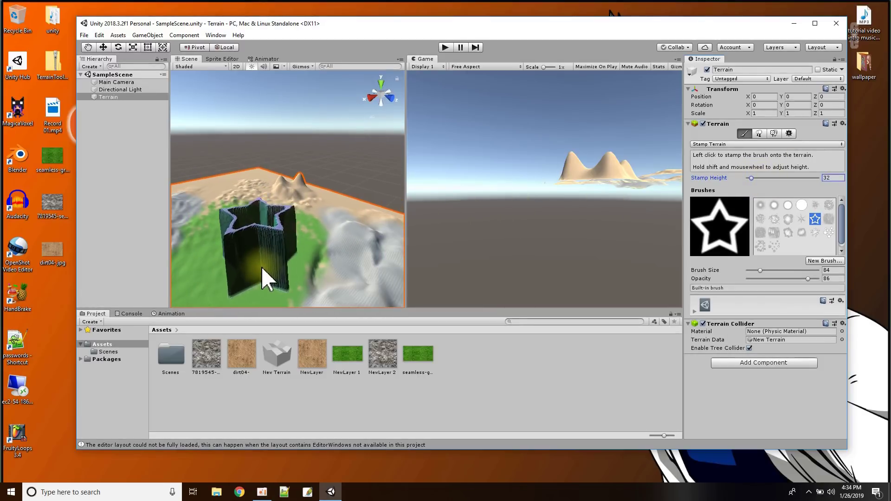
pyautogui.scroll(-4, 286, 251)
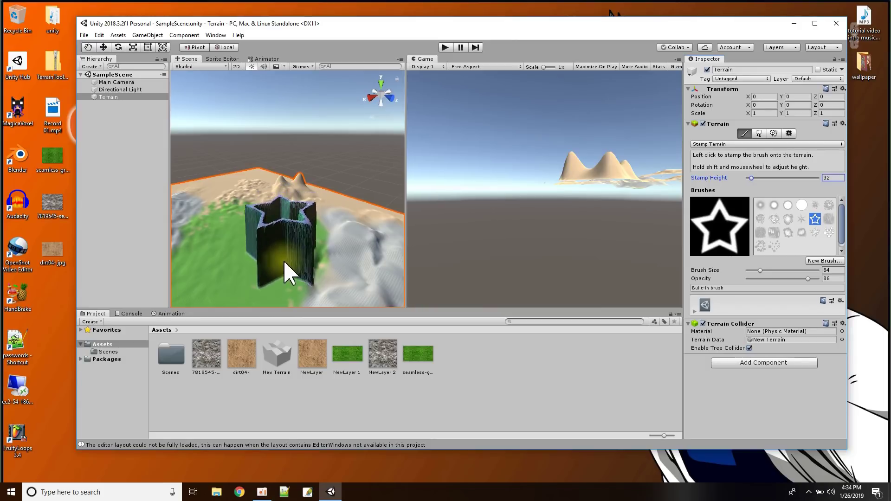
pyautogui.click(289, 270)
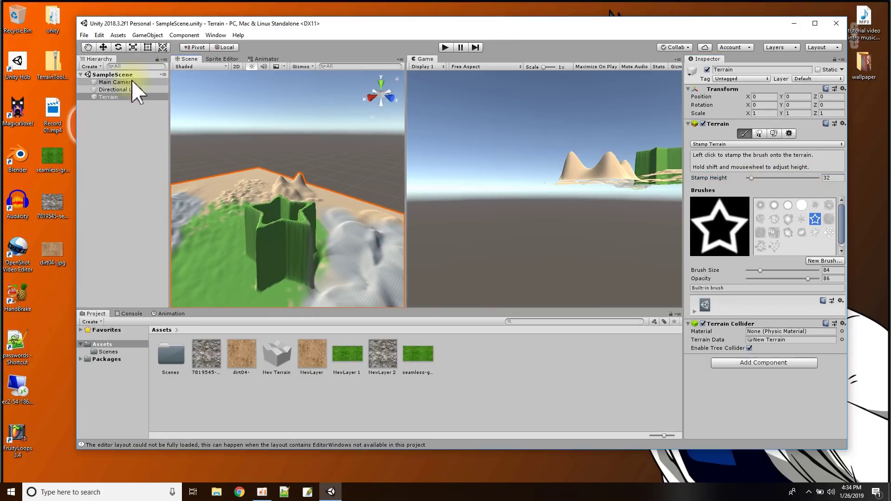
pyautogui.click(99, 35)
pyautogui.click(106, 47)
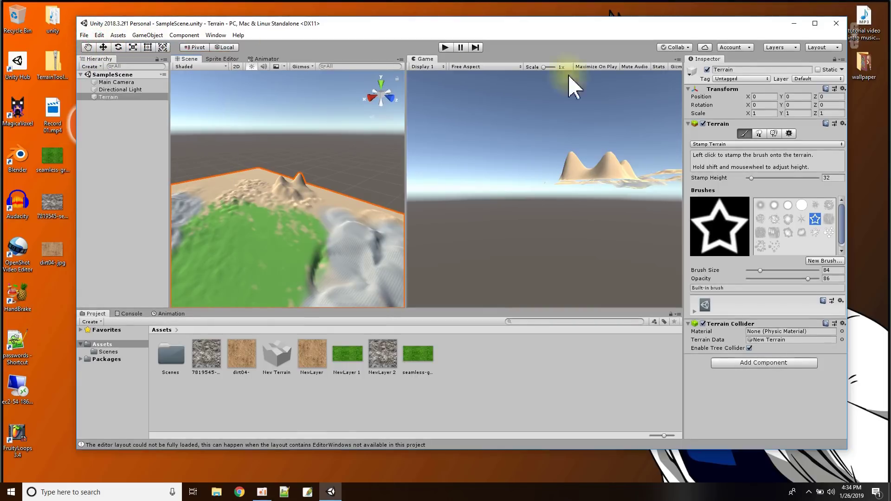
# Set the stamp height to 15 and stamp the star outline where the grass patch meets the front rock hills.
pyautogui.click(832, 179)
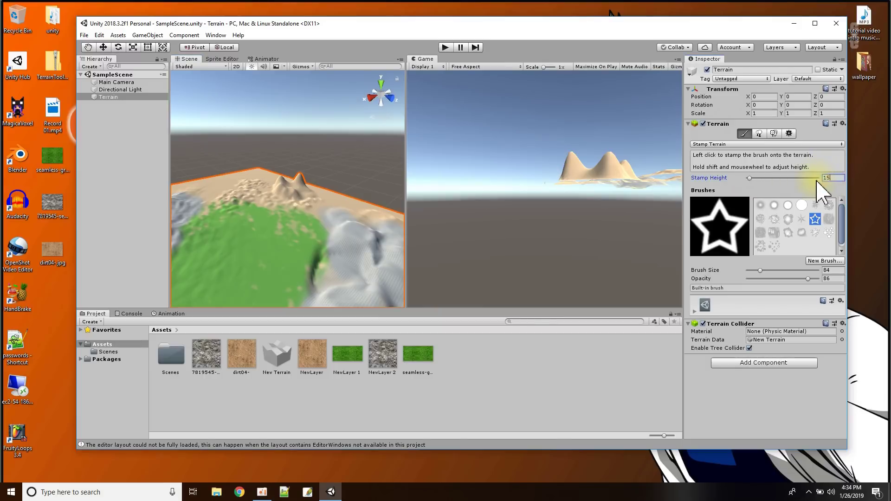
pyautogui.write('15')
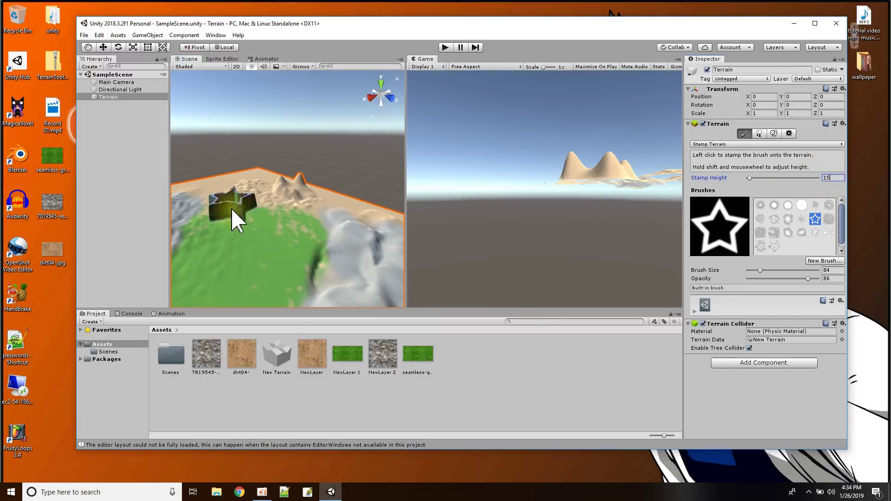
pyautogui.click(334, 248)
pyautogui.click(343, 254)
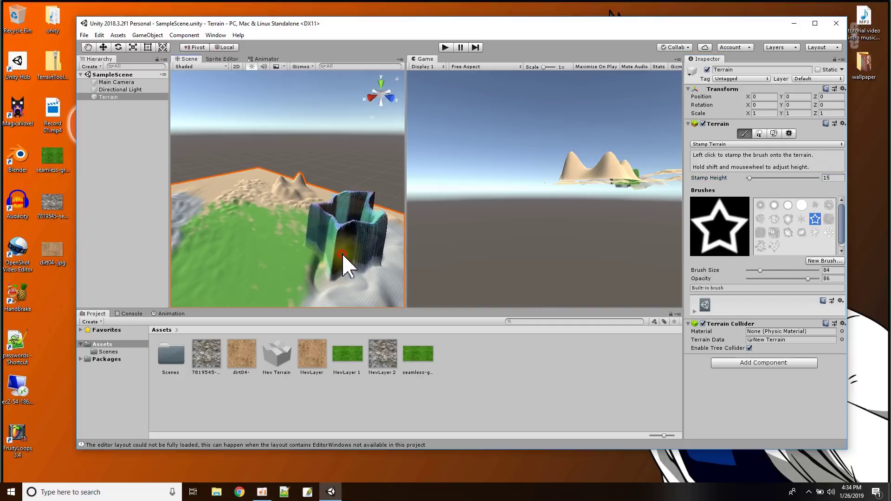
# Stamp rugged mountains on the front rock hills and the nearby terrain edge with the cloud-shaped brush.
pyautogui.click(788, 232)
pyautogui.click(374, 301)
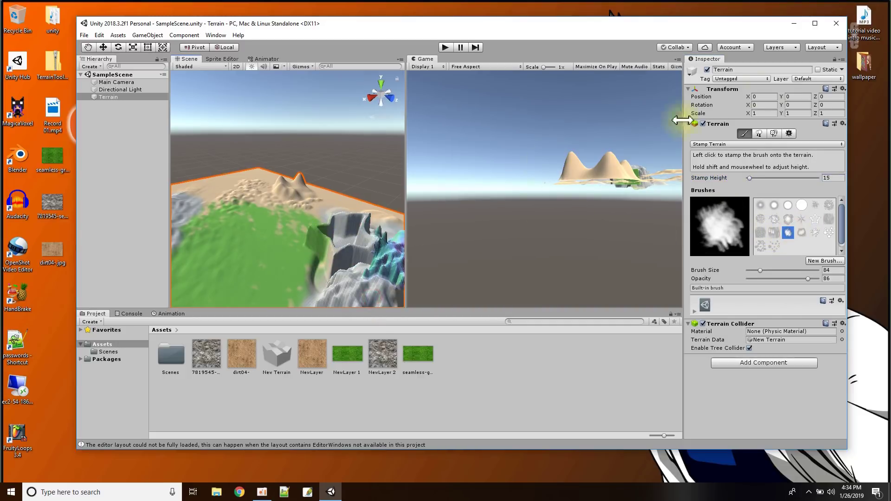
pyautogui.scroll(-3, 258, 253)
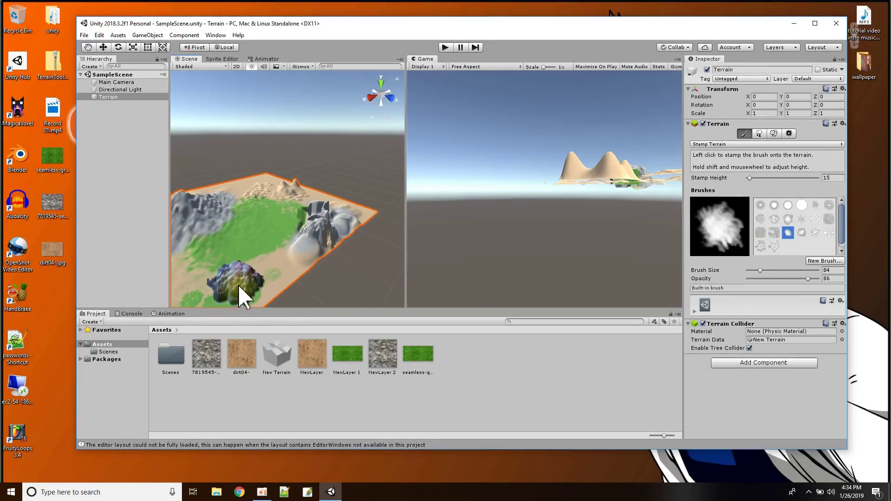
pyautogui.click(264, 281)
pyautogui.click(468, 141)
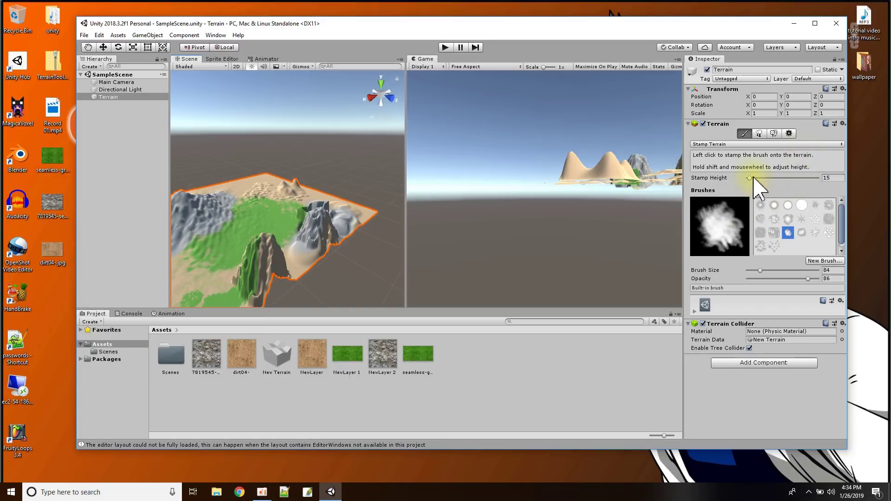
# Look through the textures available for creating a new brush, and close the texture picker without choosing one.
pyautogui.click(732, 144)
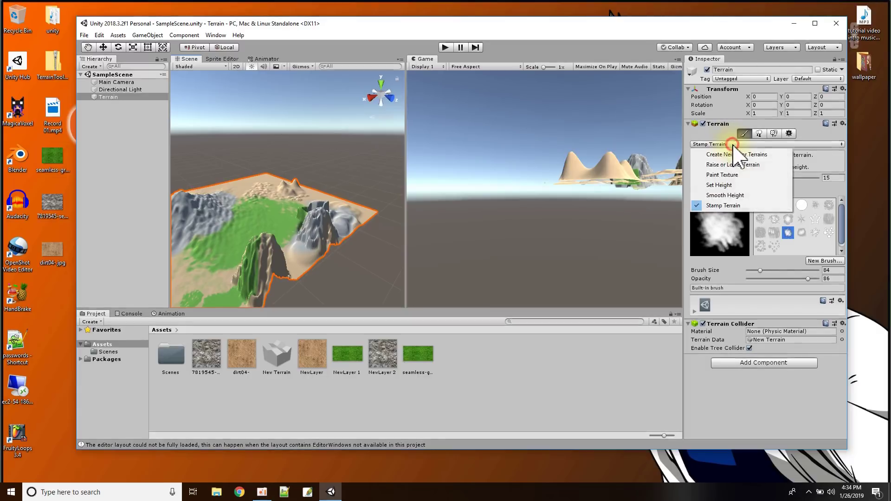
pyautogui.click(784, 261)
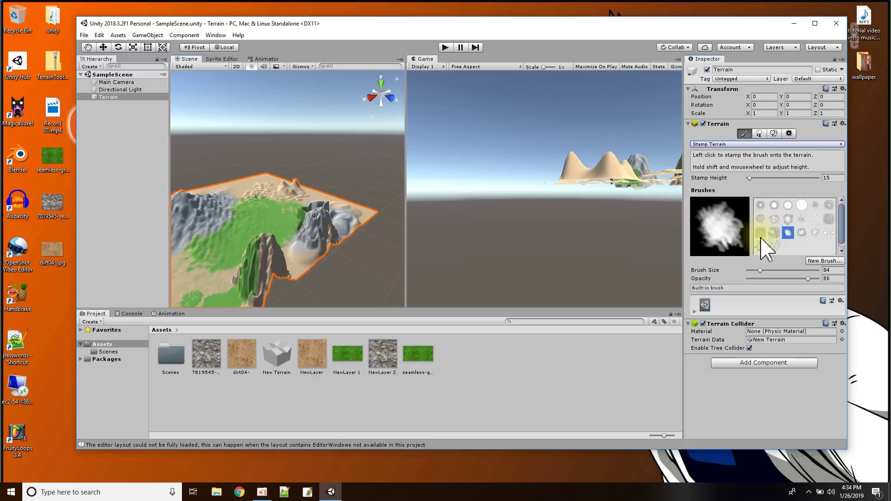
pyautogui.click(812, 260)
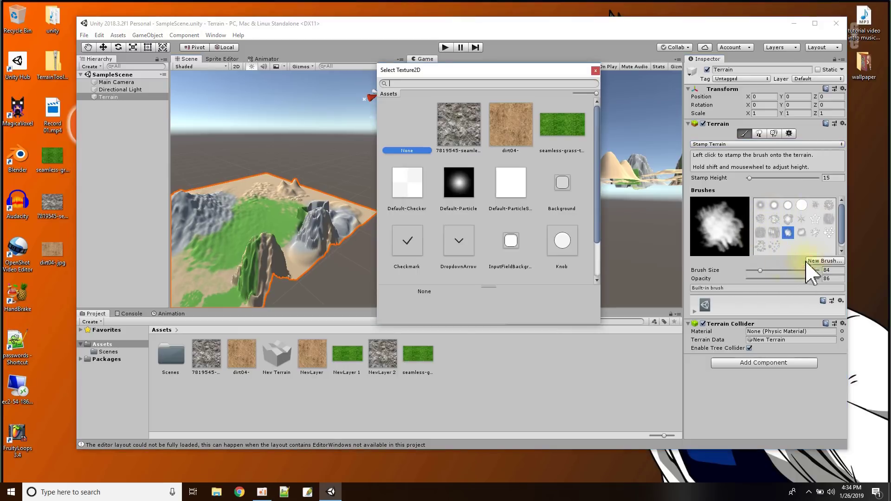
pyautogui.scroll(-2, 534, 200)
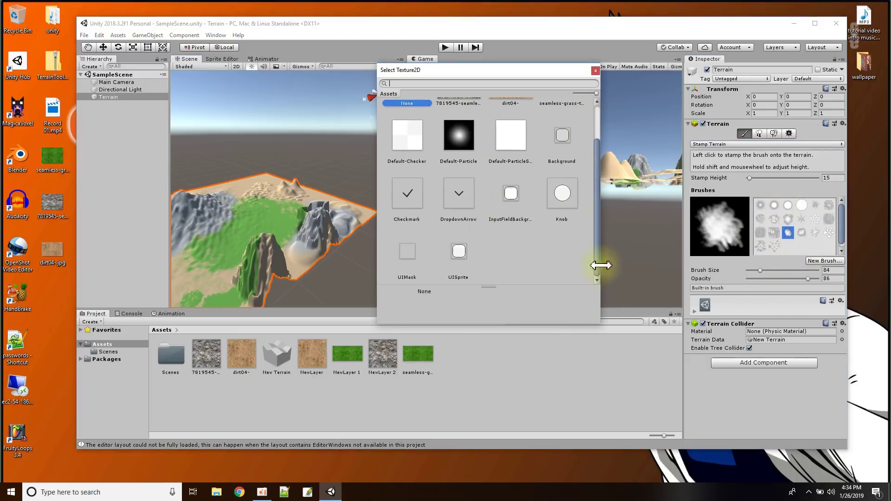
pyautogui.click(595, 69)
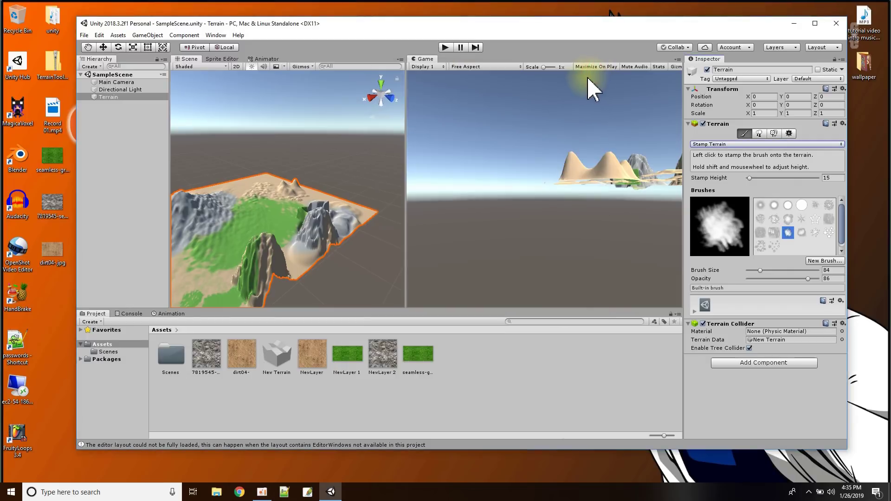
pyautogui.click(707, 234)
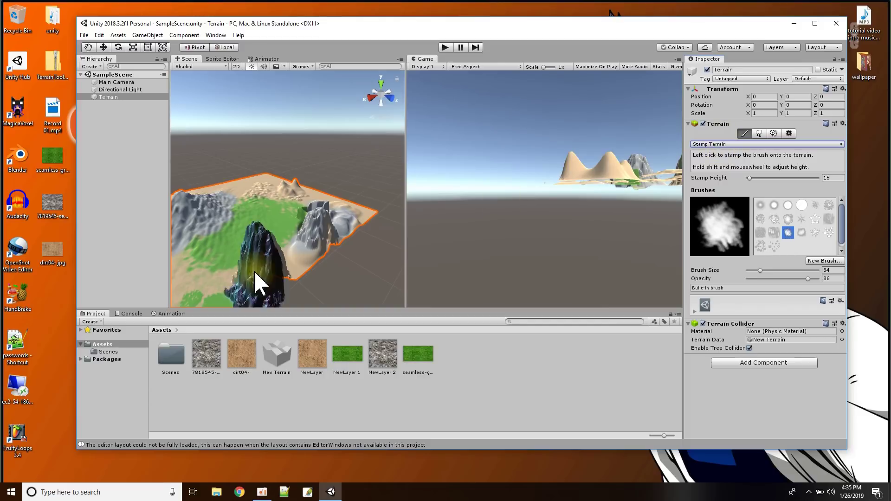
# Use Create Neighbor Terrains to add one terrain along the edge beside the stamped mountains and another diagonally adjoining the front corner.
pyautogui.moveTo(243, 238); pyautogui.dragTo(294, 238, button='middle')
pyautogui.scroll(-4, 309, 232)
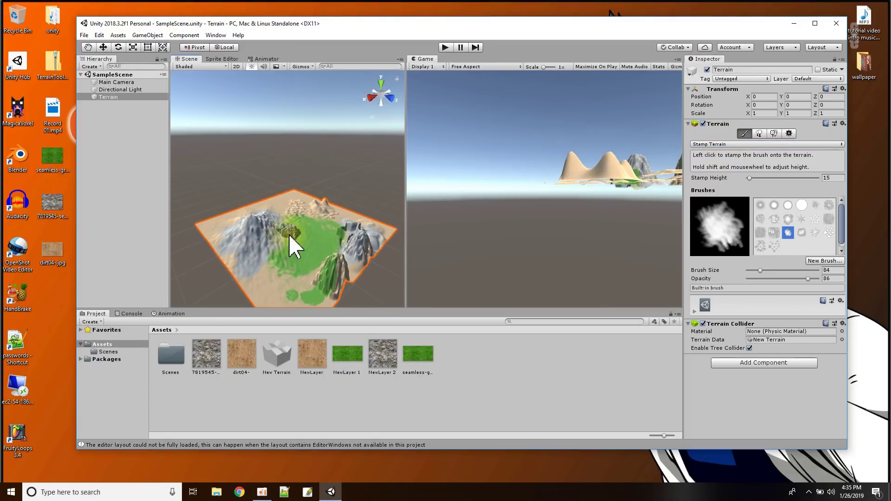
pyautogui.keyDown('alt'); pyautogui.moveTo(309, 231); pyautogui.dragTo(309, 260); pyautogui.keyUp('alt')
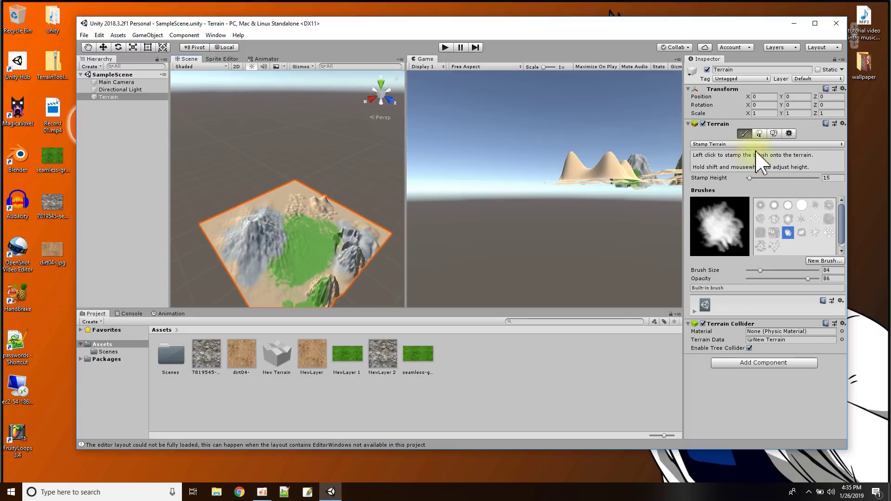
pyautogui.click(741, 144)
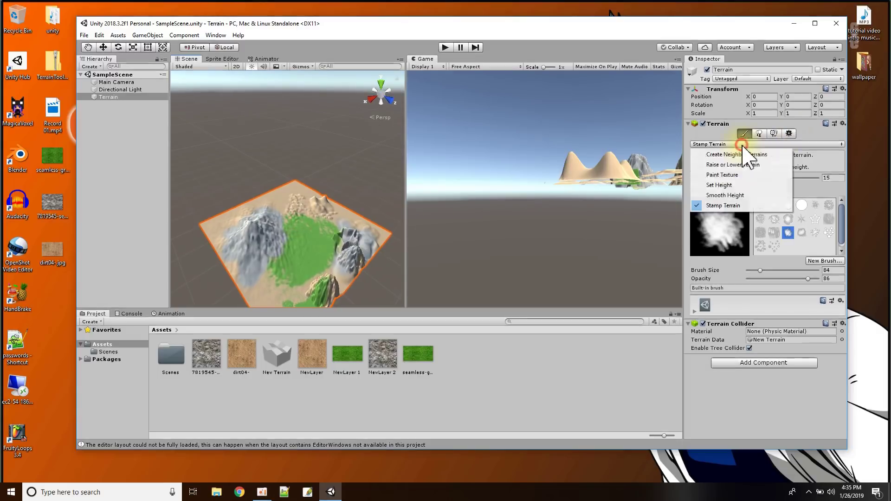
pyautogui.click(722, 157)
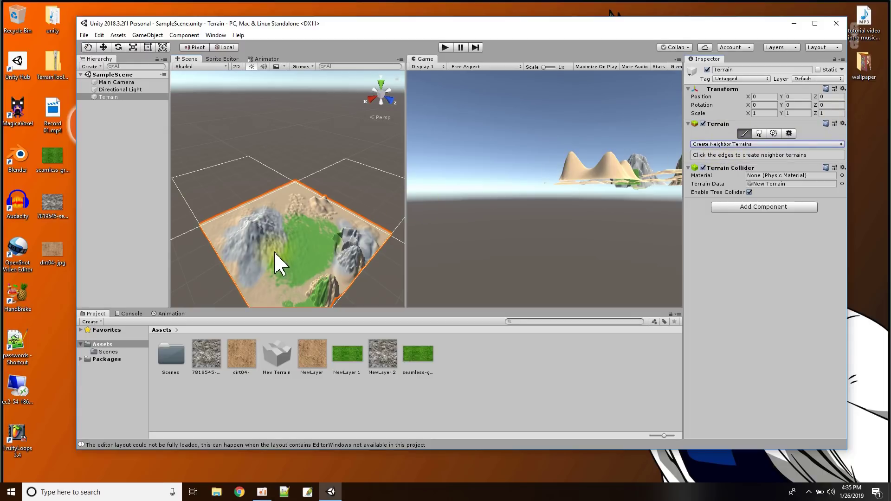
pyautogui.scroll(-5, 288, 242)
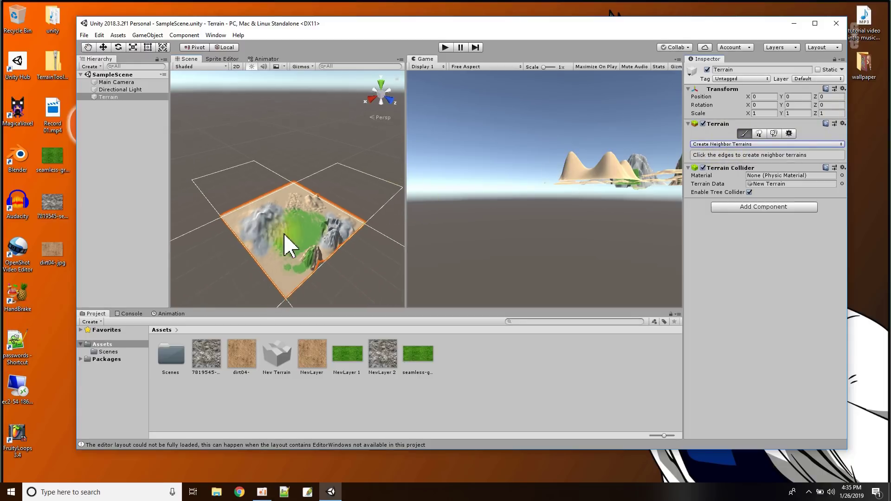
pyautogui.scroll(1, 288, 243)
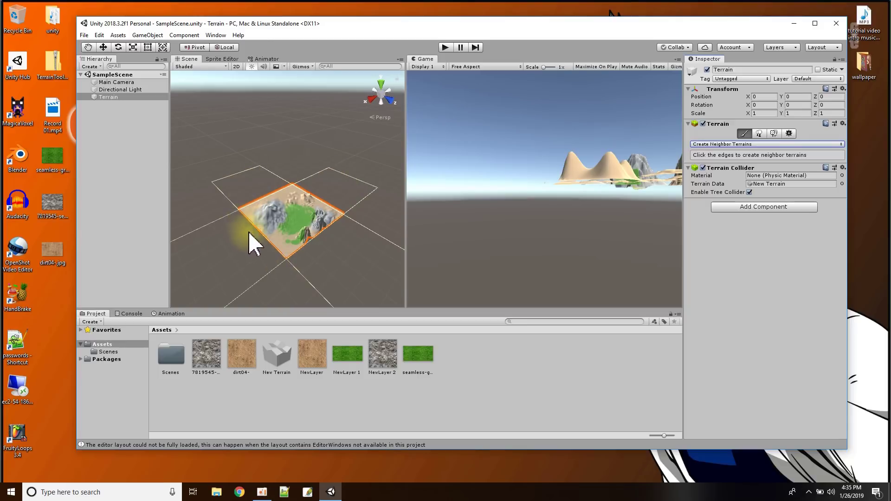
pyautogui.click(334, 262)
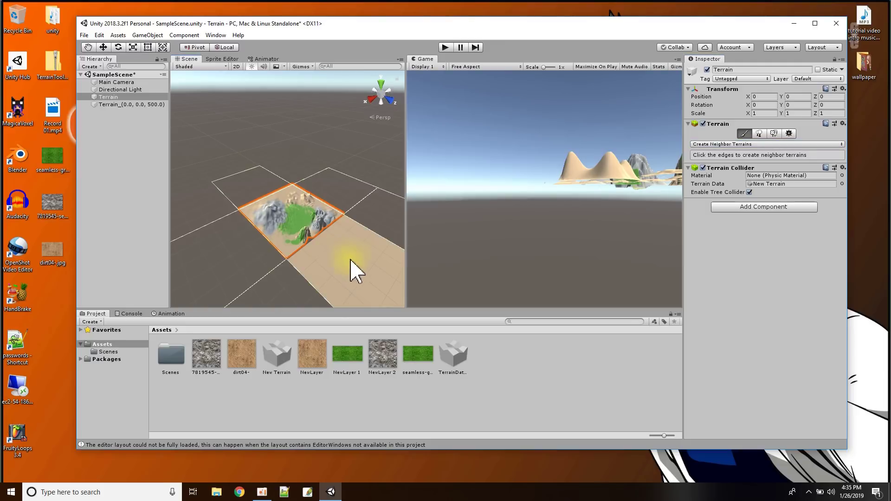
pyautogui.scroll(3, 344, 271)
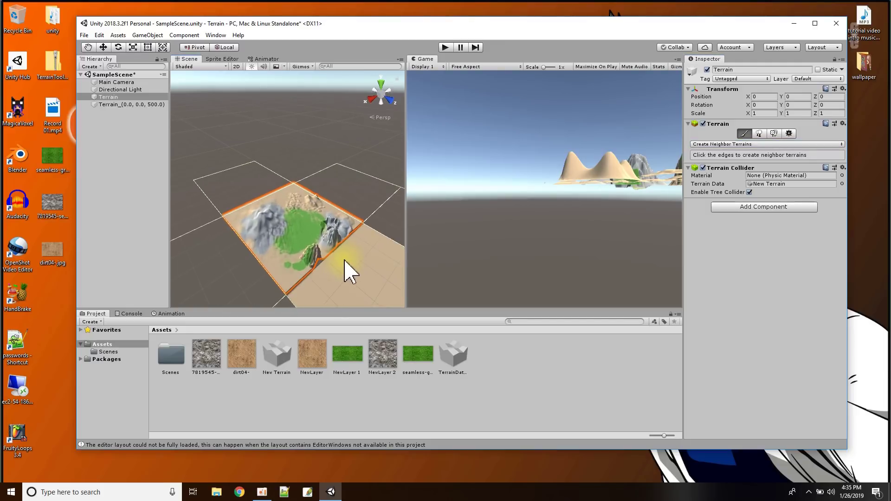
pyautogui.click(367, 212)
pyautogui.scroll(-2, 255, 264)
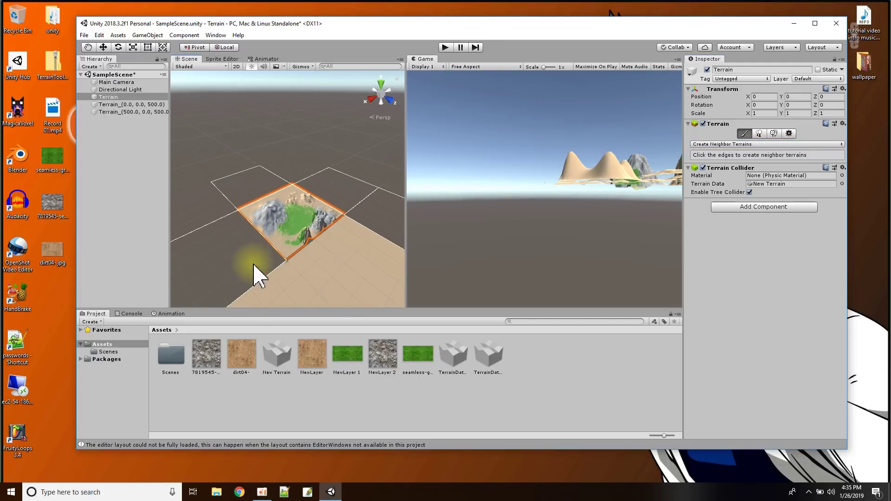
# Add another neighbor terrain at the outer end of the row of blank dirt terrains.
pyautogui.click(225, 262)
pyautogui.scroll(-2, 232, 265)
pyautogui.scroll(-1, 279, 291)
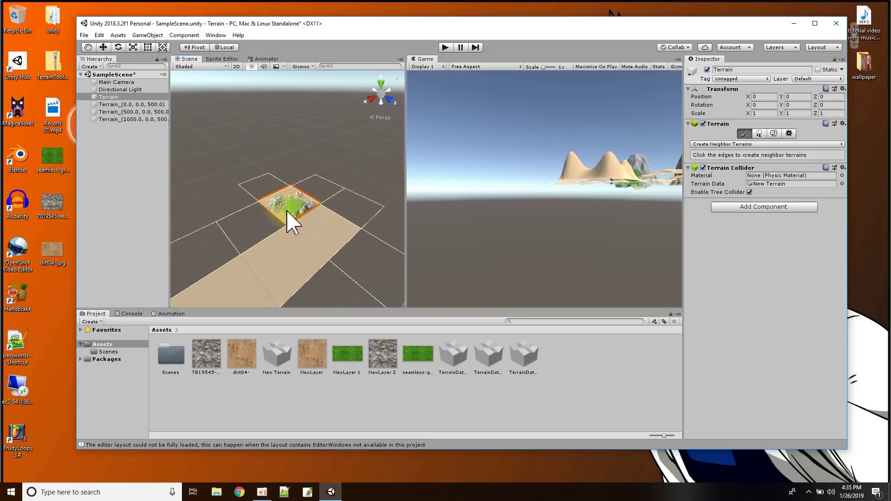
# Delete the three blank neighbor terrains from the scene, keeping only the original sculpted terrain.
pyautogui.click(118, 122)
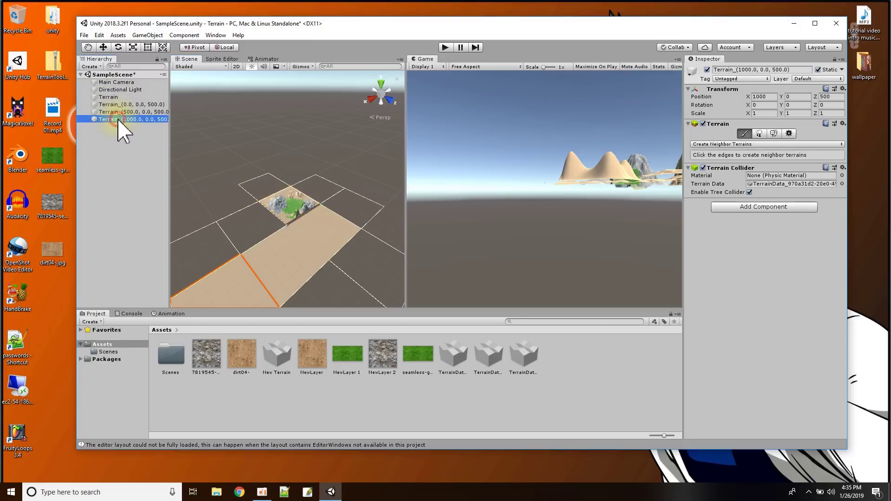
pyautogui.press('Delete')
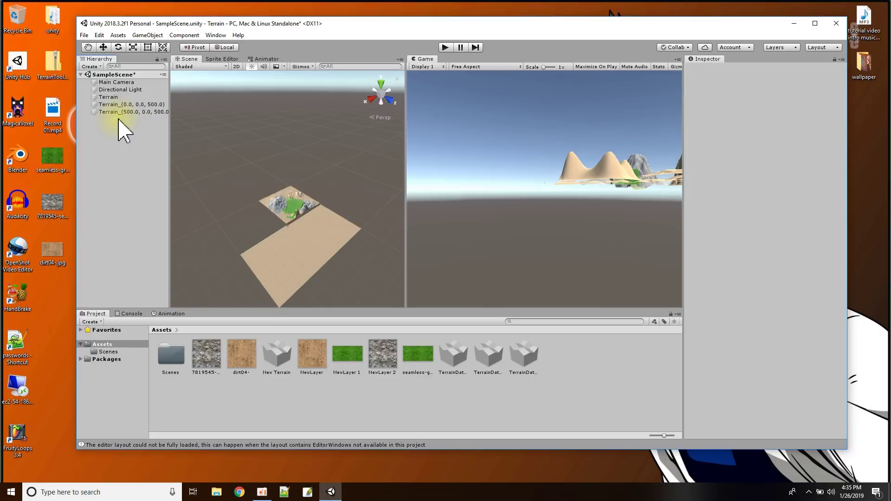
pyautogui.click(120, 112)
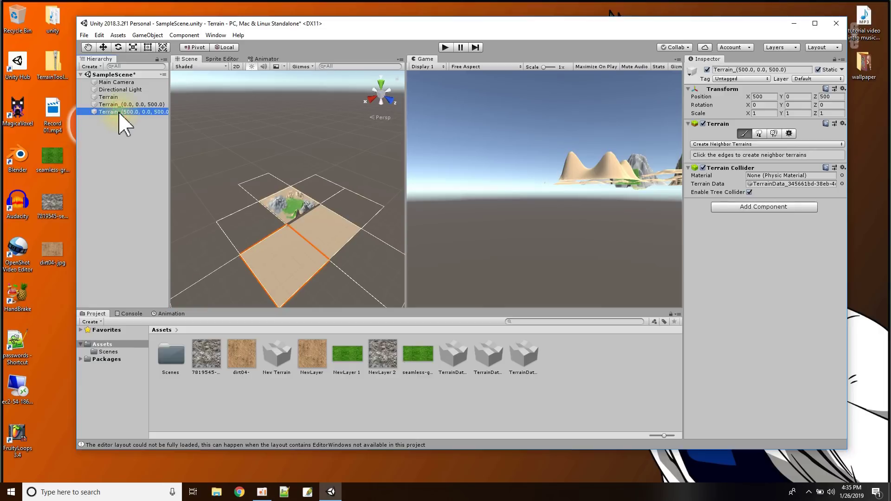
pyautogui.press('Delete')
pyautogui.click(120, 105)
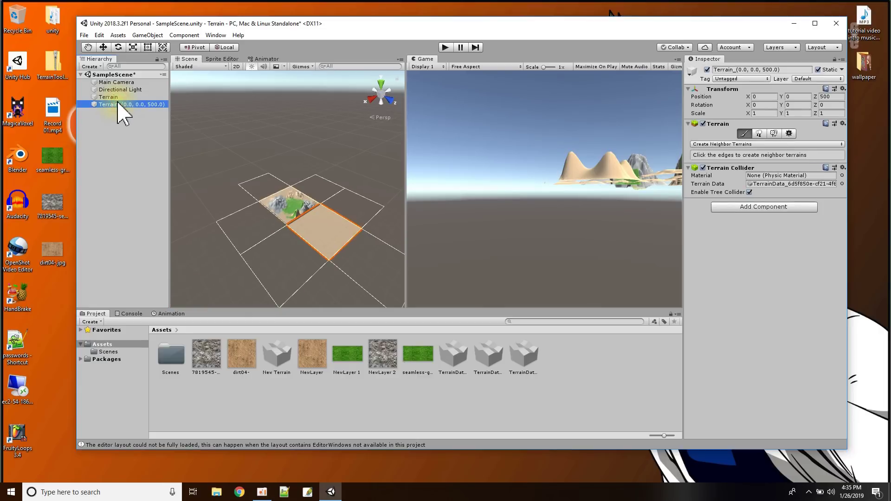
pyautogui.press('Delete')
# Add a neighbor terrain to the original terrain on the side opposite the deleted ones, at Z -500.
pyautogui.click(104, 97)
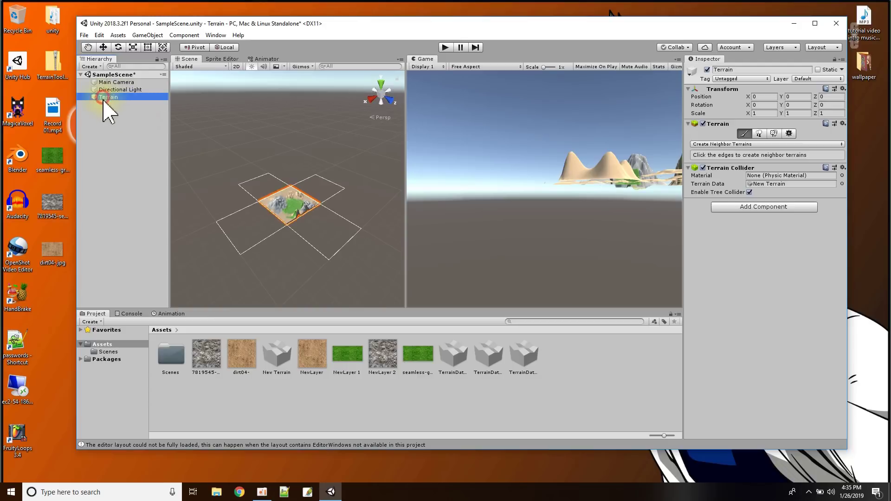
pyautogui.click(265, 193)
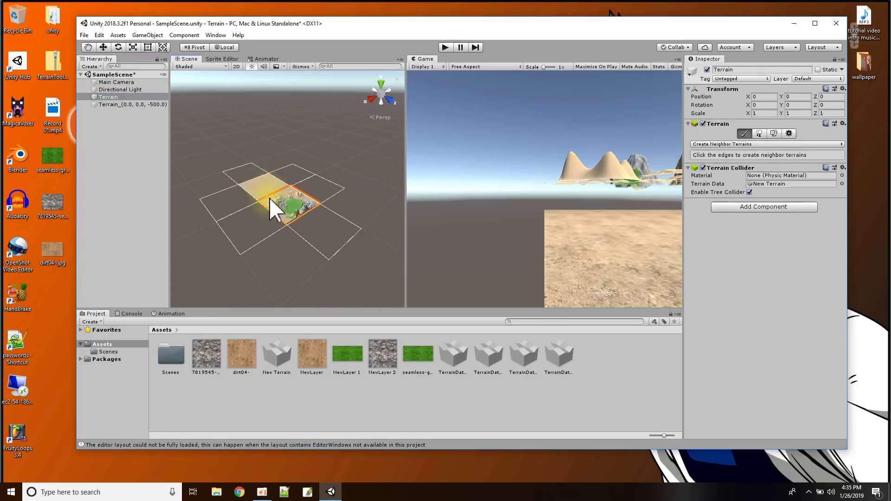
pyautogui.scroll(5, 270, 202)
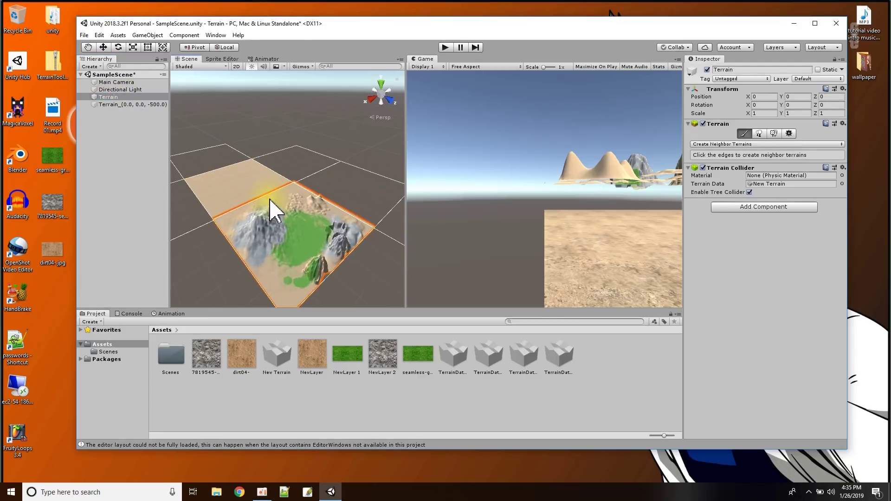
pyautogui.click(330, 235)
pyautogui.click(112, 111)
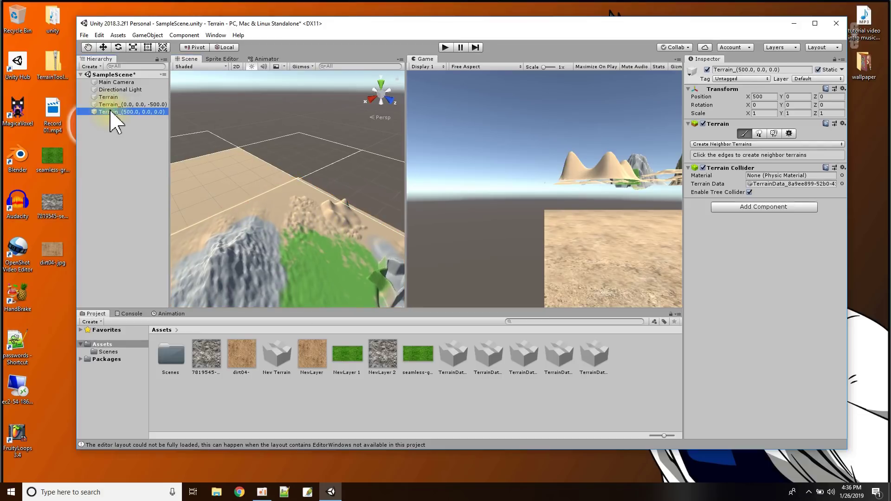
pyautogui.press('Delete')
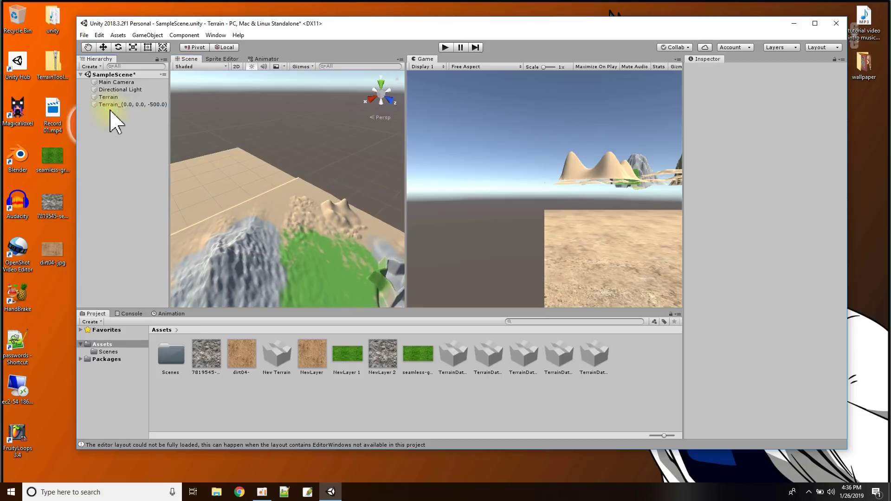
# Use Raise or Lower Terrain with the speckled brush at size 84 and opacity 86 to raise spiky mountains across the two terrains' seam.
pyautogui.click(111, 97)
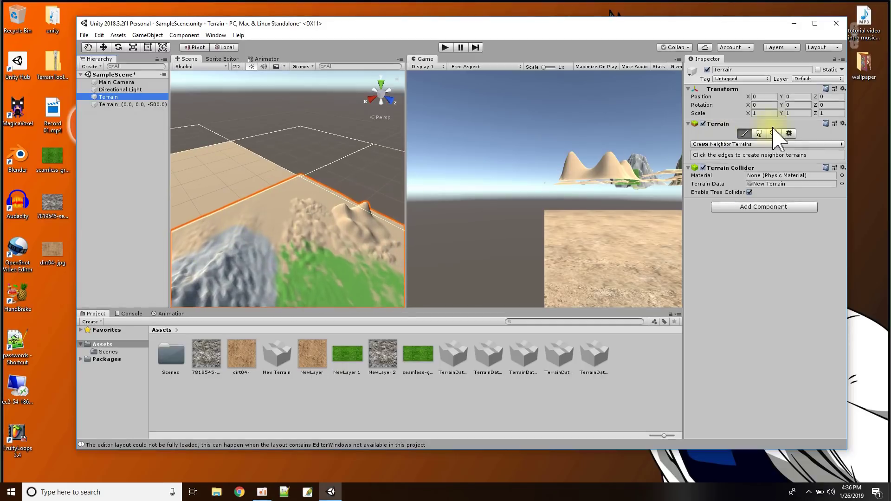
pyautogui.click(755, 145)
pyautogui.click(753, 164)
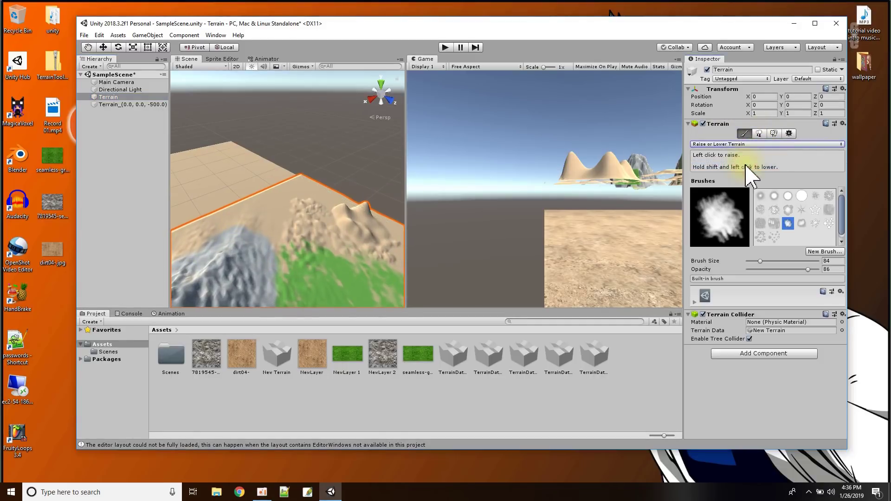
pyautogui.moveTo(256, 223); pyautogui.dragTo(410, 199, button='middle')
pyautogui.scroll(1, 295, 205)
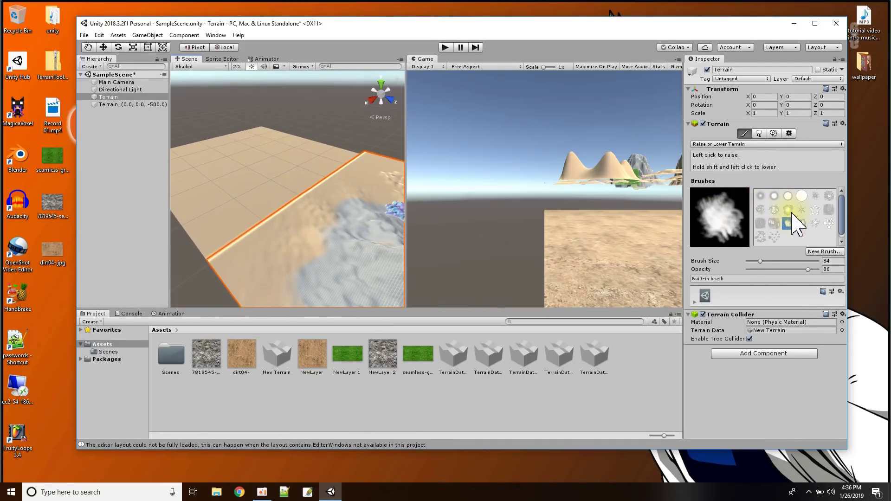
pyautogui.click(773, 210)
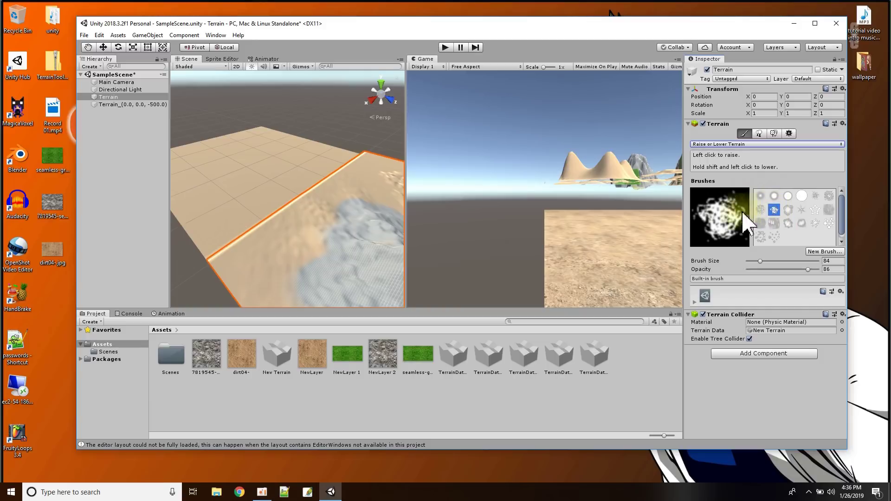
pyautogui.moveTo(283, 218)
pyautogui.mouseDown()
pyautogui.moveTo(346, 199)
pyautogui.moveTo(270, 199)
pyautogui.moveTo(317, 193)
pyautogui.moveTo(236, 208)
pyautogui.mouseUp()
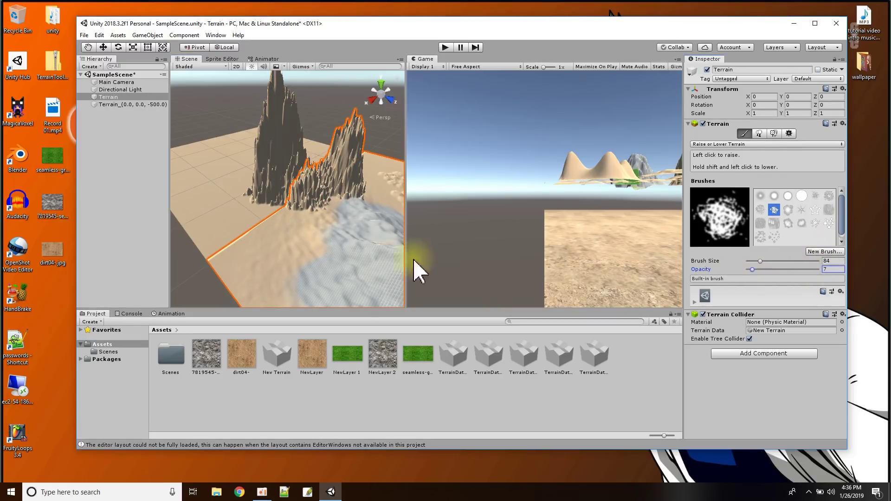
# Raise low, rough bumps along the seam beside the spiky mountains with the brush opacity at 7.
pyautogui.moveTo(278, 233)
pyautogui.mouseDown()
pyautogui.moveTo(250, 221)
pyautogui.moveTo(260, 240)
pyautogui.mouseUp()
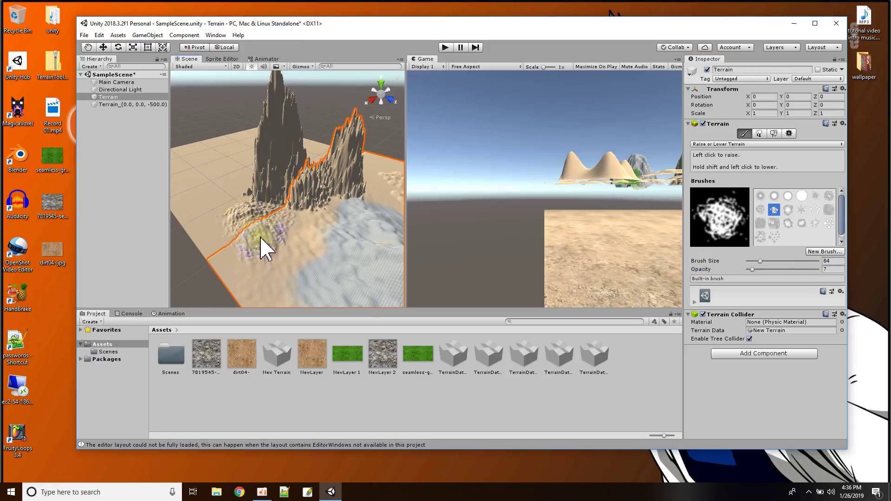
pyautogui.click(223, 242)
pyautogui.scroll(-3, 281, 236)
pyautogui.moveTo(283, 236)
pyautogui.mouseDown()
pyautogui.moveTo(378, 215)
pyautogui.moveTo(288, 193)
pyautogui.moveTo(281, 209)
pyautogui.mouseUp()
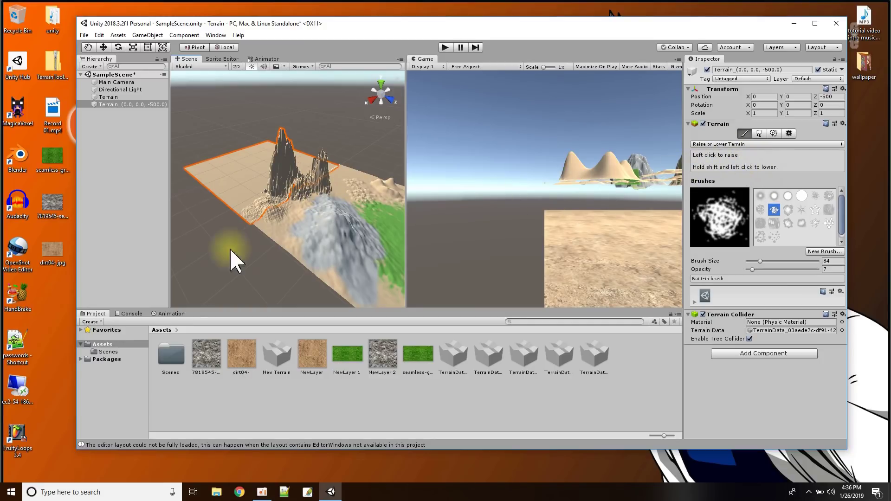
pyautogui.click(767, 144)
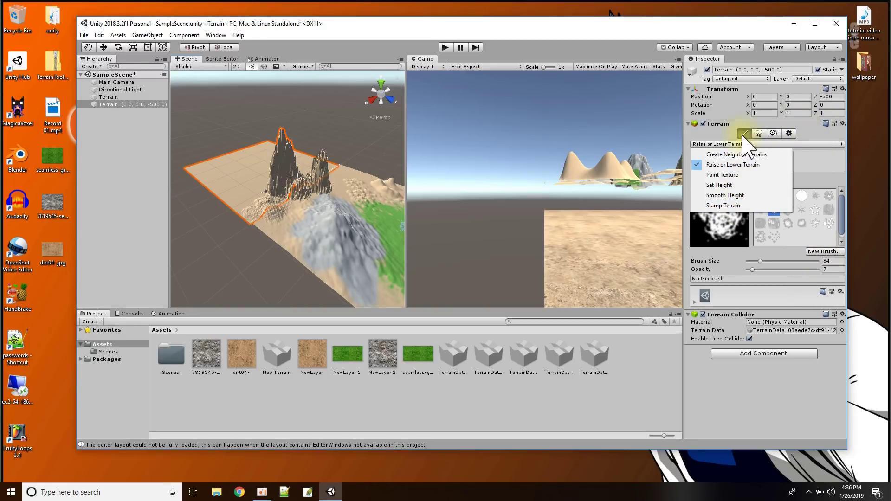
pyautogui.click(724, 138)
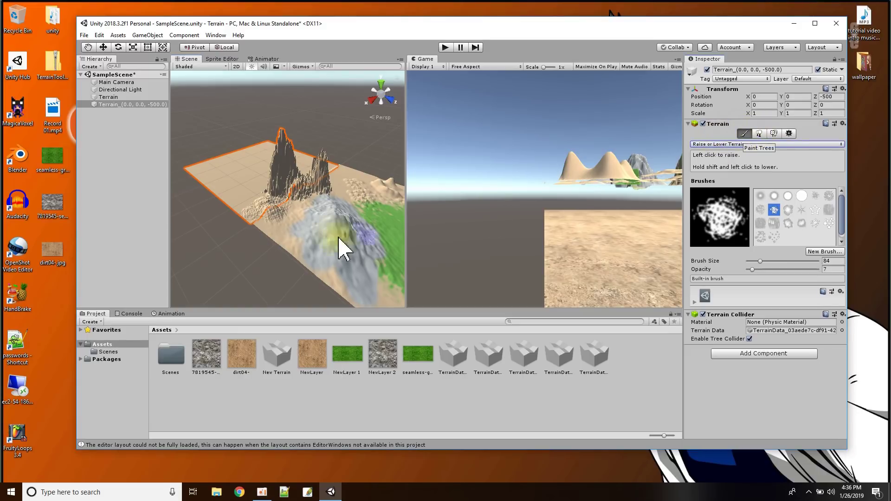
pyautogui.scroll(1, 328, 239)
pyautogui.moveTo(329, 238)
pyautogui.mouseDown(button='middle')
pyautogui.moveTo(324, 222)
pyautogui.moveTo(308, 231)
pyautogui.mouseUp(button='middle')
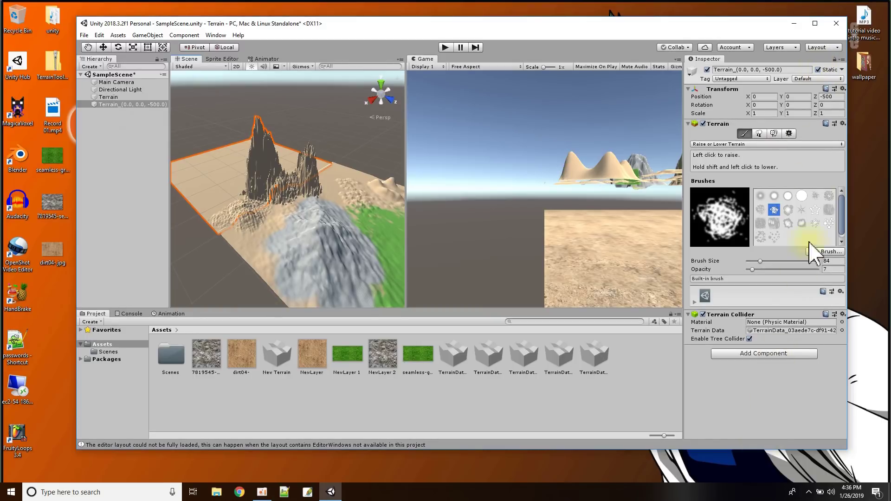
# Compare the Static option on the original and neighbor terrains, and toggle it off and back on for the neighbor.
pyautogui.click(105, 98)
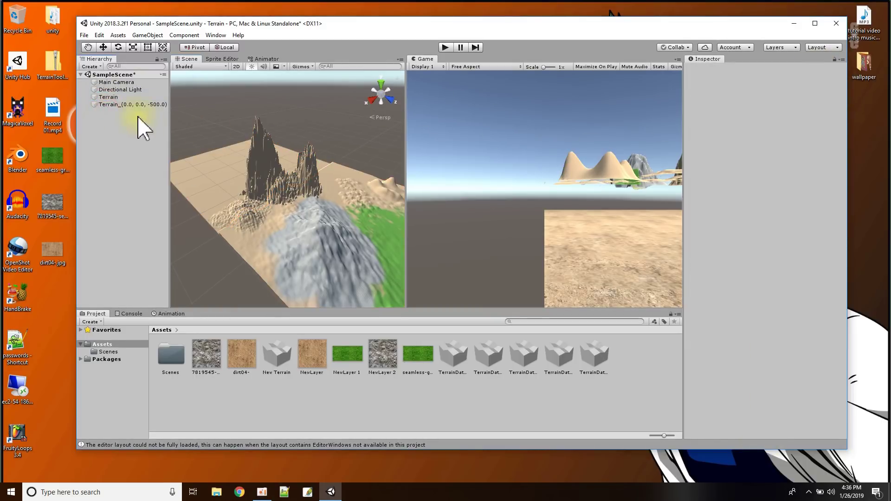
pyautogui.click(108, 98)
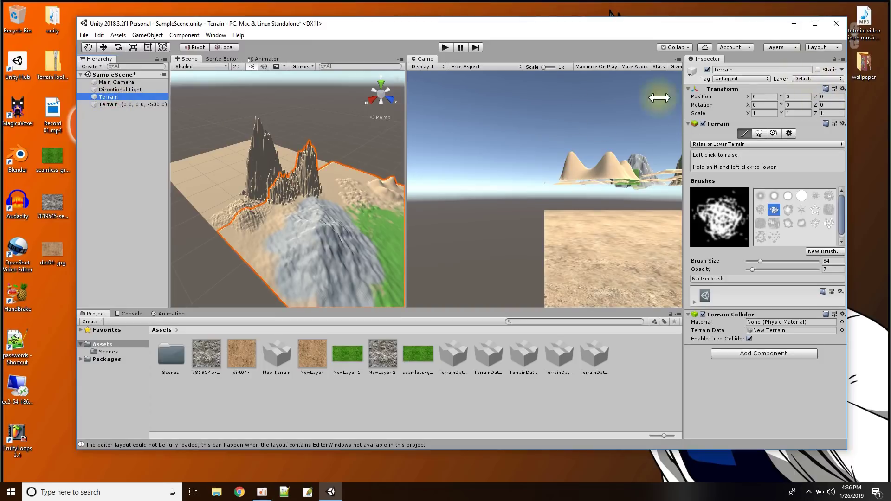
pyautogui.click(138, 104)
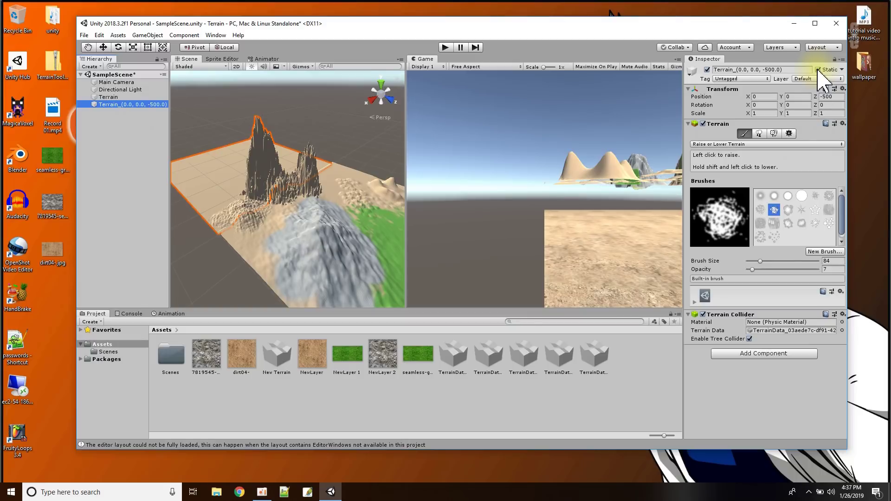
pyautogui.click(818, 70)
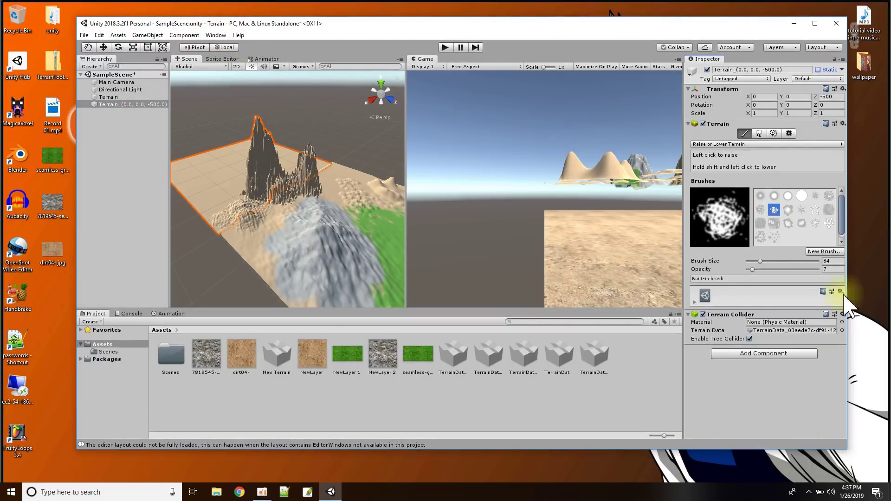
# Open the Lighting Settings to examine the Auto Generate option, and close them without changes.
pyautogui.click(103, 97)
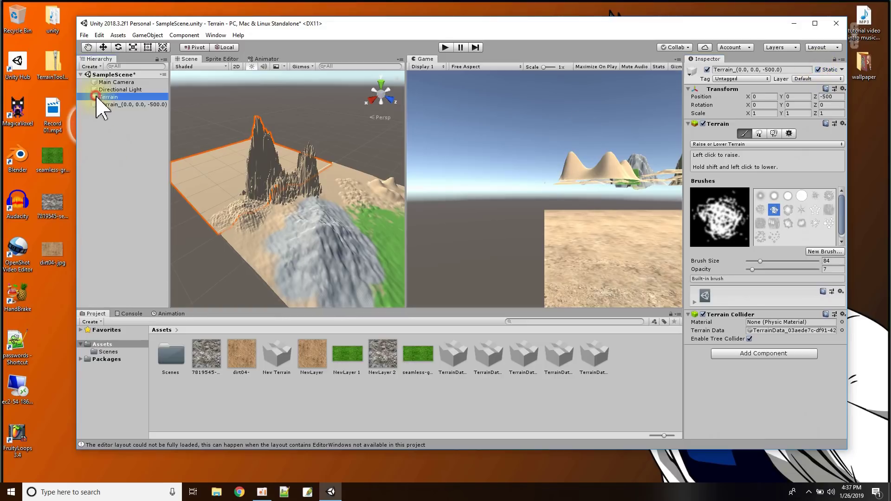
pyautogui.click(216, 36)
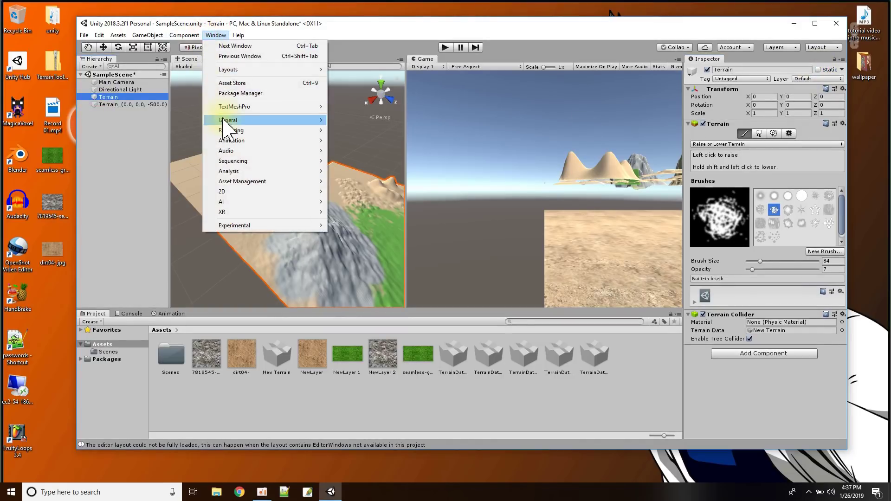
pyautogui.moveTo(225, 131)
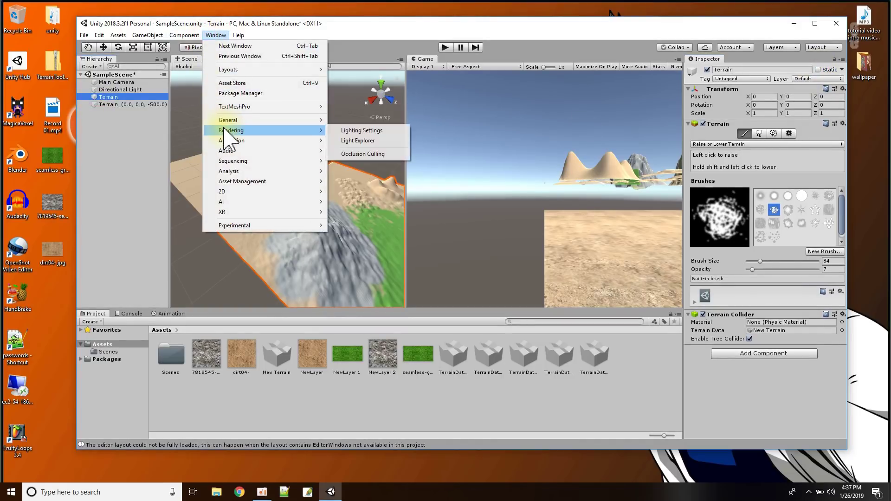
pyautogui.click(354, 132)
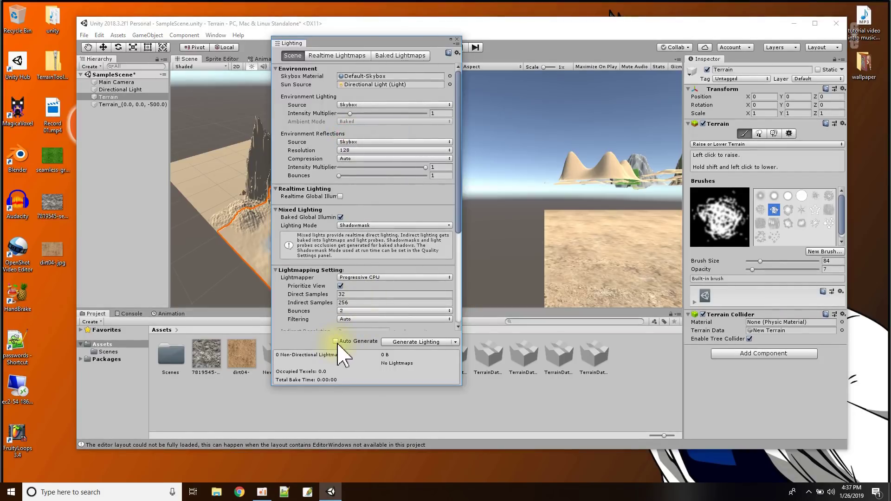
pyautogui.click(457, 40)
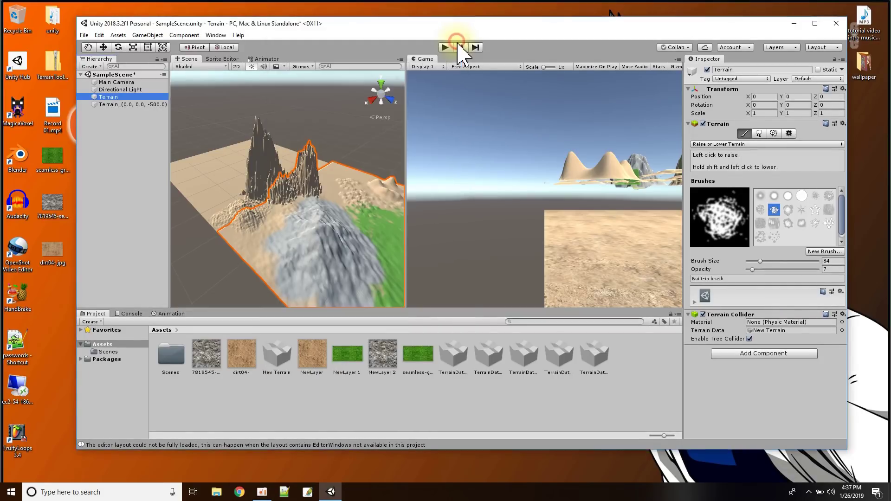
# Enable the Static option on the original terrain to match its neighbor.
pyautogui.click(130, 105)
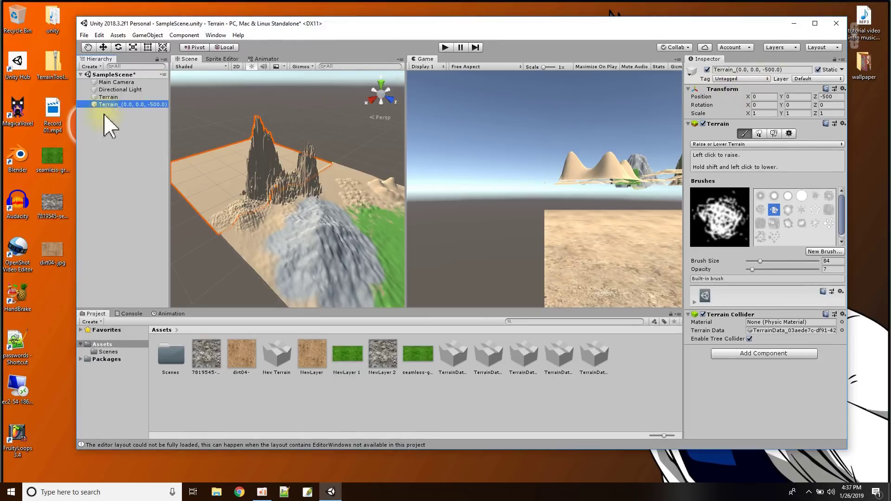
pyautogui.click(112, 97)
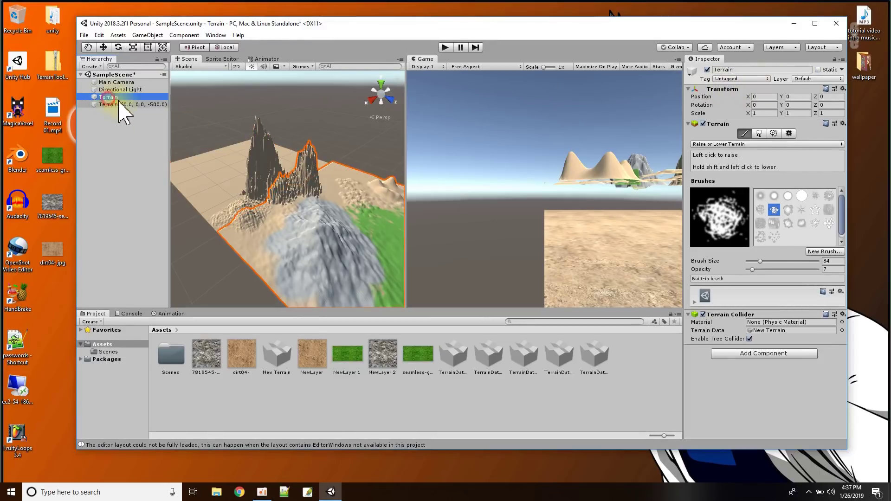
pyautogui.click(819, 69)
pyautogui.scroll(3, 278, 240)
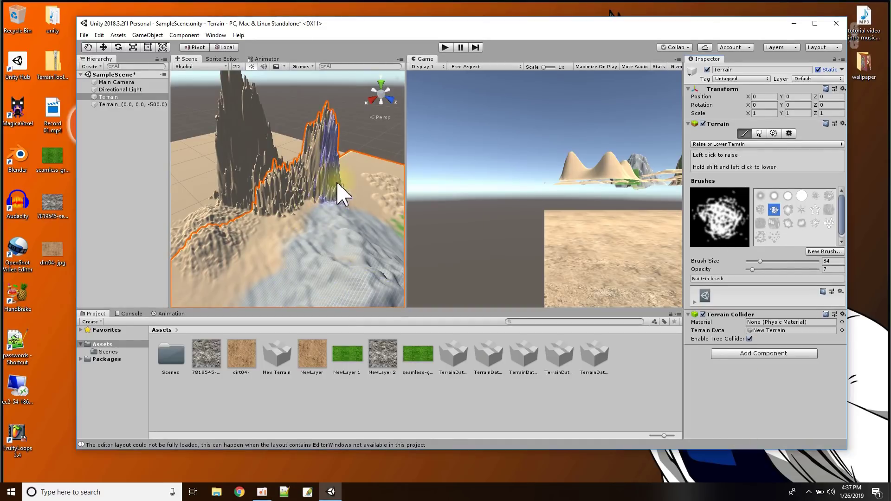
# Switch the original terrain to Paint Trees mode and check which tree prefabs can be assigned, without adding one.
pyautogui.click(759, 134)
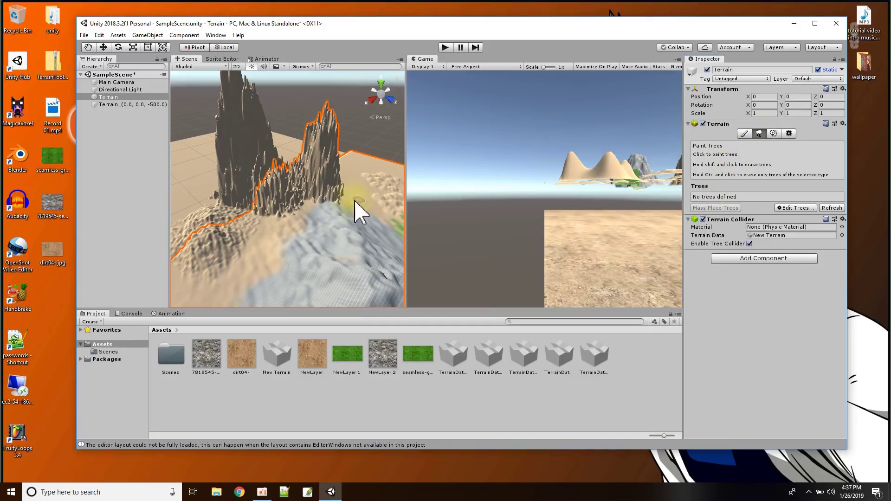
pyautogui.scroll(-5, 298, 224)
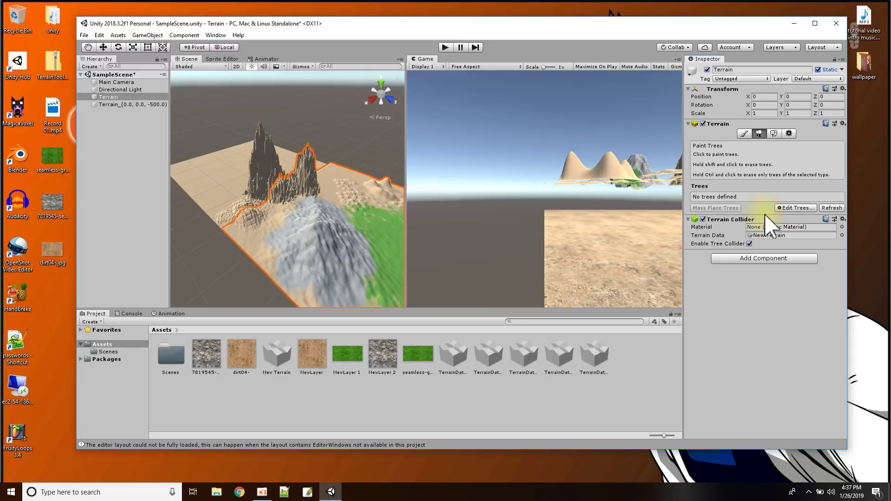
pyautogui.click(784, 209)
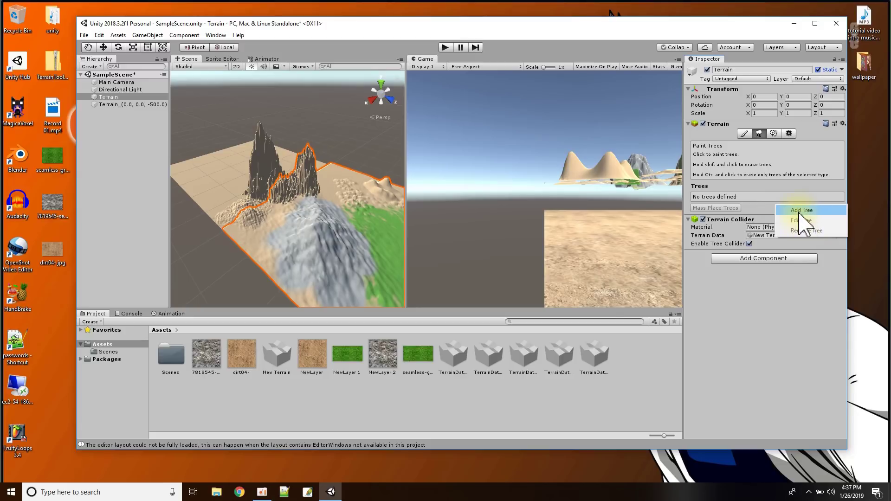
pyautogui.click(796, 215)
pyautogui.click(603, 215)
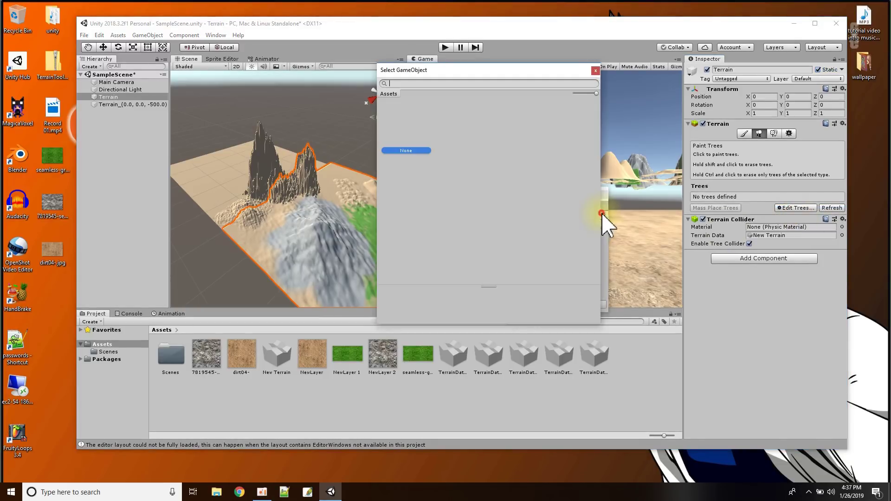
pyautogui.click(595, 71)
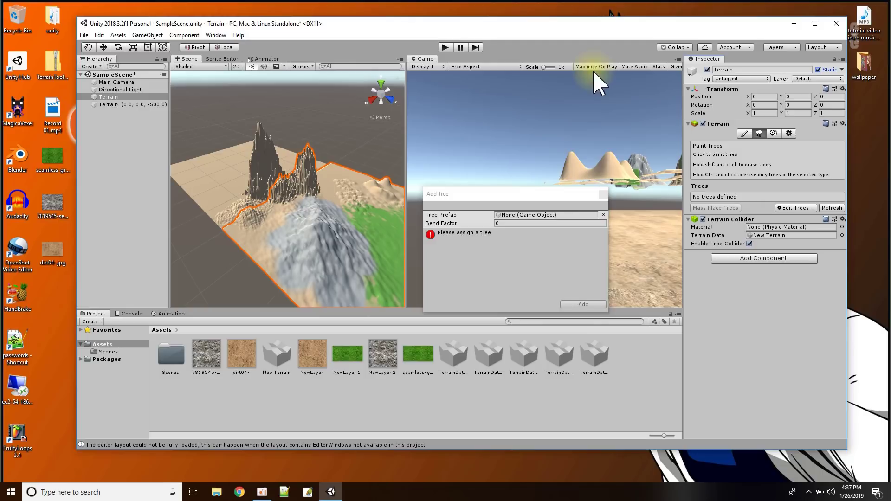
pyautogui.click(603, 194)
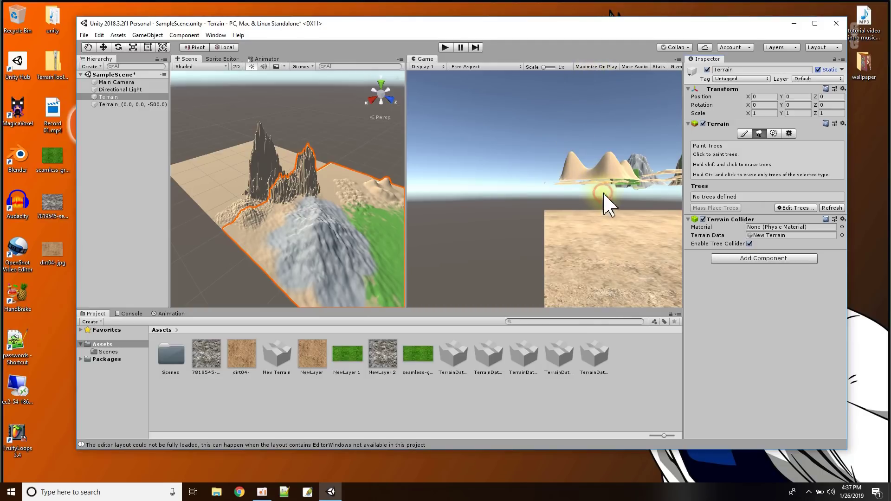
# Open the Asset Store, detach it as a floating window, and enlarge and reposition it over the editor.
pyautogui.click(218, 35)
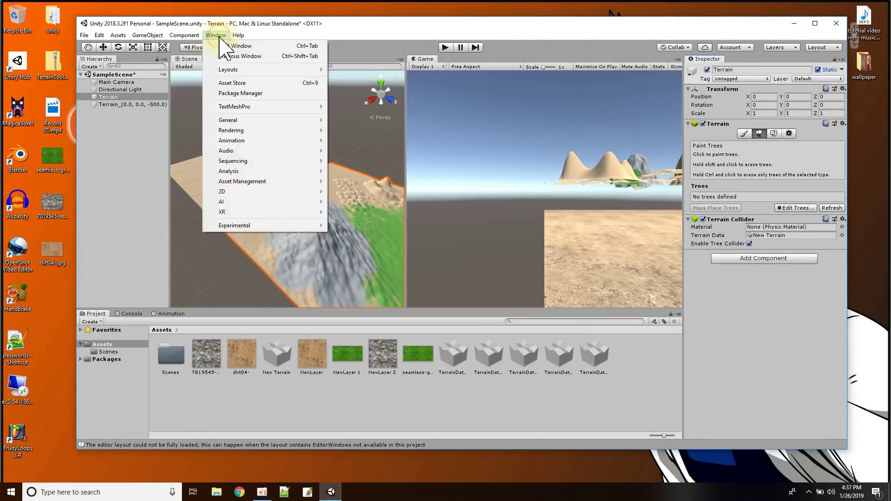
pyautogui.click(237, 83)
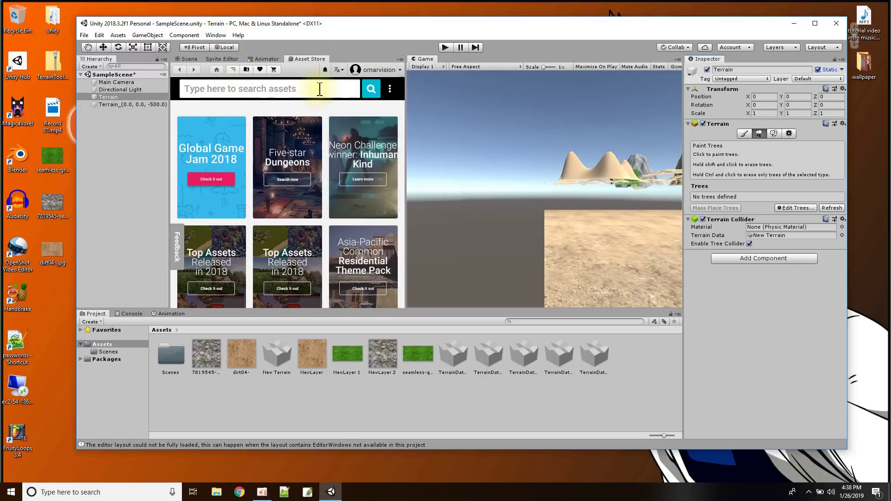
pyautogui.moveTo(305, 60); pyautogui.dragTo(529, 191)
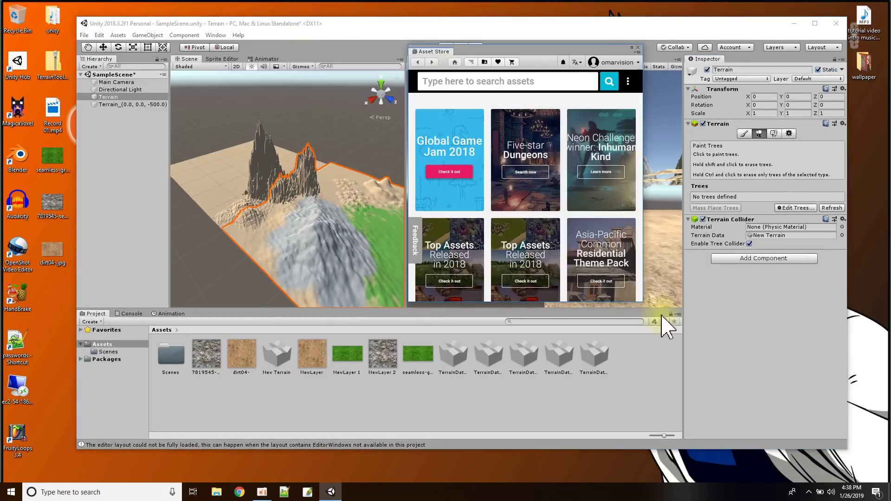
pyautogui.moveTo(642, 302); pyautogui.dragTo(852, 314)
pyautogui.moveTo(514, 53); pyautogui.dragTo(338, 85)
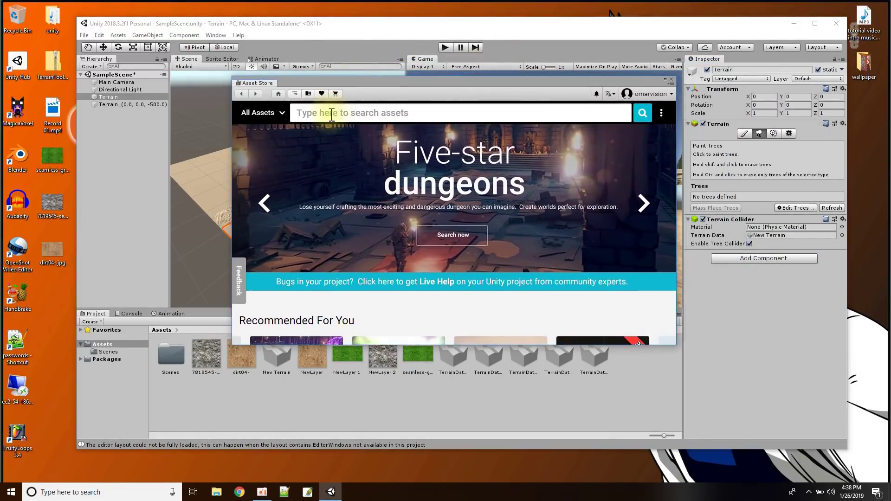
# Search the Asset Store for "speed trees".
pyautogui.click(331, 114)
pyautogui.write('spee')
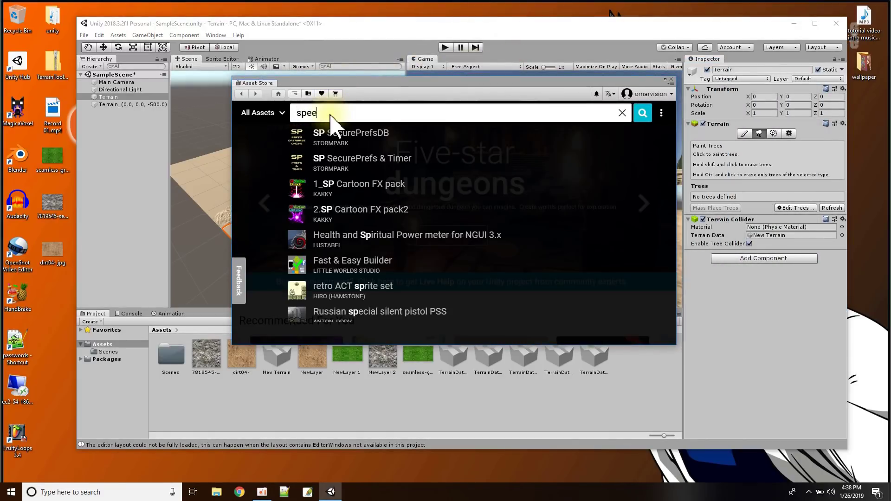
pyautogui.write('d trees')
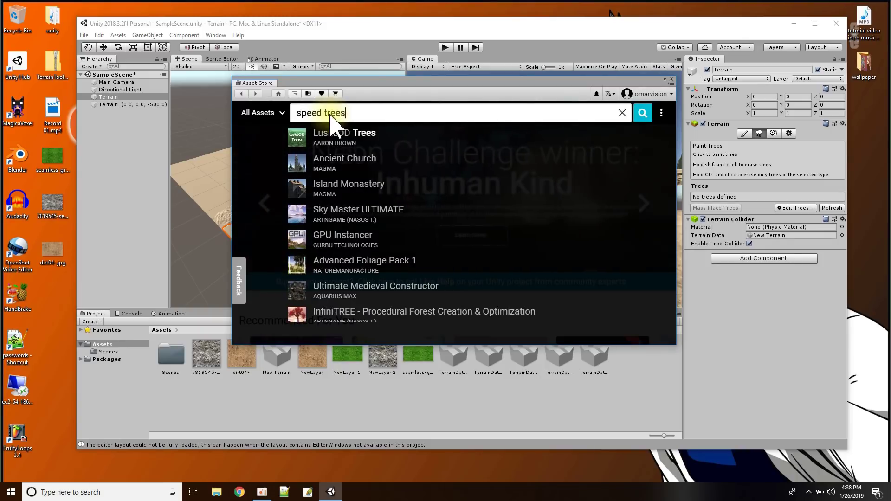
pyautogui.press('Return')
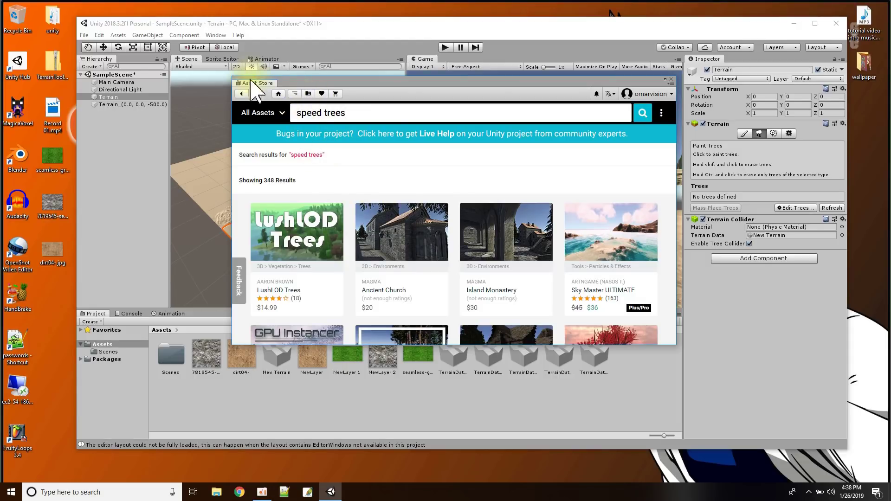
# Enlarge the Asset Store window and limit the search results to free assets with a $0 - $0 price range.
pyautogui.moveTo(304, 82); pyautogui.dragTo(213, 63)
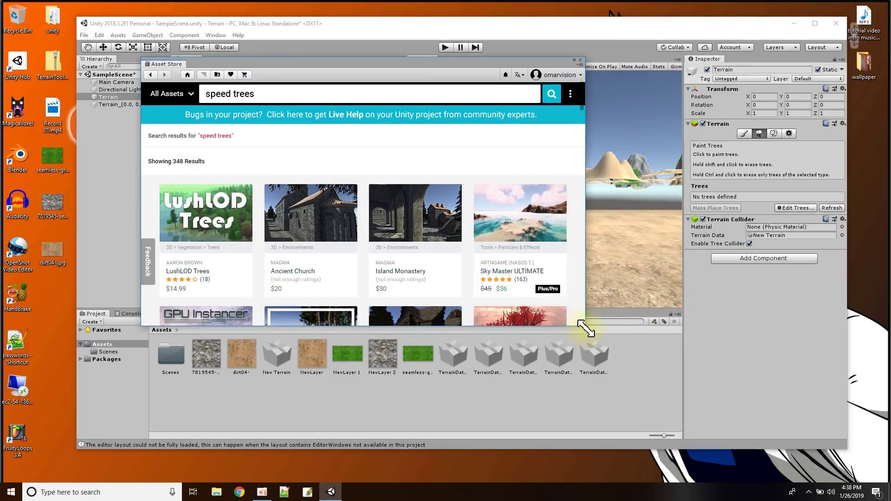
pyautogui.moveTo(586, 329); pyautogui.dragTo(687, 371)
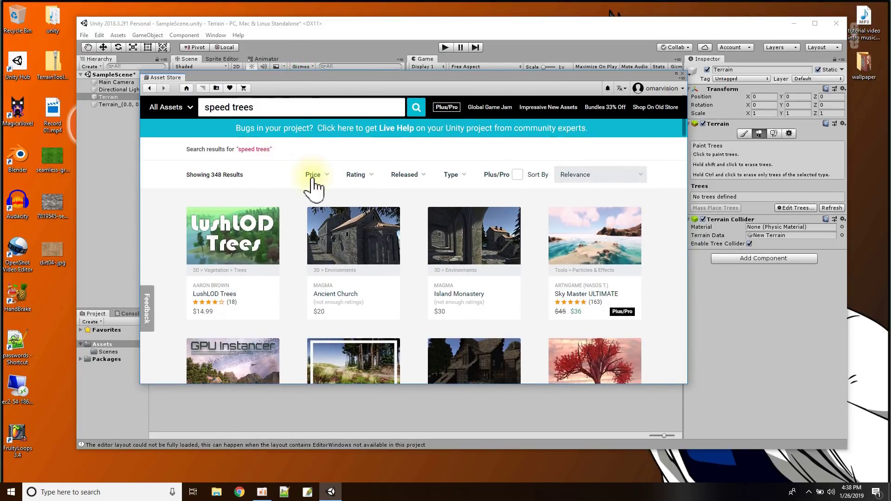
pyautogui.click(327, 177)
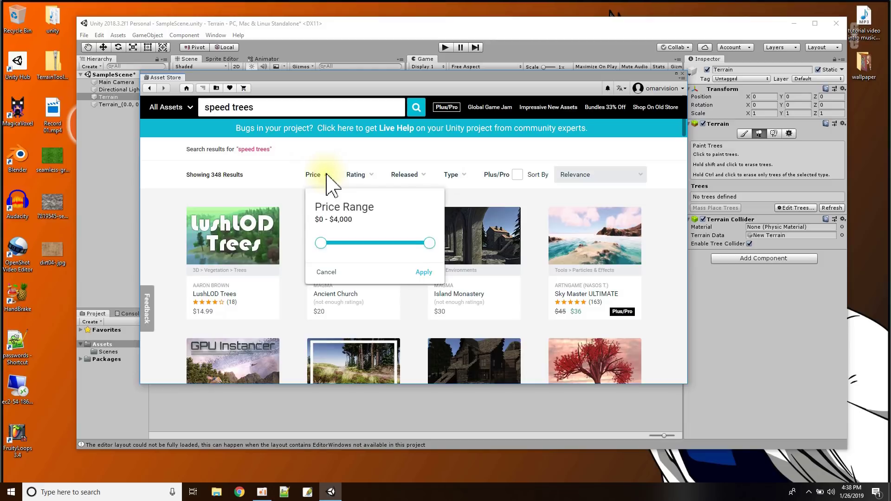
pyautogui.moveTo(430, 243); pyautogui.dragTo(314, 244)
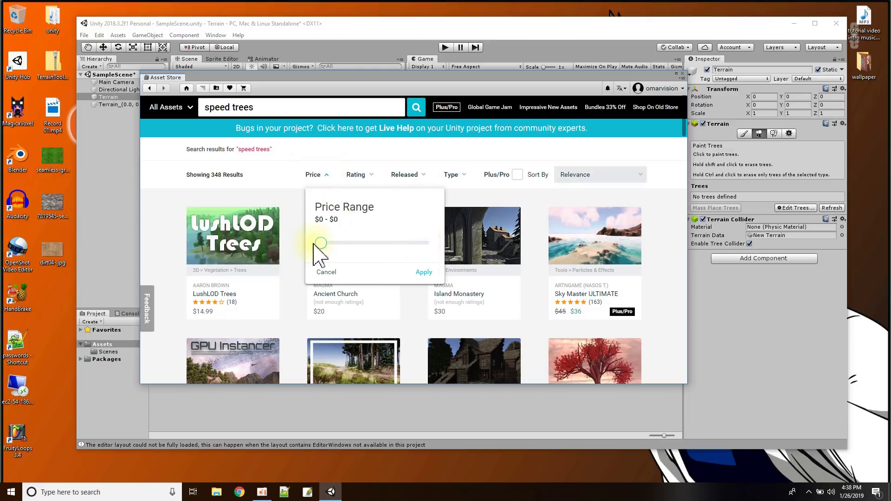
pyautogui.click(423, 272)
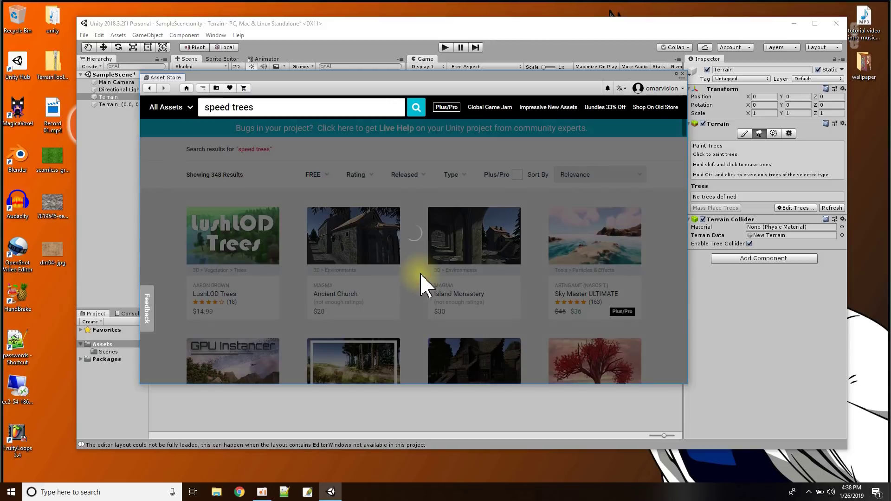
# Import the complete Free SpeedTrees Package into the project and close the Asset Store.
pyautogui.moveTo(369, 234)
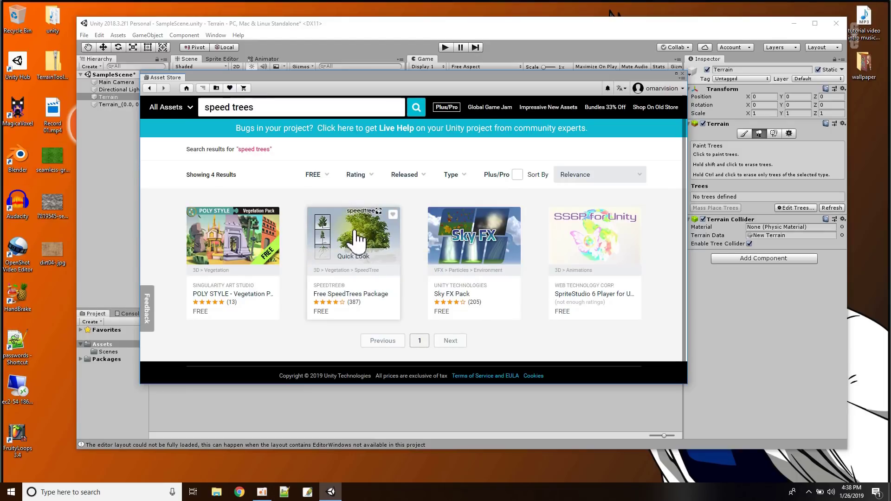
pyautogui.click(362, 240)
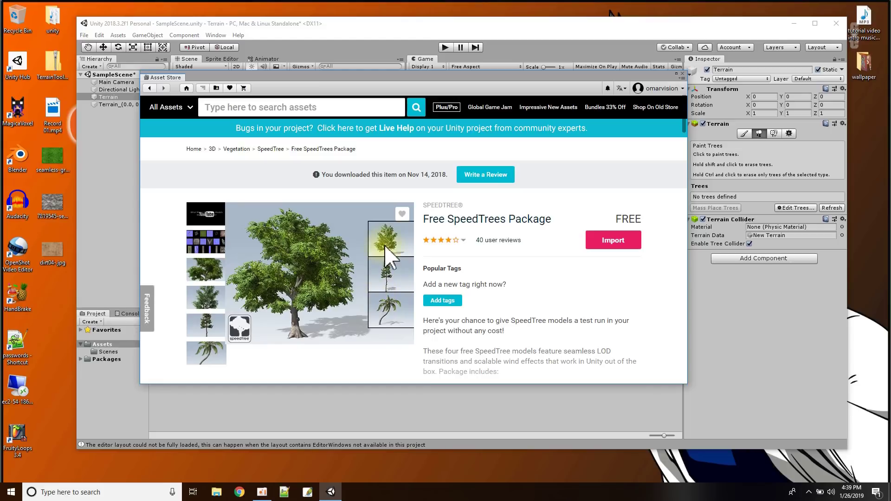
pyautogui.click(618, 239)
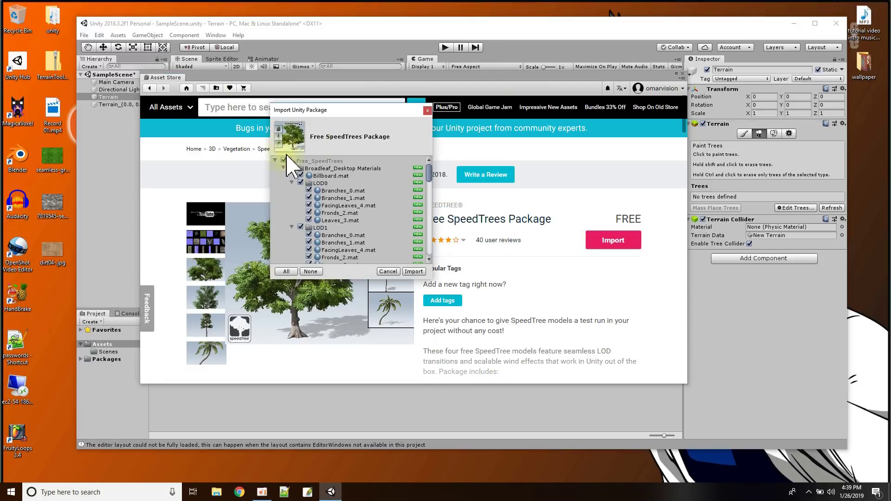
pyautogui.scroll(-3, 325, 200)
pyautogui.scroll(-5, 325, 200)
pyautogui.scroll(10, 334, 186)
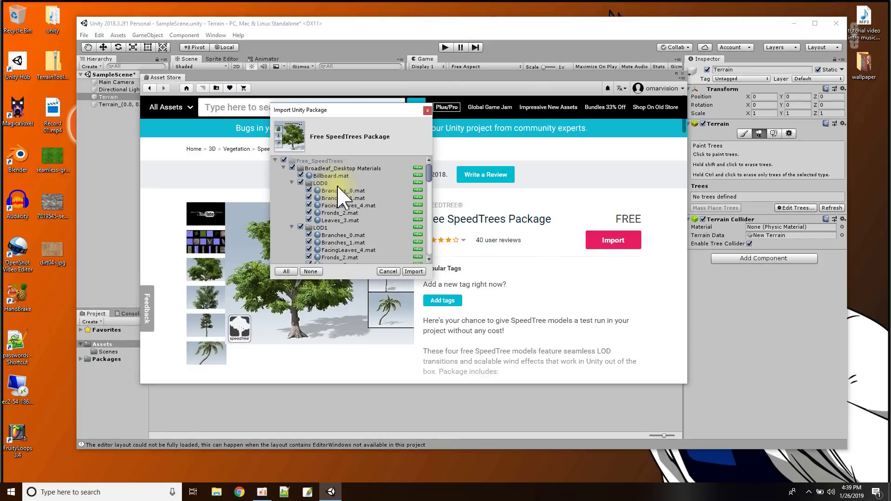
pyautogui.click(414, 272)
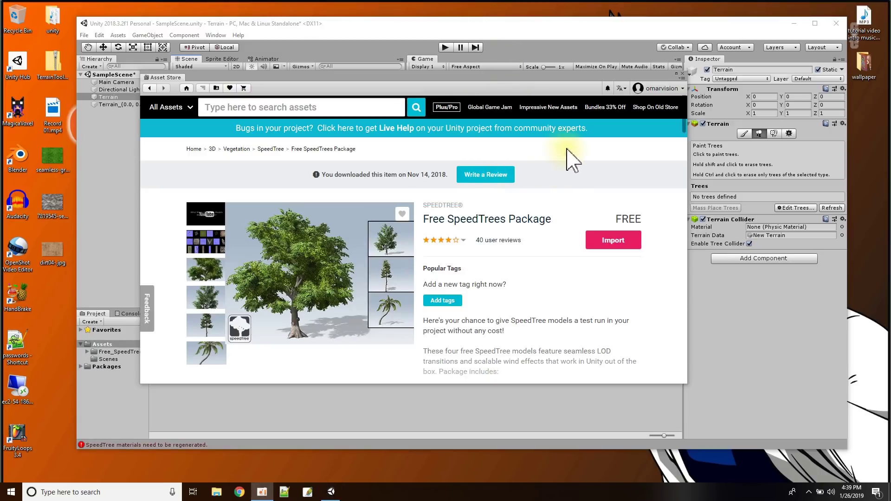
pyautogui.click(683, 76)
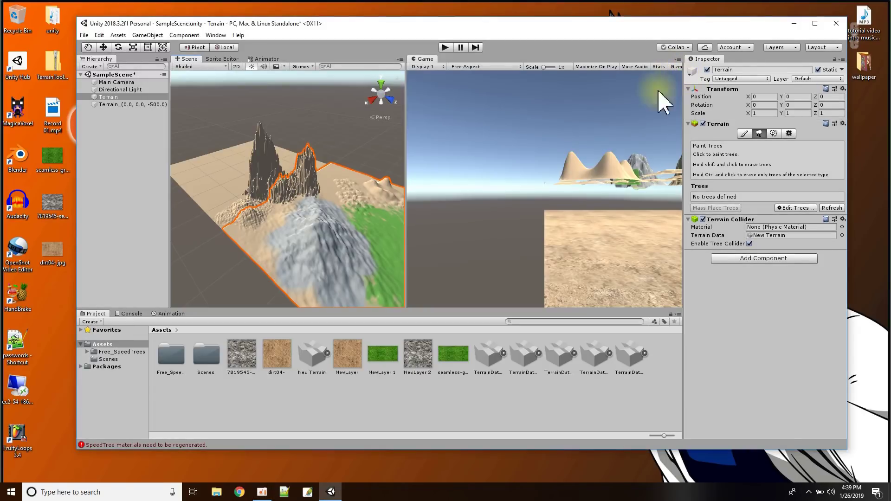
# Look through the contents of the imported Free_SpeedTrees folder and return to the Assets folder.
pyautogui.click(170, 366)
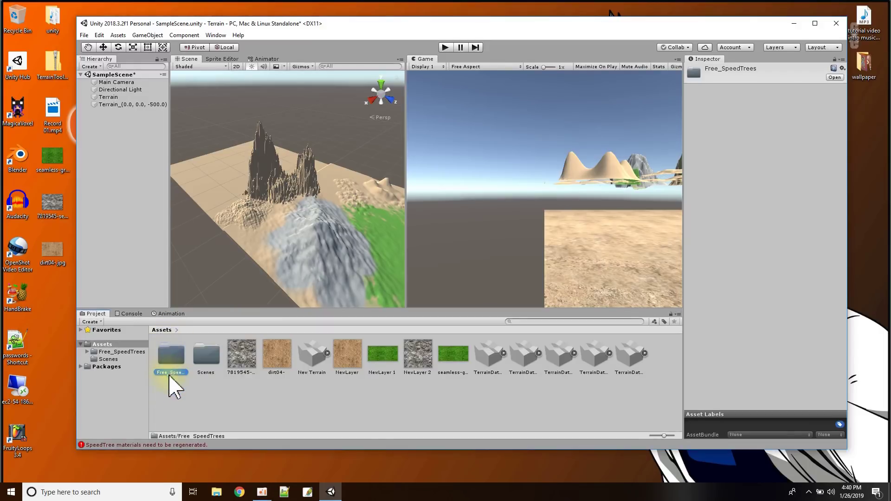
pyautogui.click(101, 351)
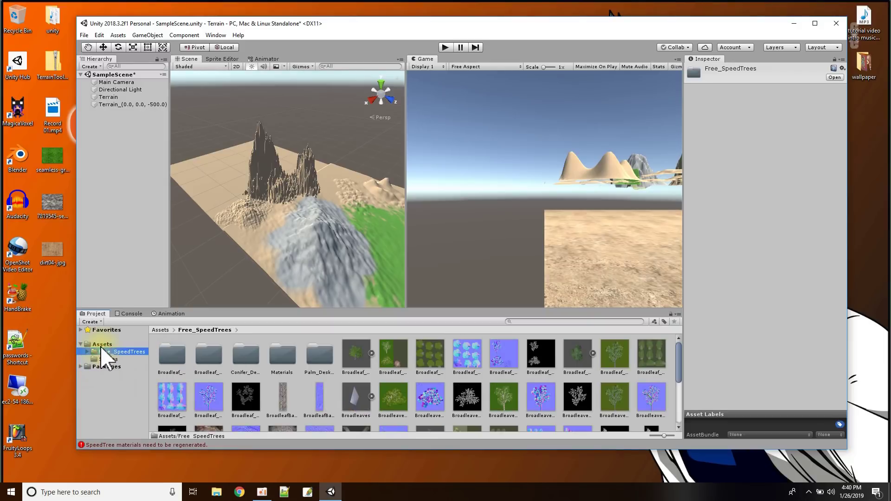
pyautogui.click(102, 345)
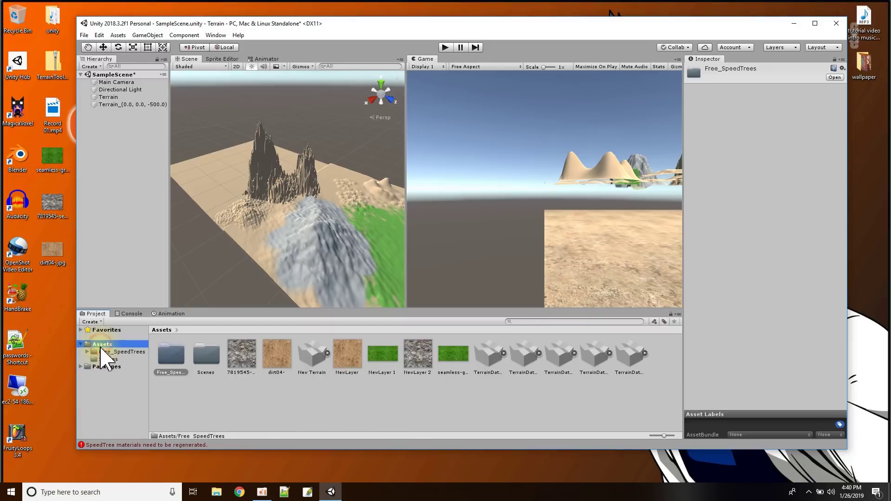
# Add the Broadleaf_Desktop prefab to the original terrain's paintable trees.
pyautogui.click(112, 97)
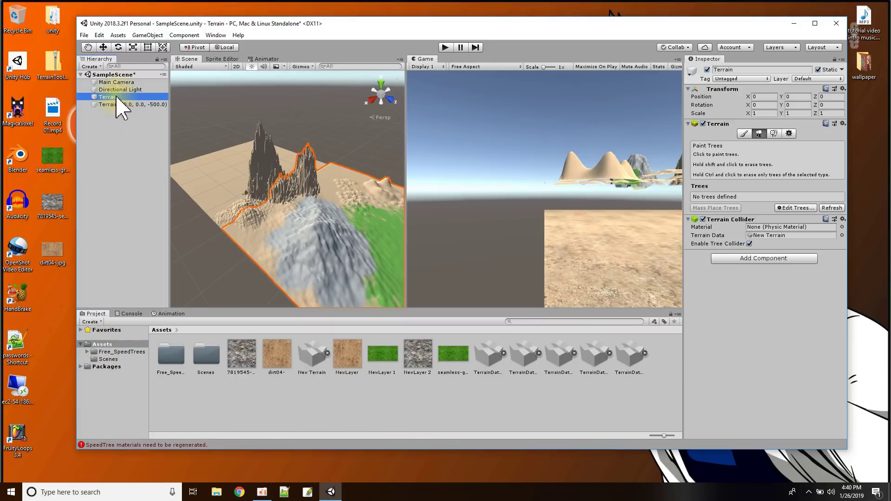
pyautogui.click(784, 207)
pyautogui.click(795, 210)
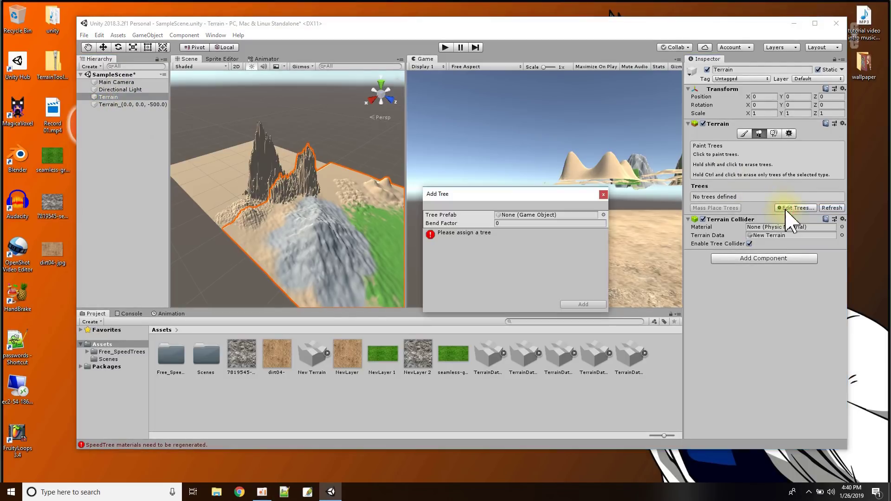
pyautogui.click(603, 215)
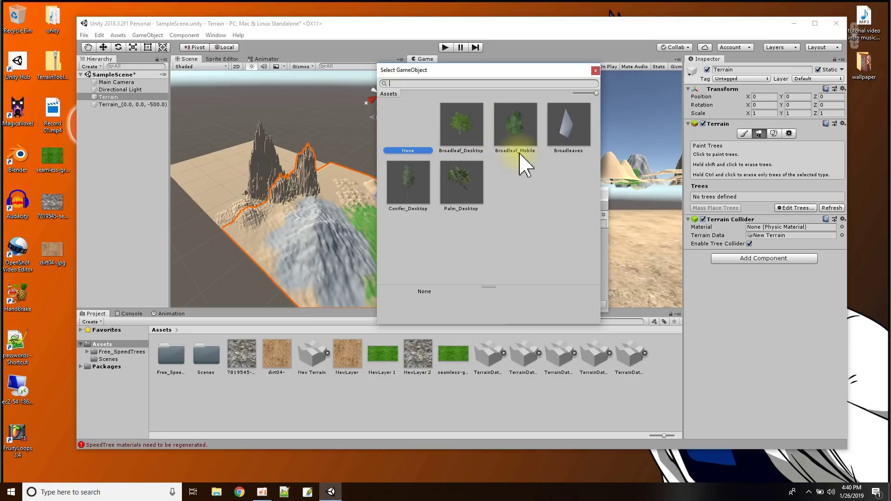
pyautogui.click(465, 130)
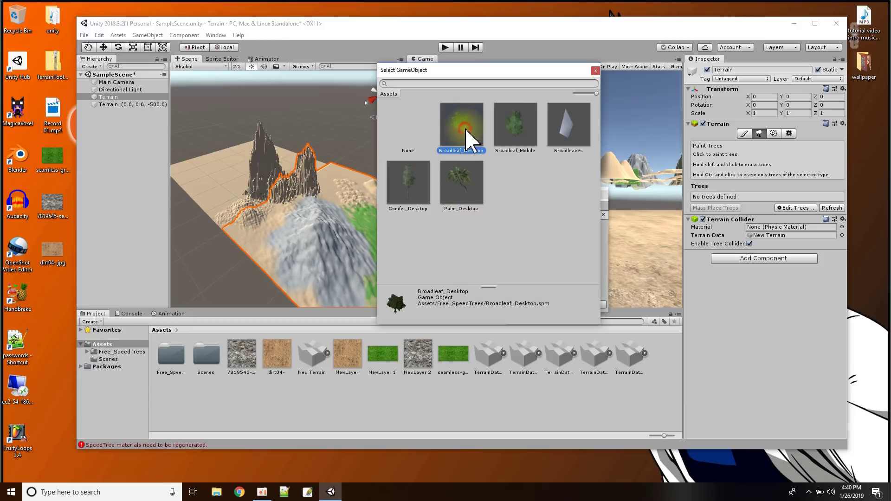
pyautogui.click(465, 131)
pyautogui.click(585, 304)
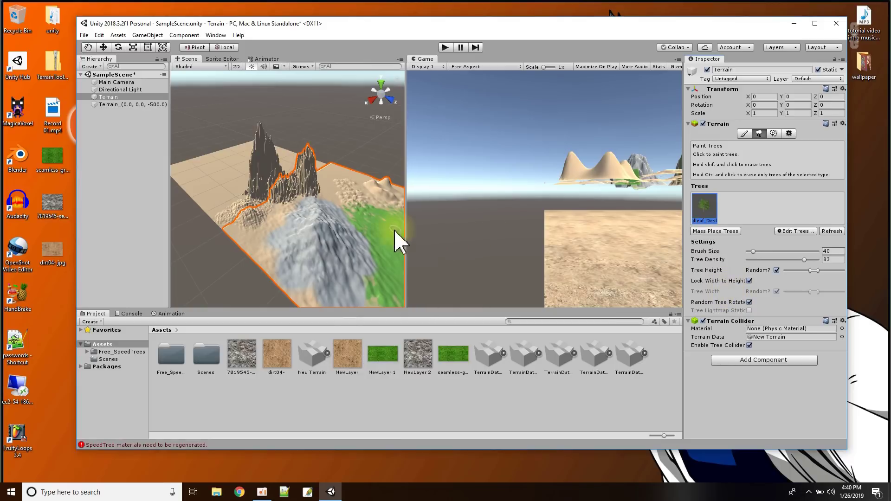
# Set the tree brush size to 189 and the tree density to 15 for painting on the grassy area.
pyautogui.scroll(4, 384, 255)
pyautogui.moveTo(380, 263); pyautogui.dragTo(215, 235, button='middle')
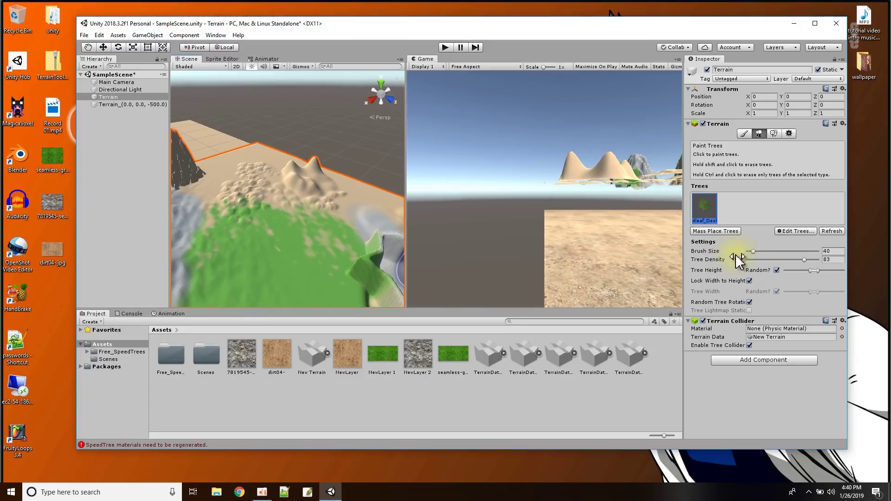
pyautogui.moveTo(755, 252); pyautogui.dragTo(774, 250)
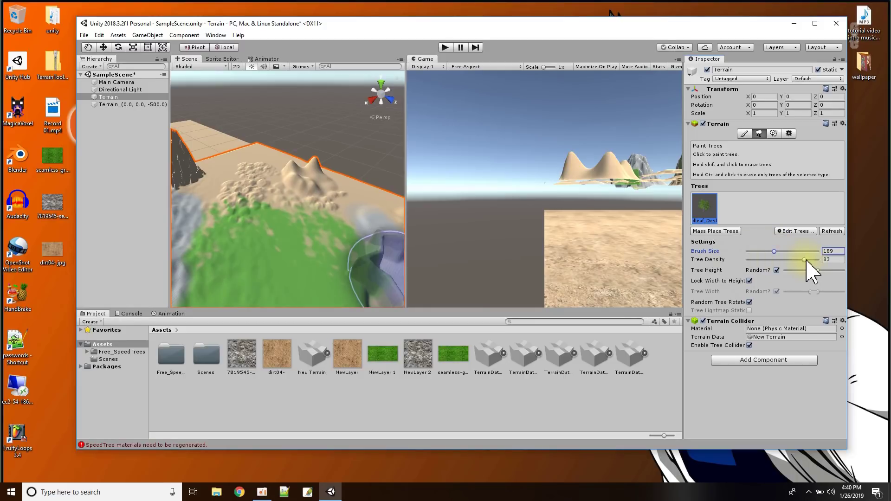
pyautogui.moveTo(806, 260); pyautogui.dragTo(751, 264)
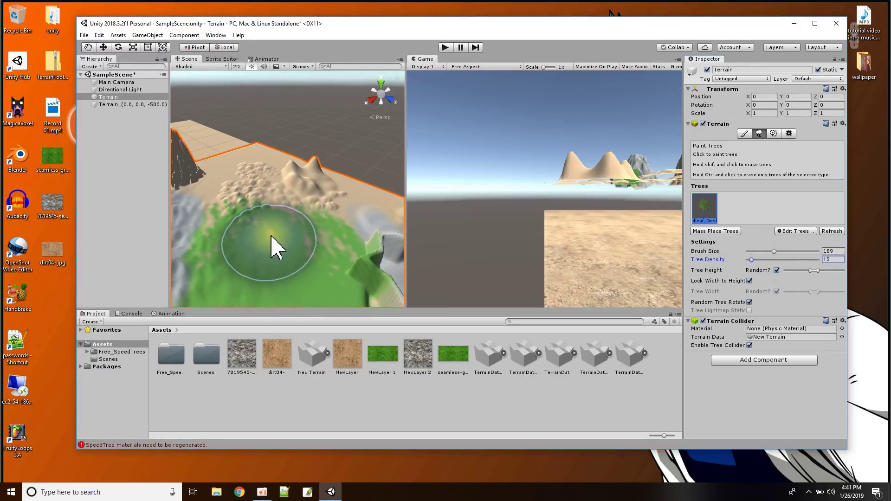
# Paint broadleaf trees across the grassy area of the original terrain with the current brush.
pyautogui.click(247, 232)
pyautogui.moveTo(248, 232)
pyautogui.mouseDown()
pyautogui.moveTo(332, 225)
pyautogui.moveTo(343, 234)
pyautogui.mouseUp()
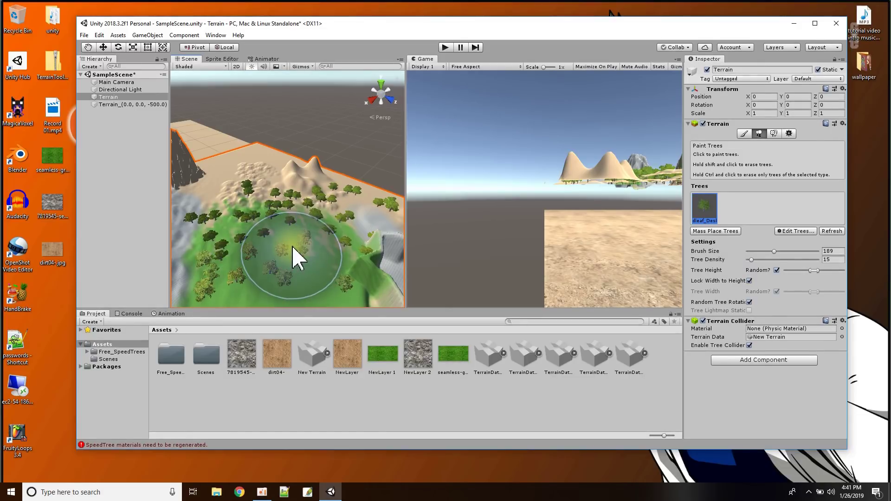
pyautogui.press('Down')
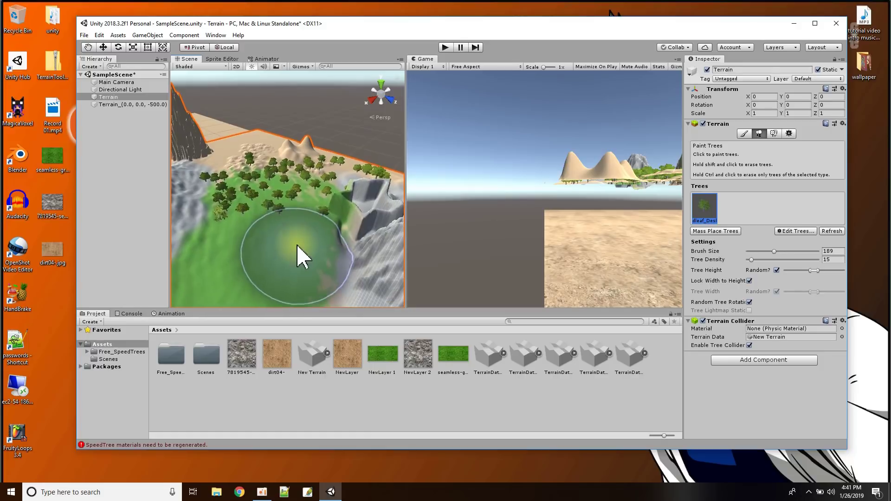
pyautogui.press('Up')
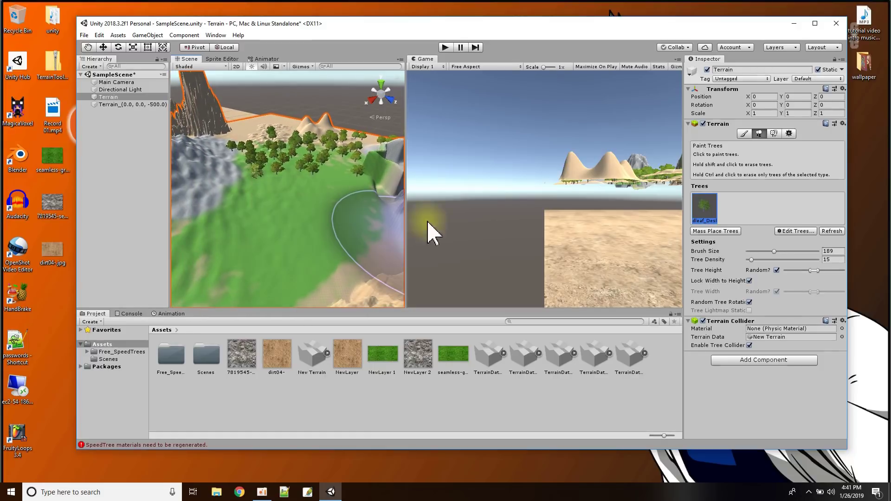
# Set the tree density to 81 and paint a denser broadleaf forest over the grass and the adjoining sandy ground.
pyautogui.moveTo(751, 260); pyautogui.dragTo(773, 260)
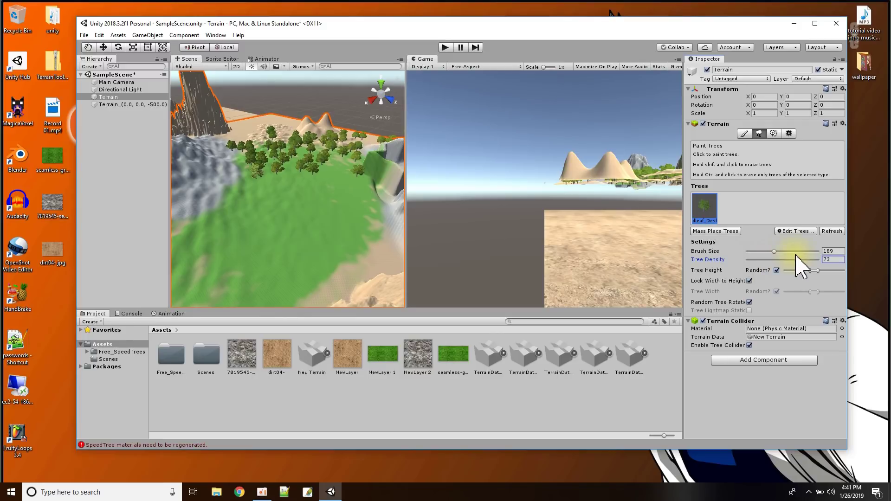
pyautogui.moveTo(798, 258); pyautogui.dragTo(803, 259)
pyautogui.moveTo(298, 211); pyautogui.dragTo(292, 208)
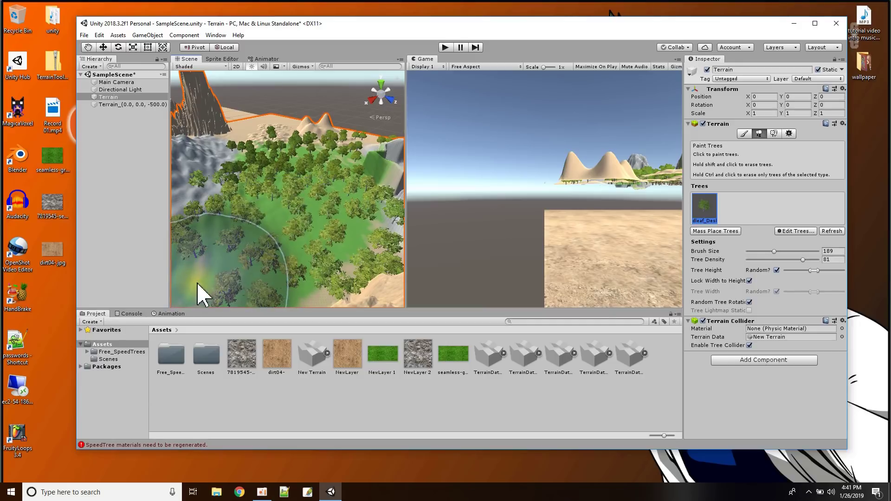
pyautogui.scroll(-5, 231, 258)
pyautogui.moveTo(226, 252)
pyautogui.mouseDown()
pyautogui.moveTo(280, 215)
pyautogui.moveTo(255, 236)
pyautogui.mouseUp()
pyautogui.keyDown('alt'); pyautogui.moveTo(299, 213); pyautogui.dragTo(235, 242); pyautogui.keyUp('alt')
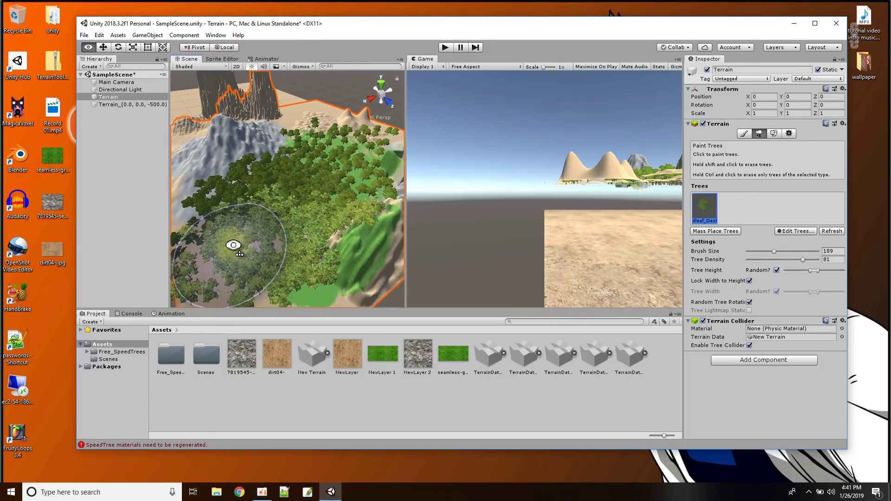
# Set the tree brush size to 47 and erase the painted trees in the middle of the forest.
pyautogui.moveTo(774, 251); pyautogui.dragTo(772, 251)
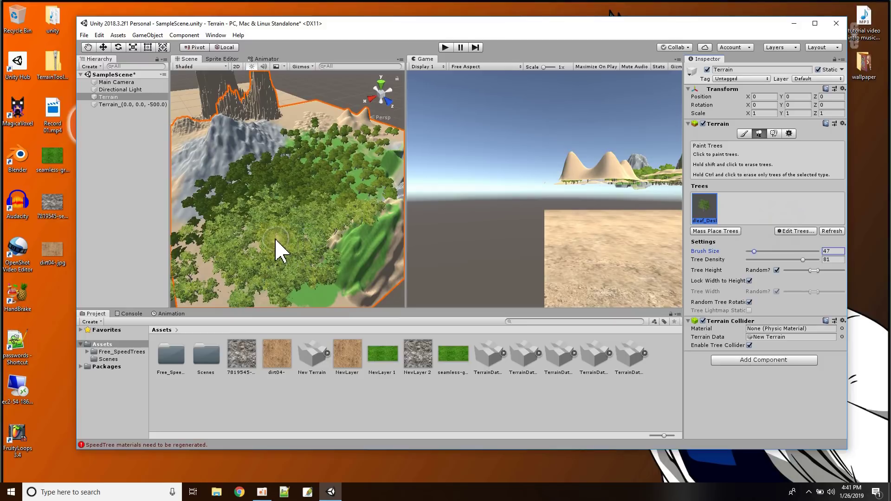
pyautogui.moveTo(277, 238)
pyautogui.keyDown('shift'); pyautogui.mouseDown()
pyautogui.moveTo(300, 193)
pyautogui.moveTo(247, 218)
pyautogui.moveTo(225, 241)
pyautogui.moveTo(246, 271)
pyautogui.moveTo(320, 228)
pyautogui.moveTo(330, 199)
pyautogui.moveTo(284, 183)
pyautogui.moveTo(271, 191)
pyautogui.moveTo(257, 172)
pyautogui.mouseUp(); pyautogui.keyUp('shift')
pyautogui.moveTo(237, 257)
pyautogui.keyDown('shift'); pyautogui.mouseDown()
pyautogui.moveTo(284, 290)
pyautogui.moveTo(292, 243)
pyautogui.moveTo(348, 173)
pyautogui.moveTo(331, 160)
pyautogui.mouseUp(); pyautogui.keyUp('shift')
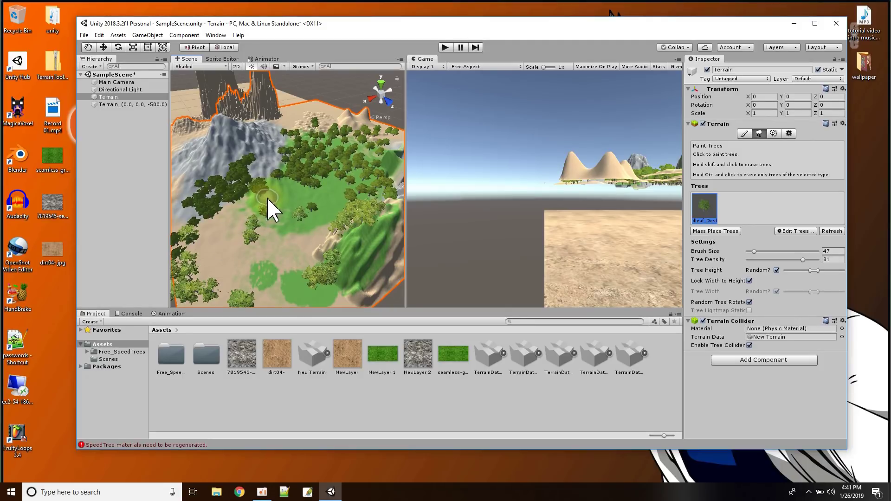
# Mass place 1000 trees over the original terrain with Keep Existing Trees disabled.
pyautogui.click(706, 231)
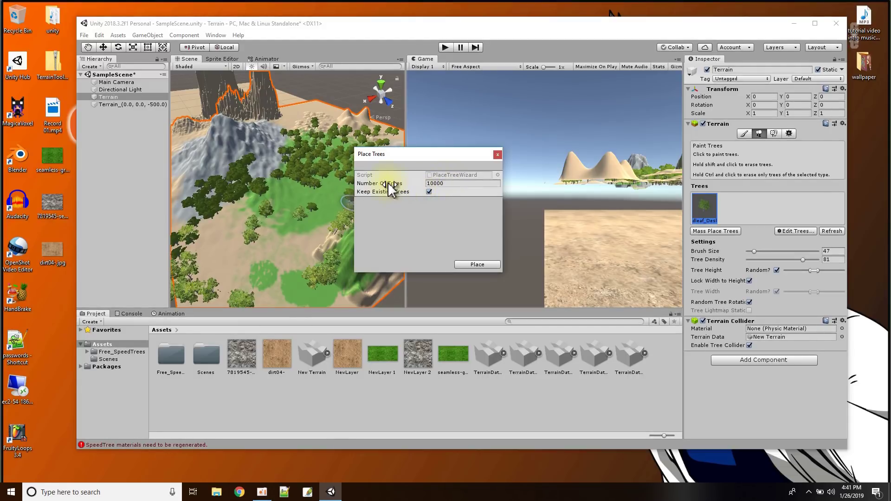
pyautogui.click(446, 183)
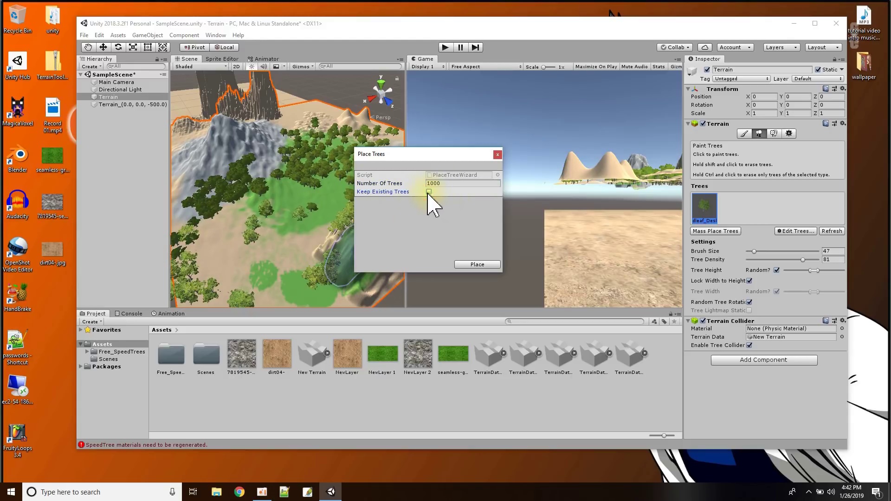
pyautogui.click(479, 264)
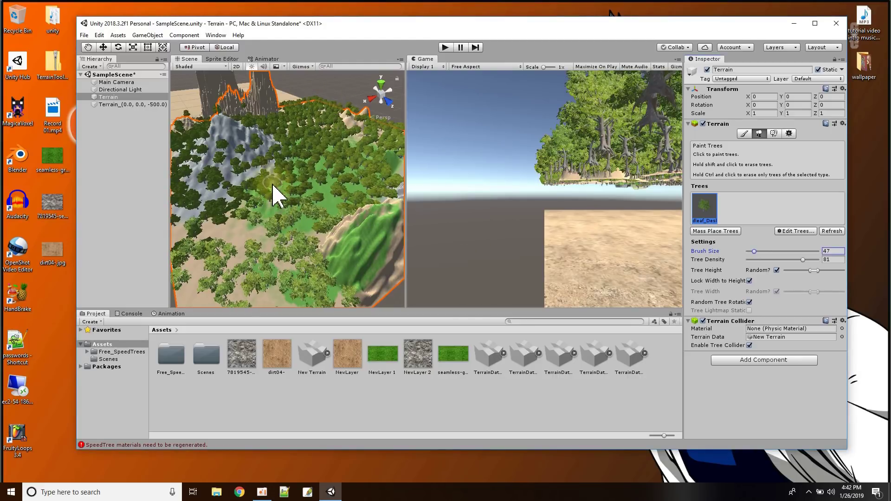
# Erase a clearing in the mass-placed trees on the grassy area between the mountains.
pyautogui.scroll(-5, 277, 197)
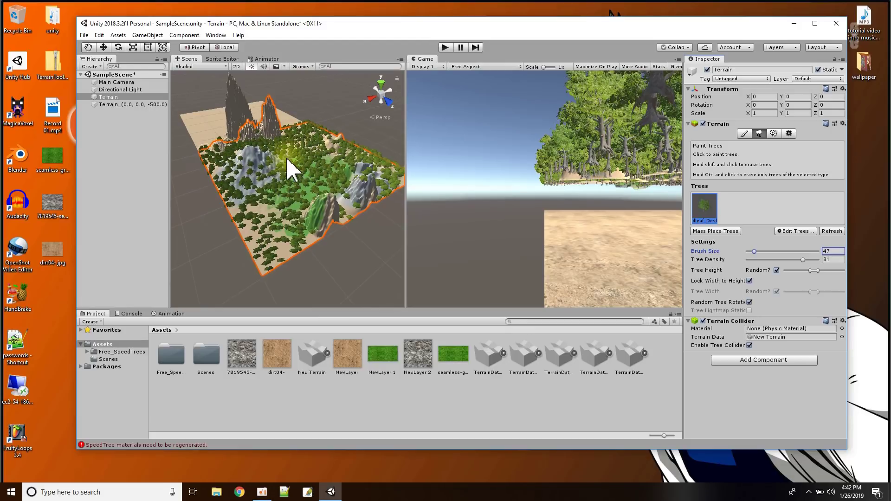
pyautogui.moveTo(284, 165); pyautogui.dragTo(288, 189, button='middle')
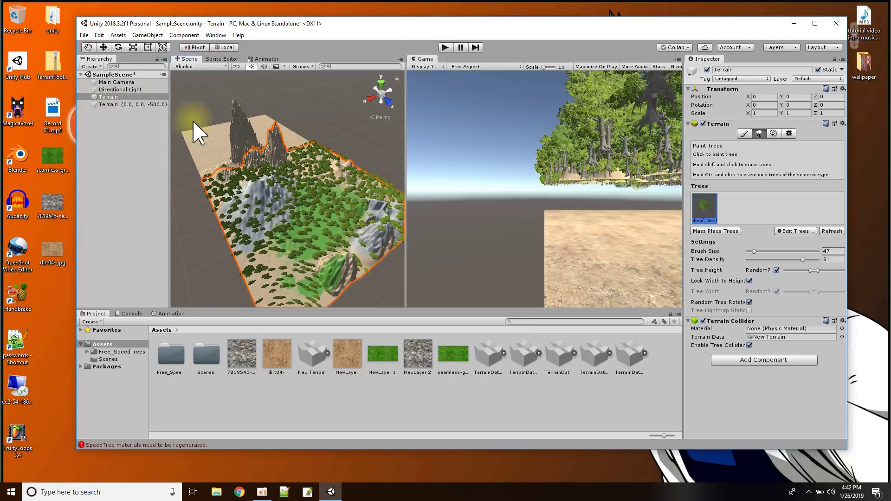
pyautogui.scroll(5, 300, 237)
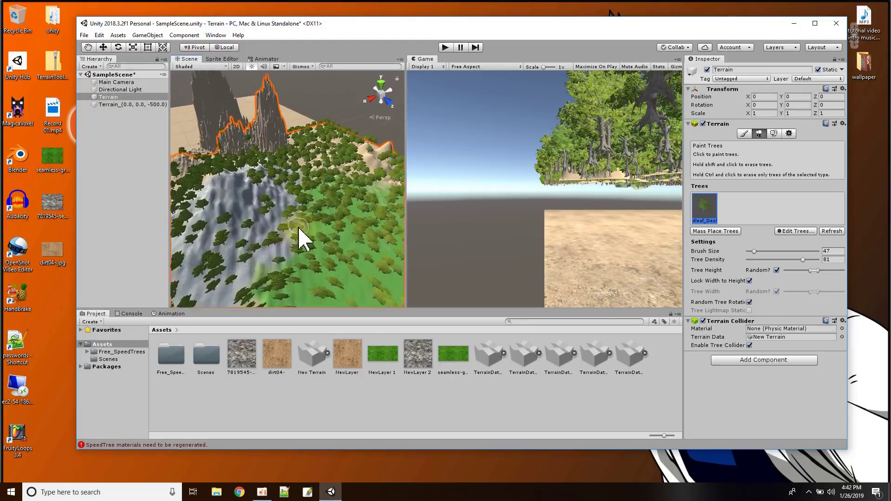
pyautogui.scroll(5, 300, 237)
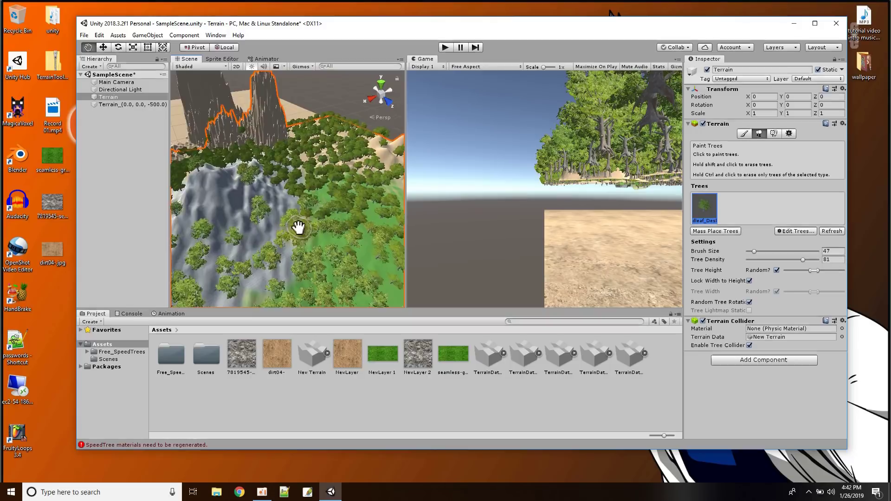
pyautogui.moveTo(304, 198)
pyautogui.keyDown('shift'); pyautogui.mouseDown()
pyautogui.moveTo(293, 221)
pyautogui.moveTo(280, 193)
pyautogui.moveTo(301, 162)
pyautogui.mouseUp(); pyautogui.keyUp('shift')
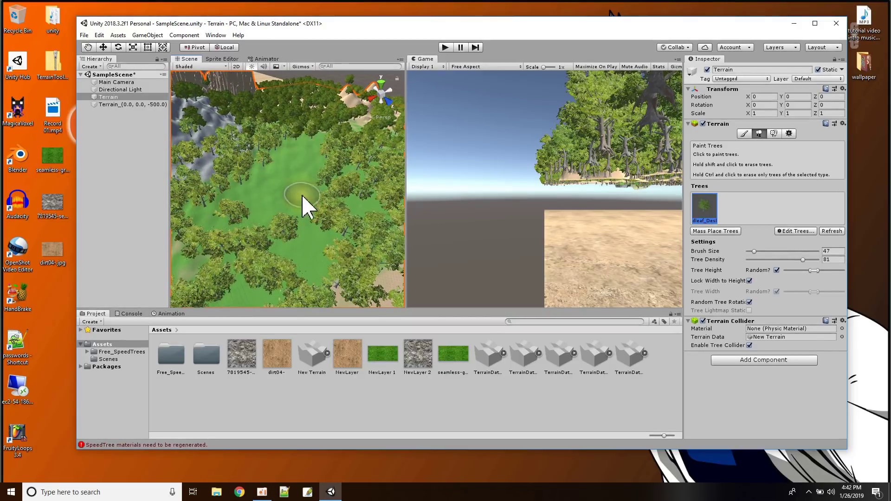
pyautogui.scroll(-5, 303, 203)
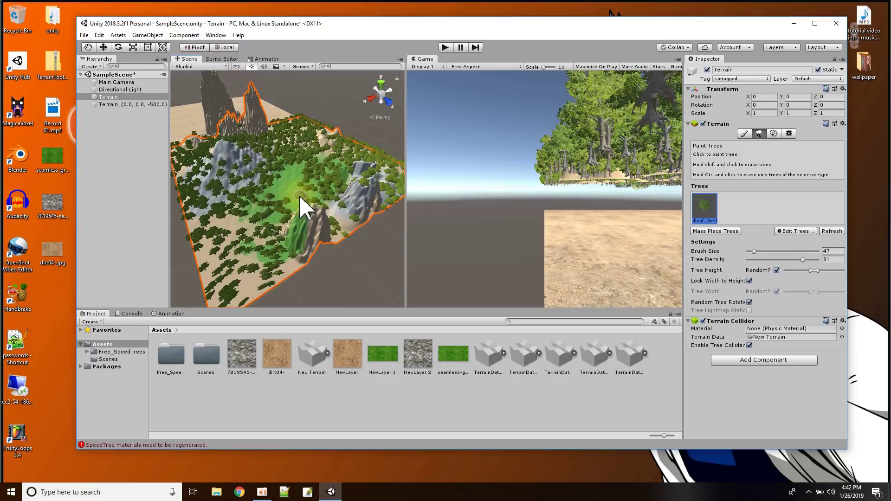
# Clear all trees from the original terrain by mass placing 0 trees with Keep Existing Trees disabled.
pyautogui.click(745, 134)
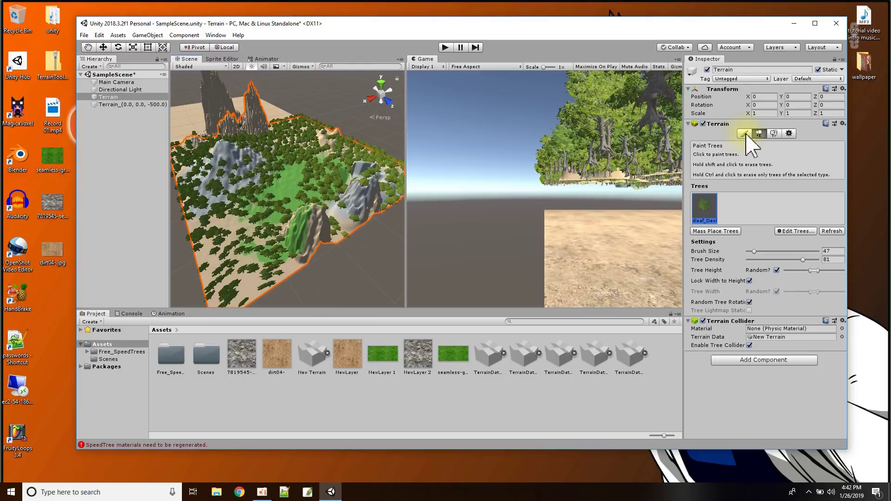
pyautogui.click(714, 231)
pyautogui.click(453, 184)
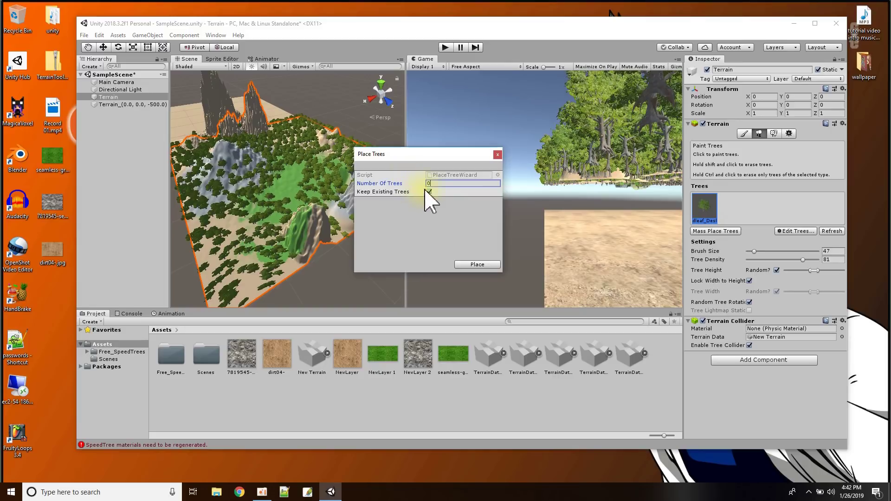
pyautogui.click(486, 265)
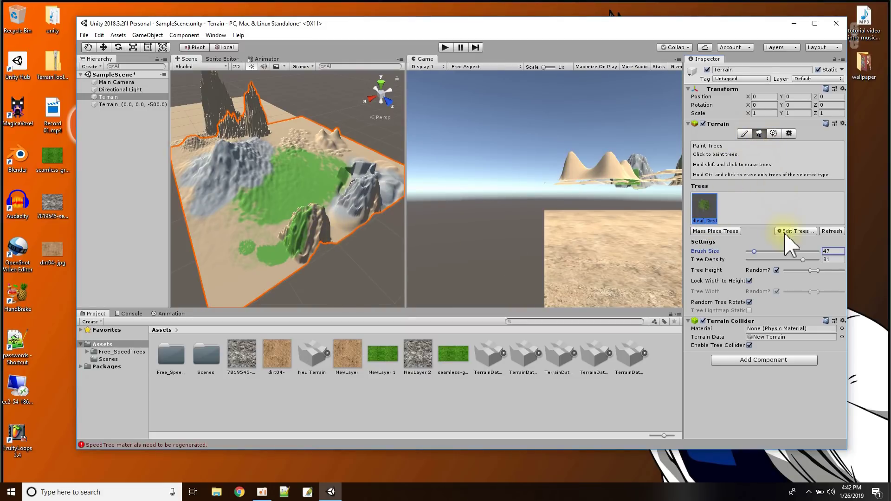
# Mass place 100 broadleaf trees over the original terrain with Keep Existing Trees disabled.
pyautogui.click(708, 231)
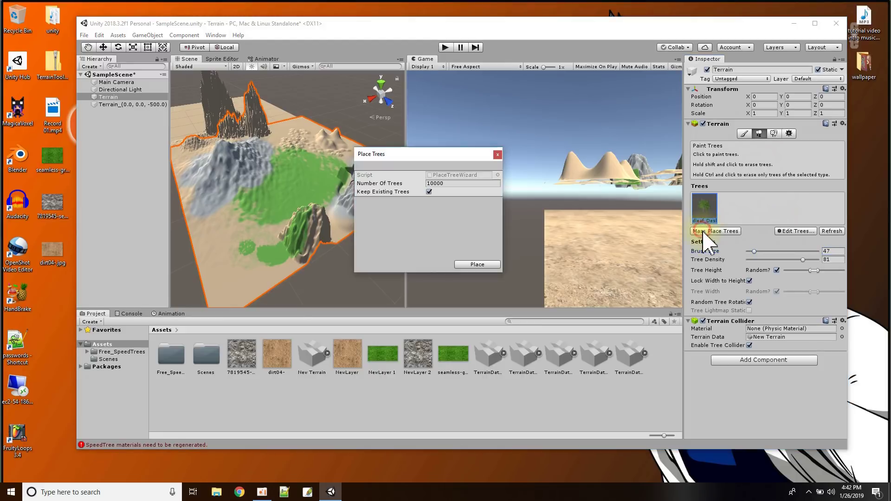
pyautogui.click(442, 187)
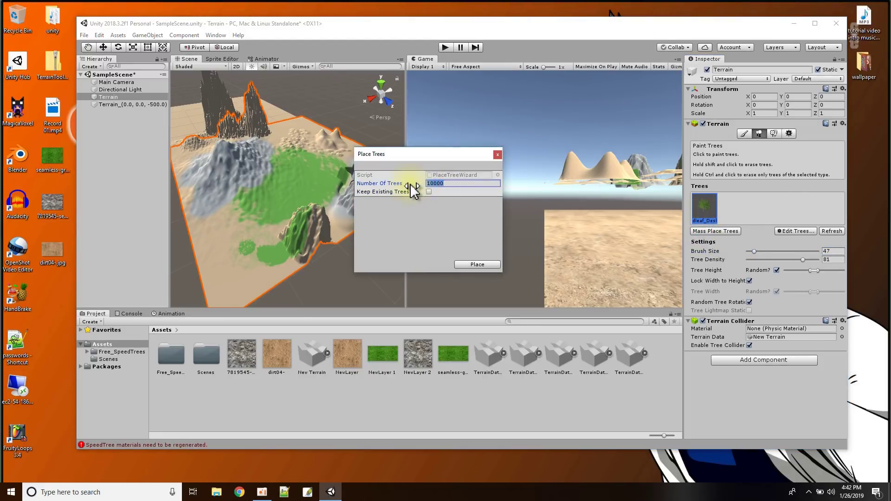
pyautogui.write('100')
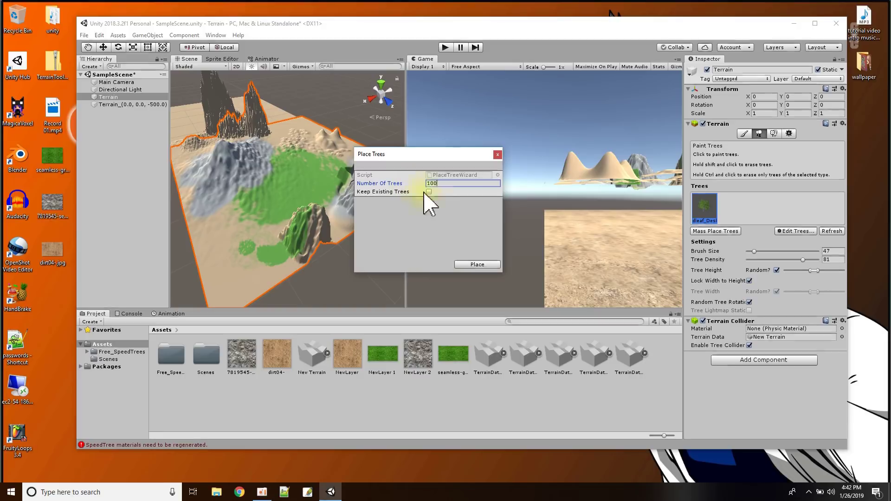
pyautogui.click(477, 264)
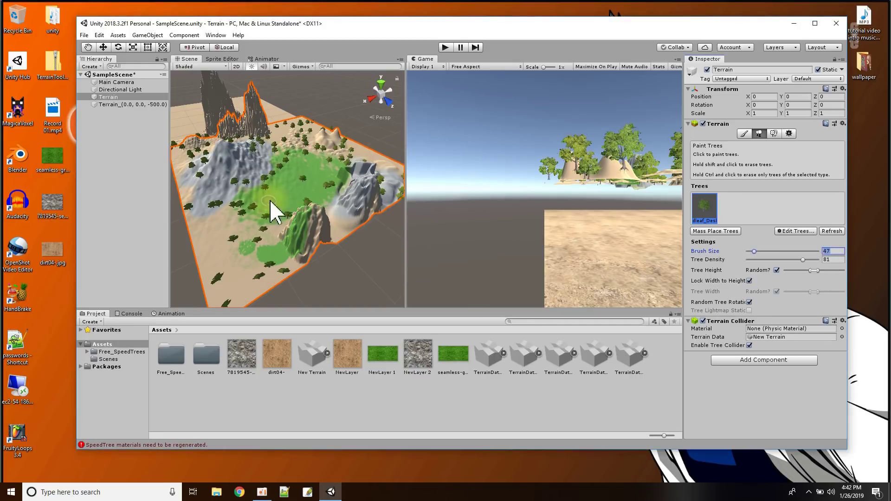
# Add the Conifer_Desktop prefab to the original terrain's paintable trees.
pyautogui.click(788, 232)
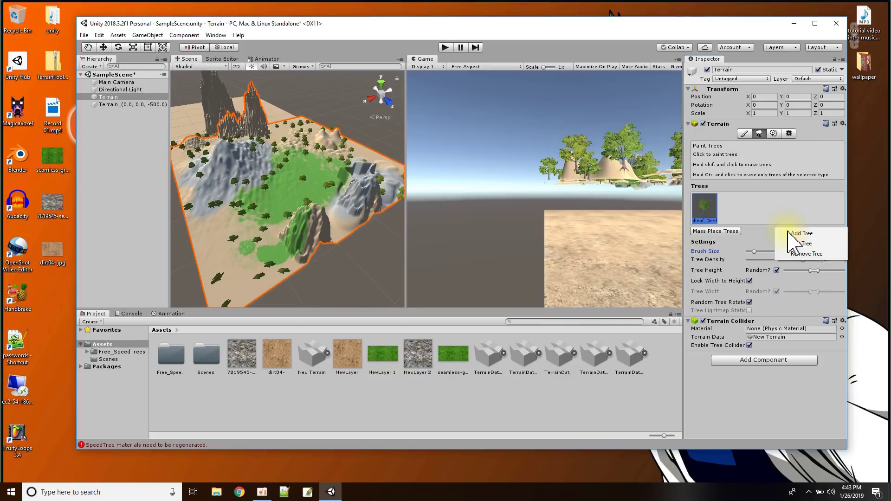
pyautogui.click(801, 233)
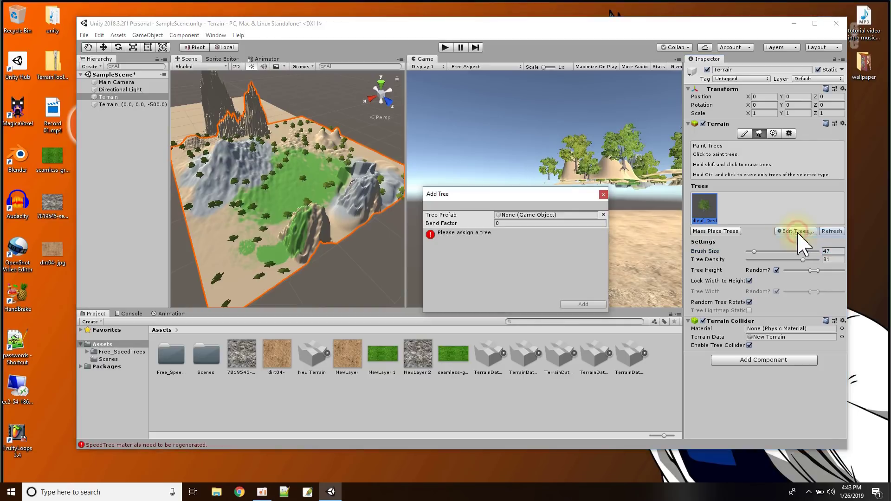
pyautogui.click(603, 216)
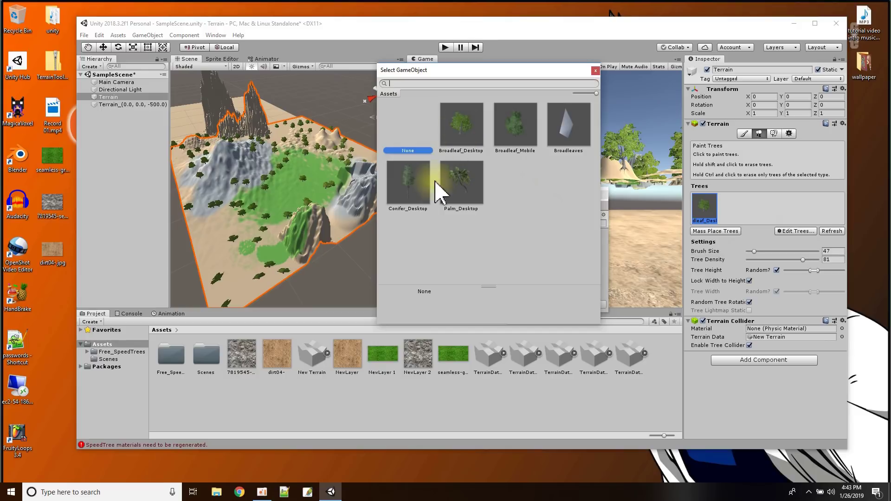
pyautogui.click(410, 191)
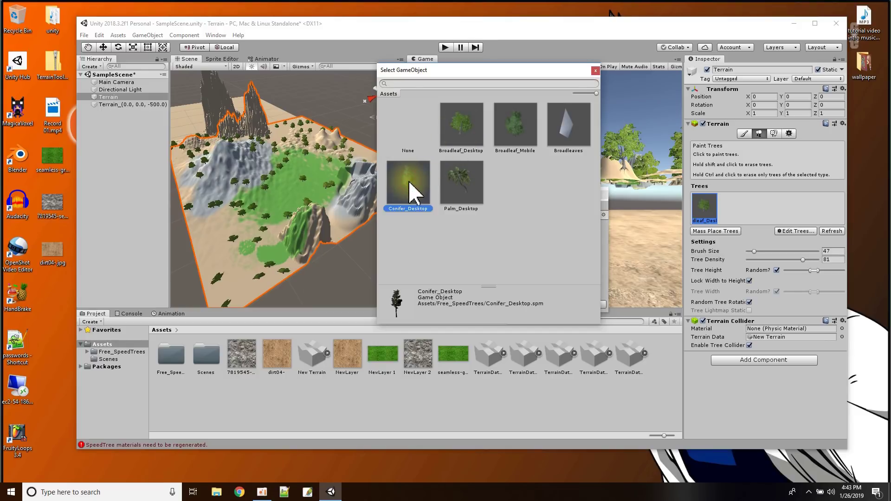
pyautogui.doubleClick(409, 182)
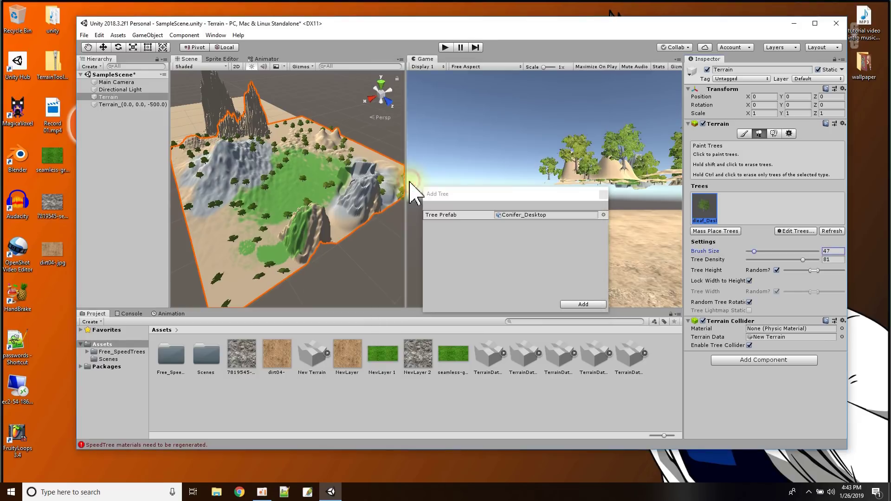
pyautogui.click(585, 304)
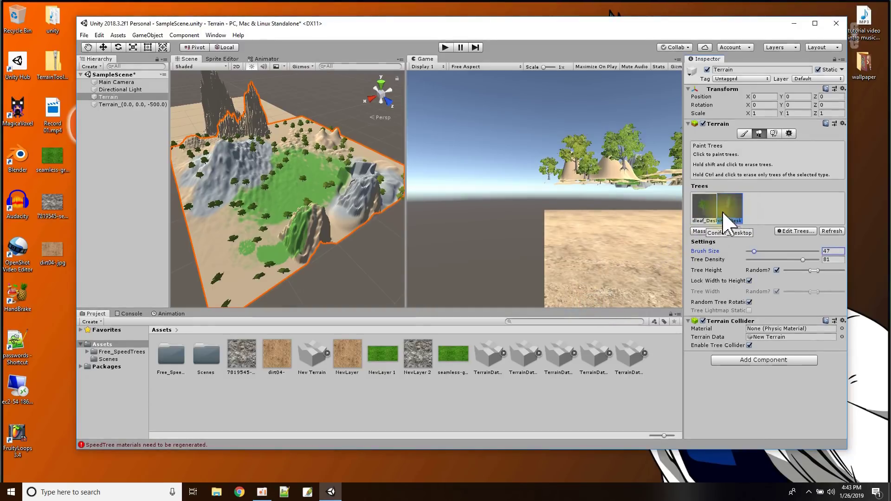
# Paint conifers on the sandy ground beside the grassy area with brush size 159 and tree density 22.
pyautogui.click(703, 211)
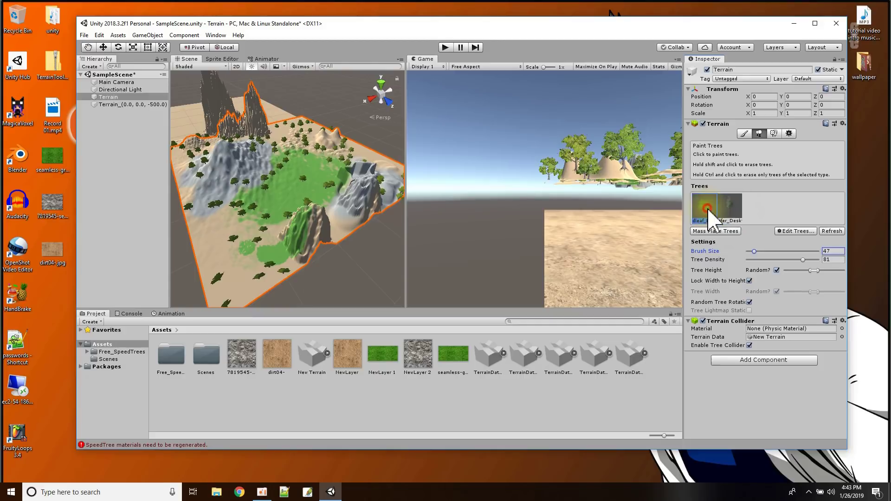
pyautogui.click(733, 213)
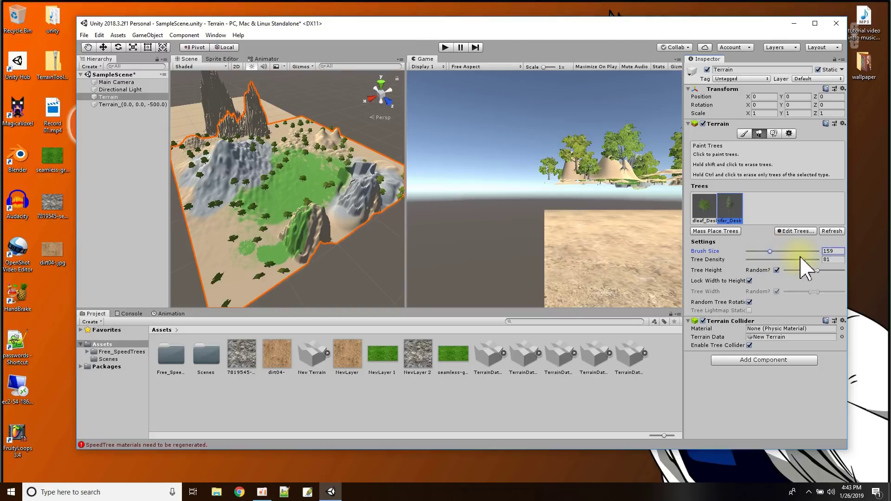
pyautogui.moveTo(802, 260); pyautogui.dragTo(760, 260)
pyautogui.moveTo(219, 223)
pyautogui.mouseDown()
pyautogui.moveTo(238, 264)
pyautogui.moveTo(289, 235)
pyautogui.mouseUp()
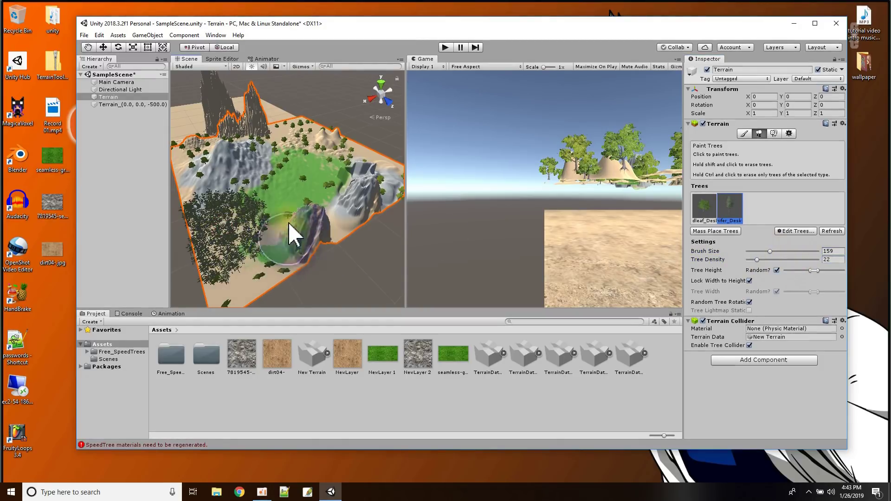
pyautogui.scroll(5, 295, 205)
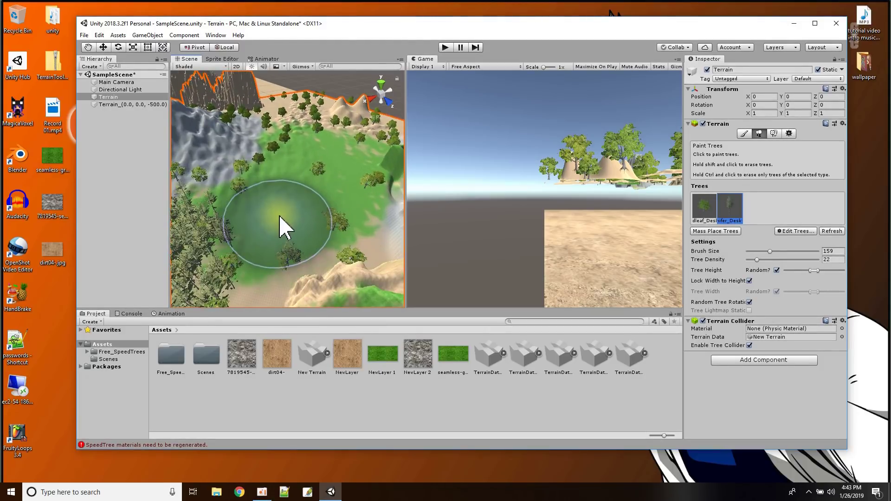
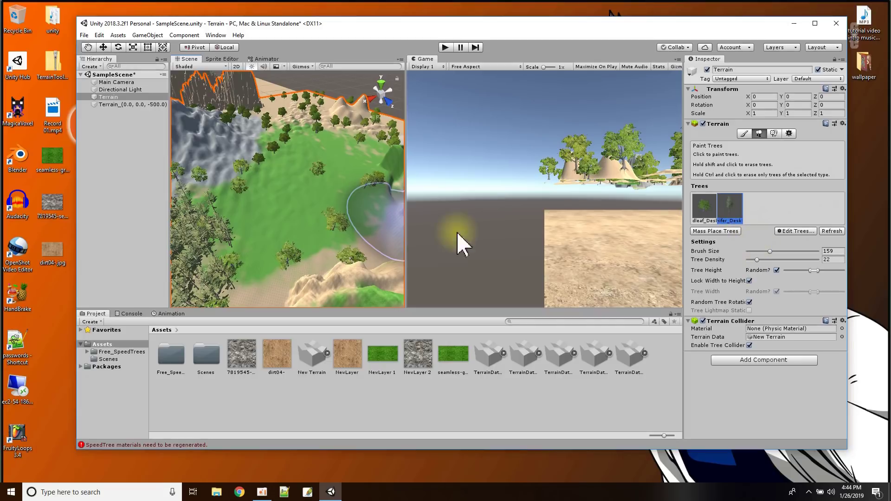
# Paint a group of conifers in the middle of the original terrain's grassy area and inspect them up close.
pyautogui.scroll(5, 265, 233)
pyautogui.scroll(-10, 278, 214)
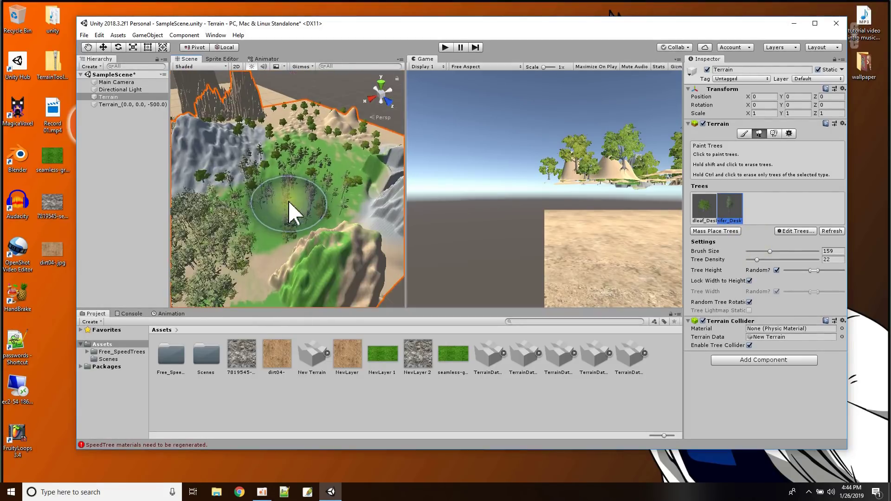
pyautogui.scroll(5, 278, 244)
pyautogui.scroll(3, 275, 234)
pyautogui.keyDown('alt'); pyautogui.moveTo(304, 260); pyautogui.dragTo(318, 222); pyautogui.keyUp('alt')
pyautogui.scroll(-6, 302, 202)
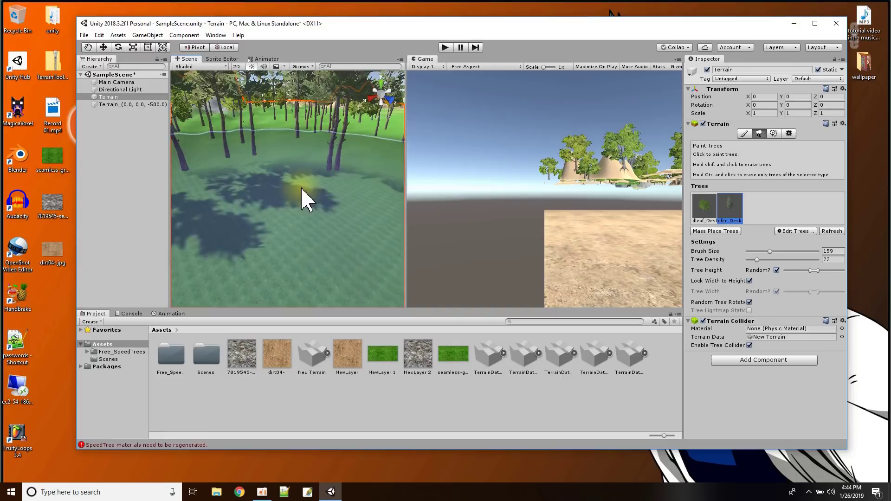
pyautogui.moveTo(284, 219)
pyautogui.mouseDown(button='middle')
pyautogui.moveTo(217, 238)
pyautogui.moveTo(329, 193)
pyautogui.moveTo(361, 196)
pyautogui.moveTo(357, 209)
pyautogui.moveTo(292, 232)
pyautogui.moveTo(263, 224)
pyautogui.moveTo(271, 237)
pyautogui.mouseUp(button='middle')
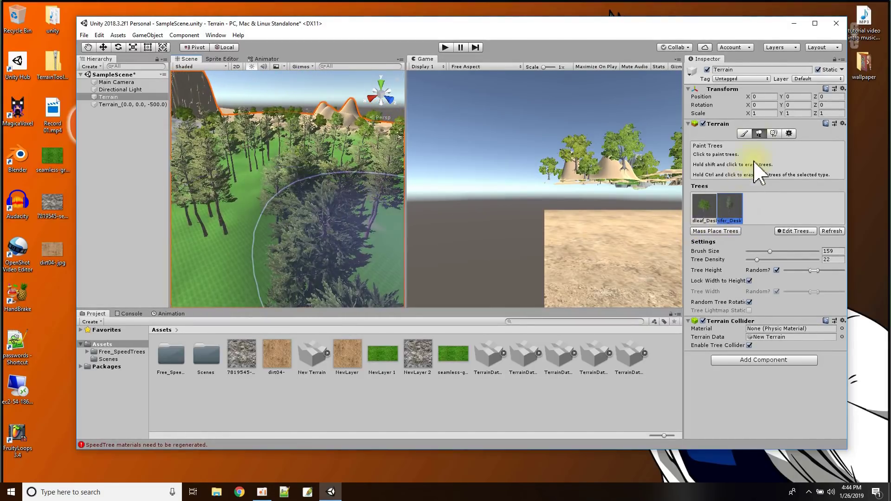
# Switch the original terrain to Paint Details mode and set the detail brush size to 43.
pyautogui.click(773, 134)
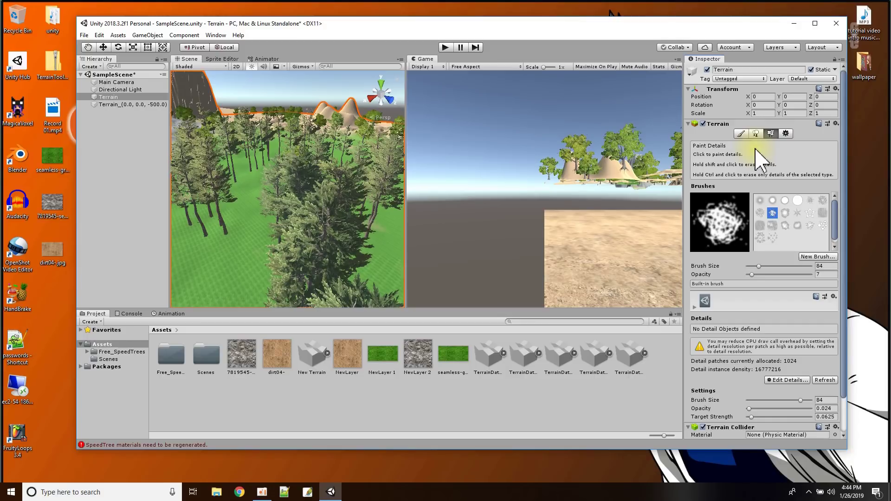
pyautogui.scroll(-5, 251, 237)
pyautogui.keyDown('alt'); pyautogui.moveTo(262, 194); pyautogui.dragTo(131, 298); pyautogui.keyUp('alt')
pyautogui.keyDown('alt'); pyautogui.moveTo(228, 234); pyautogui.dragTo(302, 283); pyautogui.keyUp('alt')
pyautogui.scroll(5, 322, 258)
pyautogui.moveTo(322, 259)
pyautogui.mouseDown(button='middle')
pyautogui.moveTo(328, 291)
pyautogui.moveTo(308, 169)
pyautogui.mouseUp(button='middle')
pyautogui.scroll(4, 324, 199)
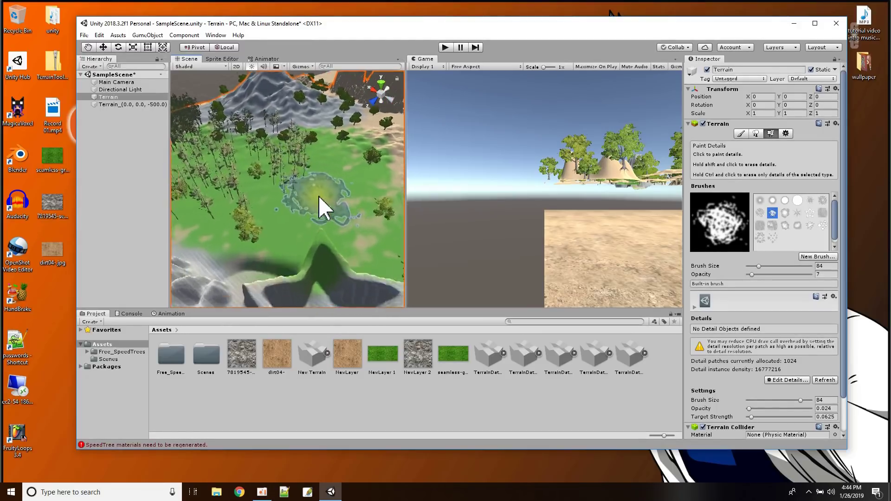
pyautogui.scroll(3, 274, 213)
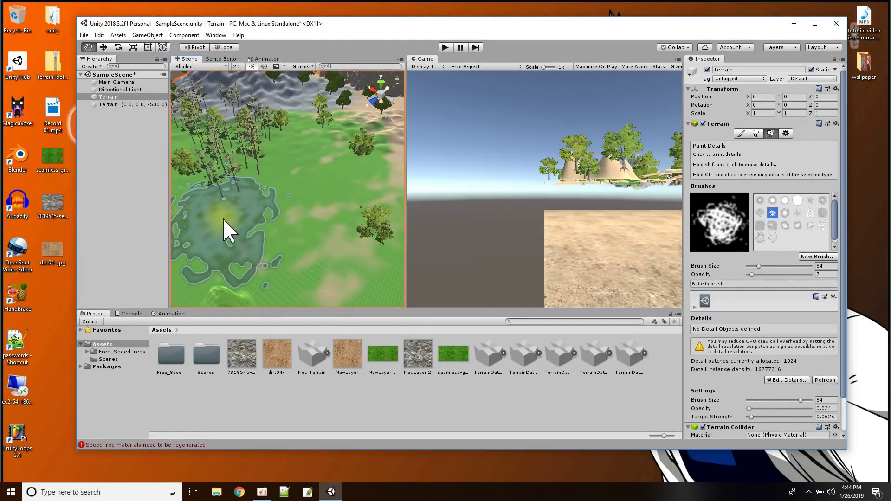
pyautogui.moveTo(759, 267); pyautogui.dragTo(753, 267)
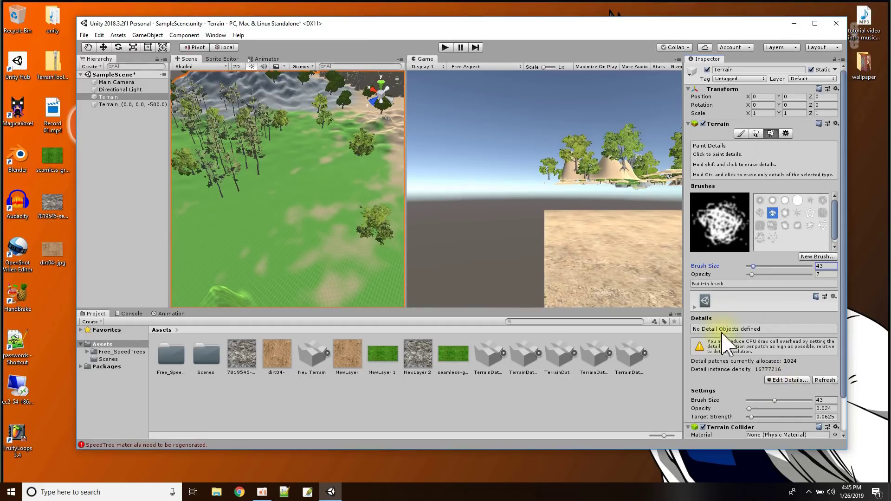
pyautogui.click(785, 380)
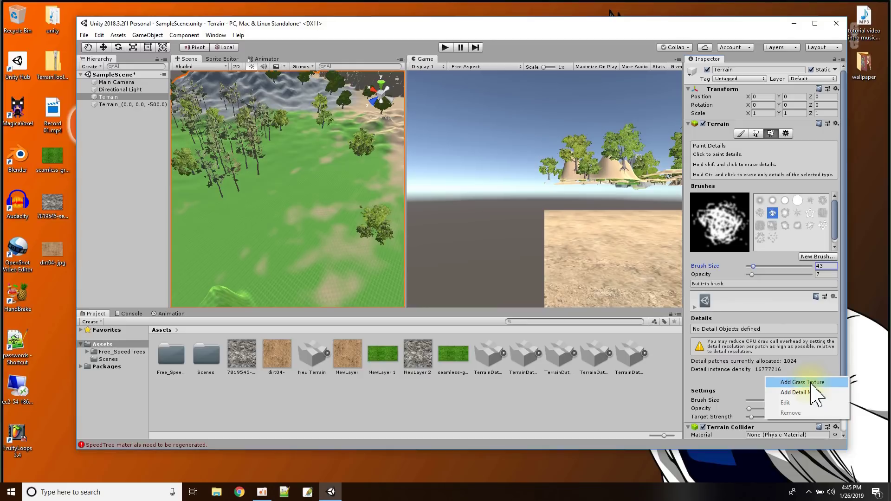
pyautogui.click(811, 383)
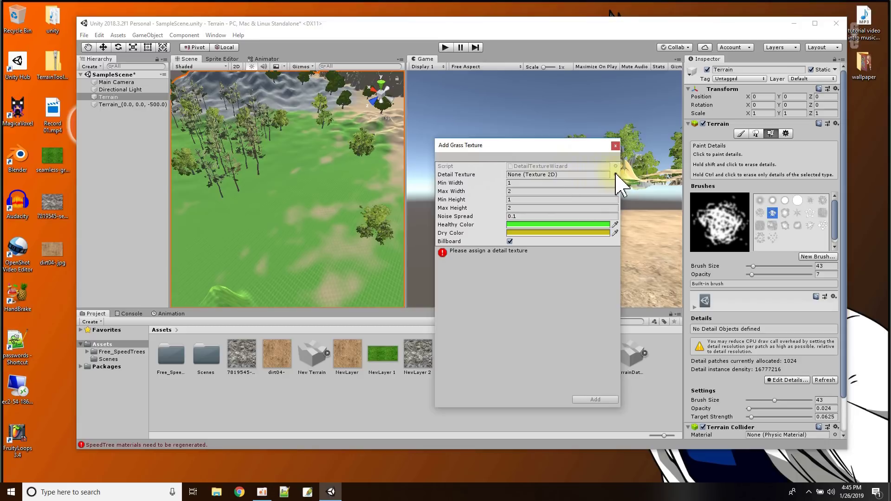
pyautogui.click(615, 174)
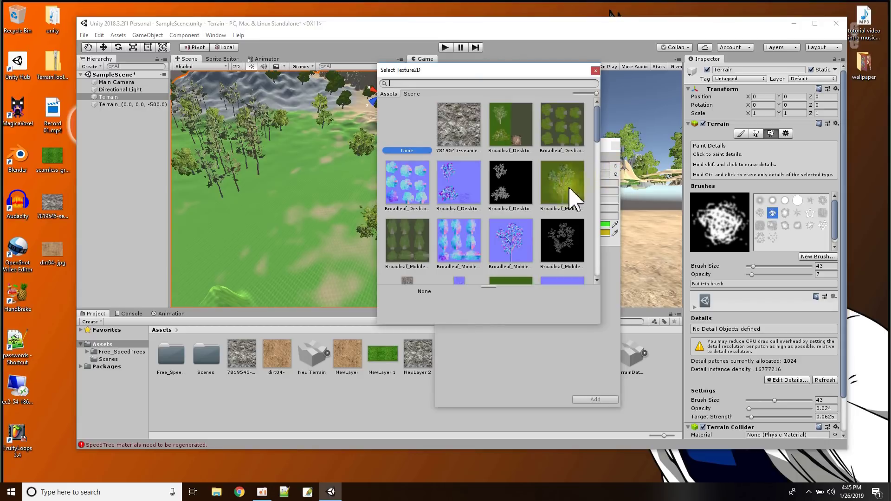
pyautogui.click(595, 71)
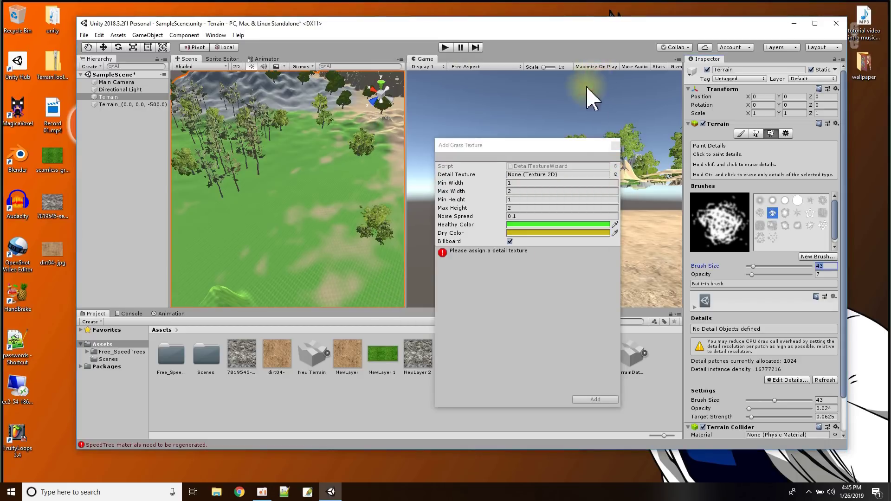
pyautogui.click(615, 146)
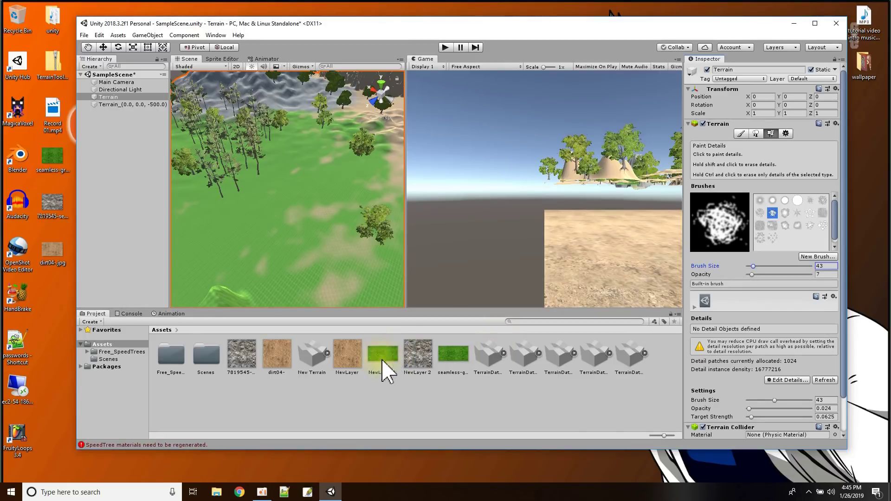
# Switch to Chrome and search Google Images for "side view grass".
pyautogui.click(240, 492)
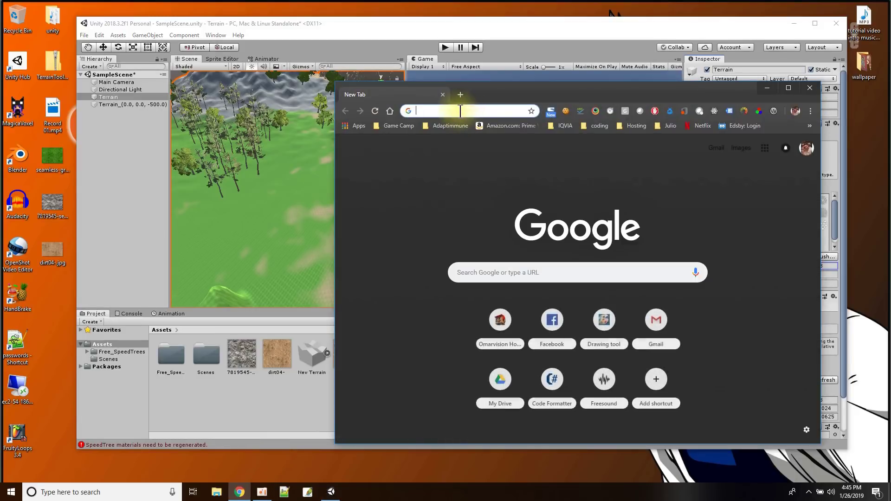
pyautogui.click(460, 111)
pyautogui.write('s')
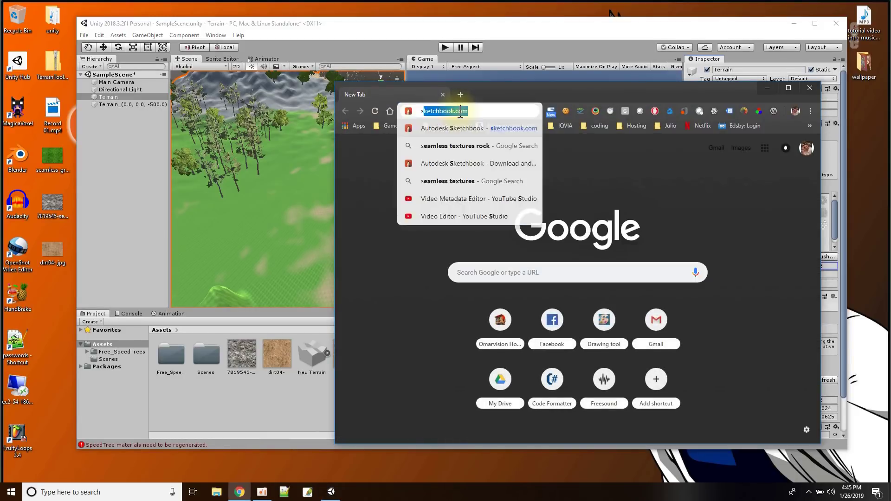
pyautogui.write('ide view grass')
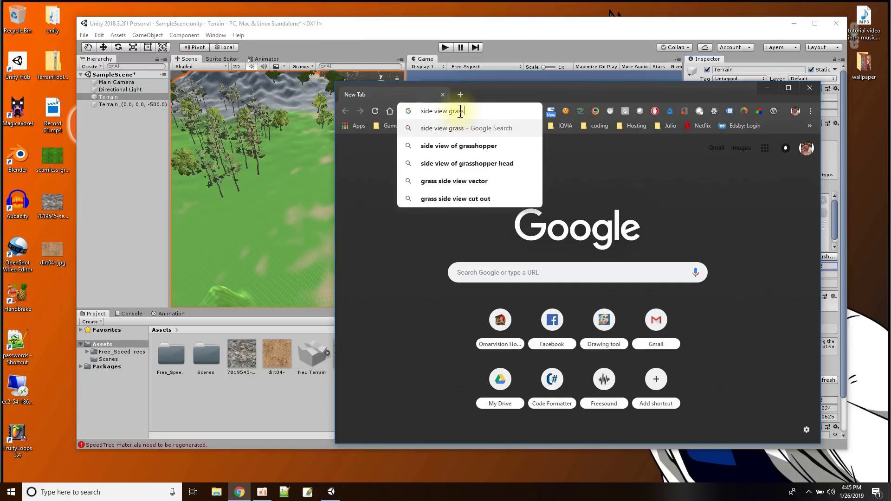
pyautogui.press('Return')
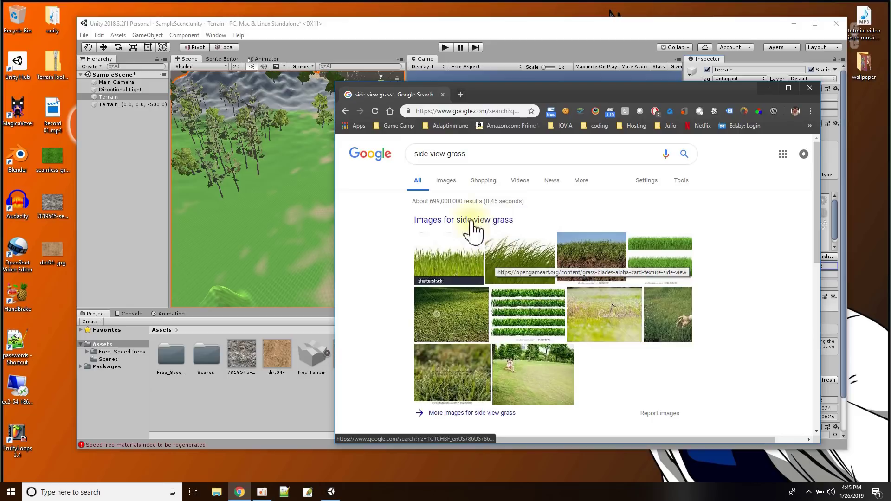
pyautogui.click(446, 181)
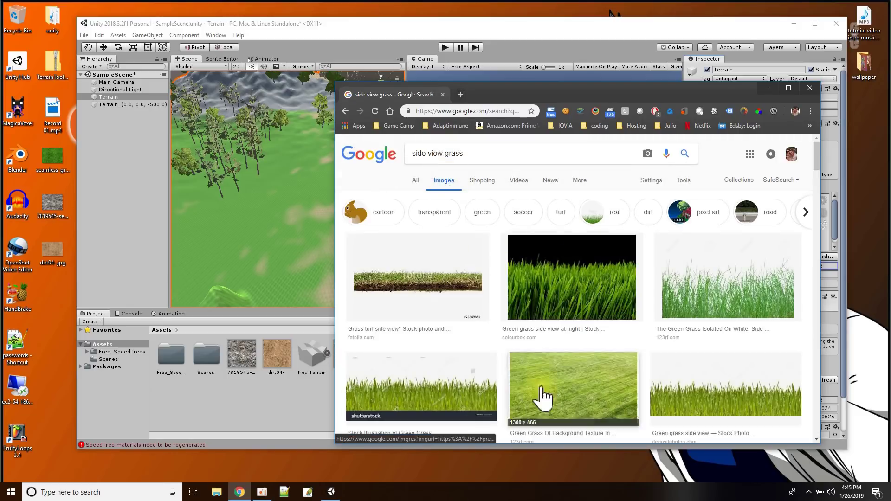
# Browse the side-view grass images, preview the green grass isolated on a white background, and close the browser.
pyautogui.scroll(-4, 572, 307)
pyautogui.scroll(-3, 572, 307)
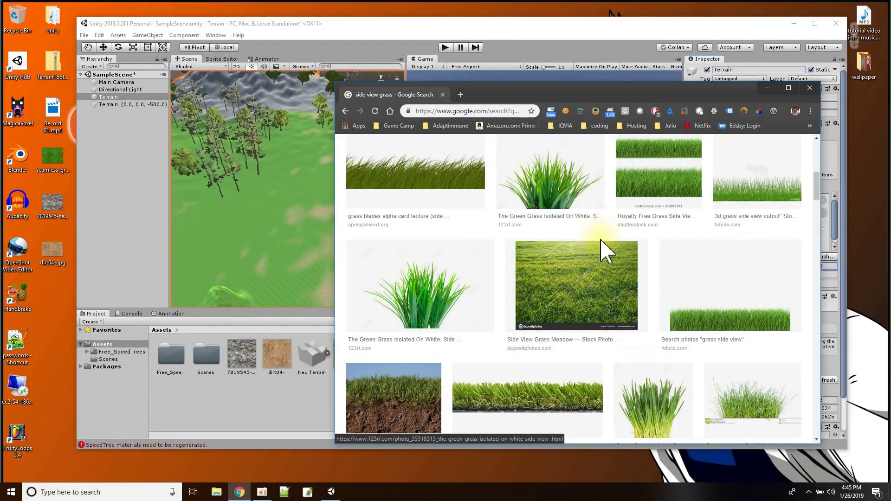
pyautogui.scroll(2, 592, 253)
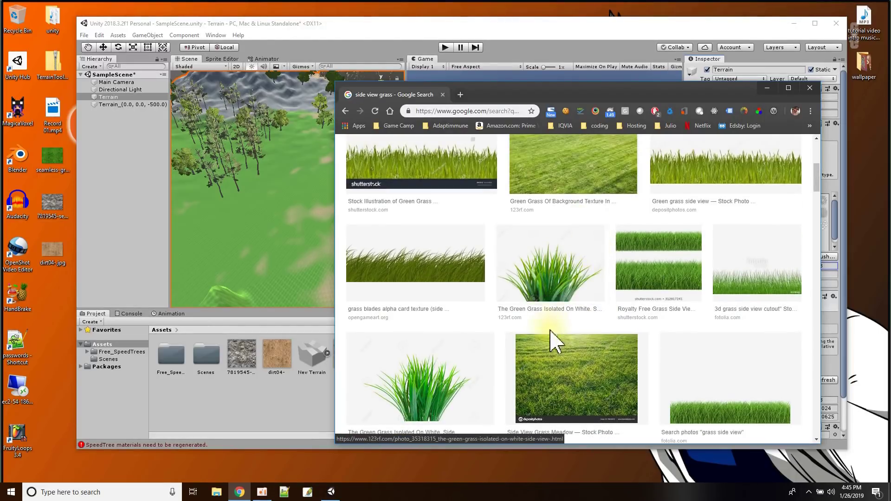
pyautogui.scroll(-6, 542, 294)
pyautogui.scroll(2, 640, 270)
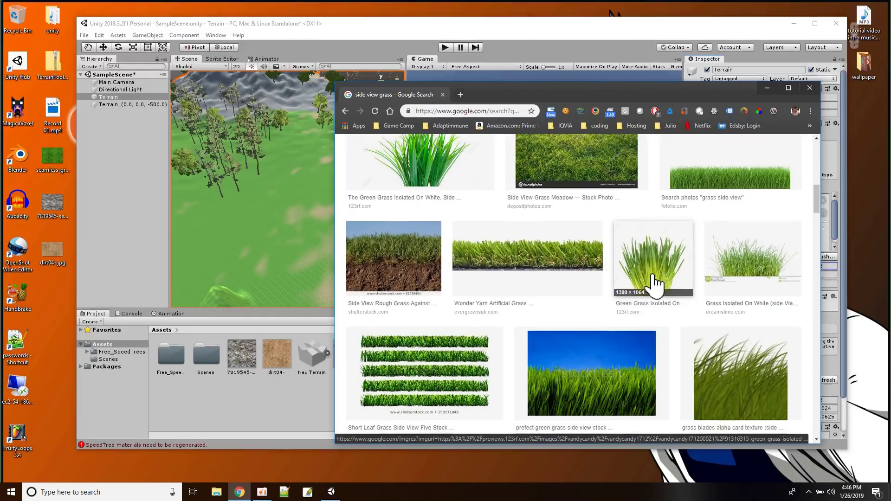
pyautogui.scroll(-2, 603, 292)
pyautogui.moveTo(675, 188); pyautogui.dragTo(616, 225)
pyautogui.click(644, 184)
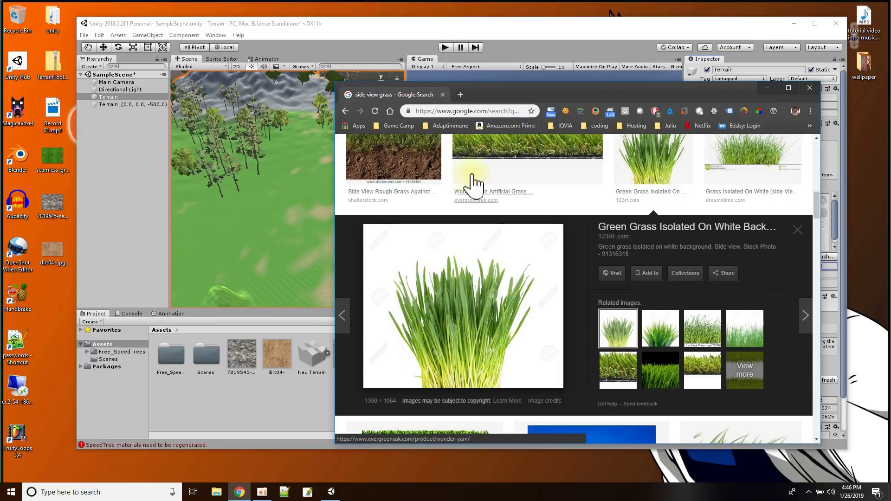
pyautogui.click(810, 88)
# Import the grass PNG from the desktop into the Unity project's Assets folder and select the imported texture.
pyautogui.moveTo(110, 329); pyautogui.dragTo(195, 400)
pyautogui.click(52, 320)
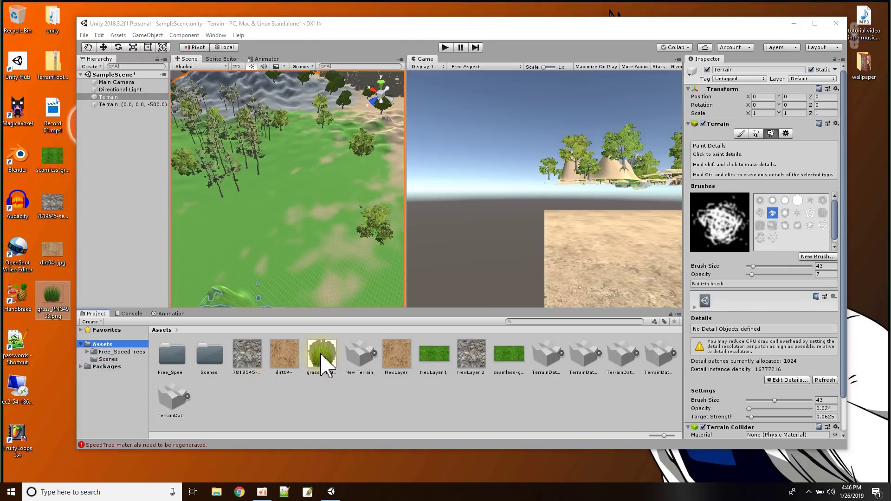
pyautogui.click(325, 364)
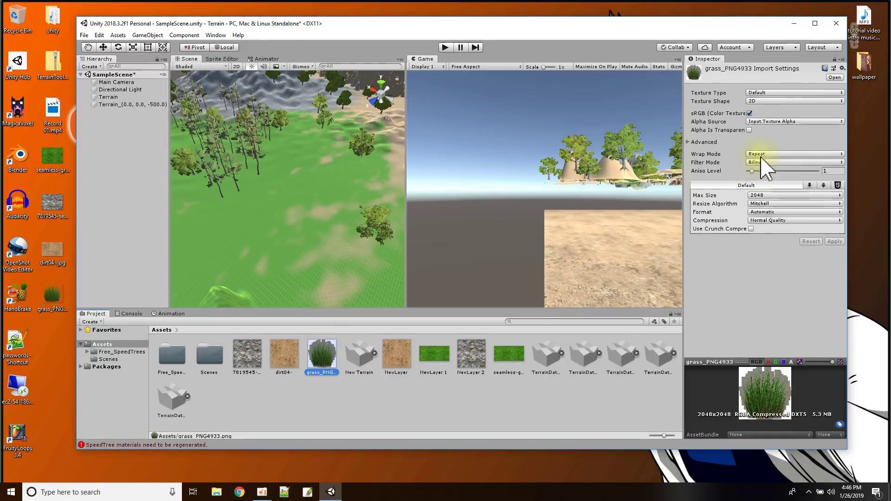
# Set the texture type of grass_PNG4933 to Sprite (2D and UI) and apply the import settings.
pyautogui.click(757, 93)
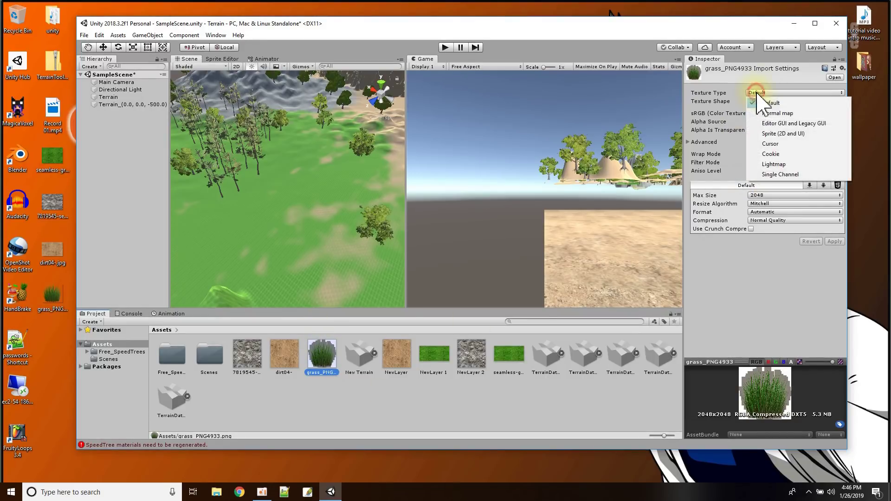
pyautogui.click(769, 134)
pyautogui.click(833, 285)
pyautogui.click(772, 416)
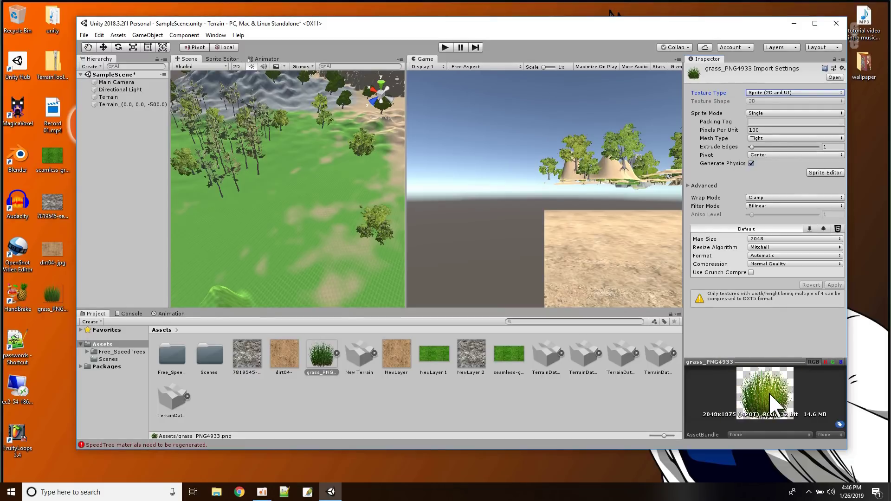
# Switch the texture type of grass_PNG4933 back to Default and apply the import settings.
pyautogui.click(767, 91)
pyautogui.click(771, 106)
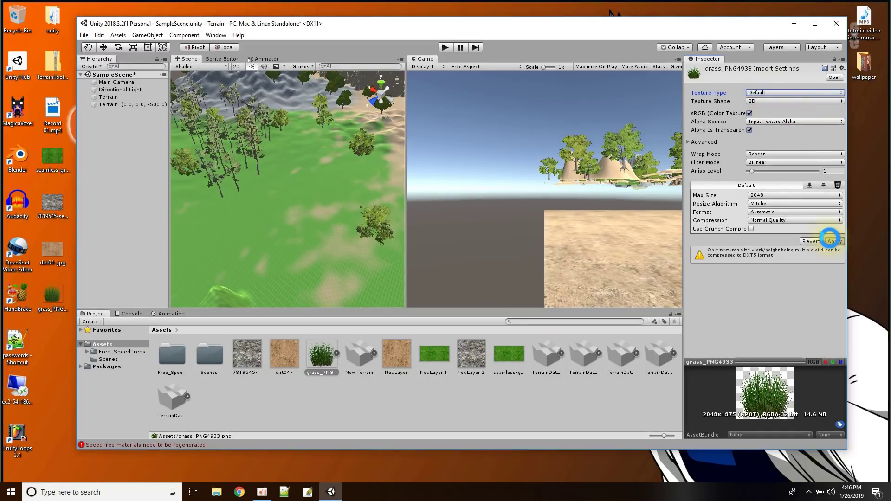
pyautogui.click(830, 240)
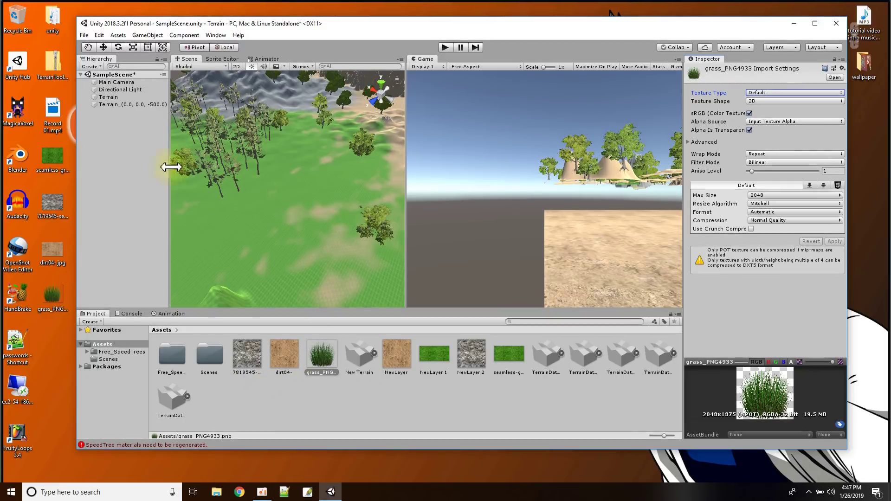
# Add grass_PNG4933 as a grass texture to the Terrain's Paint Details, keeping the default size and color settings.
pyautogui.click(110, 97)
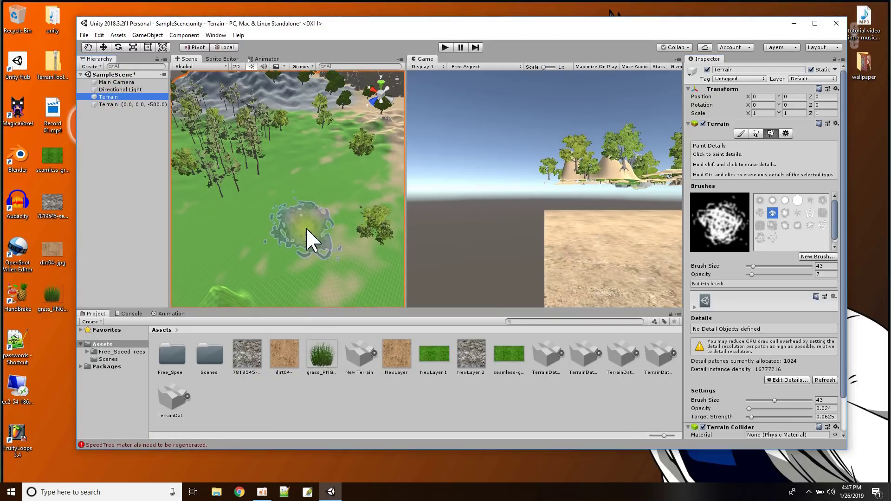
pyautogui.click(770, 134)
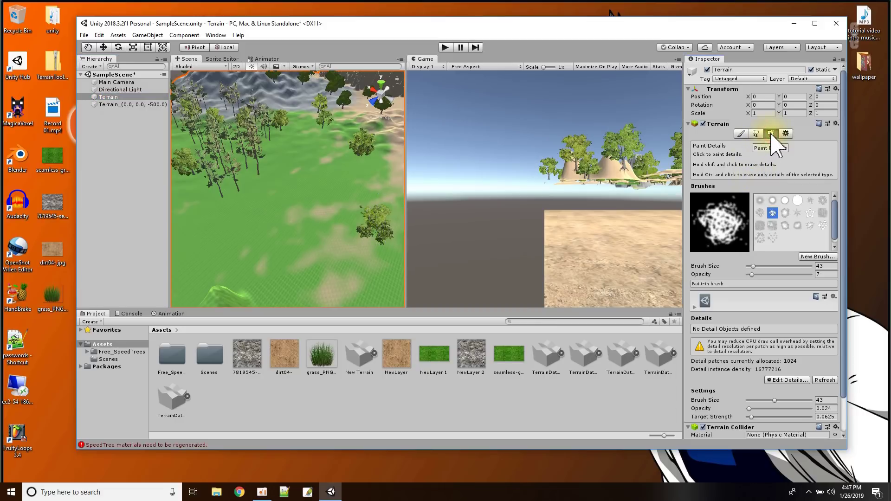
pyautogui.click(775, 381)
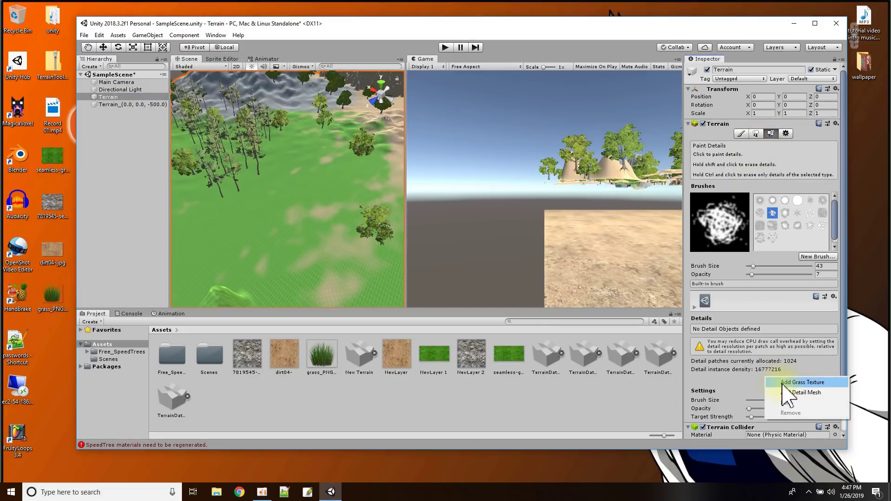
pyautogui.click(793, 382)
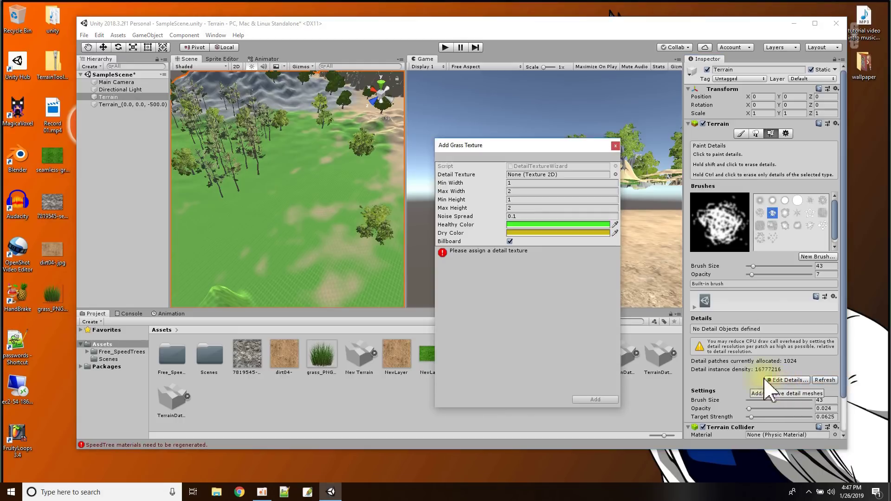
pyautogui.click(615, 174)
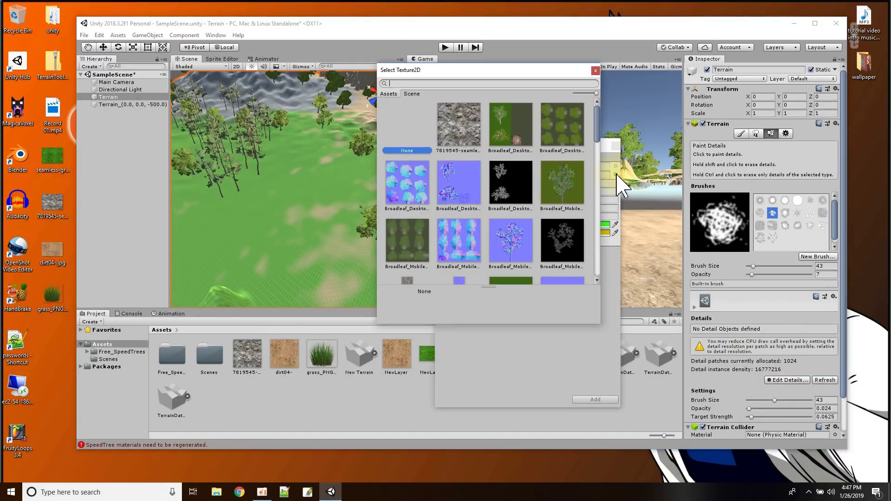
pyautogui.scroll(-5, 521, 205)
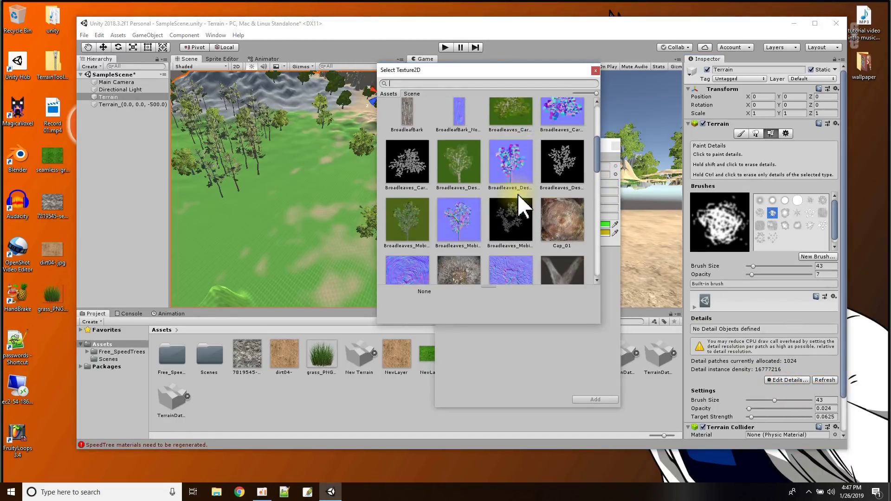
pyautogui.scroll(-4, 519, 202)
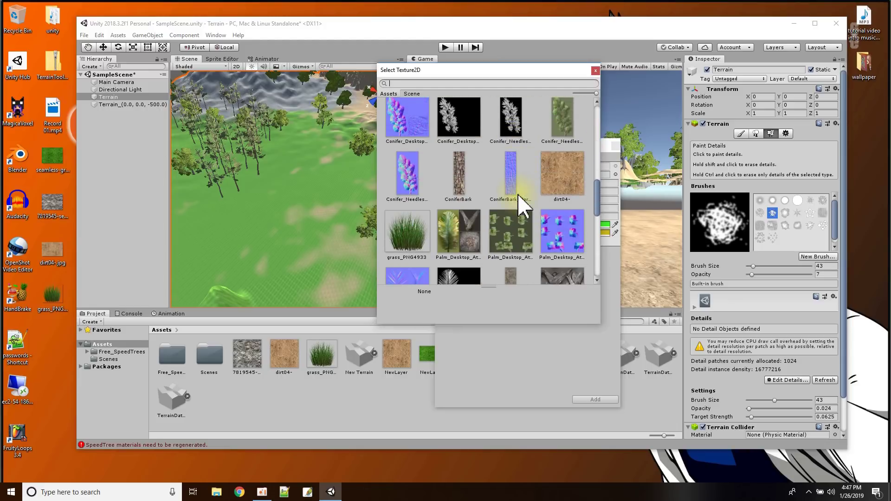
pyautogui.doubleClick(418, 232)
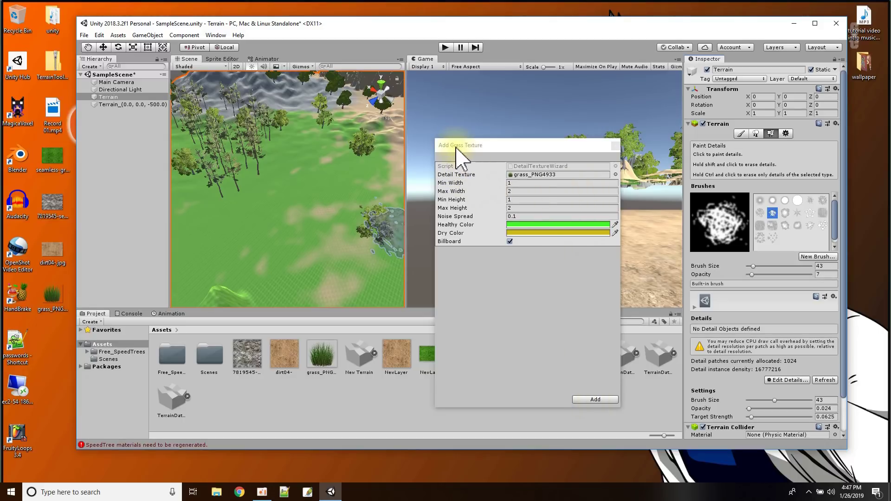
pyautogui.click(594, 399)
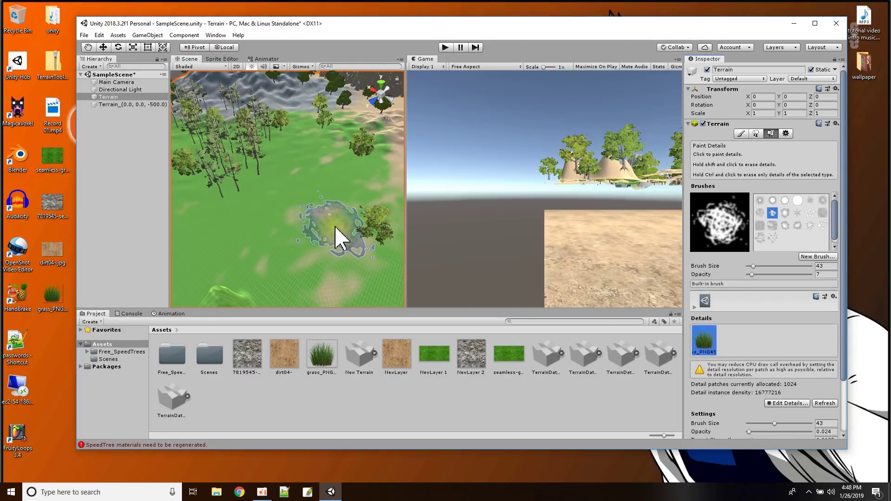
# Try a dense speckled brush, and choose the scattered, ring-like speckled brush for painting the grass details.
pyautogui.click(760, 225)
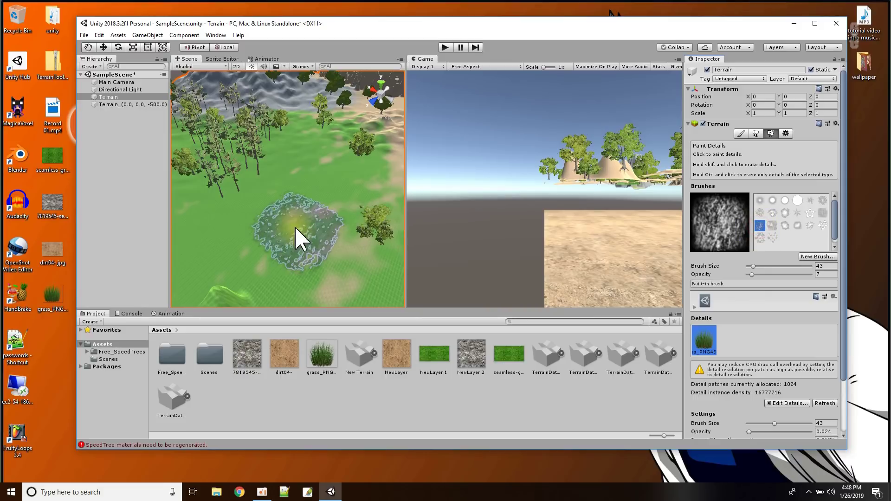
pyautogui.scroll(5, 294, 235)
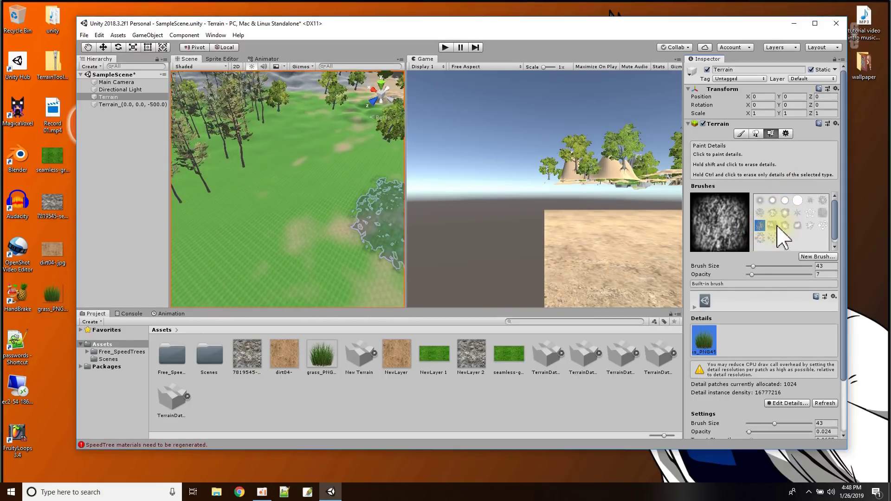
pyautogui.click(760, 213)
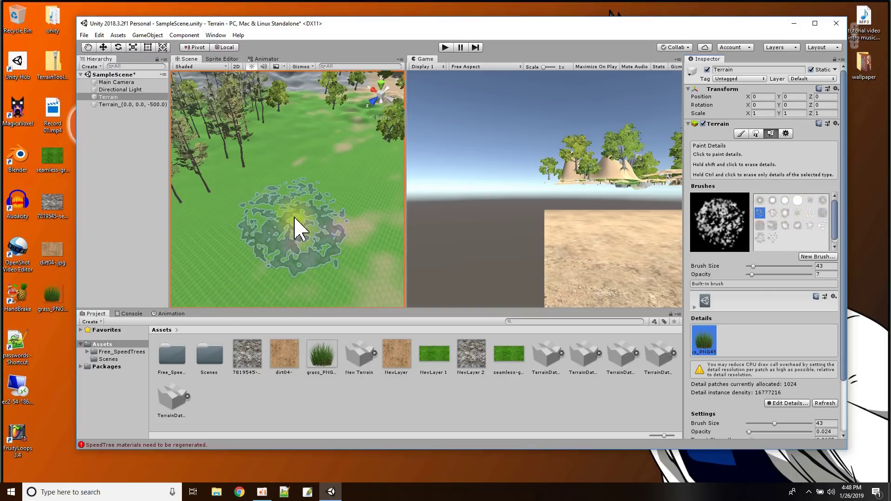
pyautogui.scroll(-3, 754, 274)
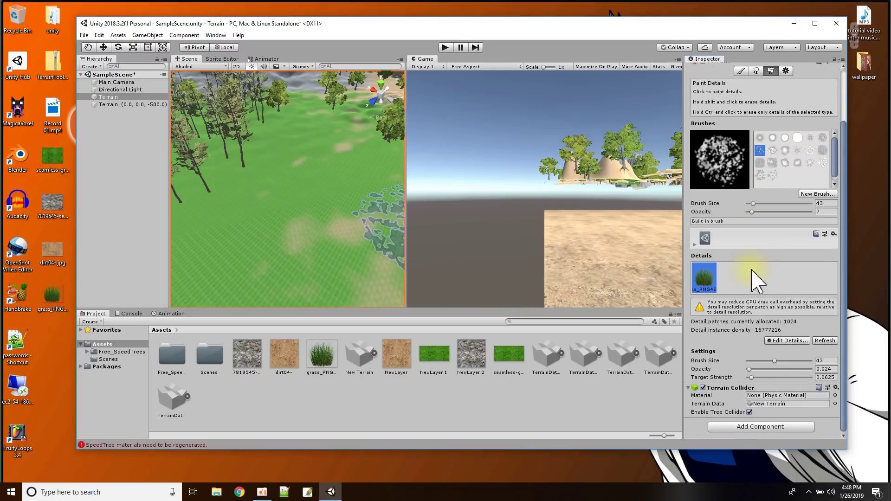
pyautogui.scroll(3, 754, 278)
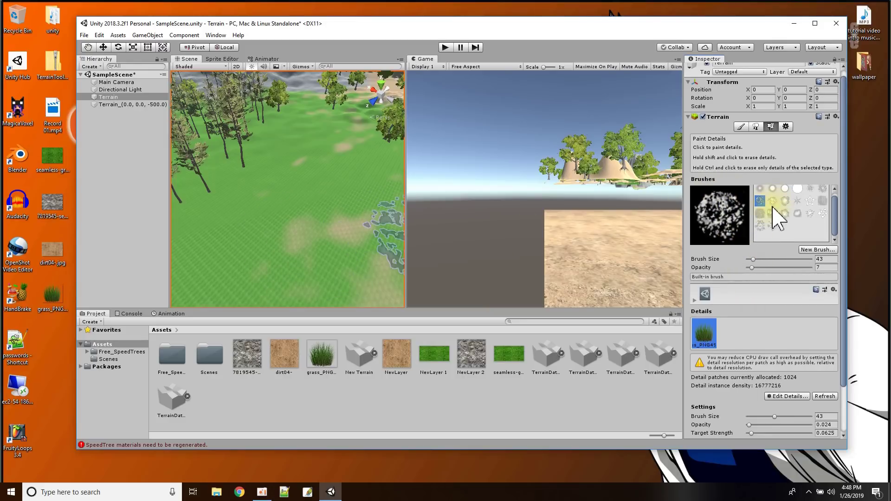
pyautogui.scroll(-3, 772, 315)
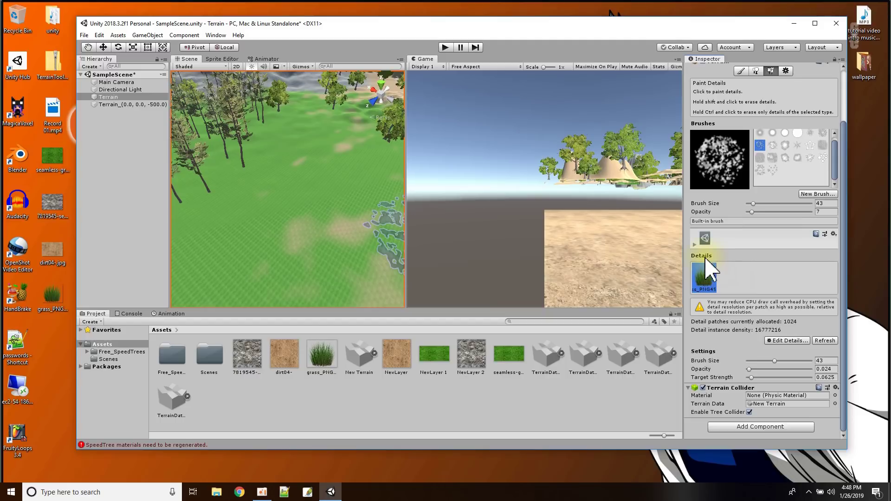
# Paint sparse grass details on the green ground near the trees, then raise the opacity to 0.575 and paint a dense patch.
pyautogui.click(706, 277)
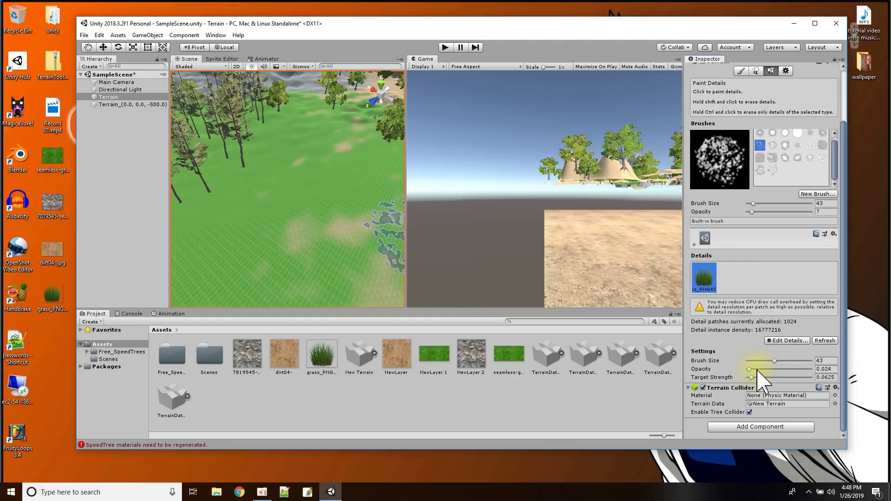
pyautogui.moveTo(292, 211)
pyautogui.mouseDown()
pyautogui.moveTo(249, 245)
pyautogui.moveTo(337, 168)
pyautogui.moveTo(321, 201)
pyautogui.moveTo(237, 223)
pyautogui.moveTo(359, 208)
pyautogui.mouseUp()
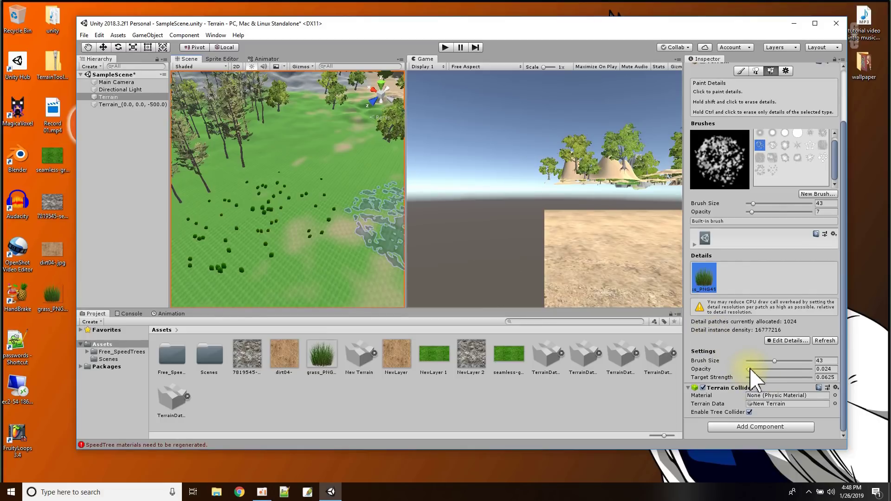
pyautogui.moveTo(751, 370); pyautogui.dragTo(780, 369)
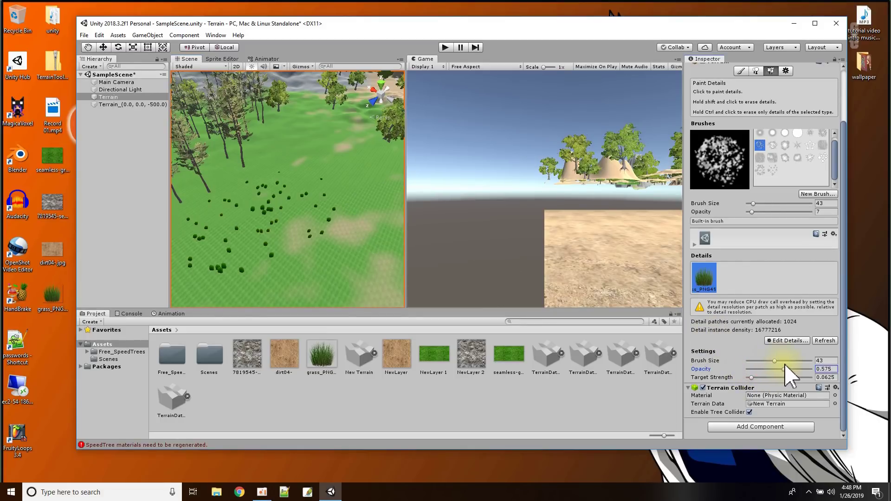
pyautogui.moveTo(302, 235)
pyautogui.mouseDown()
pyautogui.moveTo(237, 233)
pyautogui.moveTo(274, 197)
pyautogui.mouseUp()
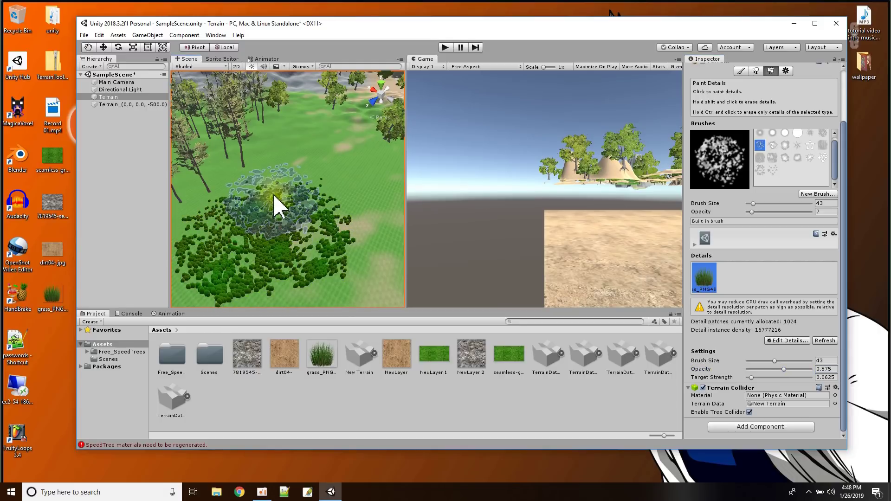
pyautogui.moveTo(343, 165)
pyautogui.mouseDown()
pyautogui.moveTo(352, 225)
pyautogui.moveTo(342, 238)
pyautogui.moveTo(313, 224)
pyautogui.mouseUp()
# Examine the painted grass patch on the terrain from close up and from farther away.
pyautogui.scroll(5, 293, 239)
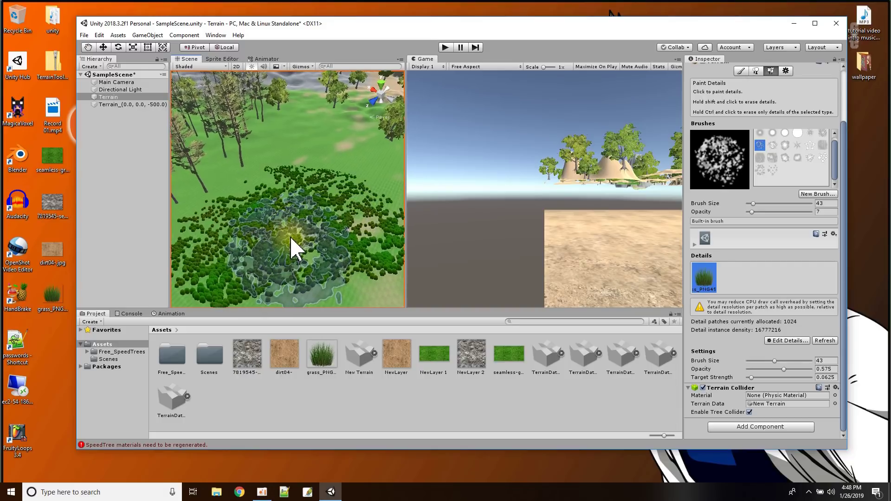
pyautogui.scroll(5, 294, 236)
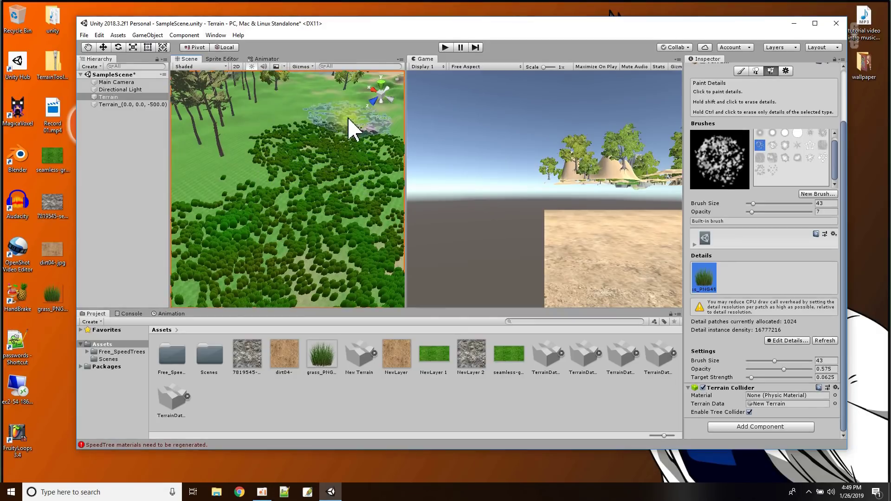
pyautogui.scroll(-4, 305, 170)
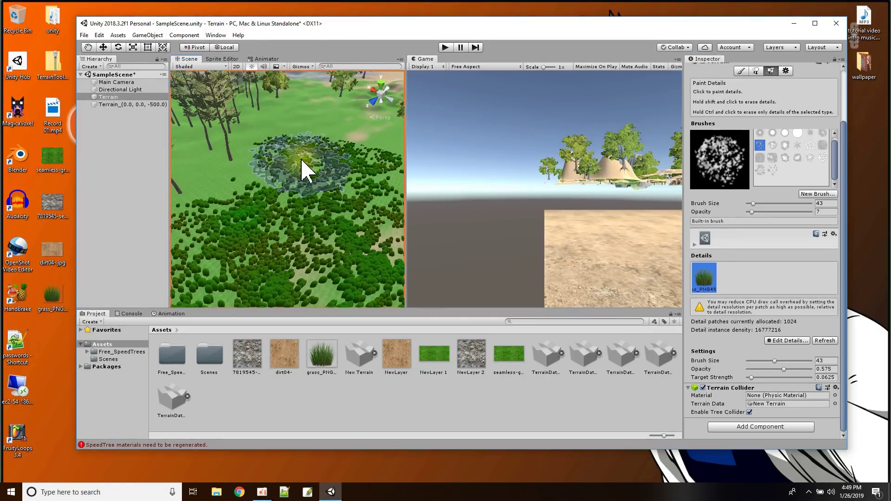
pyautogui.keyDown('shift'); pyautogui.moveTo(319, 249); pyautogui.dragTo(318, 245); pyautogui.keyUp('shift')
pyautogui.scroll(-3, 317, 245)
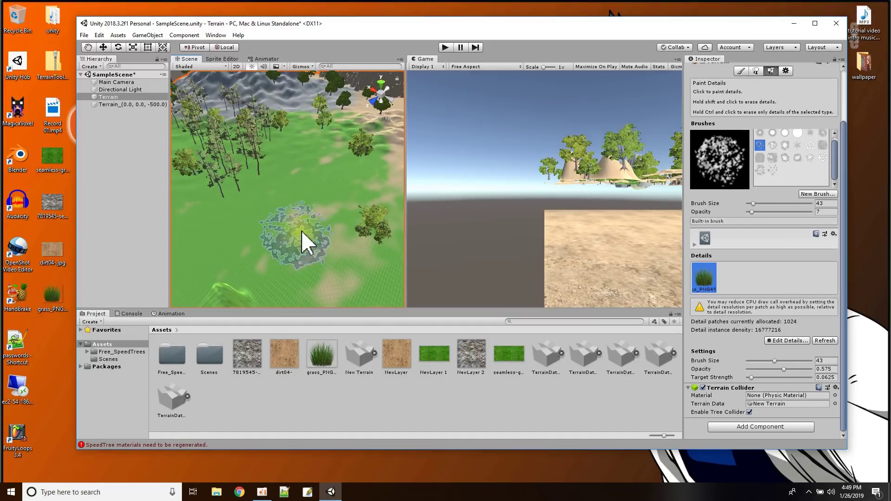
pyautogui.scroll(4, 308, 238)
pyautogui.scroll(5, 308, 239)
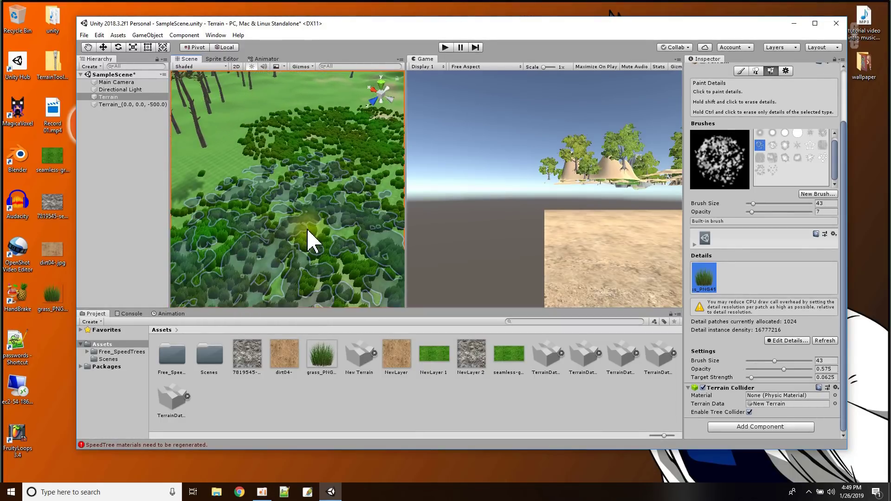
pyautogui.scroll(6, 308, 230)
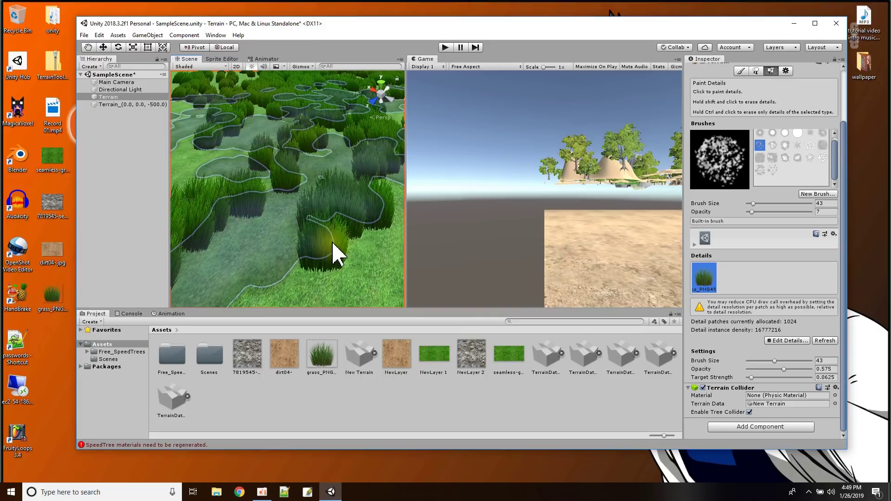
# Align the Main Camera with the current Scene view of the grass clumps.
pyautogui.click(105, 82)
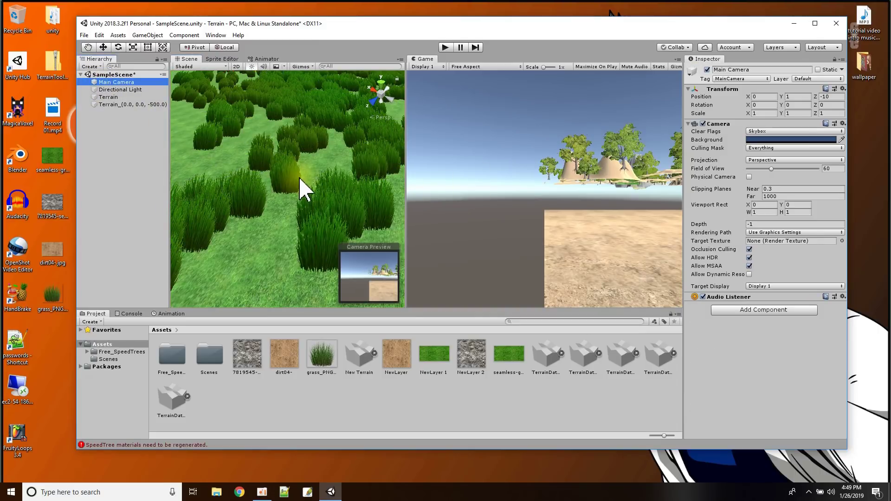
pyautogui.hotkey('ctrl', 'shift', 'f')
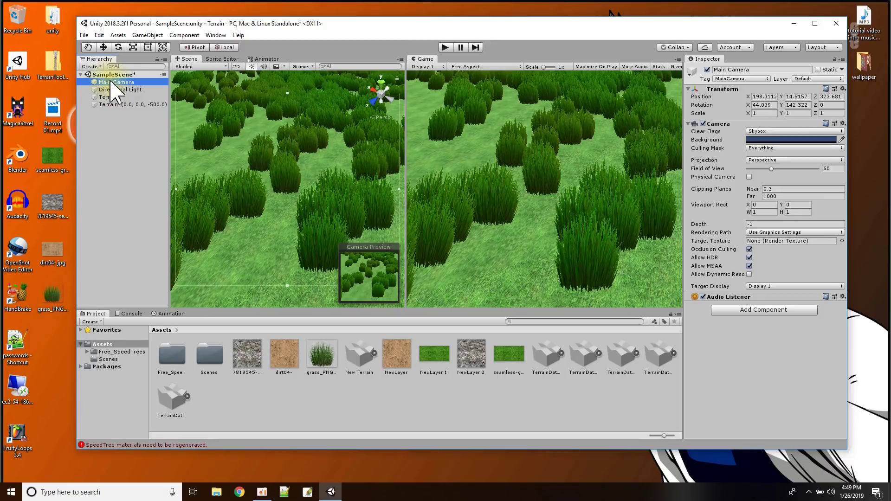
pyautogui.click(147, 35)
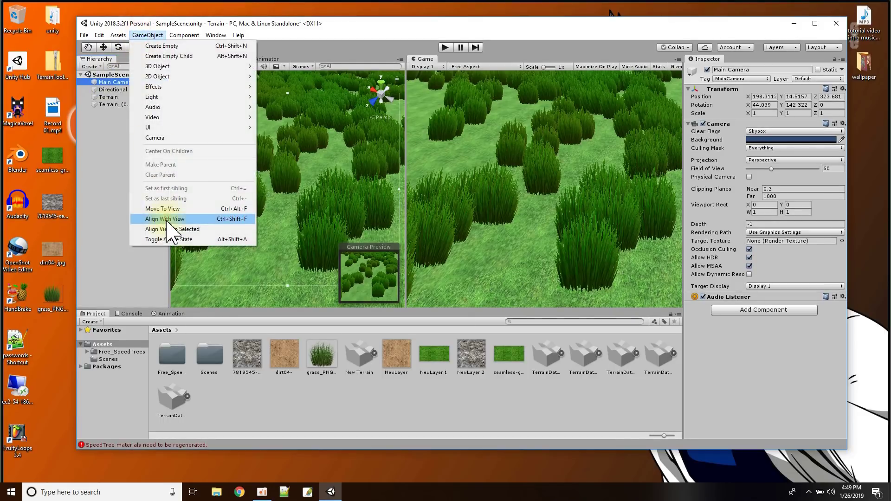
pyautogui.click(242, 220)
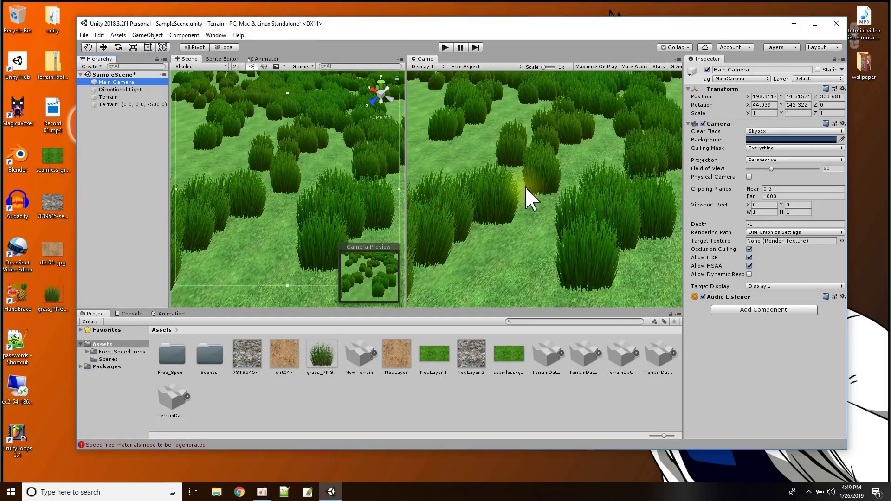
# Preview the grass through the Main Camera in play mode, then stop playing.
pyautogui.scroll(-8, 258, 205)
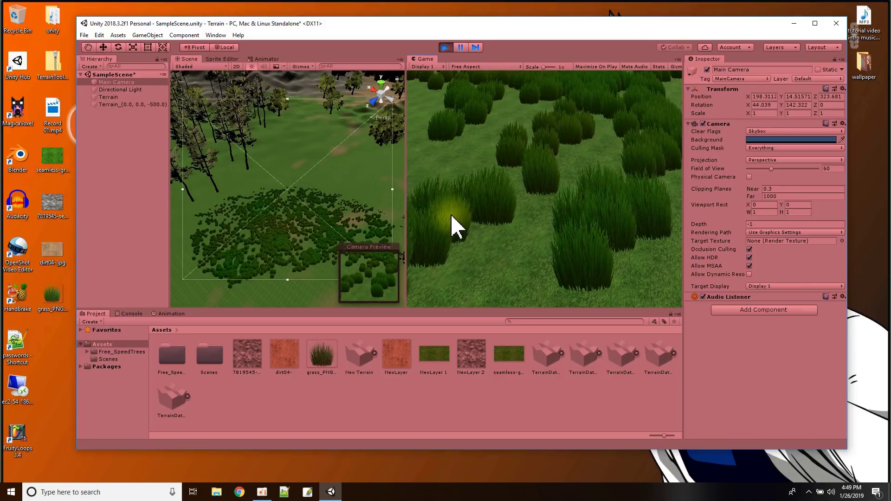
pyautogui.click(446, 48)
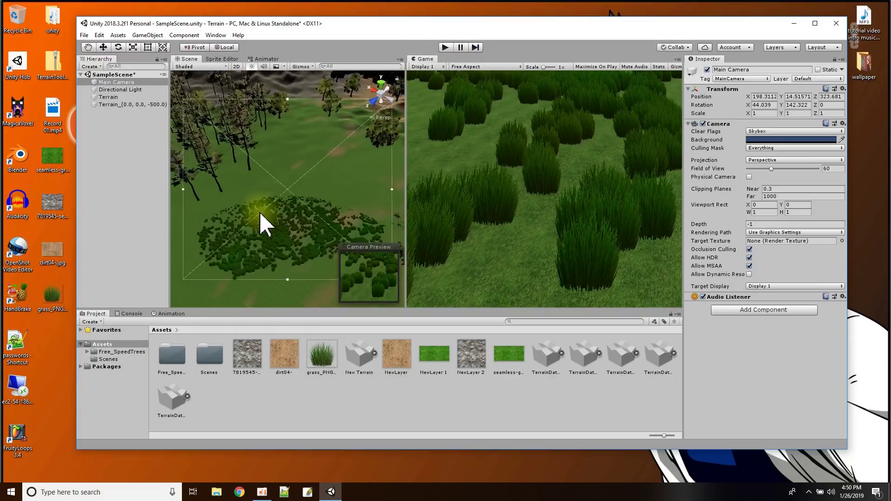
pyautogui.scroll(2, 262, 226)
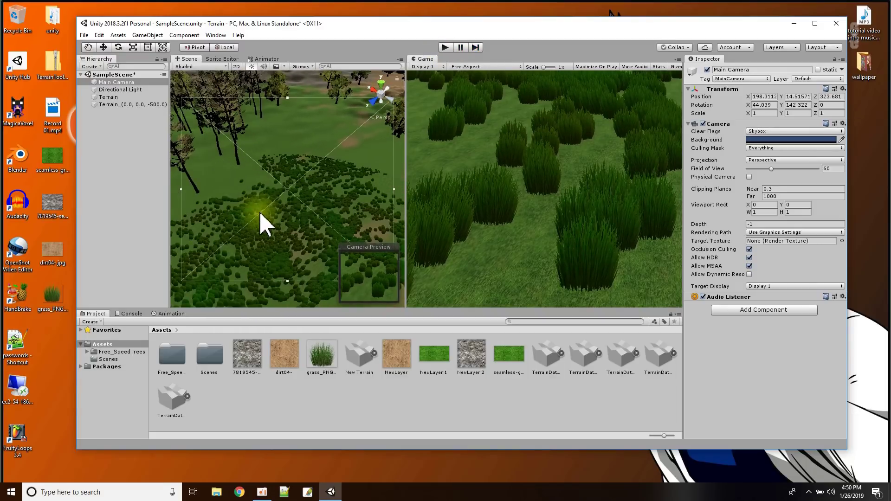
# Set the Terrain's detail brush size to 11 and erase part of the dense grass patch.
pyautogui.click(111, 97)
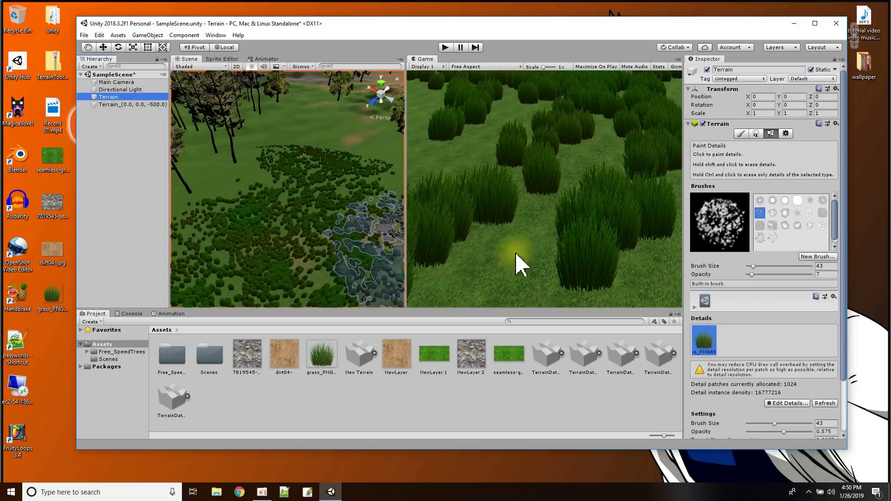
pyautogui.scroll(-1, 765, 248)
pyautogui.scroll(-3, 772, 319)
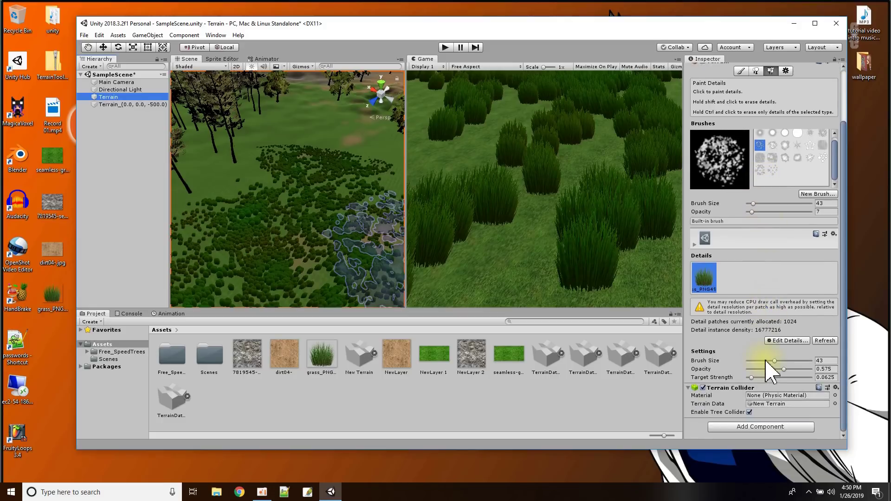
pyautogui.moveTo(777, 362); pyautogui.dragTo(774, 360)
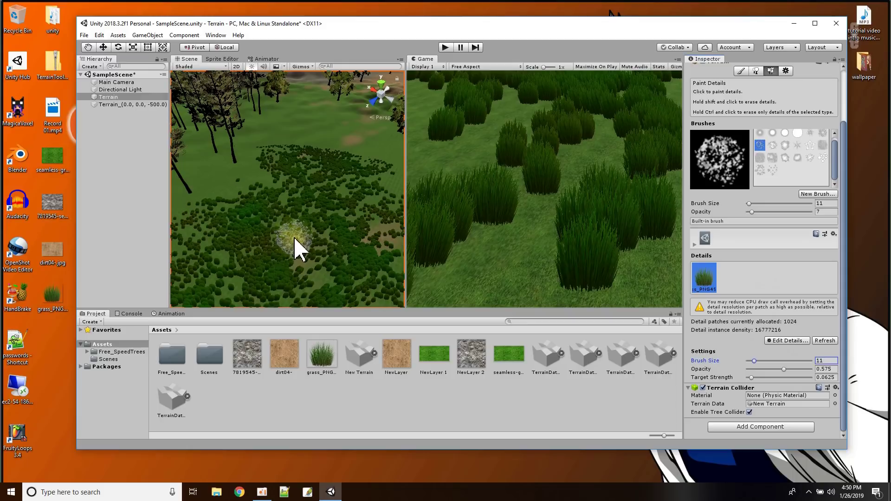
pyautogui.moveTo(312, 205)
pyautogui.mouseDown()
pyautogui.moveTo(308, 219)
pyautogui.moveTo(235, 260)
pyautogui.moveTo(240, 242)
pyautogui.moveTo(270, 227)
pyautogui.moveTo(277, 251)
pyautogui.moveTo(312, 163)
pyautogui.moveTo(278, 153)
pyautogui.moveTo(265, 167)
pyautogui.moveTo(320, 159)
pyautogui.moveTo(385, 178)
pyautogui.moveTo(368, 183)
pyautogui.moveTo(305, 167)
pyautogui.moveTo(352, 185)
pyautogui.moveTo(377, 223)
pyautogui.moveTo(358, 232)
pyautogui.moveTo(374, 240)
pyautogui.moveTo(382, 224)
pyautogui.moveTo(328, 242)
pyautogui.mouseUp()
pyautogui.scroll(-2, 327, 251)
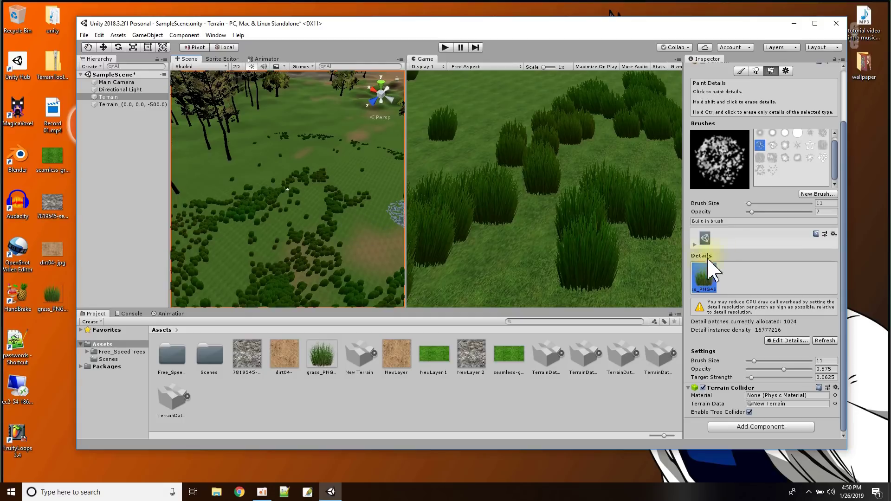
pyautogui.click(782, 341)
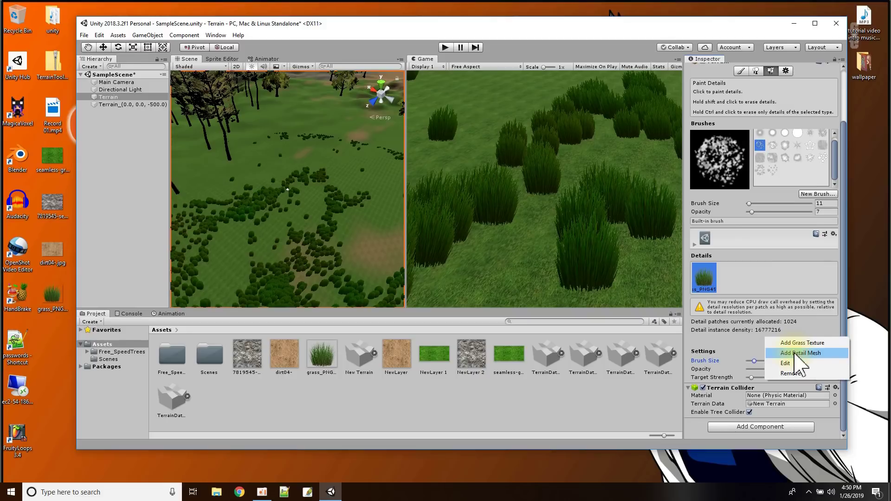
pyautogui.click(797, 353)
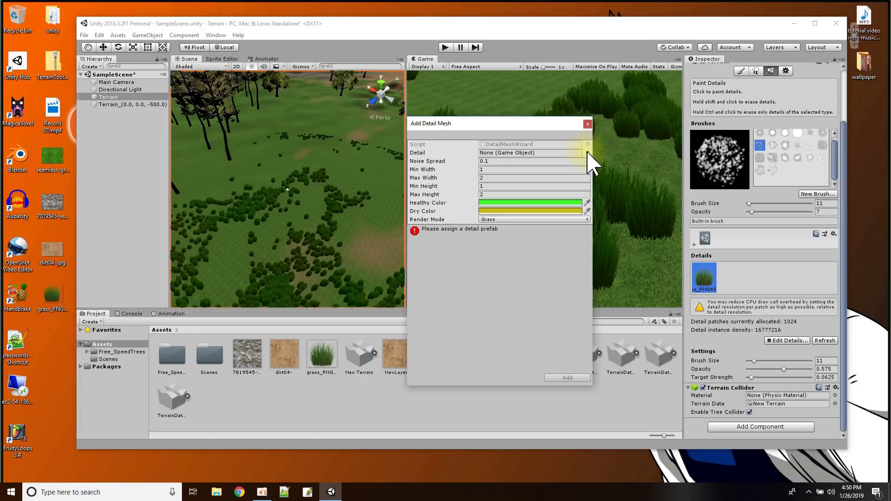
pyautogui.click(588, 124)
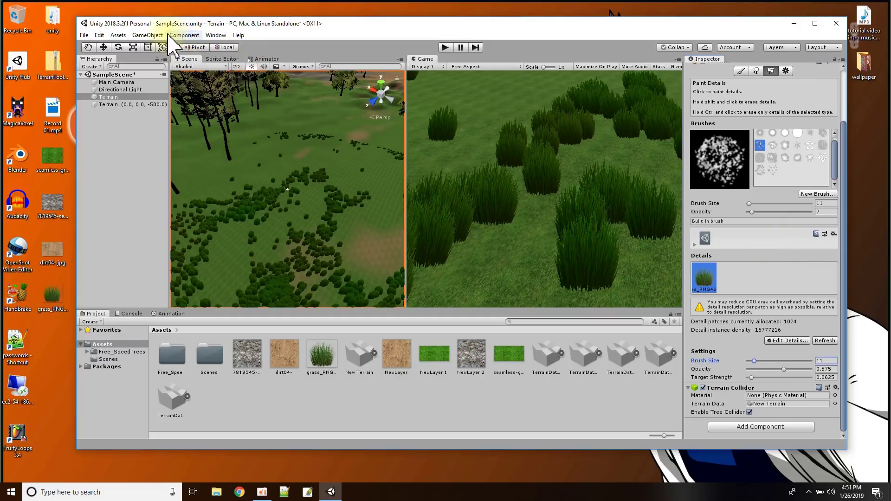
# Open the Asset Store, detach it into a floating window and enlarge that window.
pyautogui.click(215, 36)
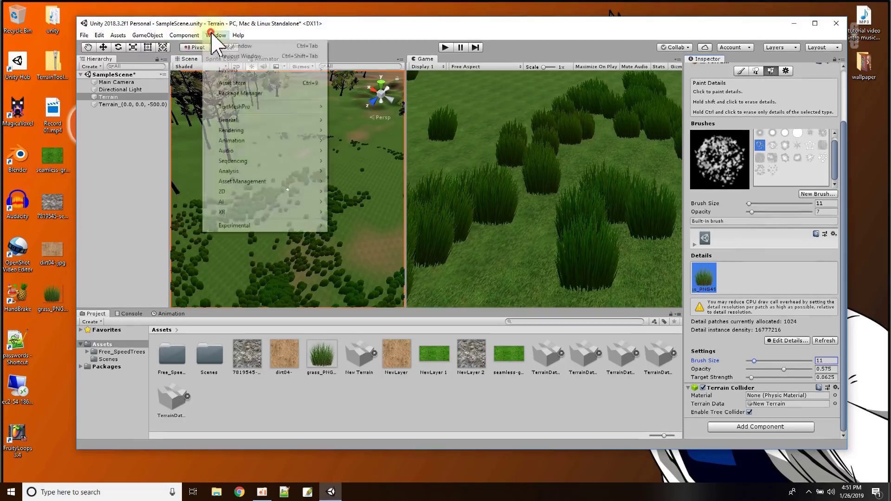
pyautogui.click(241, 83)
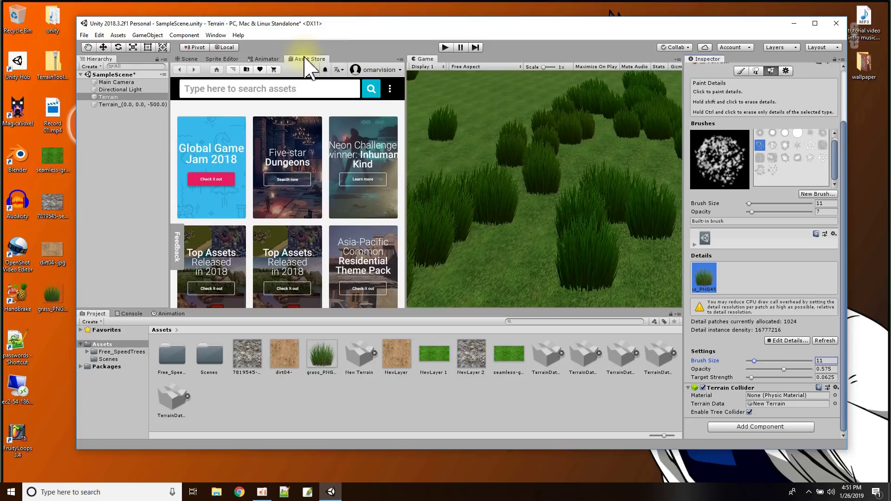
pyautogui.moveTo(305, 59); pyautogui.dragTo(314, 173)
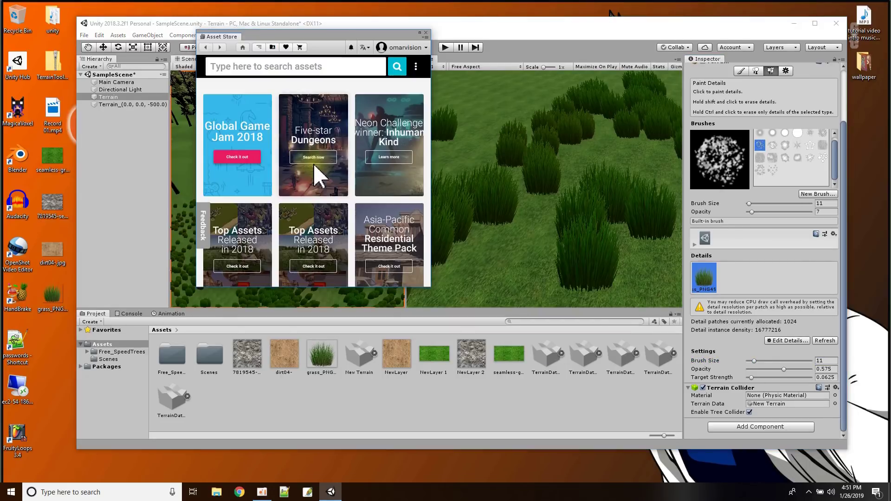
pyautogui.moveTo(431, 291); pyautogui.dragTo(818, 415)
# Search the Asset Store for "stones" instead of "rock".
pyautogui.click(374, 67)
pyautogui.write('rock')
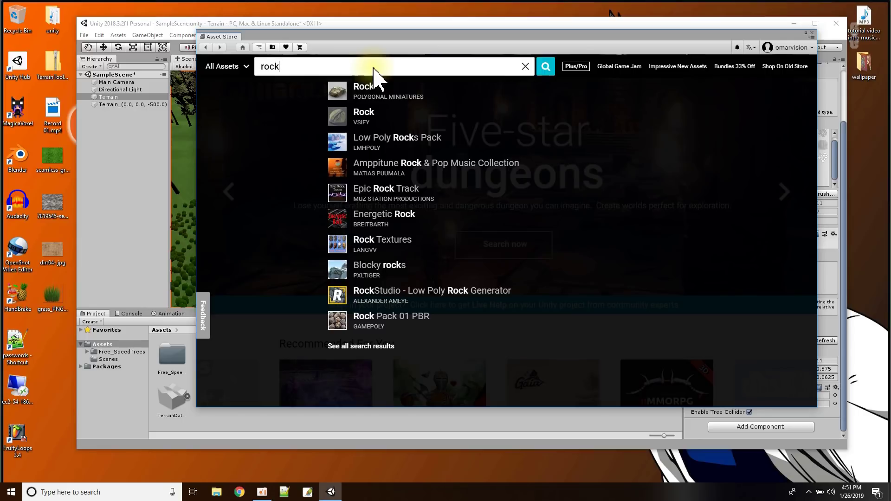
pyautogui.press('BackSpace')
pyautogui.press('BackSpace')
pyautogui.press('BackSpace')
pyautogui.press('BackSpace')
pyautogui.write('stones')
pyautogui.press('Return')
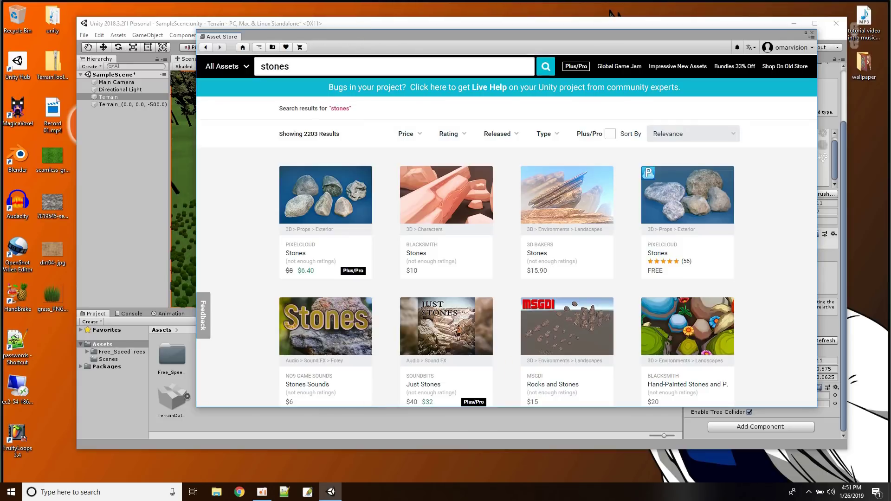
# Limit the search results to free assets with a price range of $0 - $0.
pyautogui.click(420, 135)
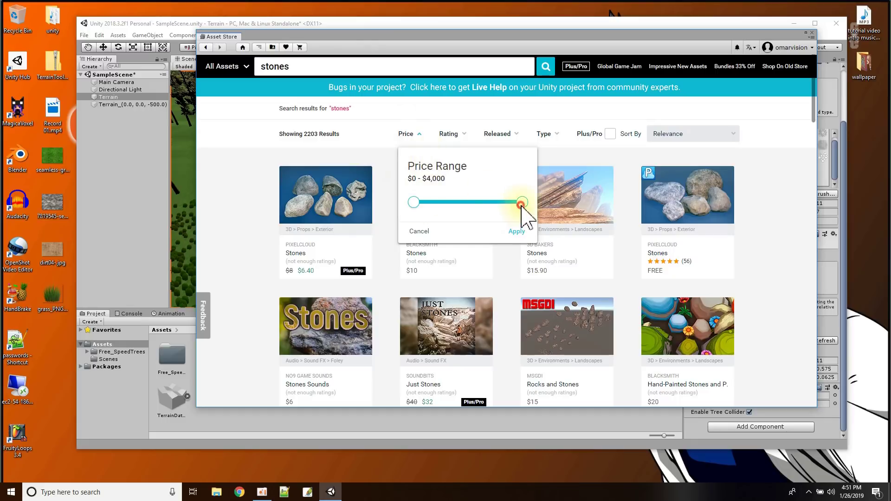
pyautogui.moveTo(522, 202); pyautogui.dragTo(407, 210)
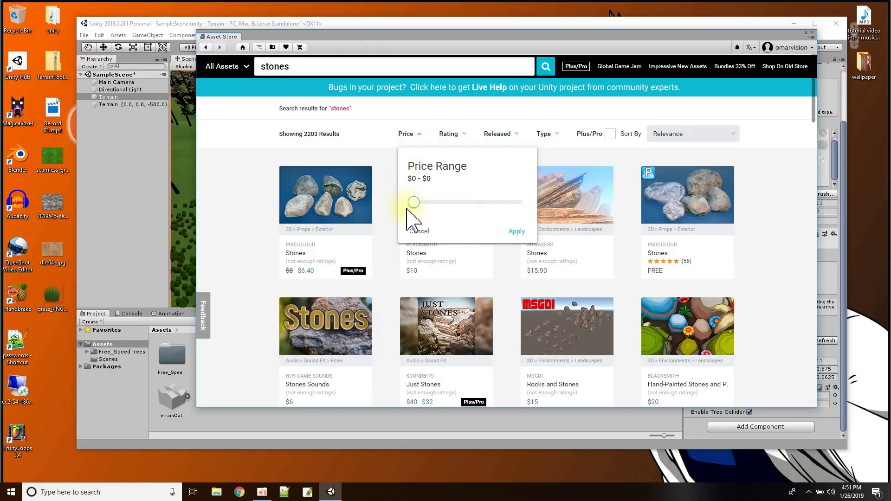
pyautogui.click(515, 232)
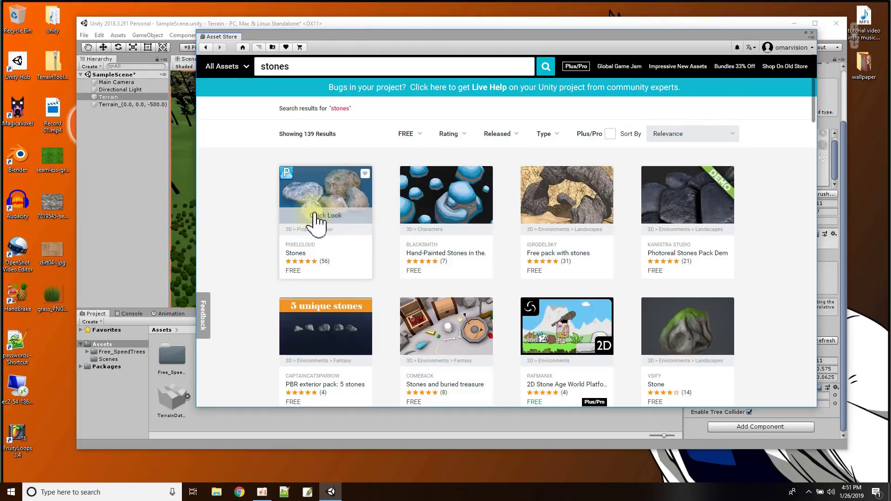
# Download Pixelcloud's free Stones package, import all its contents into the project, and close the Asset Store.
pyautogui.click(317, 215)
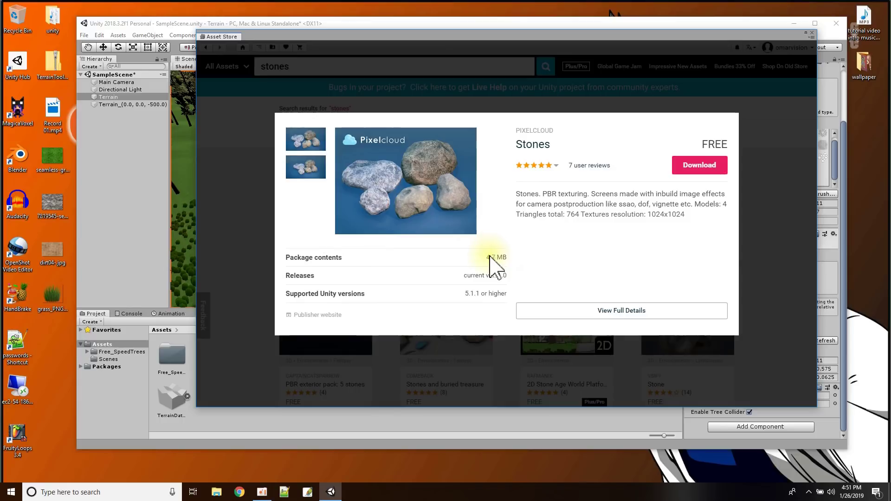
pyautogui.click(700, 166)
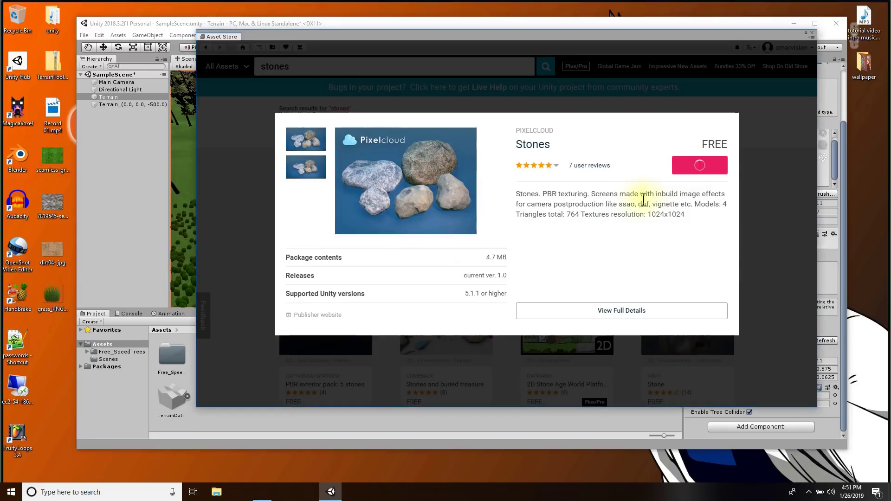
pyautogui.click(697, 168)
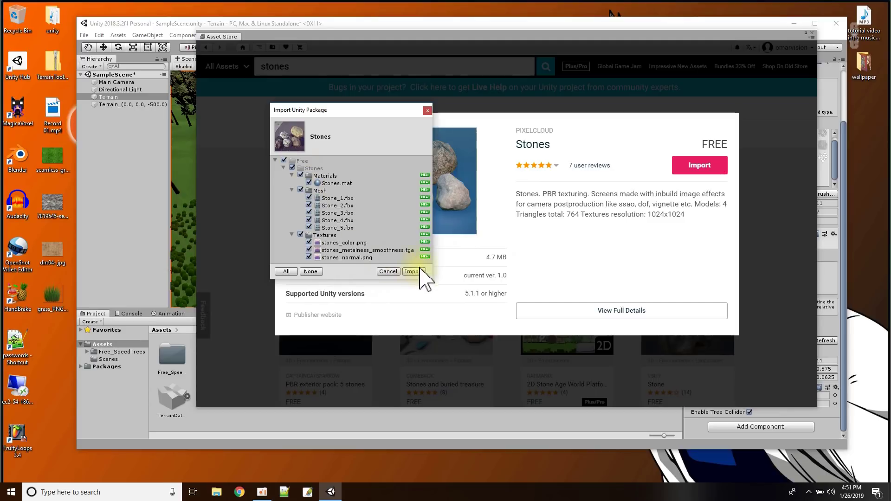
pyautogui.click(420, 271)
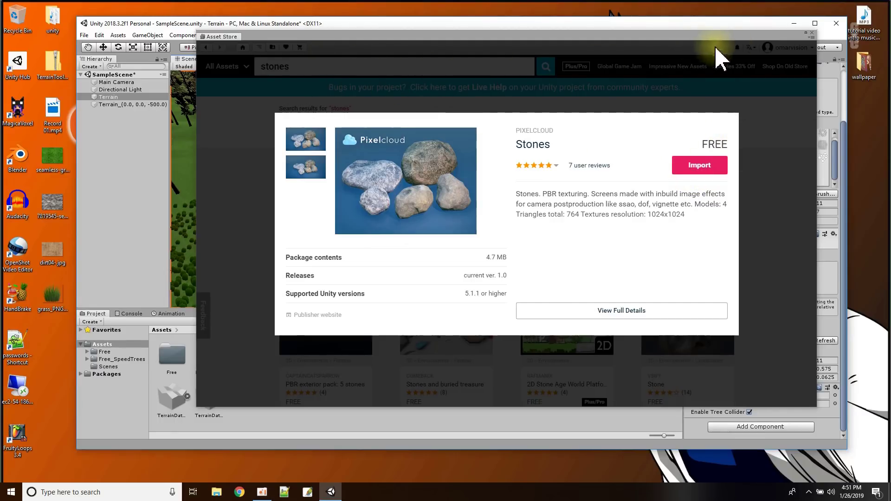
pyautogui.click(816, 41)
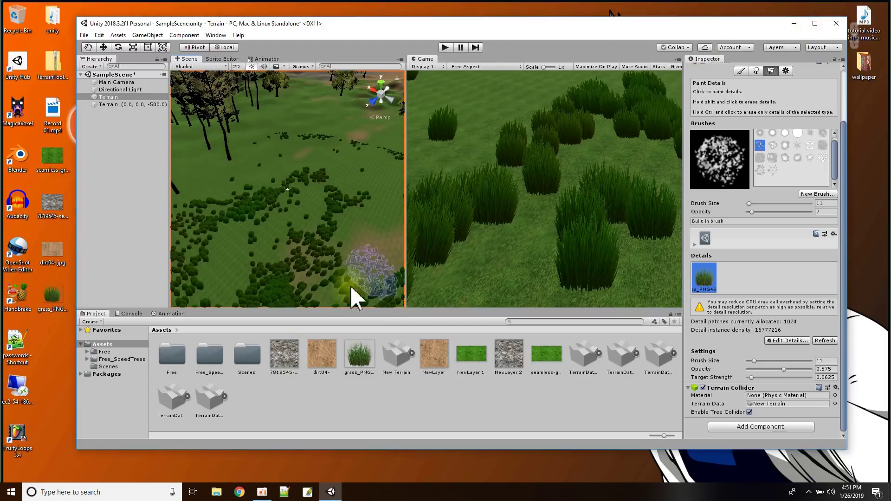
# Look through the imported Free/Stones/Mesh folder for the stone models and return to the Assets folder.
pyautogui.click(167, 355)
pyautogui.doubleClick(168, 356)
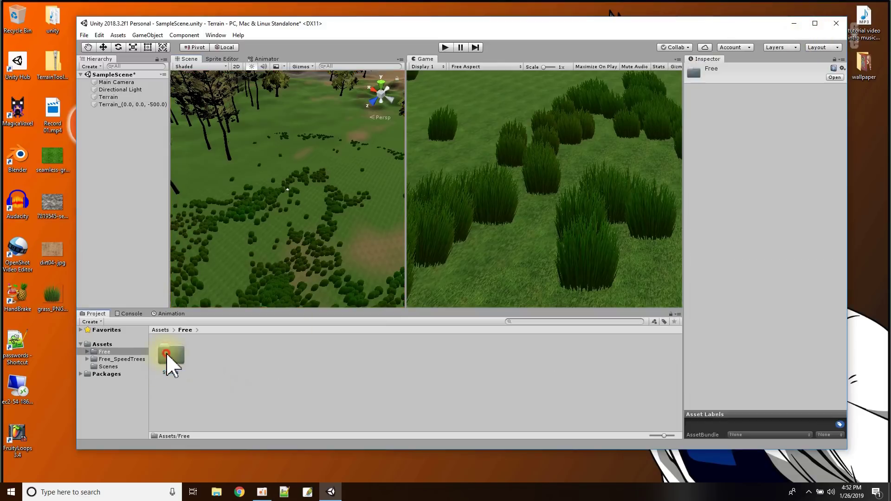
pyautogui.doubleClick(167, 354)
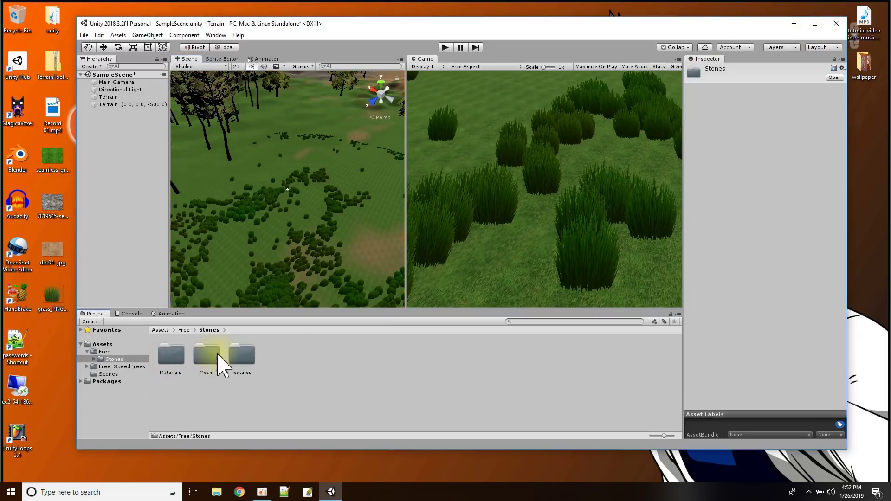
pyautogui.doubleClick(206, 359)
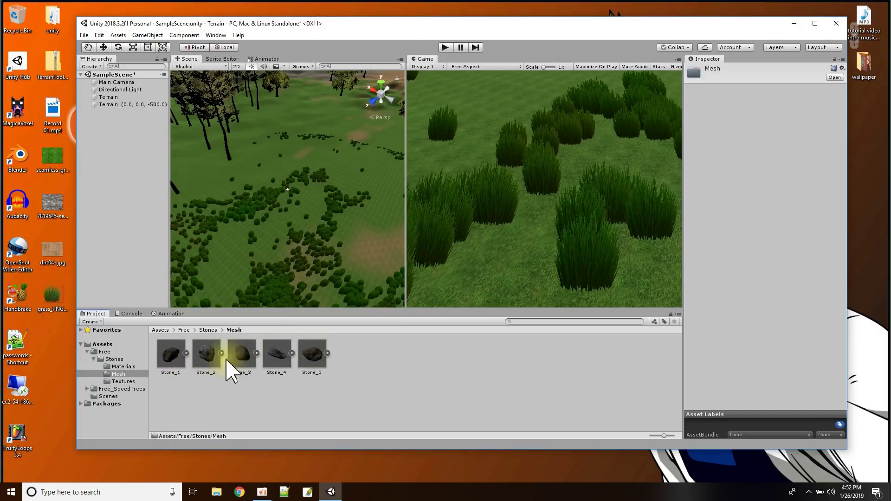
pyautogui.click(100, 344)
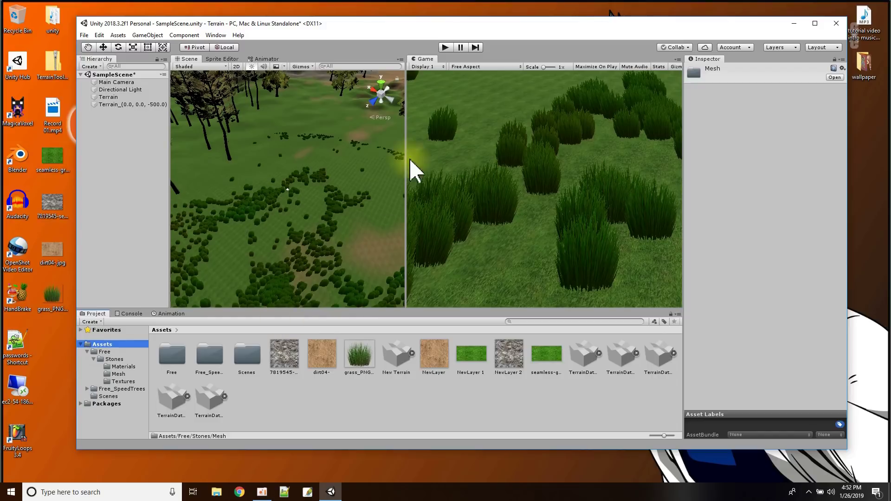
# Start a new detail mesh for the Terrain using Stone_2 as the detail object and Vertex Lit as the render mode.
pyautogui.click(119, 97)
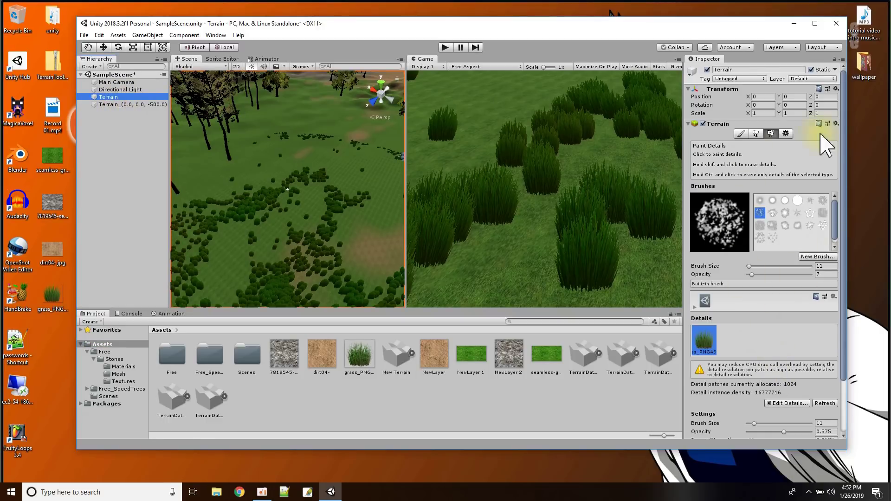
pyautogui.click(781, 404)
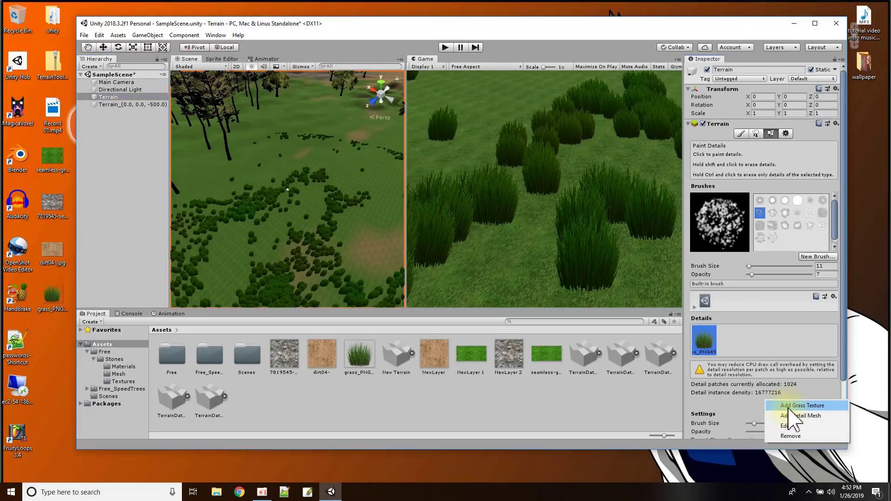
pyautogui.click(795, 417)
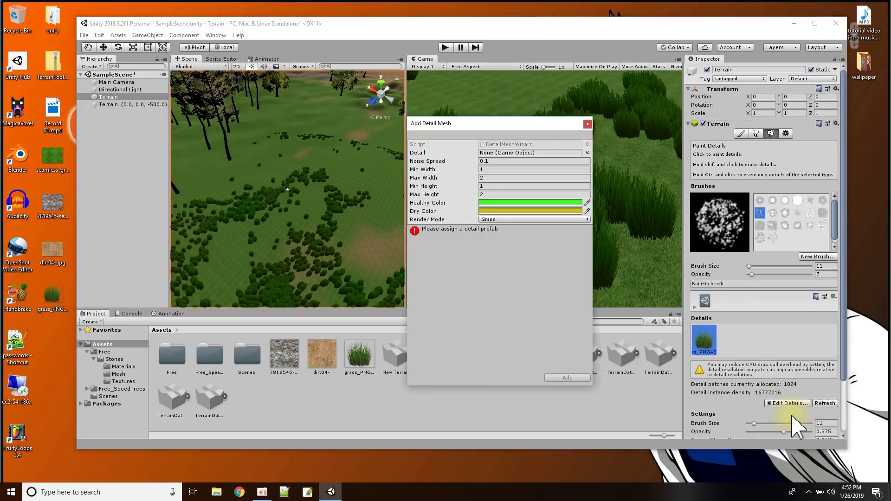
pyautogui.click(588, 153)
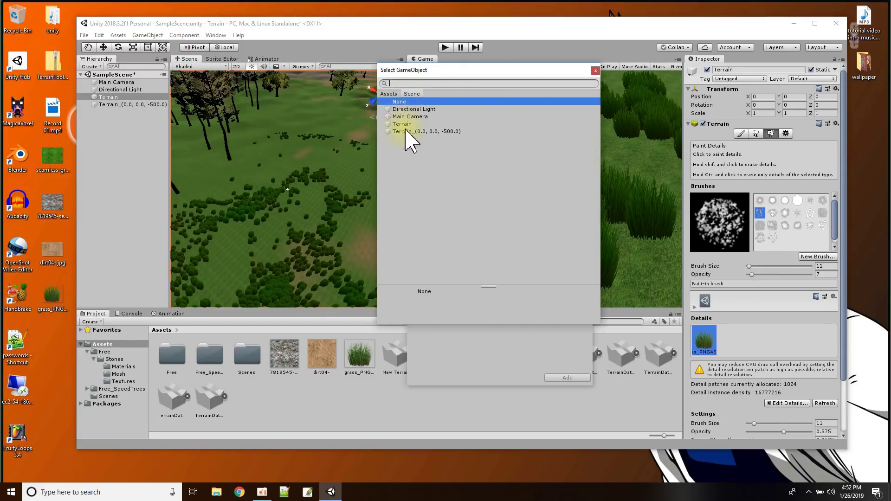
pyautogui.click(388, 94)
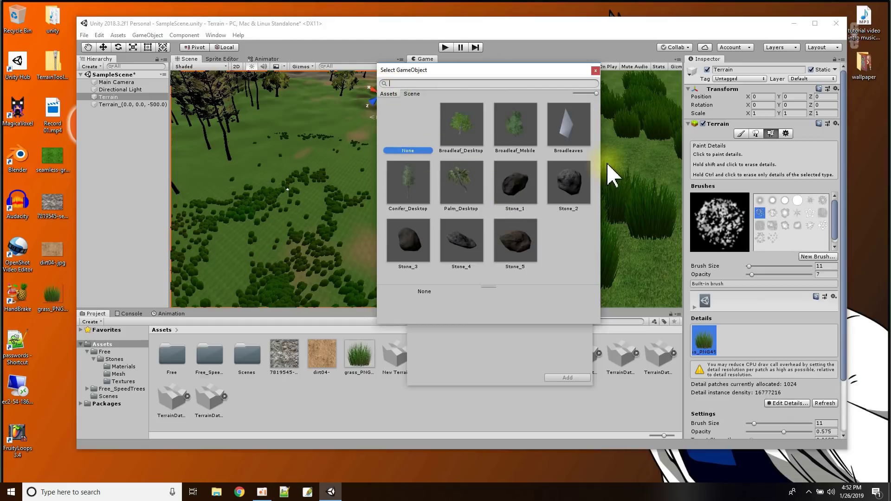
pyautogui.click(567, 182)
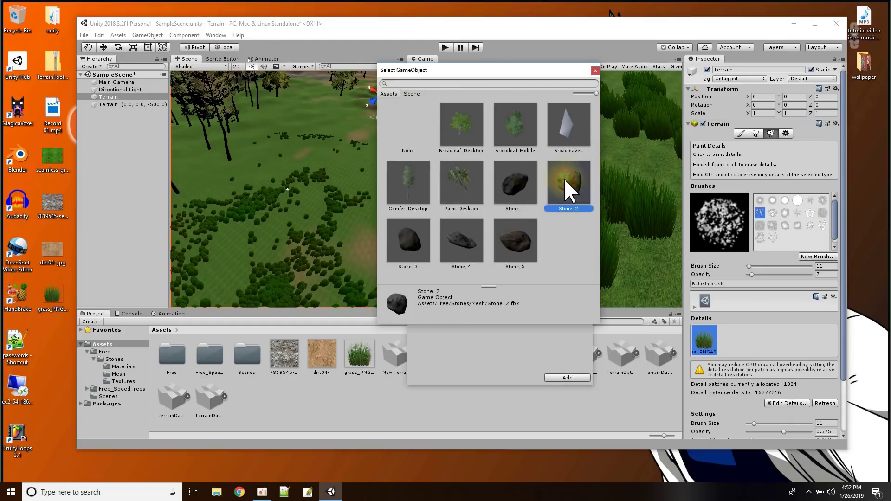
pyautogui.doubleClick(569, 188)
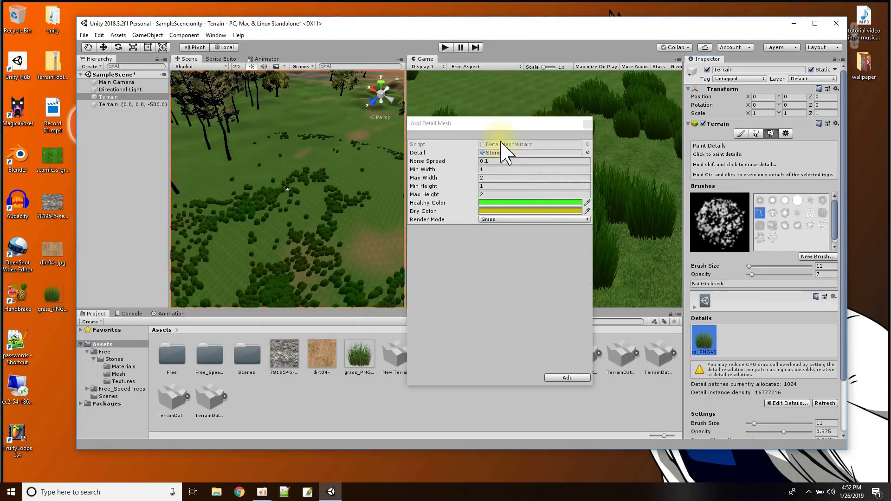
pyautogui.click(490, 221)
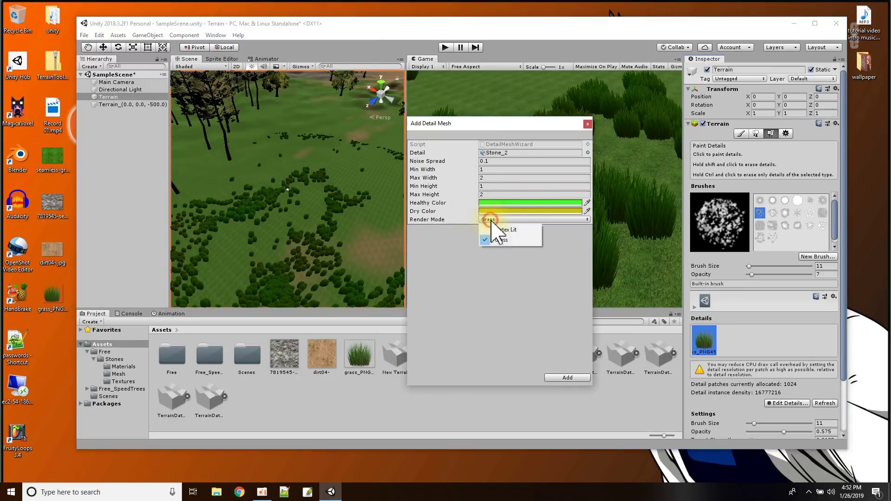
pyautogui.click(505, 230)
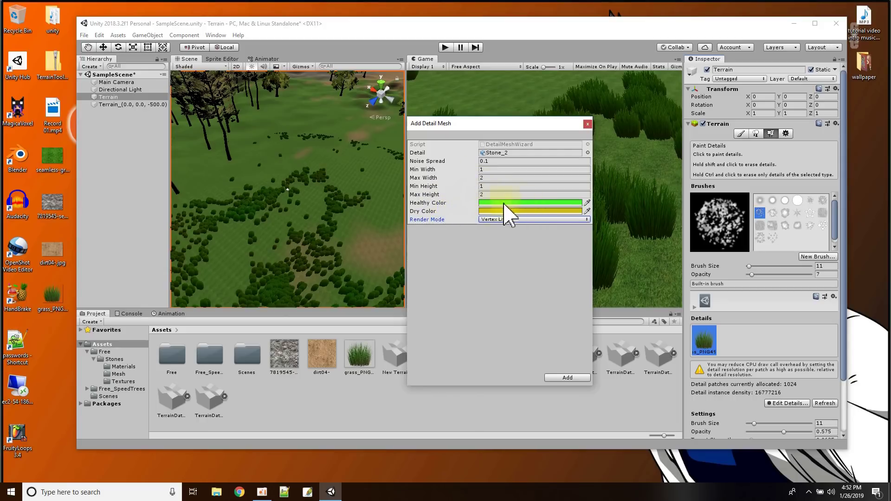
# Set the detail mesh's healthy color to near-white F8F8F8 and dry color to pale cream F1EDC7, and add the mesh.
pyautogui.click(566, 203)
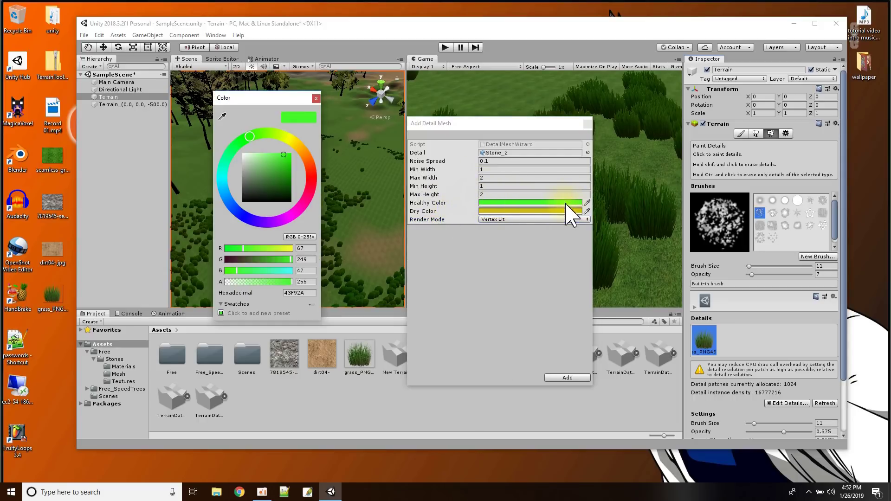
pyautogui.click(245, 157)
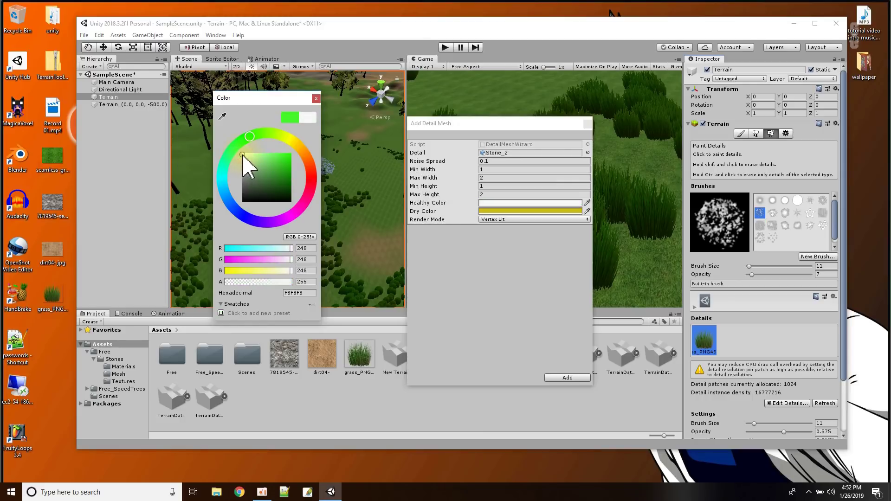
pyautogui.click(541, 211)
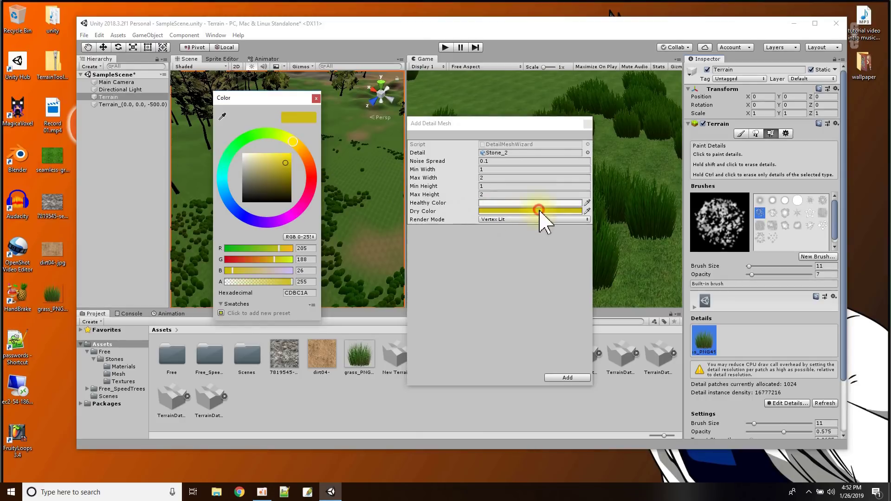
pyautogui.click(250, 157)
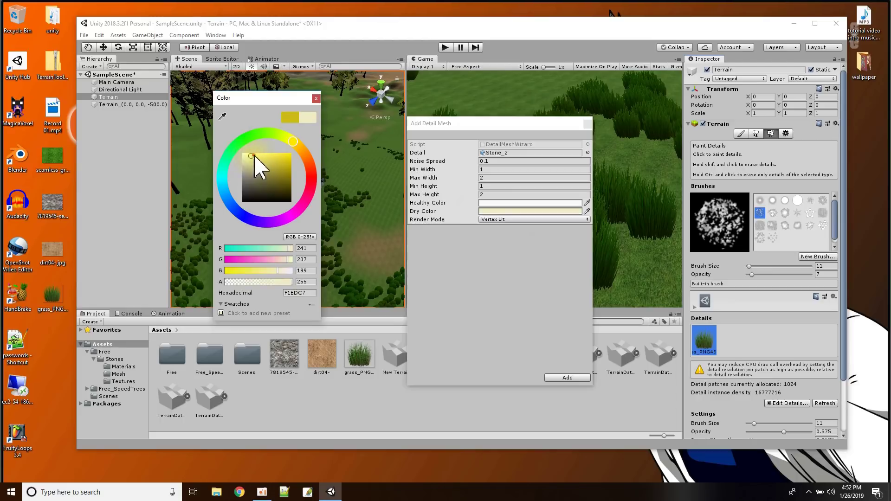
pyautogui.click(316, 99)
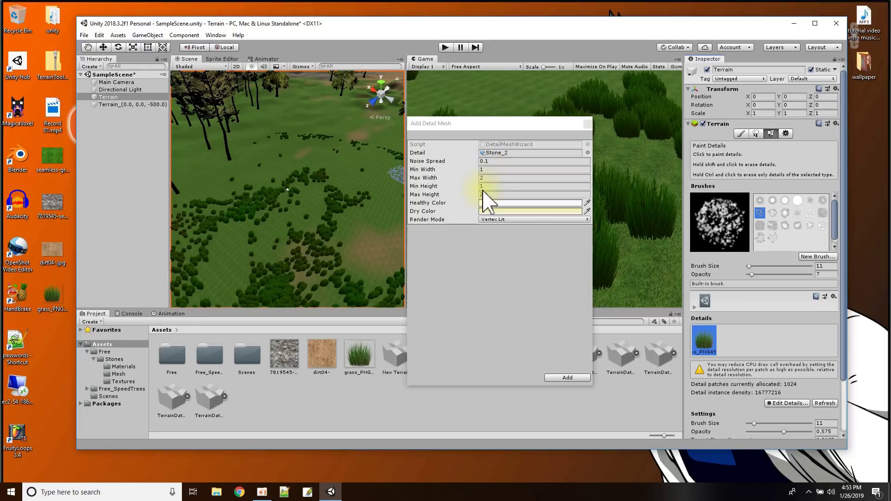
pyautogui.click(569, 378)
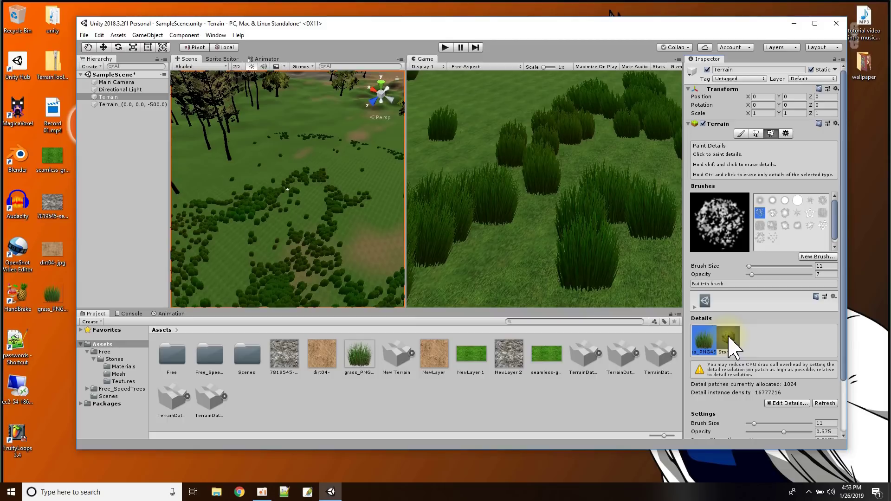
# Paint Stone_2 details over the grass patch with a brush size of 32.8 and inspect the stones up close.
pyautogui.click(732, 348)
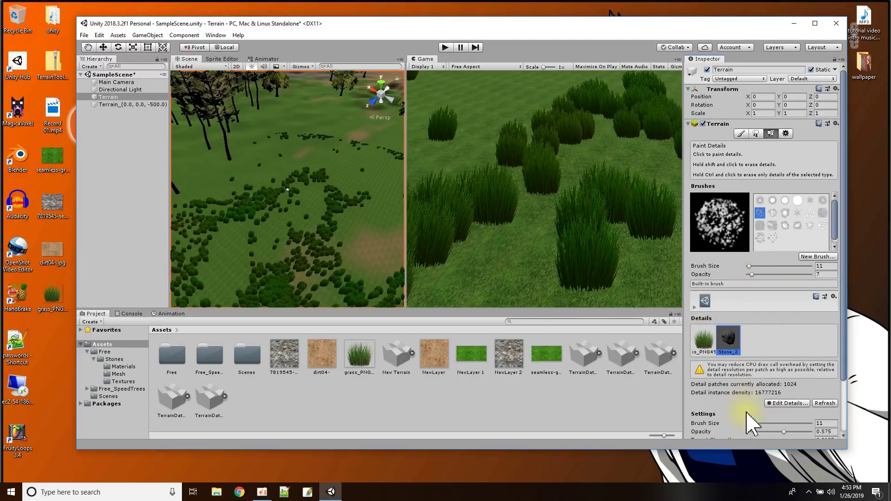
pyautogui.moveTo(753, 424); pyautogui.dragTo(762, 426)
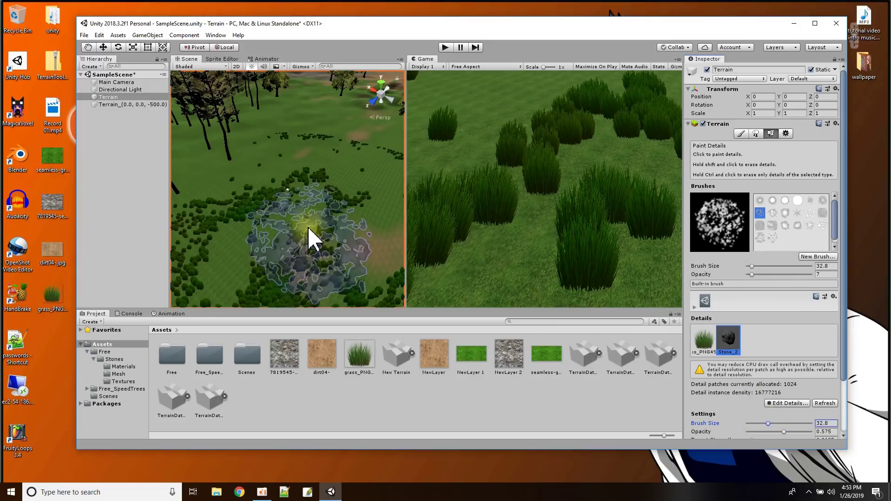
pyautogui.moveTo(338, 213); pyautogui.dragTo(304, 241)
pyautogui.scroll(3, 305, 241)
pyautogui.scroll(-2, 285, 204)
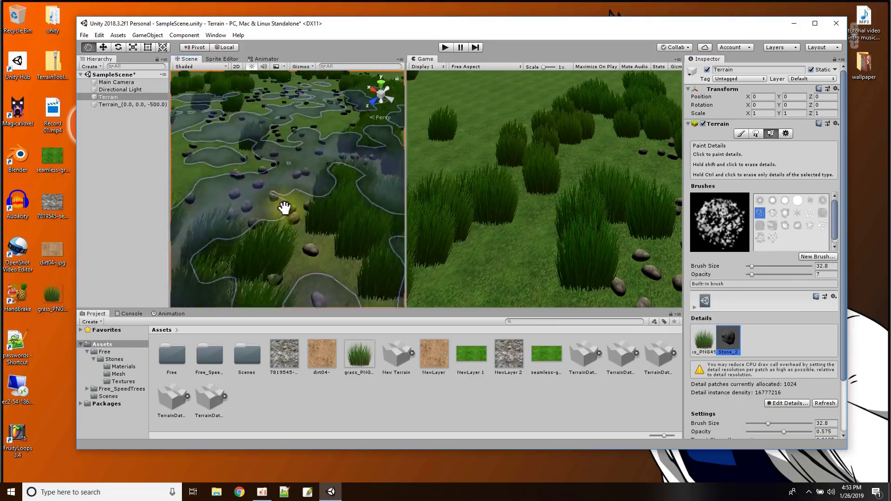
pyautogui.scroll(4, 277, 198)
pyautogui.scroll(-5, 278, 213)
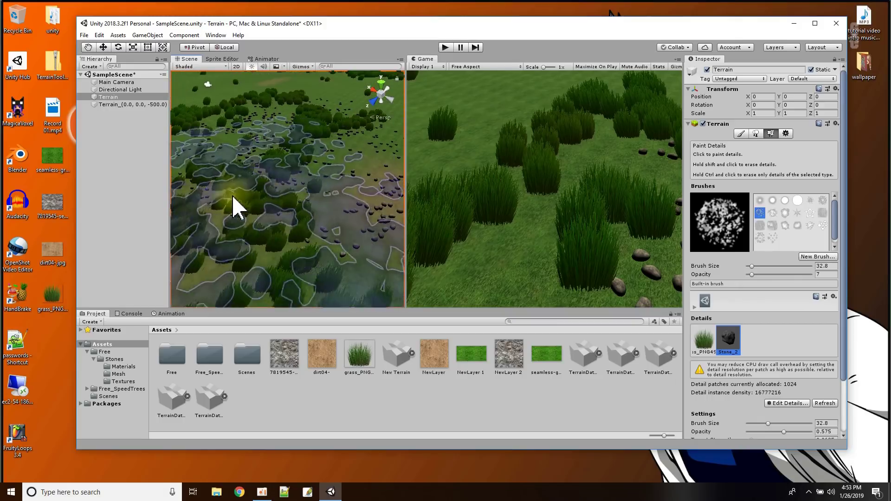
pyautogui.scroll(-3, 255, 194)
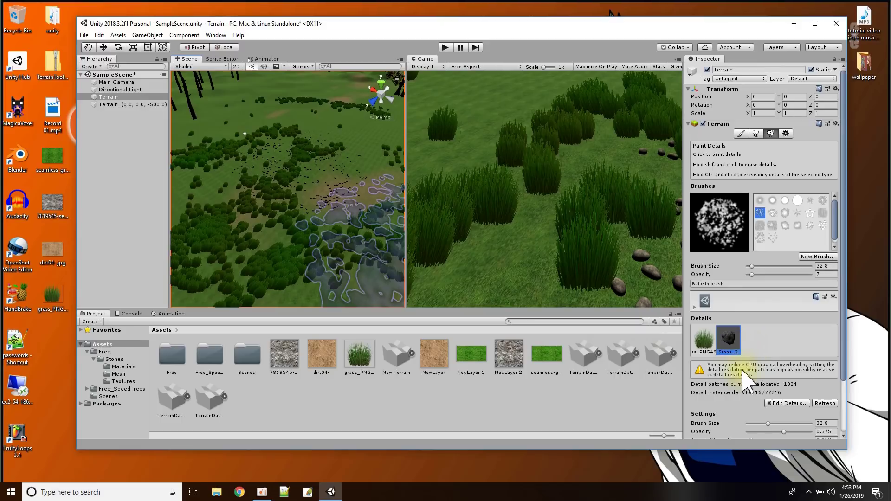
# Lower the detail opacity to 0.104 and paint sparser stones beyond and in front of the grass patch.
pyautogui.scroll(-3, 752, 377)
pyautogui.moveTo(783, 377); pyautogui.dragTo(770, 376)
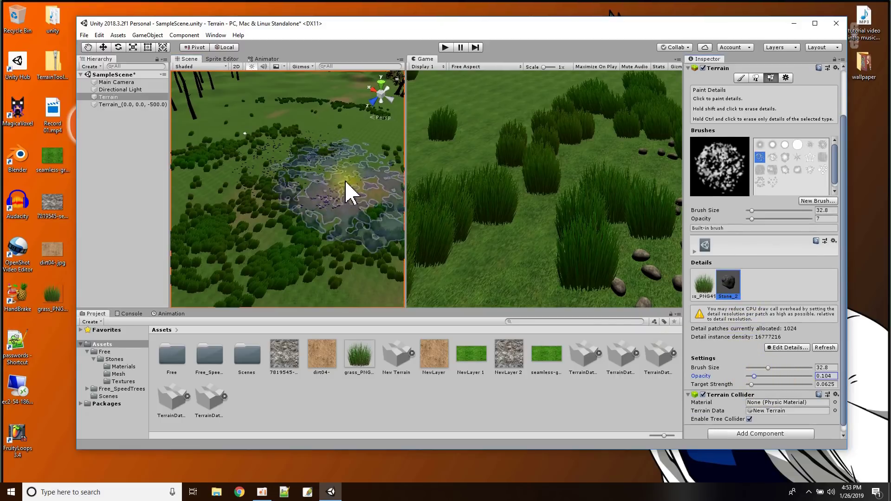
pyautogui.scroll(-3, 332, 184)
pyautogui.click(293, 134)
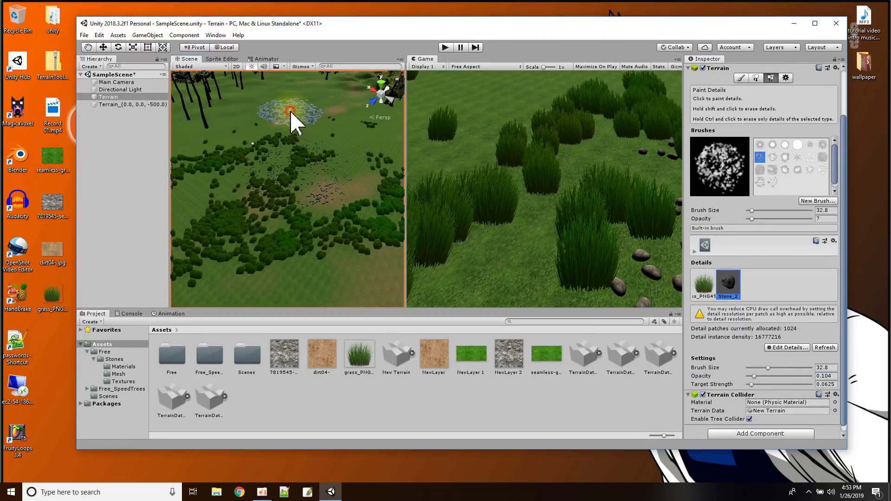
pyautogui.moveTo(230, 230)
pyautogui.mouseDown()
pyautogui.moveTo(319, 269)
pyautogui.moveTo(332, 253)
pyautogui.mouseUp()
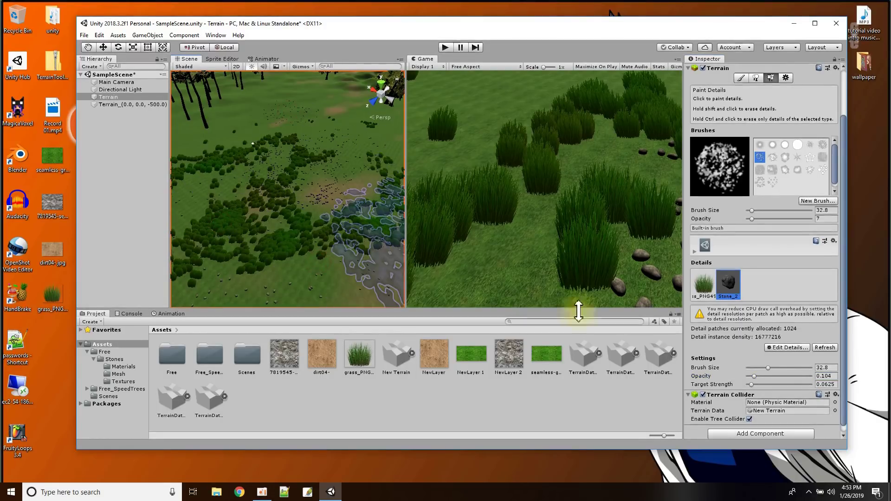
# Reduce the brush size to 8.8 and dab small groups of stones among the grass clumps.
pyautogui.moveTo(768, 368); pyautogui.dragTo(762, 365)
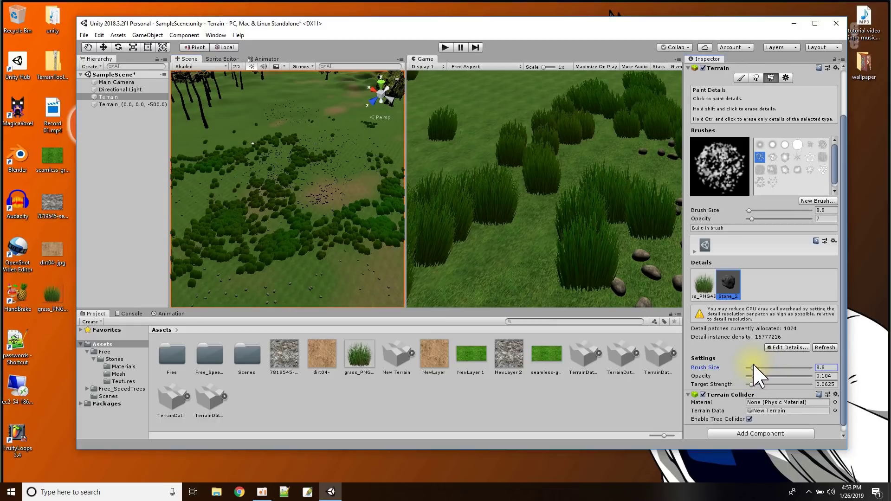
pyautogui.click(324, 176)
pyautogui.click(272, 178)
pyautogui.click(279, 158)
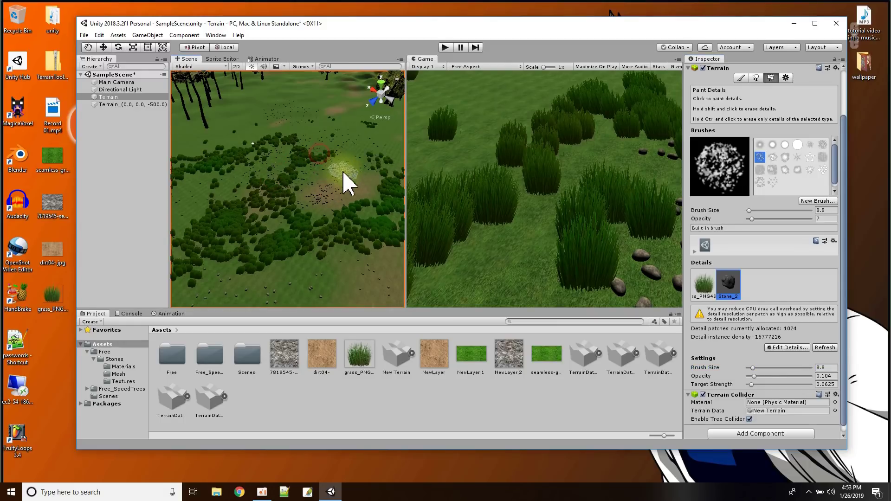
pyautogui.click(277, 159)
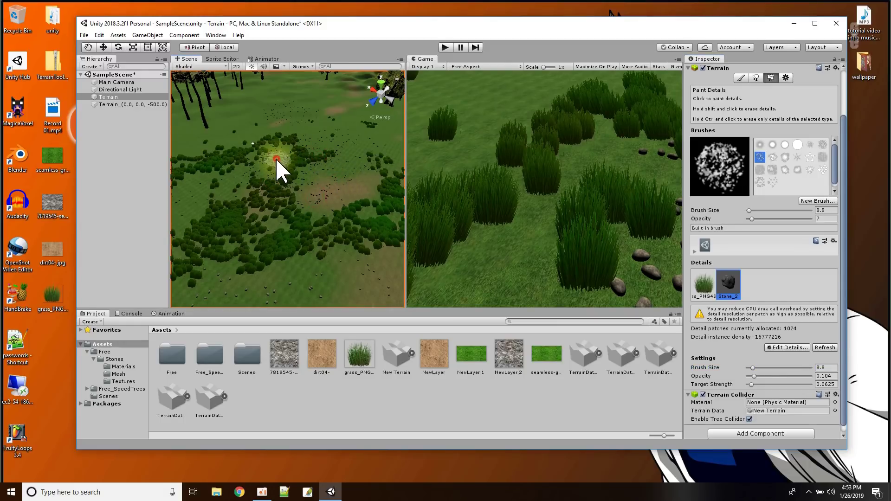
# Look over the painted stones and grass up close, and save the scene.
pyautogui.scroll(5, 332, 243)
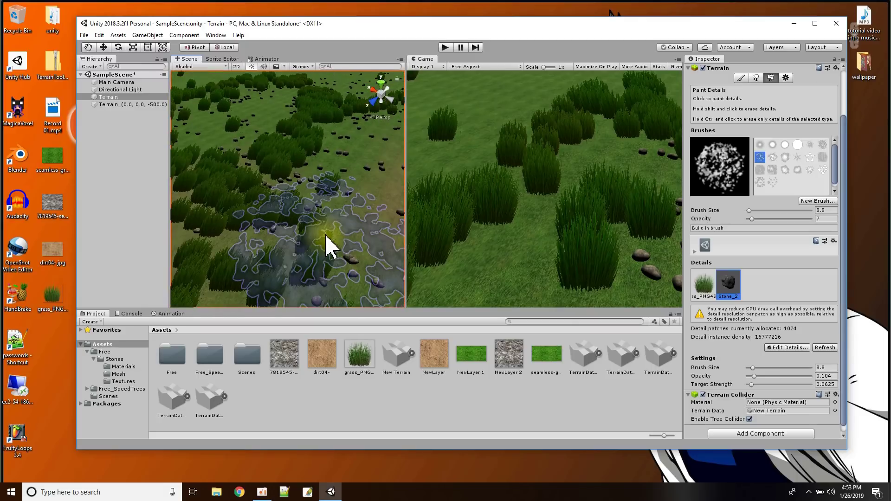
pyautogui.scroll(-5, 360, 153)
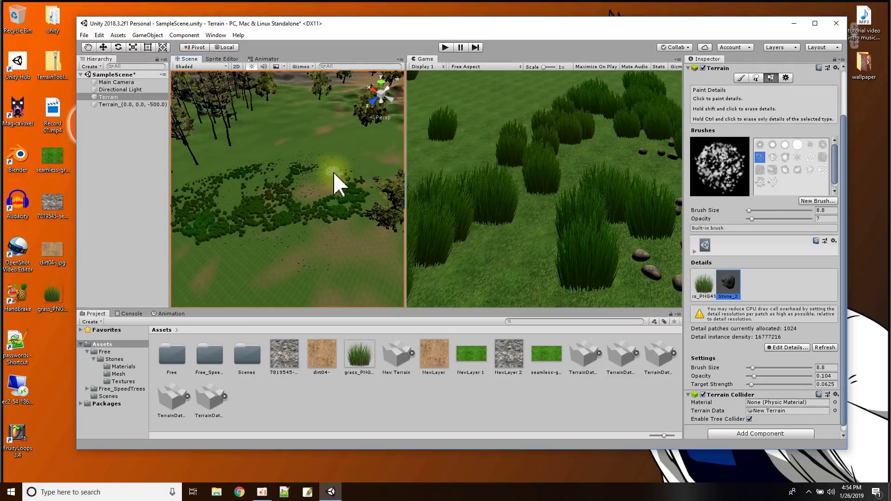
pyautogui.click(84, 35)
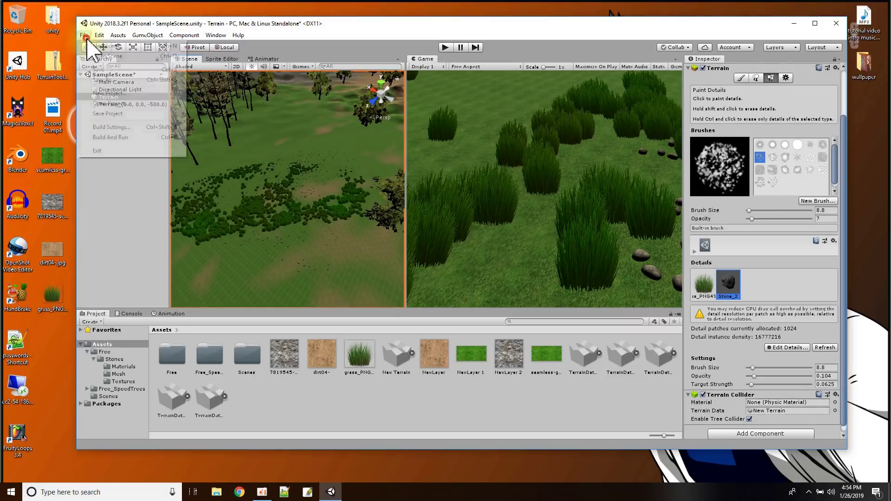
pyautogui.click(107, 69)
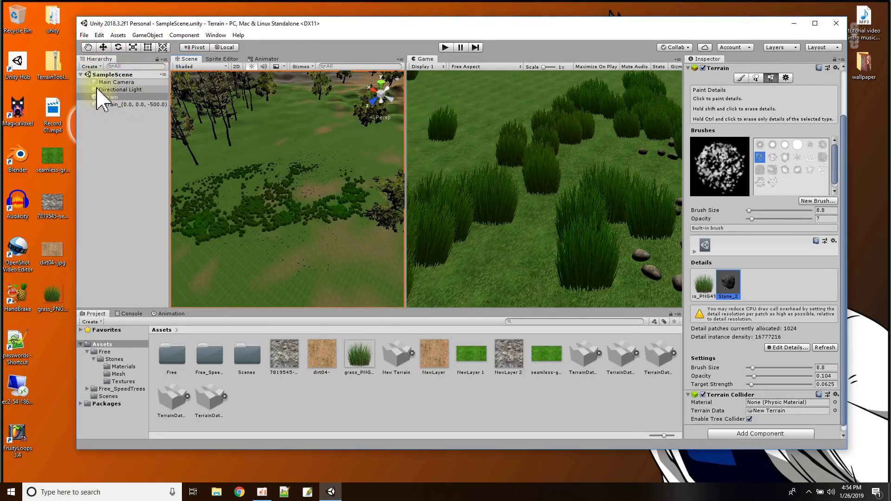
# Add a 3D capsule to SampleScene and locate it relative to the terrain.
pyautogui.click(105, 74)
pyautogui.rightClick(100, 75)
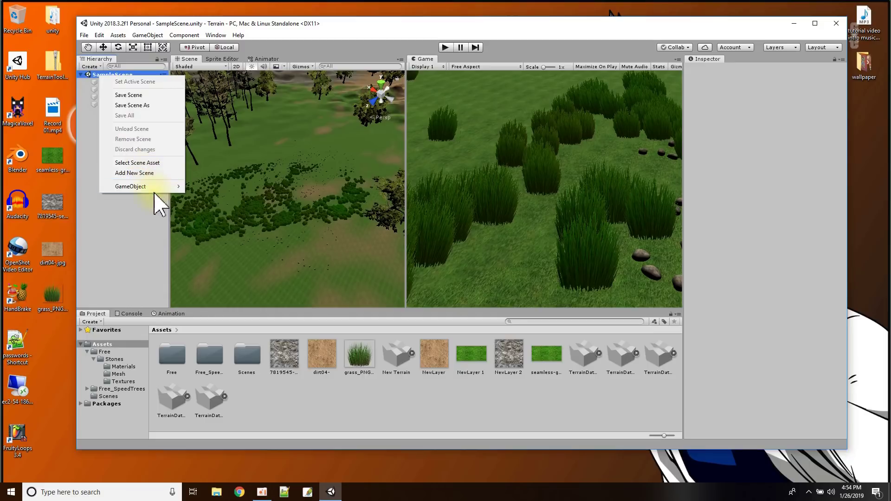
pyautogui.moveTo(158, 188)
pyautogui.moveTo(207, 197)
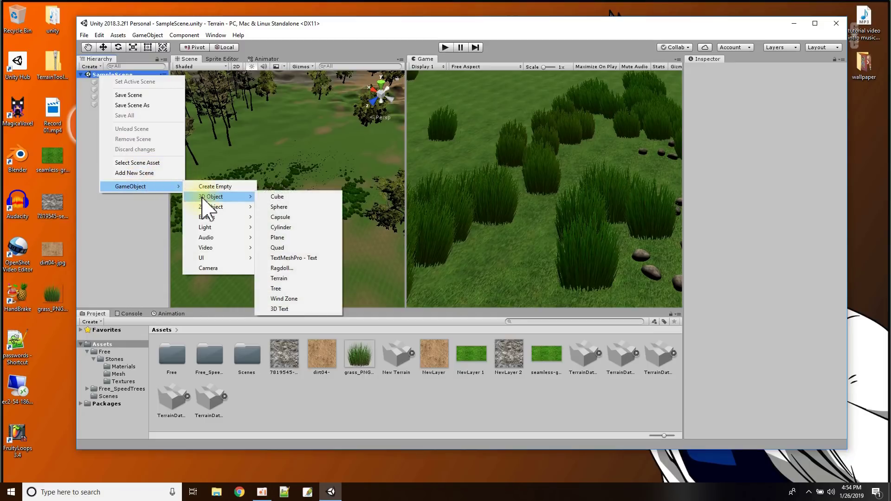
pyautogui.click(281, 217)
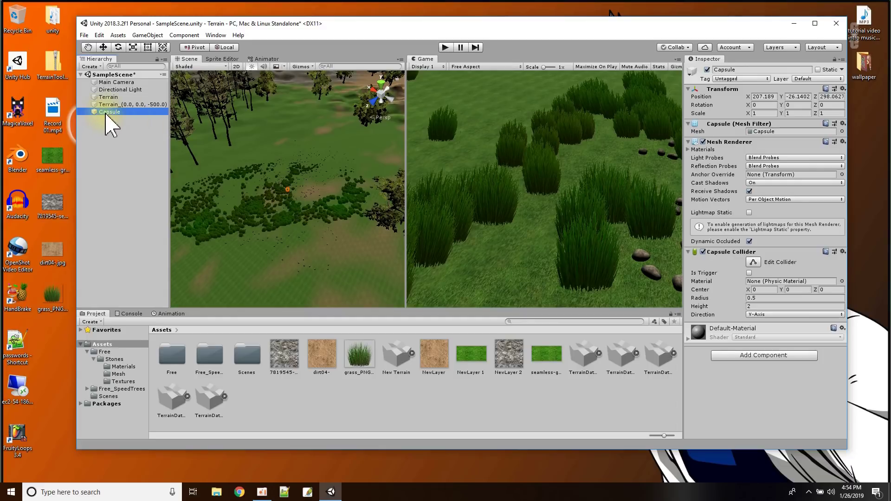
pyautogui.doubleClick(107, 112)
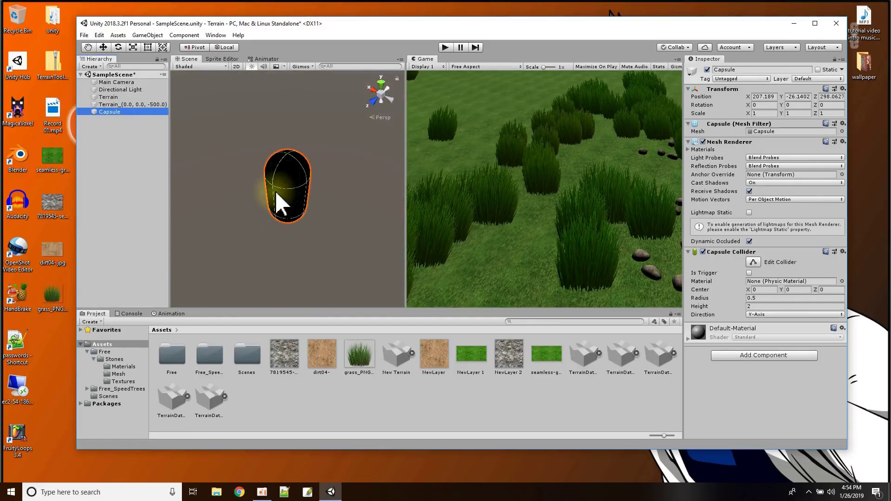
pyautogui.scroll(-5, 276, 194)
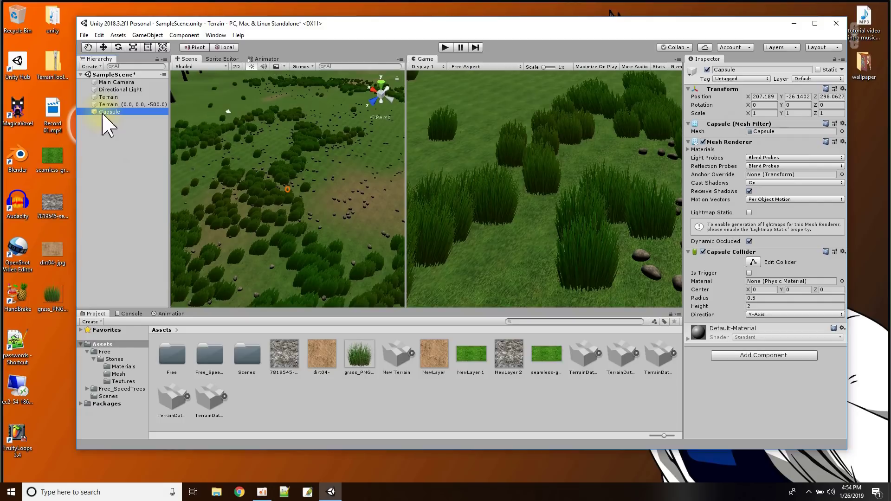
# Set the capsule's Y position to 10, and fine-tune it to 11.65 so it stands above the ground.
pyautogui.click(792, 96)
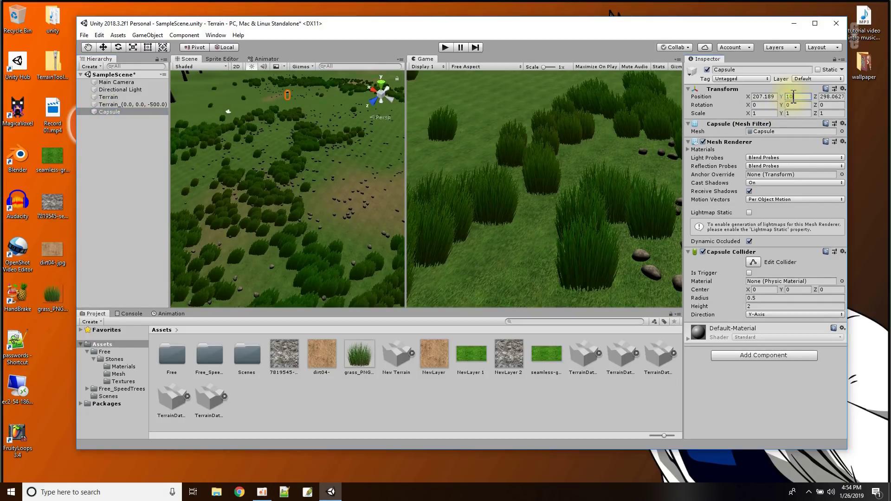
pyautogui.doubleClick(122, 112)
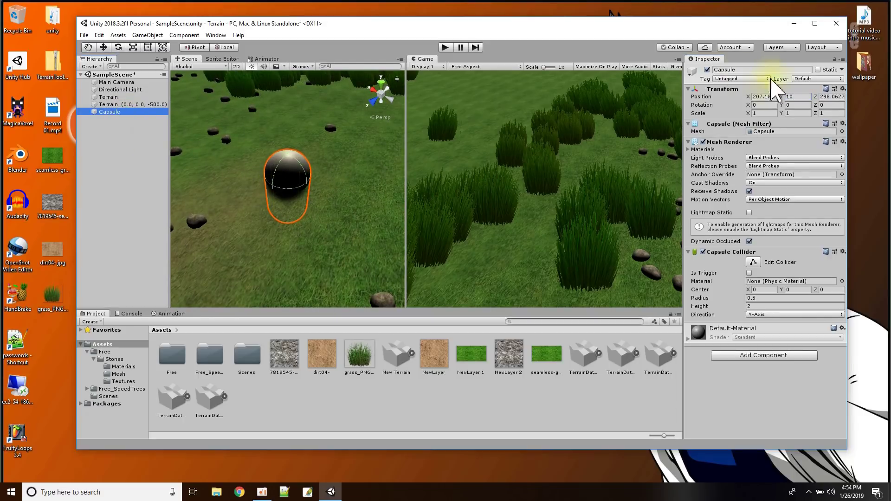
pyautogui.moveTo(784, 99); pyautogui.dragTo(805, 96)
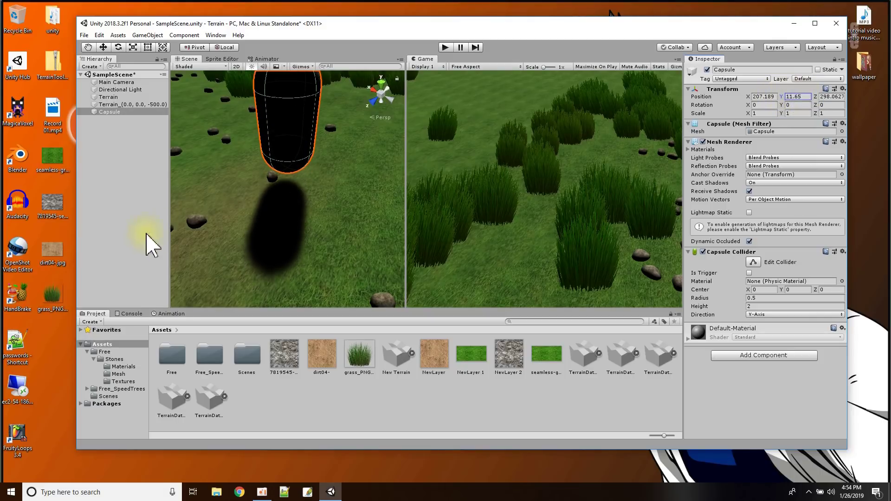
pyautogui.scroll(-3, 284, 212)
pyautogui.keyDown('alt'); pyautogui.moveTo(285, 223); pyautogui.dragTo(436, 215); pyautogui.keyUp('alt')
pyautogui.keyDown('alt'); pyautogui.moveTo(302, 209); pyautogui.dragTo(488, 231); pyautogui.keyUp('alt')
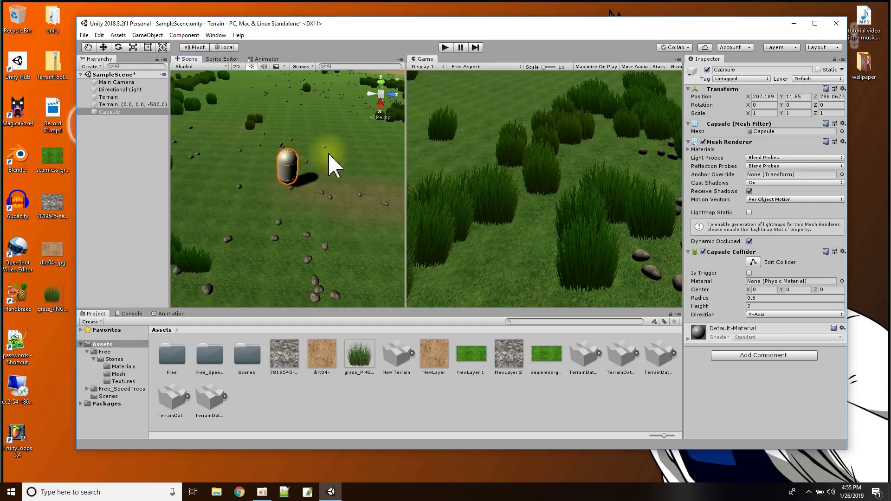
# Make the Main Camera a child of the capsule.
pyautogui.moveTo(106, 83); pyautogui.dragTo(115, 113)
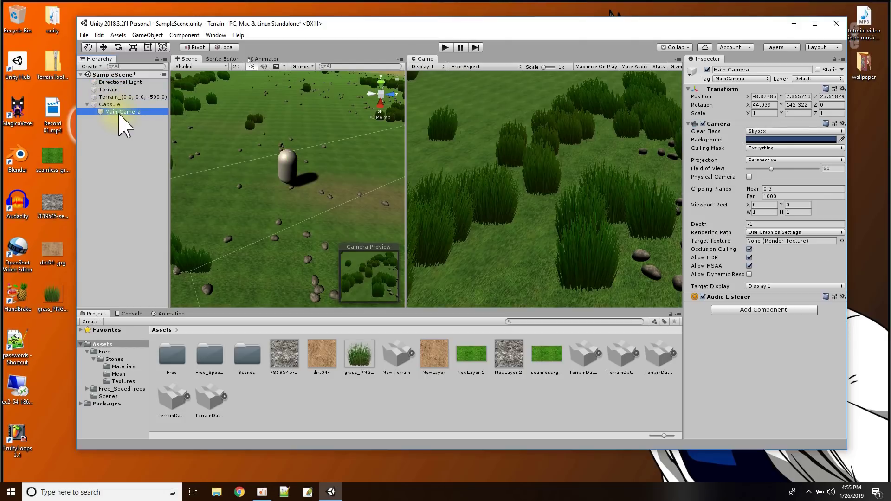
pyautogui.scroll(-5, 328, 219)
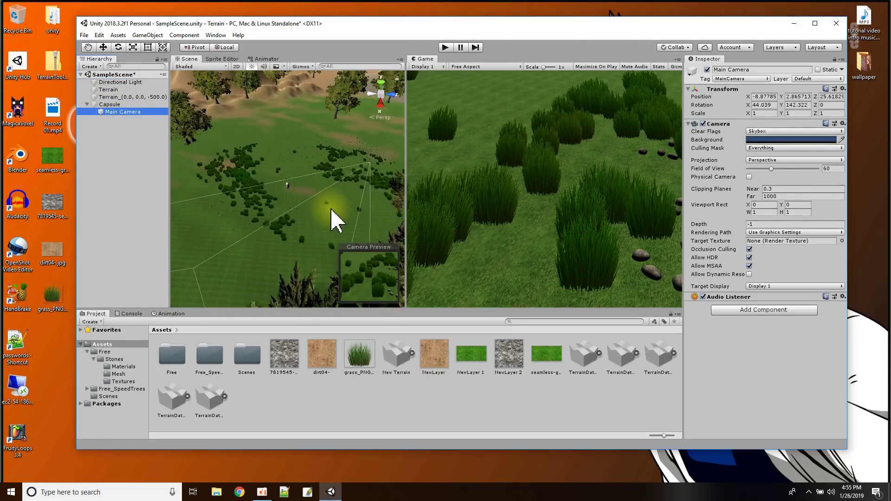
pyautogui.scroll(2, 334, 216)
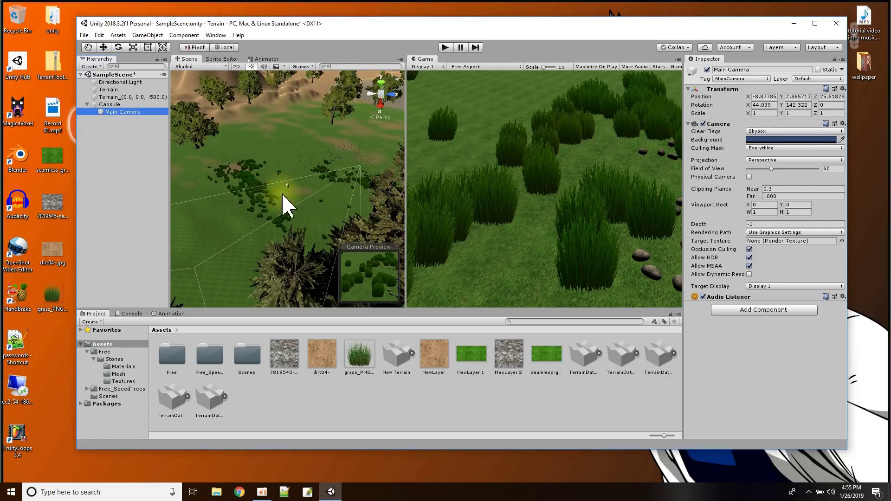
pyautogui.scroll(3, 299, 218)
pyautogui.scroll(-4, 372, 195)
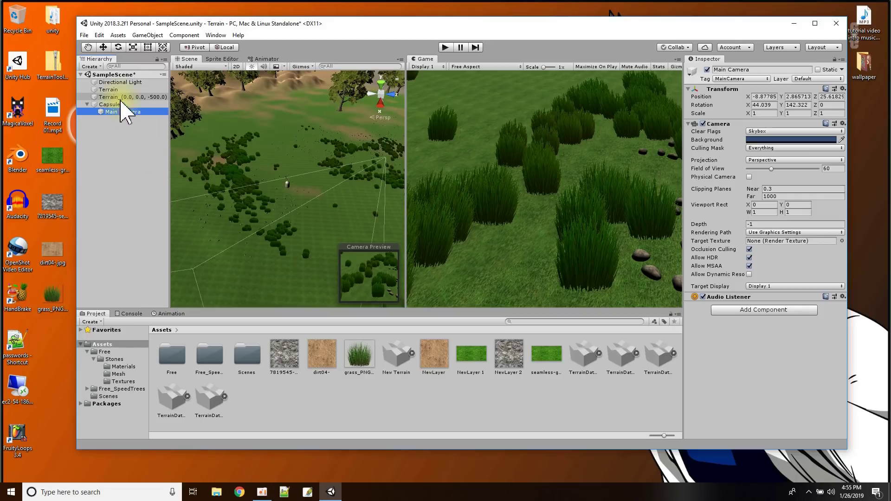
# Rename the capsule to Player and save the scene.
pyautogui.click(119, 105)
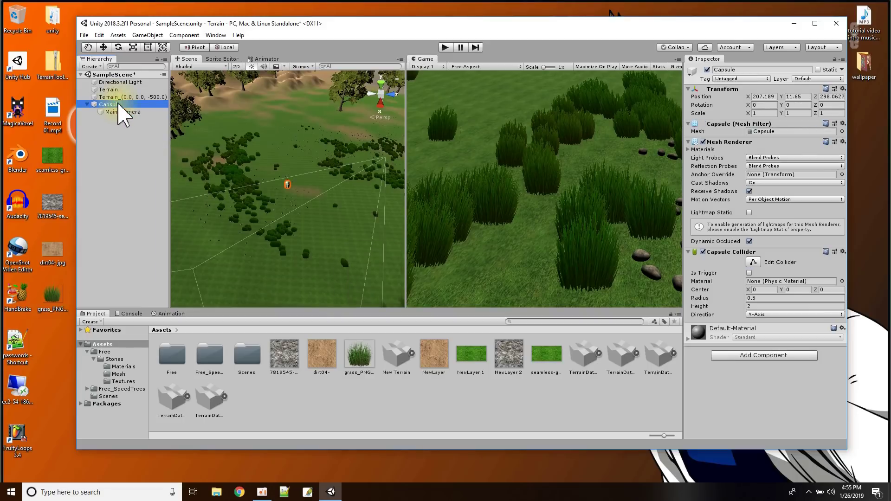
pyautogui.click(118, 104)
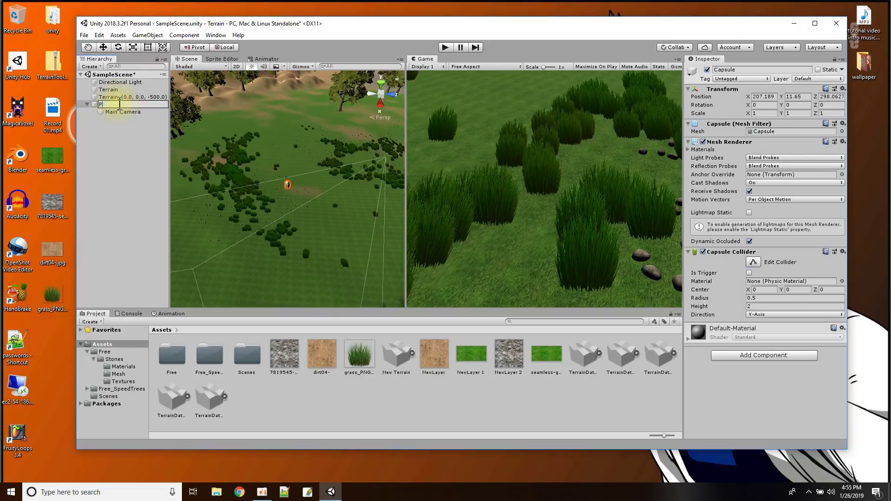
pyautogui.press('Return')
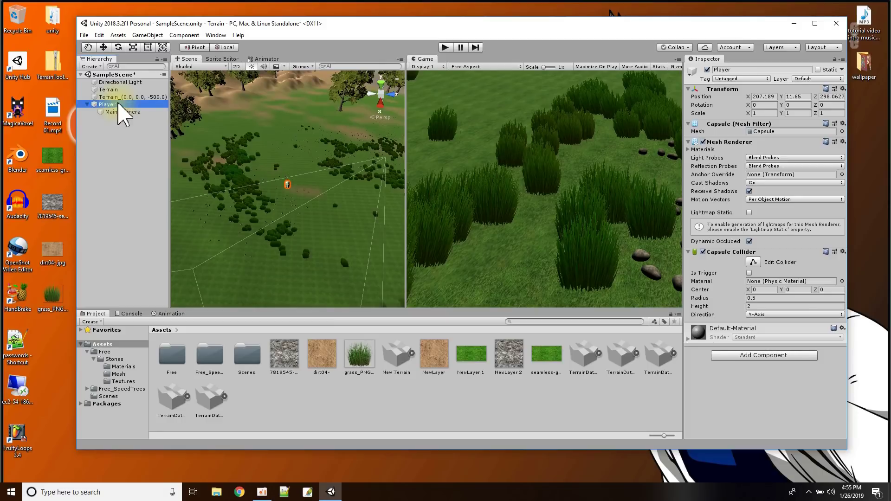
pyautogui.click(85, 36)
pyautogui.click(97, 68)
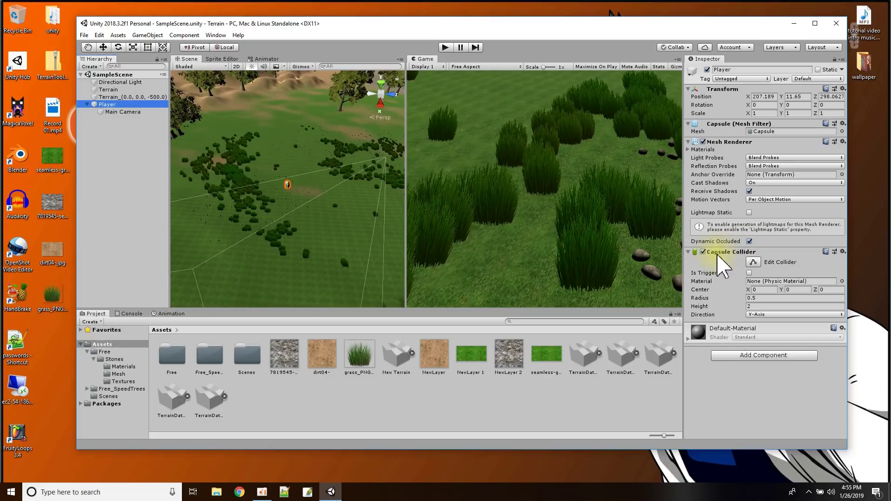
# Add a Rigidbody physics component to the Player object.
pyautogui.click(740, 356)
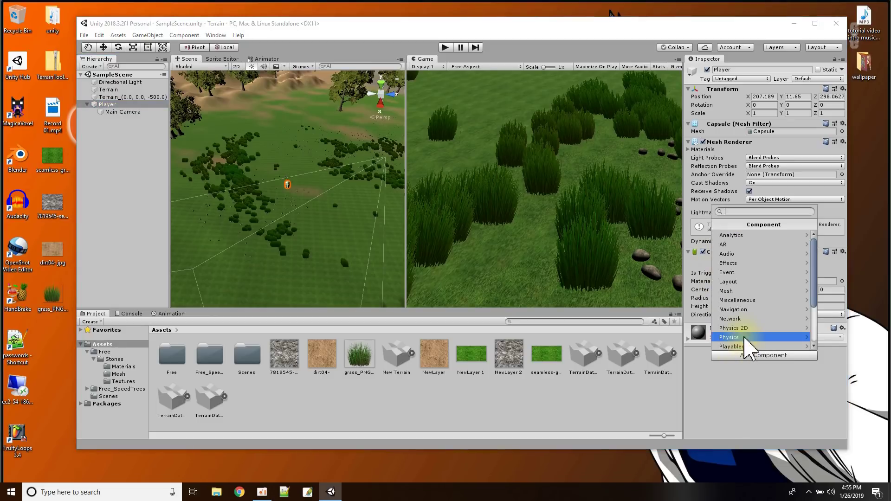
pyautogui.click(744, 336)
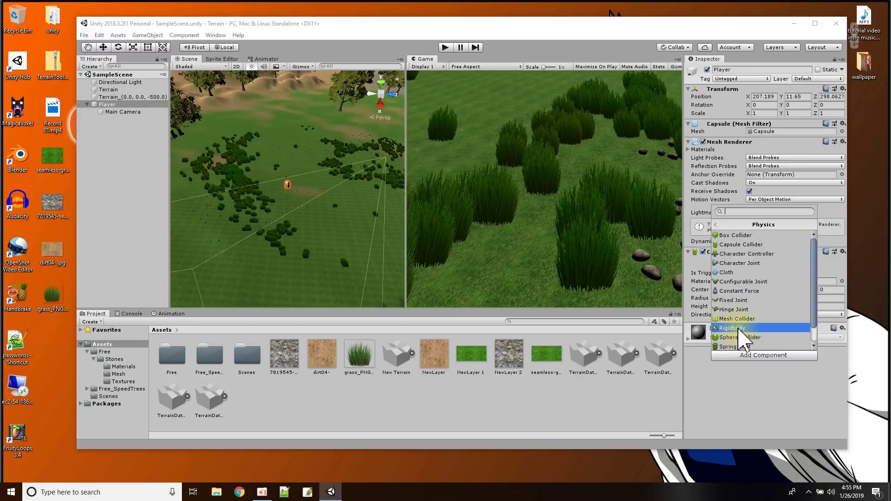
pyautogui.click(738, 328)
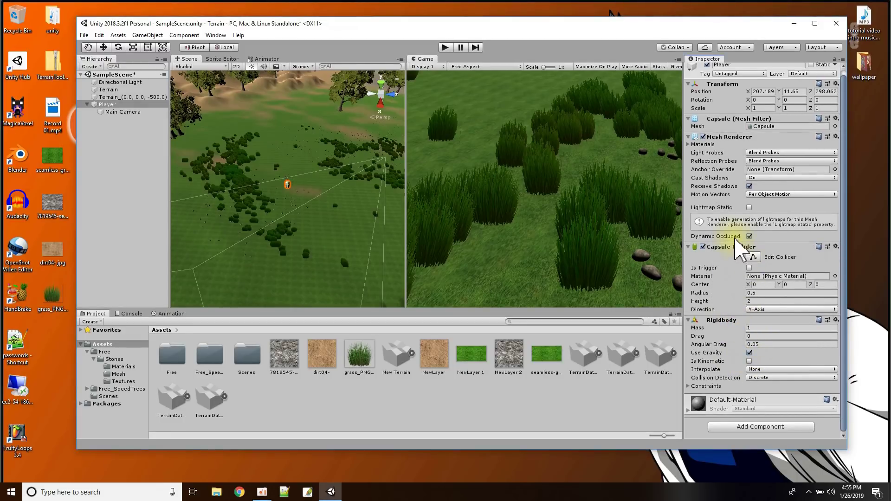
# Align the Main Camera with a closer scene view looking down at the Player capsule.
pyautogui.scroll(5, 285, 260)
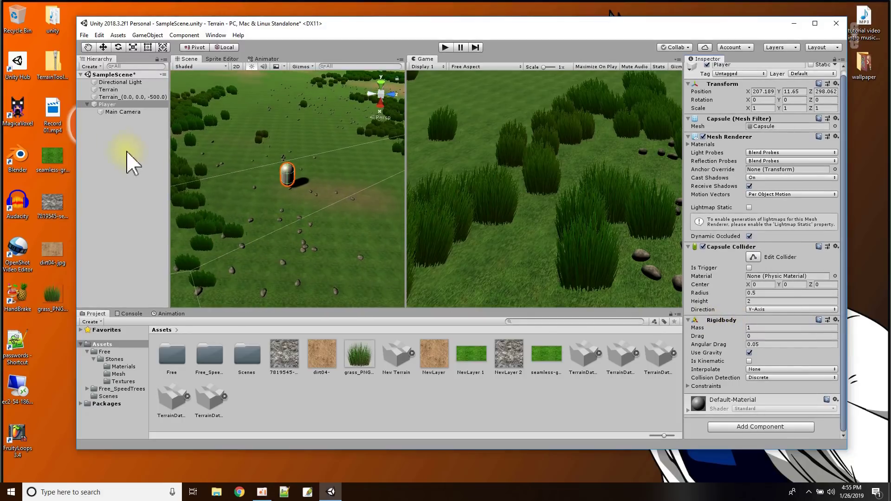
pyautogui.click(122, 111)
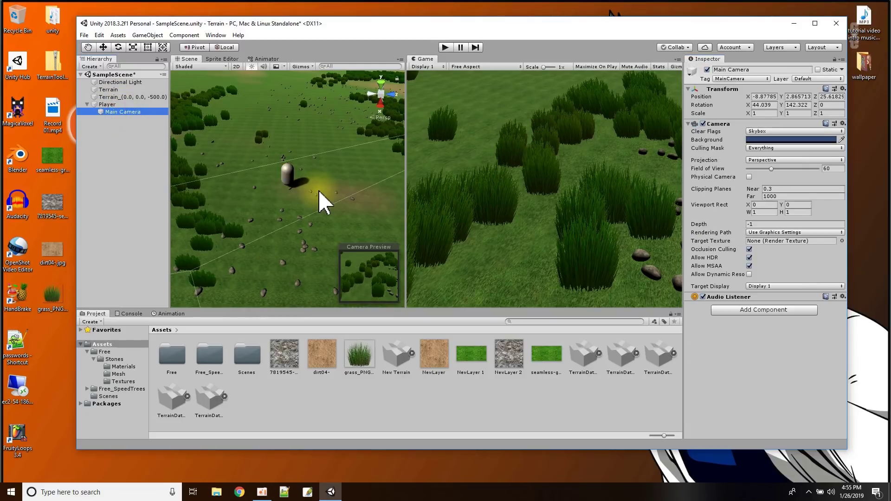
pyautogui.hotkey('ctrl', 'shift', 'f')
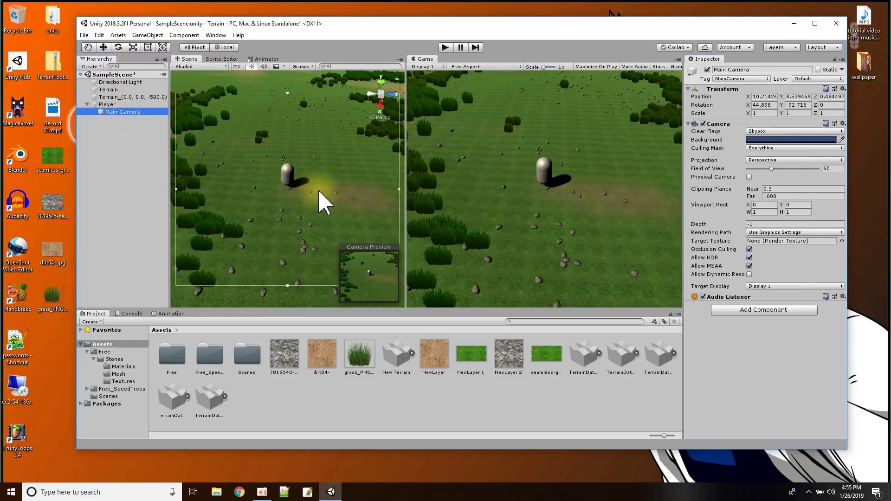
# Raise the Player to a Y position of 15.39 and play-test its fall under gravity.
pyautogui.click(104, 104)
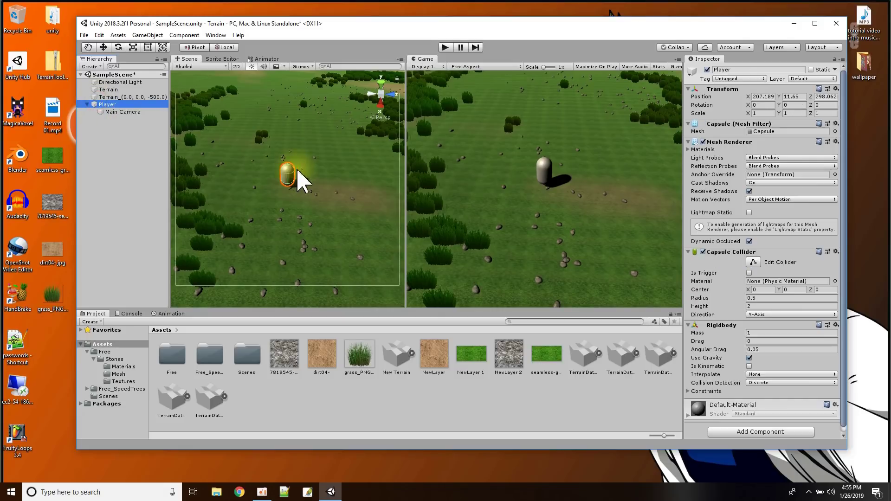
pyautogui.click(103, 47)
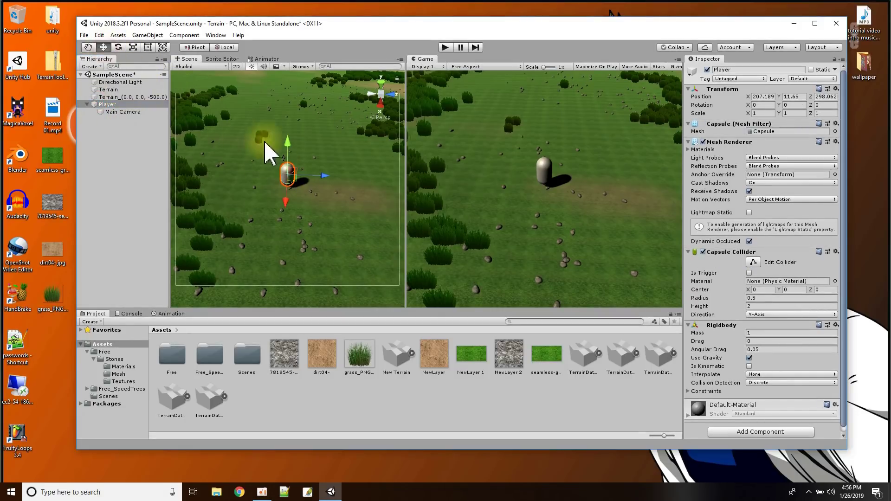
pyautogui.moveTo(292, 148); pyautogui.dragTo(294, 114)
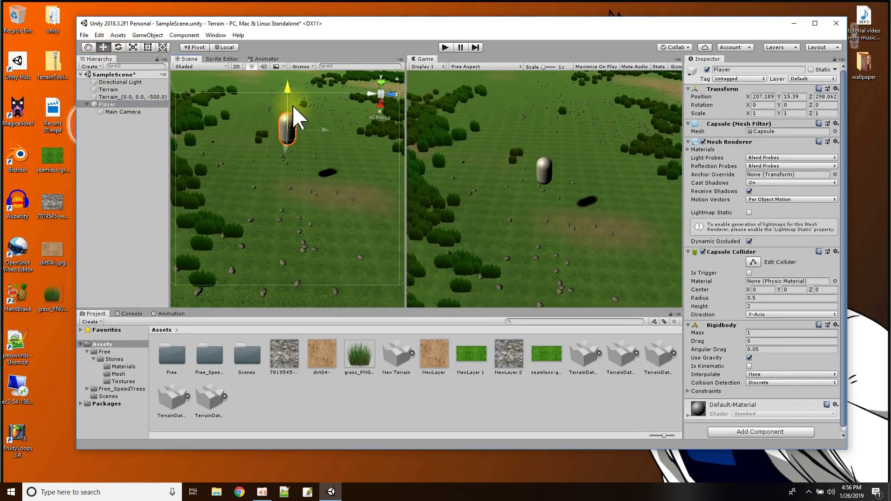
pyautogui.click(444, 46)
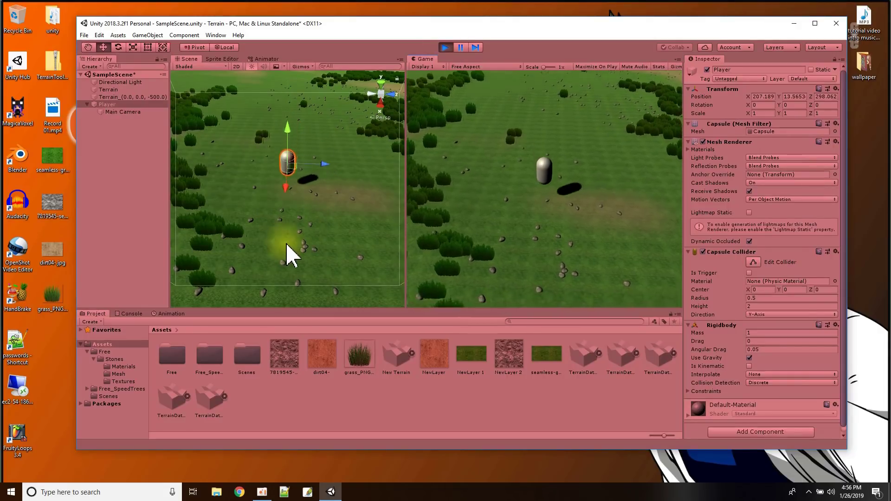
pyautogui.click(445, 48)
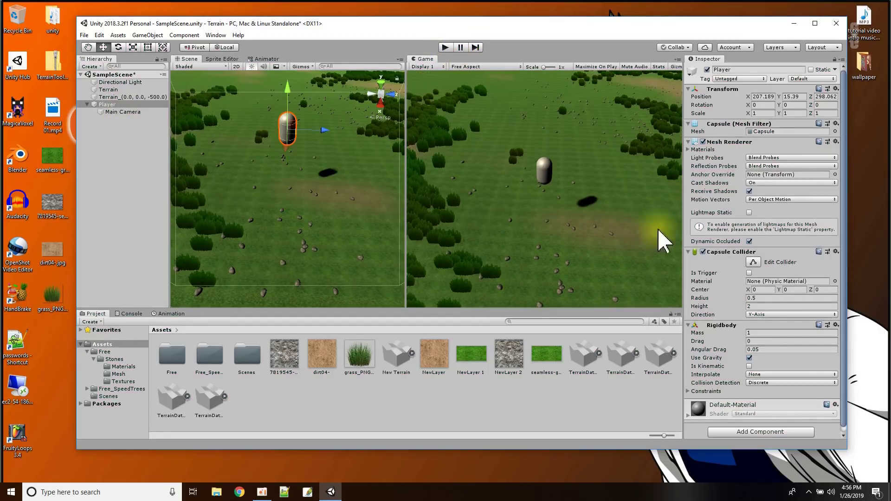
# Create a new script named Player as a component on the Player object and open it in Visual Studio.
pyautogui.scroll(-1, 733, 409)
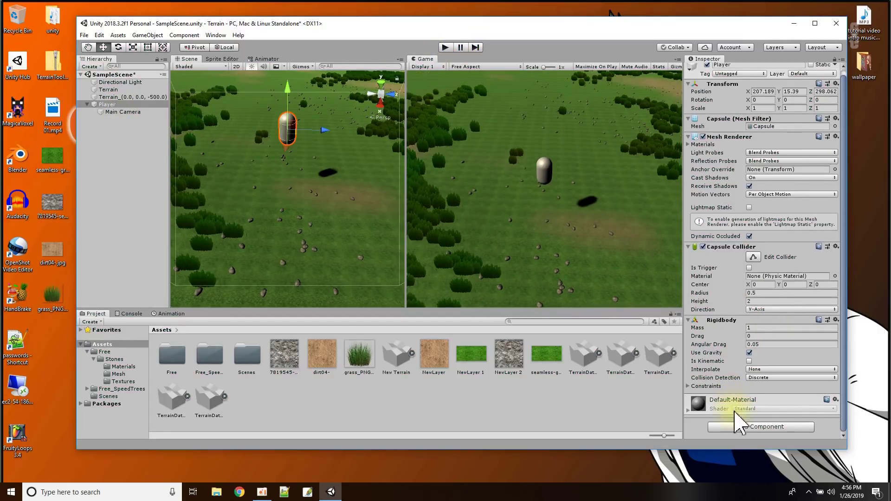
pyautogui.click(740, 426)
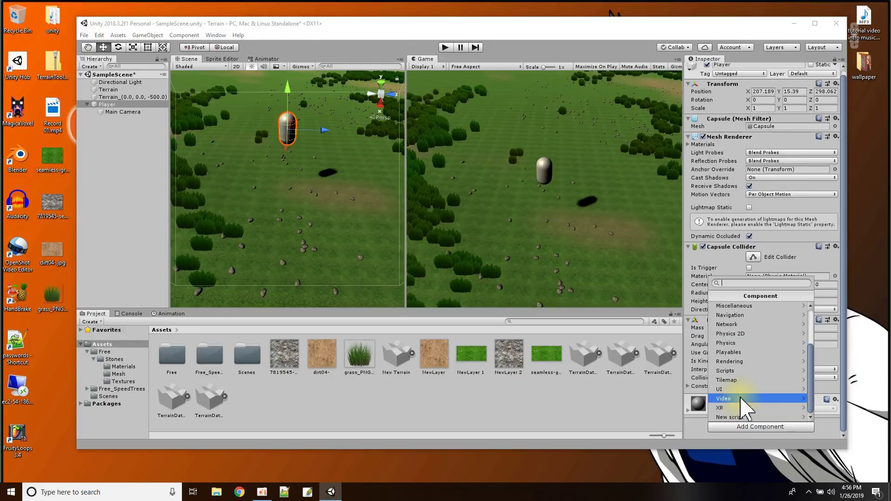
pyautogui.click(741, 417)
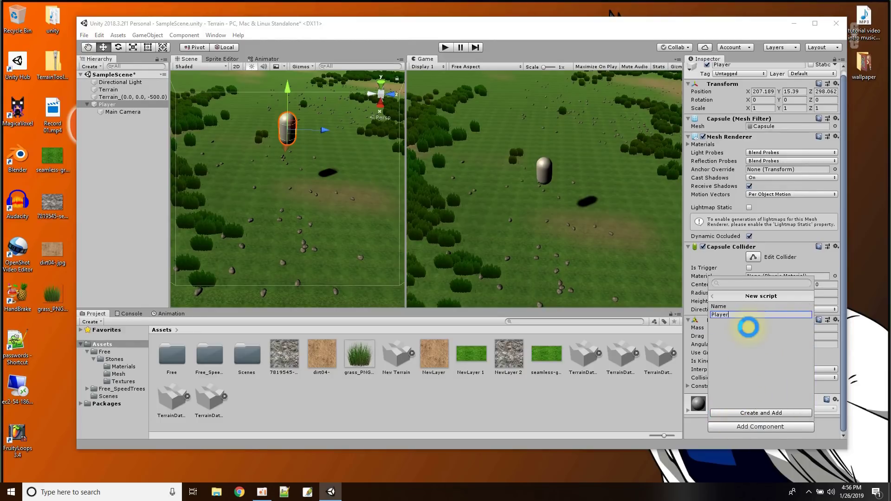
pyautogui.press('Return')
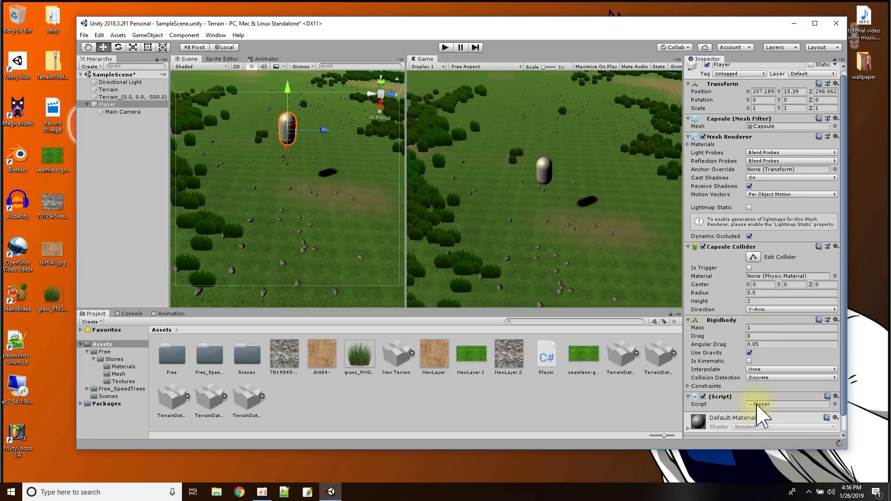
pyautogui.doubleClick(760, 403)
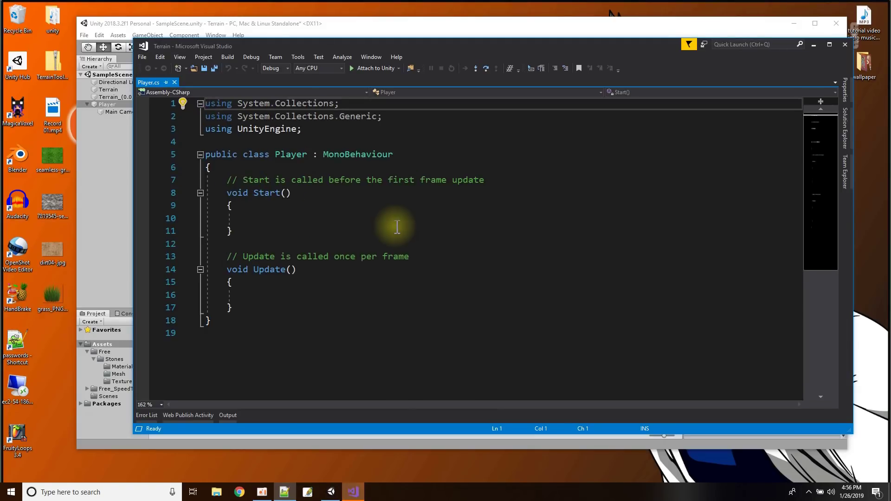
pyautogui.keyDown('ctrl'); pyautogui.scroll(-1, 302, 220); pyautogui.keyUp('ctrl')
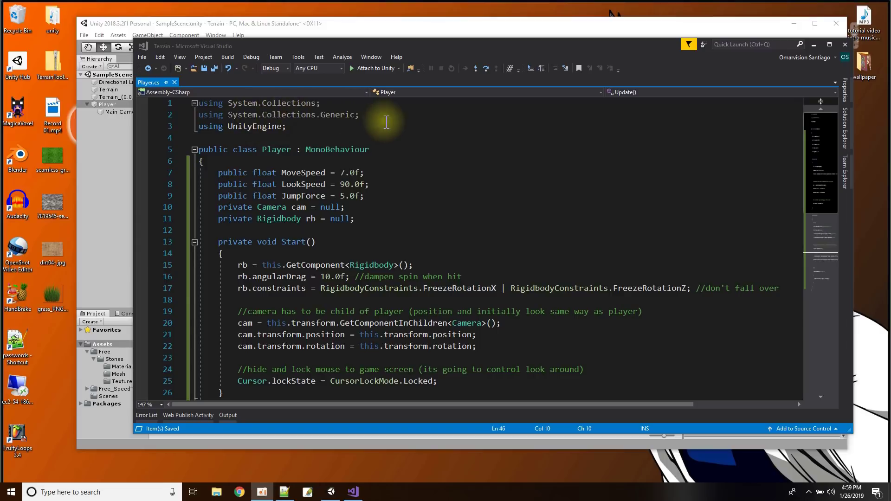
# Remove the unused System.Collections and System.Collections.Generic using directives from the Player script and save the file.
pyautogui.keyDown('ctrl'); pyautogui.scroll(2, 385, 123); pyautogui.keyUp('ctrl')
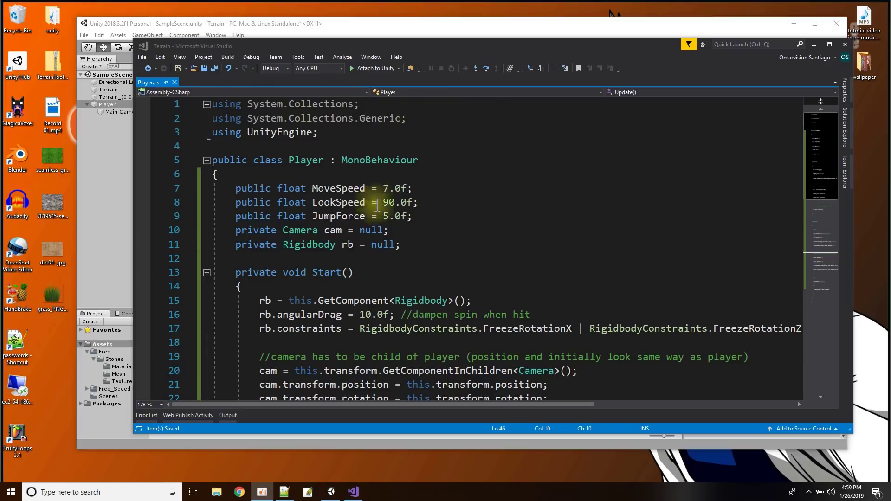
pyautogui.scroll(-7, 383, 232)
pyautogui.scroll(7, 389, 260)
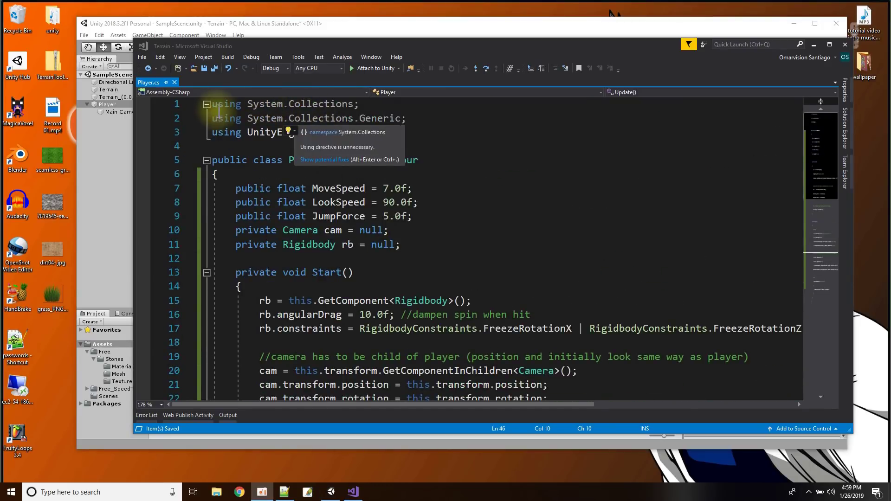
pyautogui.moveTo(407, 119); pyautogui.dragTo(179, 105)
pyautogui.press('BackSpace')
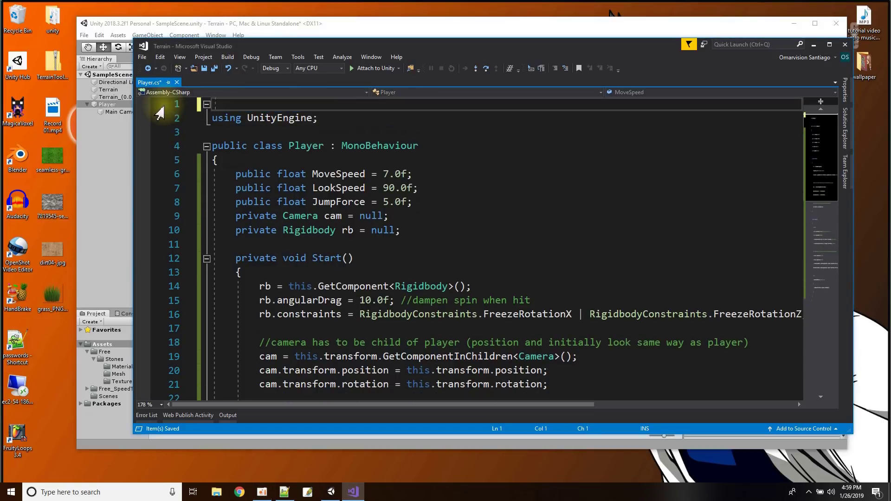
pyautogui.press('Delete')
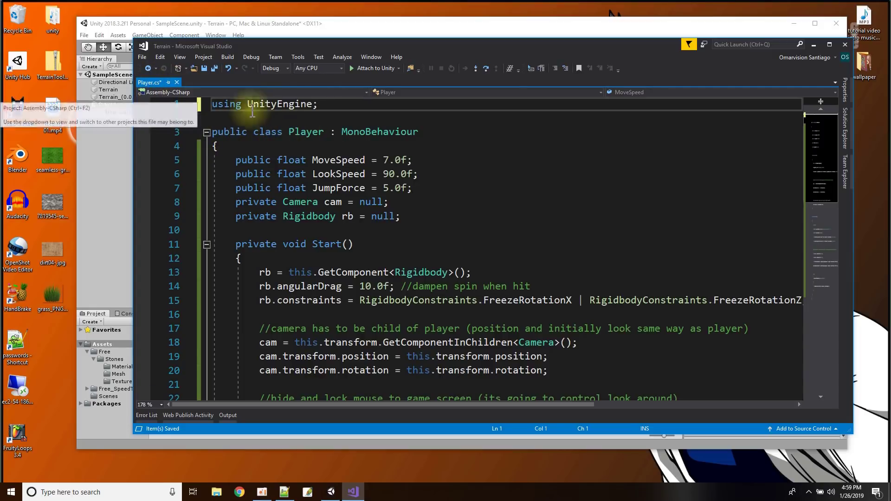
pyautogui.click(204, 68)
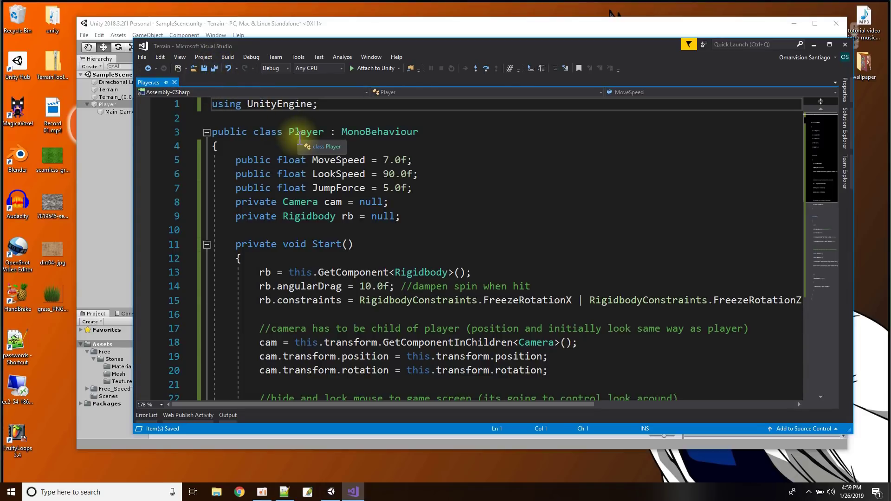
# Examine the script's MonoBehaviour class and its public MoveSpeed, LookSpeed and JumpForce fields alongside the Player component in Unity.
pyautogui.moveTo(369, 131)
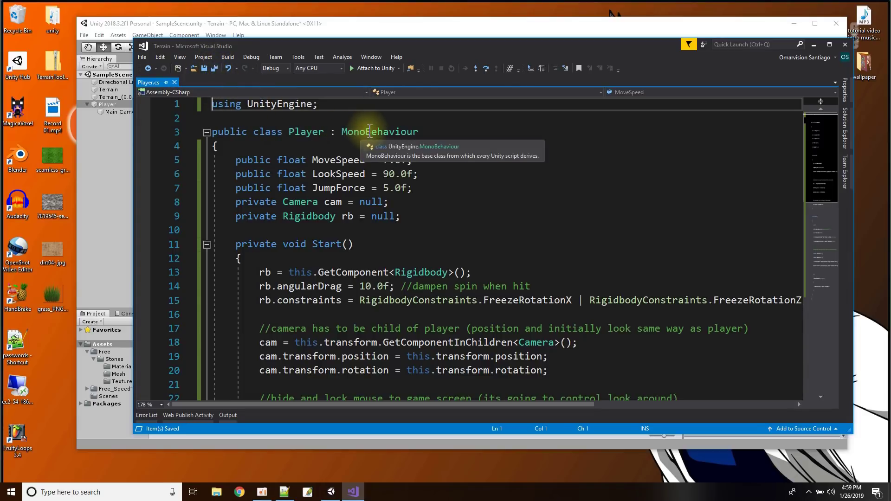
pyautogui.click(346, 27)
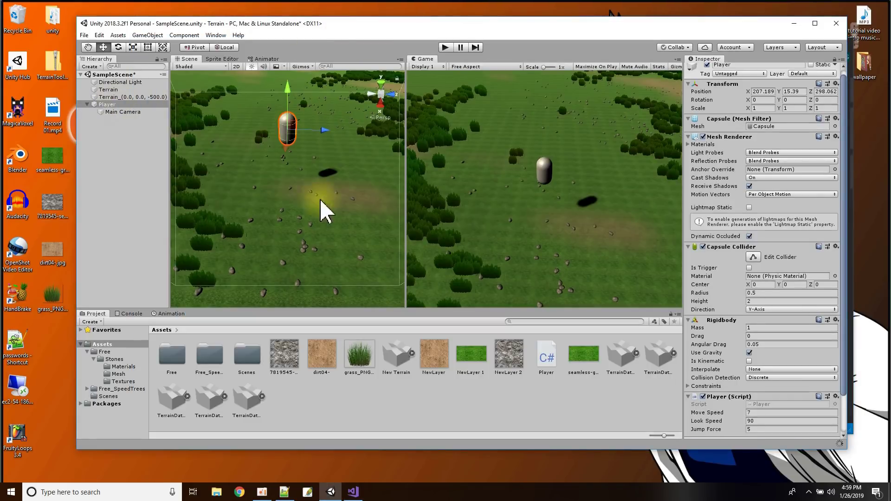
pyautogui.click(353, 492)
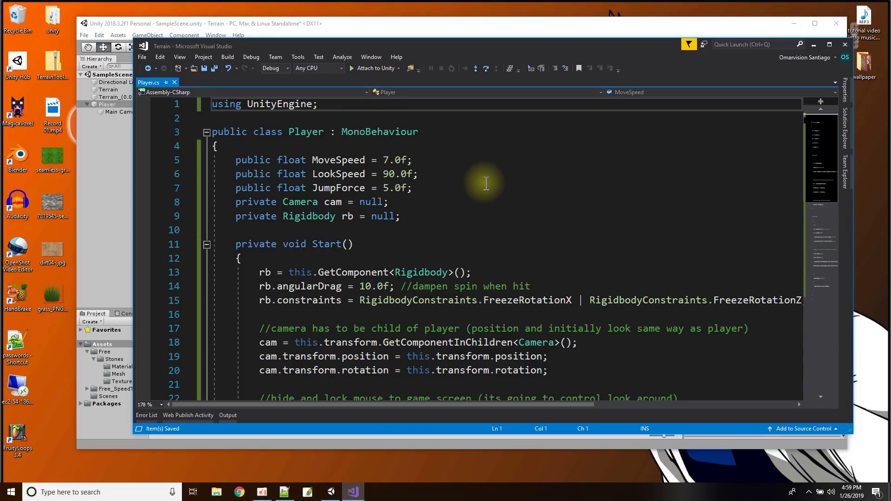
pyautogui.moveTo(235, 159); pyautogui.dragTo(433, 187)
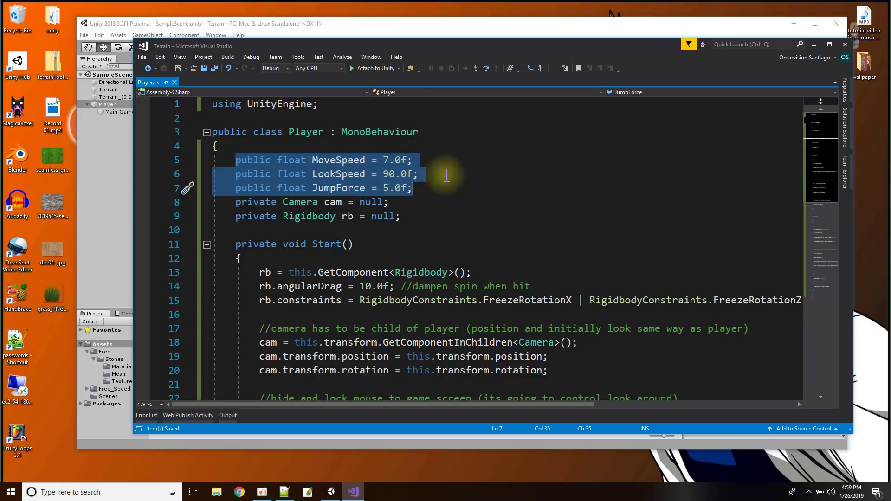
pyautogui.click(441, 160)
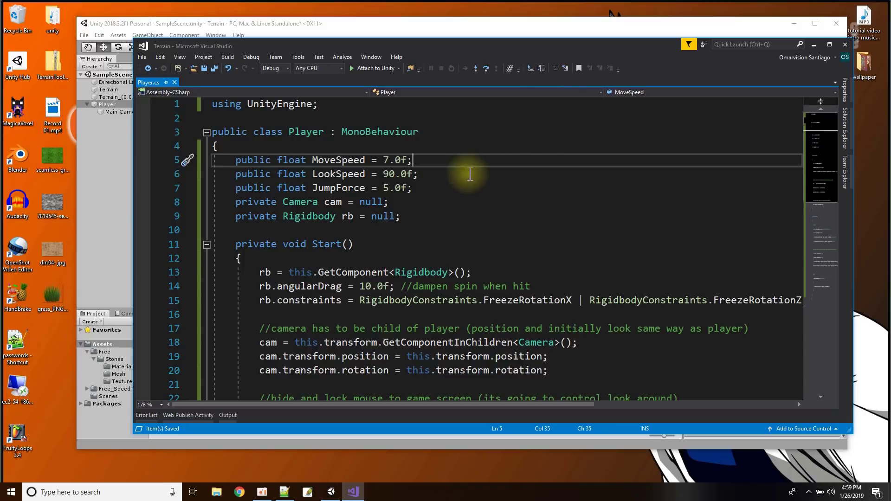
pyautogui.click(425, 174)
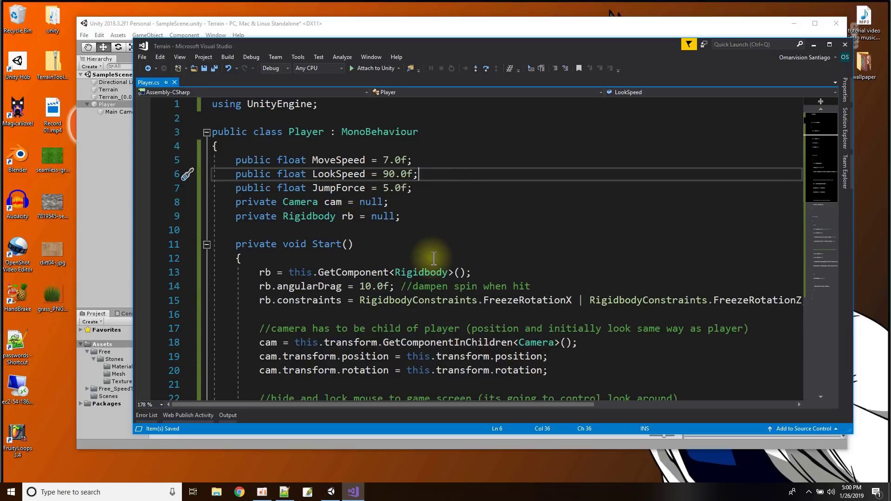
pyautogui.scroll(-1, 411, 206)
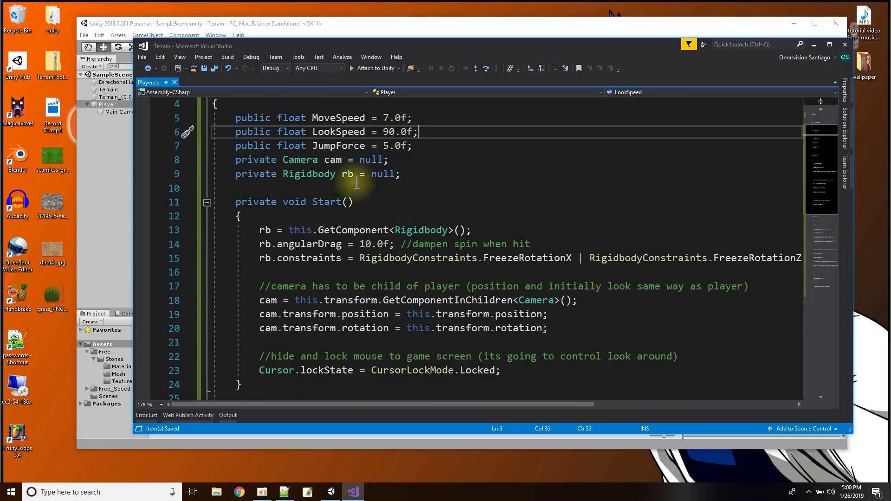
# Review the private cam and rb fields and the Start function, comparing them with the Player setup in Unity.
pyautogui.click(291, 30)
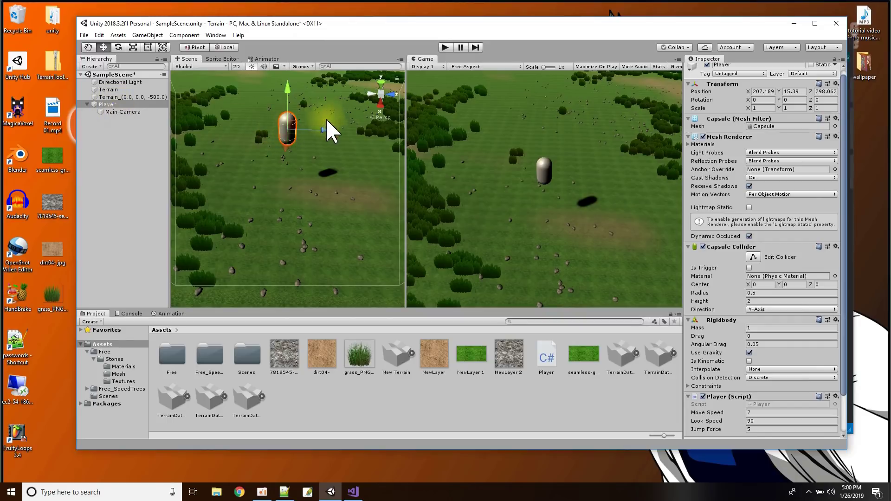
pyautogui.click(355, 491)
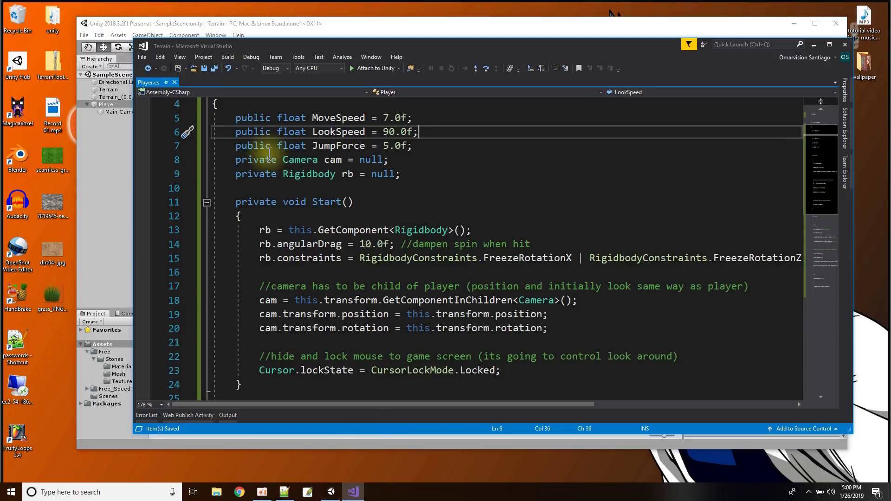
pyautogui.moveTo(299, 162)
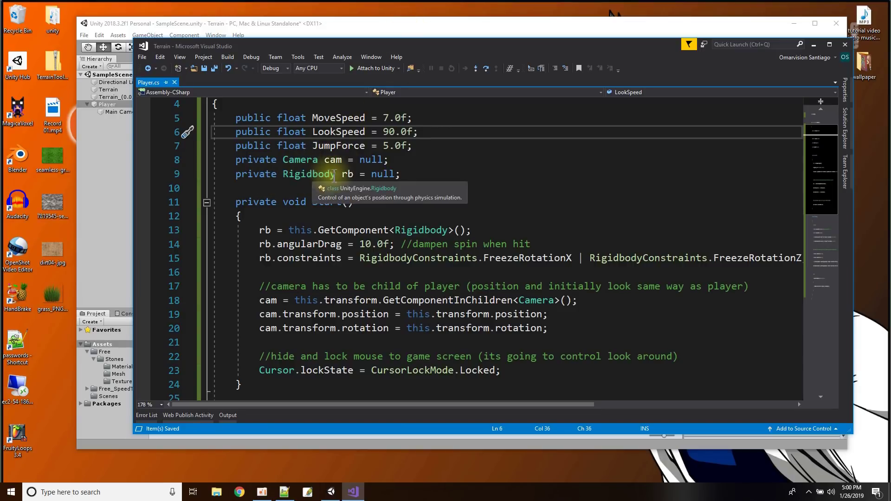
pyautogui.moveTo(353, 176)
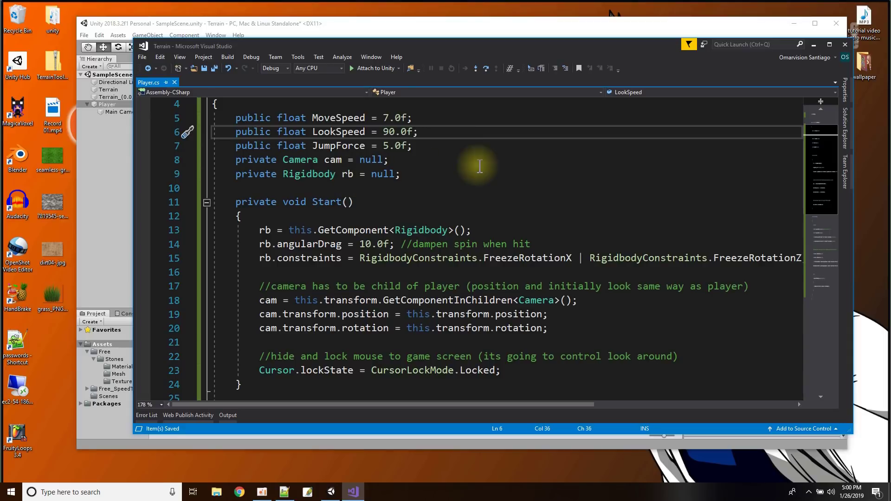
pyautogui.scroll(-1, 479, 166)
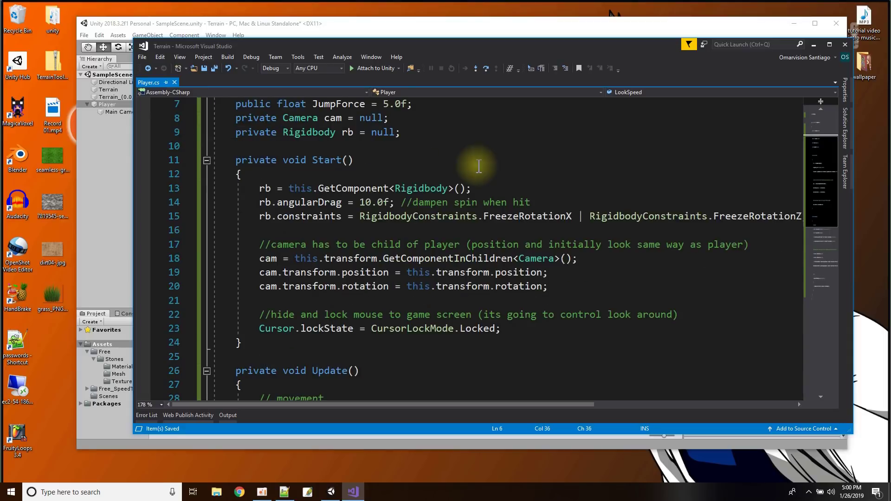
pyautogui.moveTo(272, 188)
pyautogui.click(330, 160)
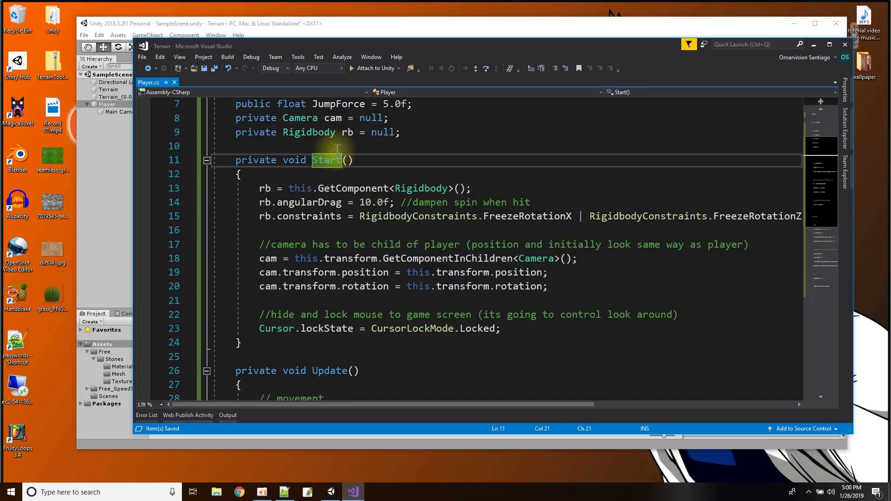
pyautogui.click(352, 23)
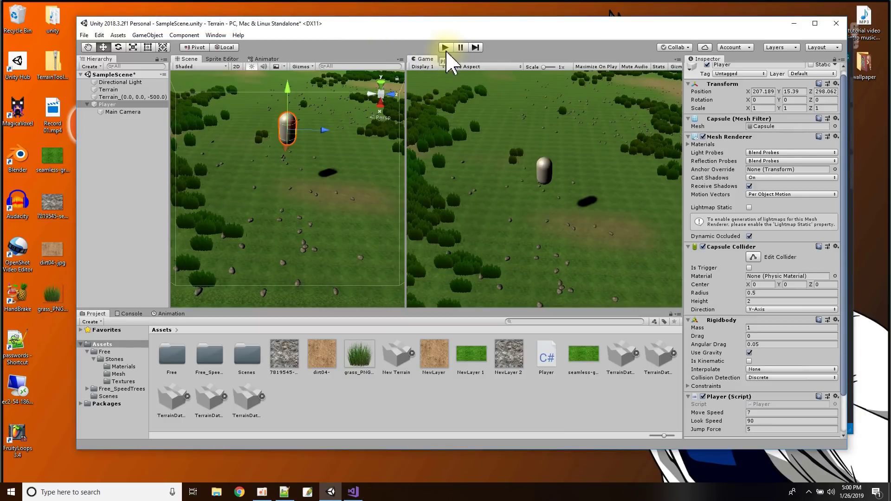
pyautogui.click(352, 493)
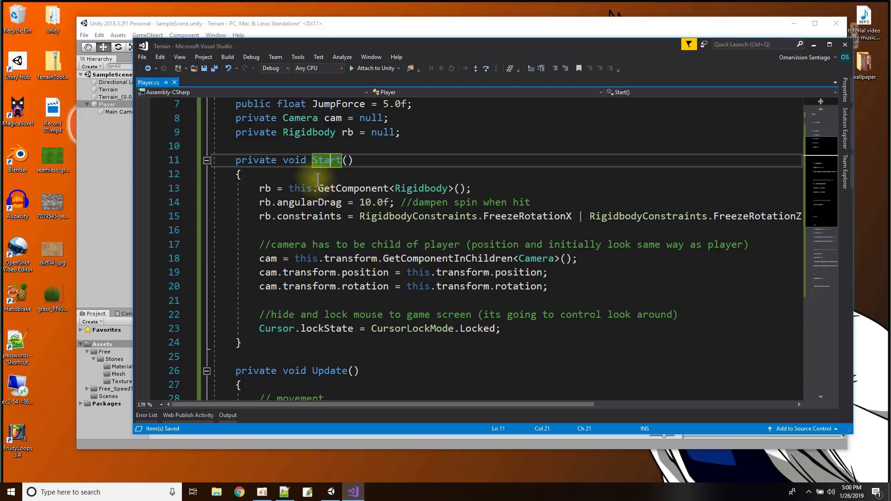
# Examine the rb assignment through GetComponent<Rigidbody>() in Start and compare it with the Player's Rigidbody and script components in Unity.
pyautogui.click(260, 188)
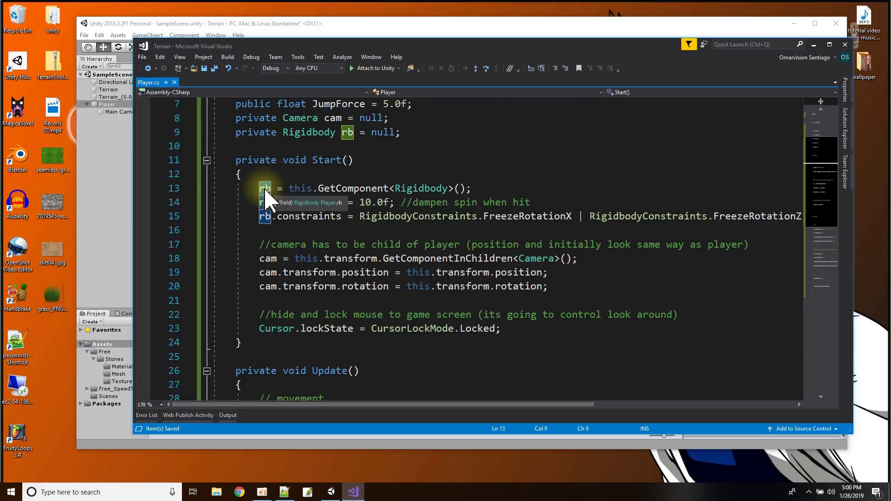
pyautogui.doubleClick(300, 188)
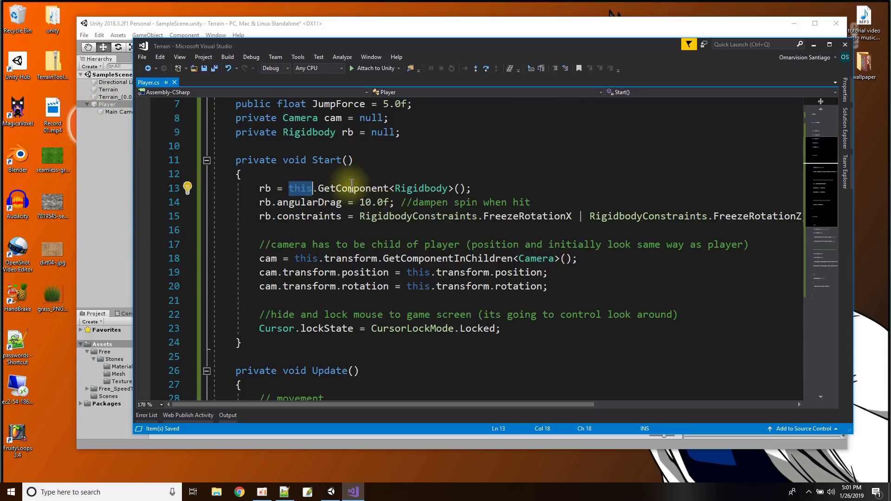
pyautogui.click(399, 37)
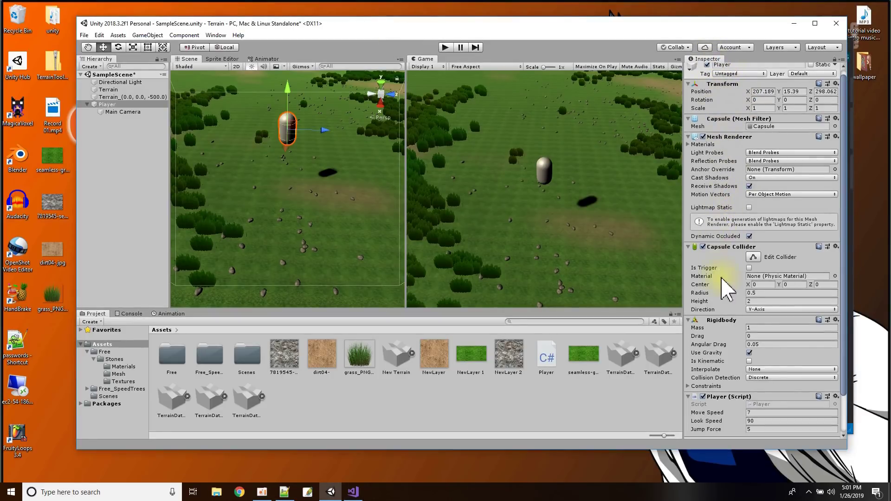
pyautogui.scroll(-3, 730, 378)
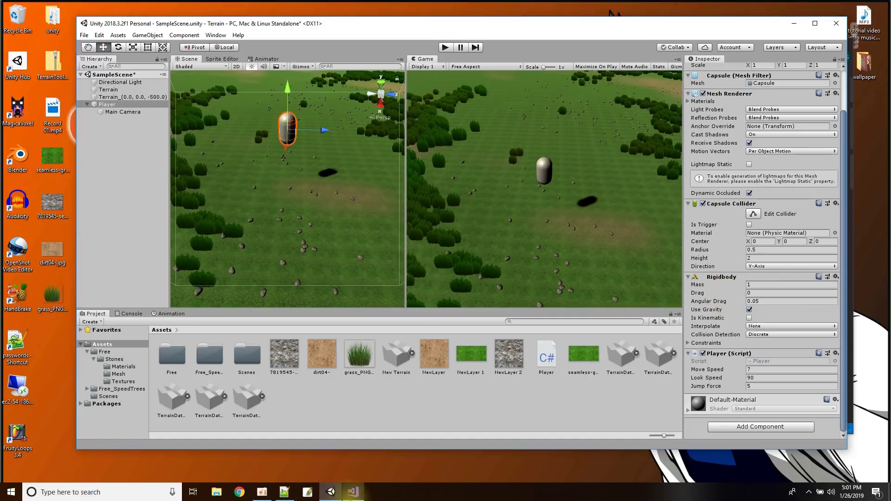
pyautogui.click(358, 493)
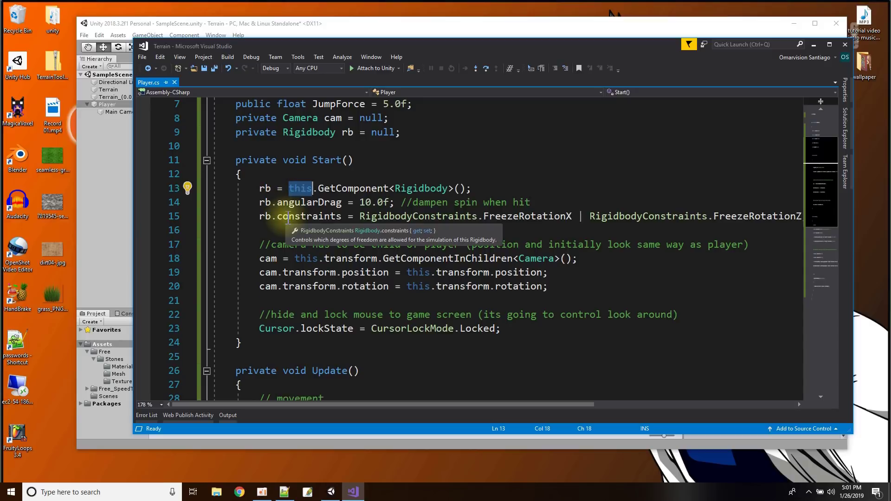
# Switch to Unity, frame the Player capsule closer in the scene and expand its Rigidbody constraints to inspect the freeze options.
pyautogui.click(325, 24)
pyautogui.scroll(3, 309, 186)
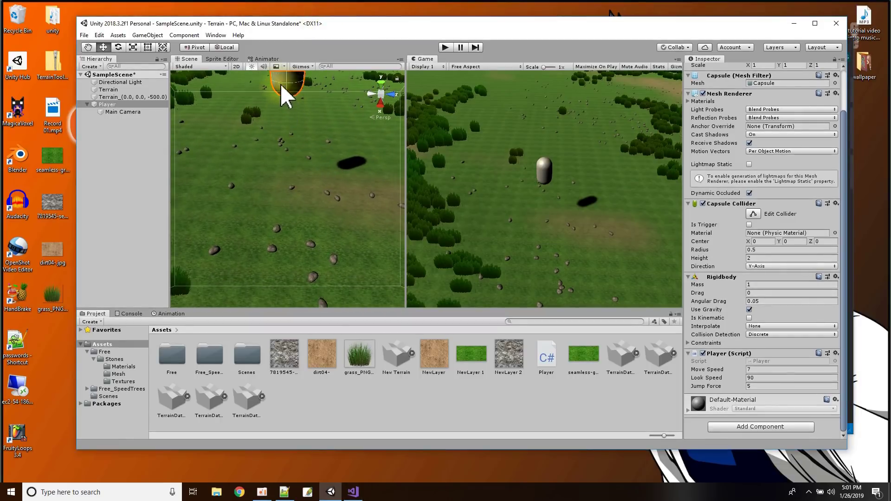
pyautogui.keyDown('alt'); pyautogui.moveTo(299, 130); pyautogui.dragTo(497, 228); pyautogui.keyUp('alt')
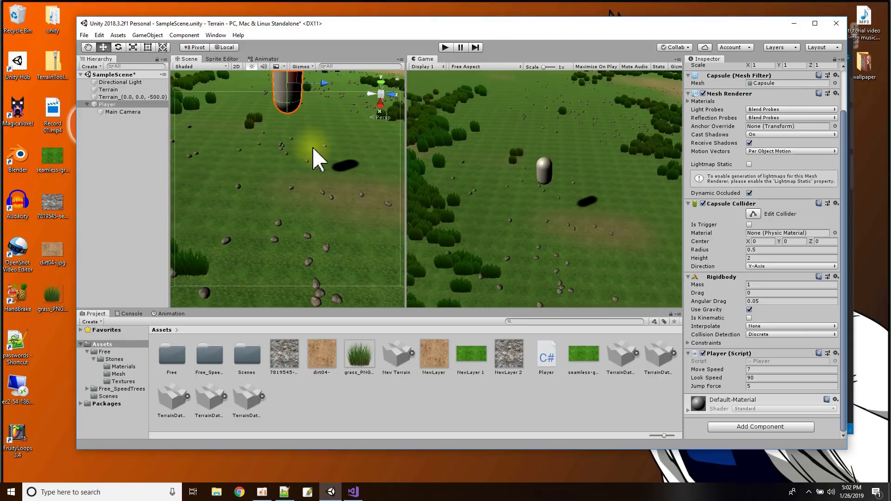
pyautogui.moveTo(311, 153); pyautogui.dragTo(313, 183, button='middle')
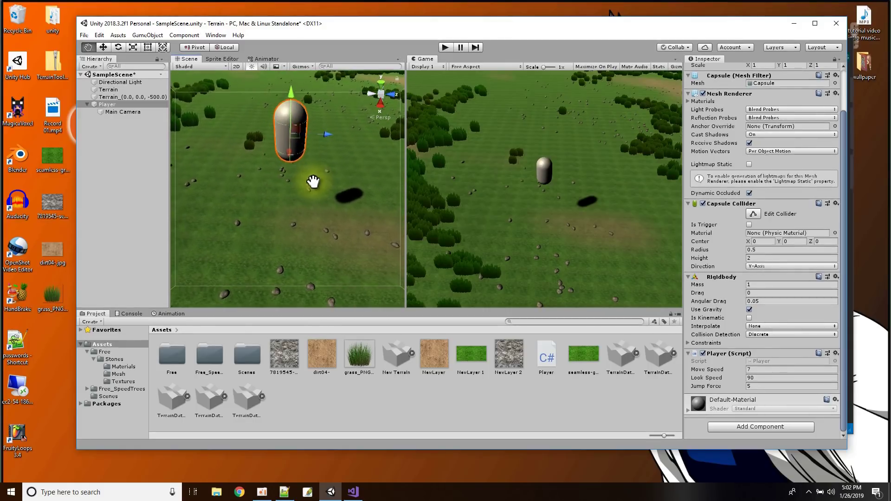
pyautogui.click(688, 343)
pyautogui.scroll(-1, 752, 292)
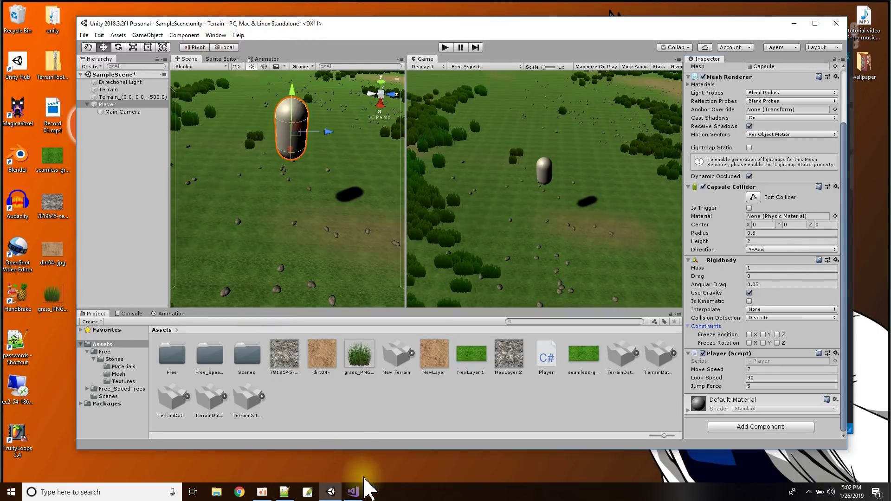
# Switch to Visual Studio and examine the Rigidbody's angularDrag and constraints lines in Start.
pyautogui.click(353, 492)
pyautogui.moveTo(259, 203); pyautogui.dragTo(271, 216)
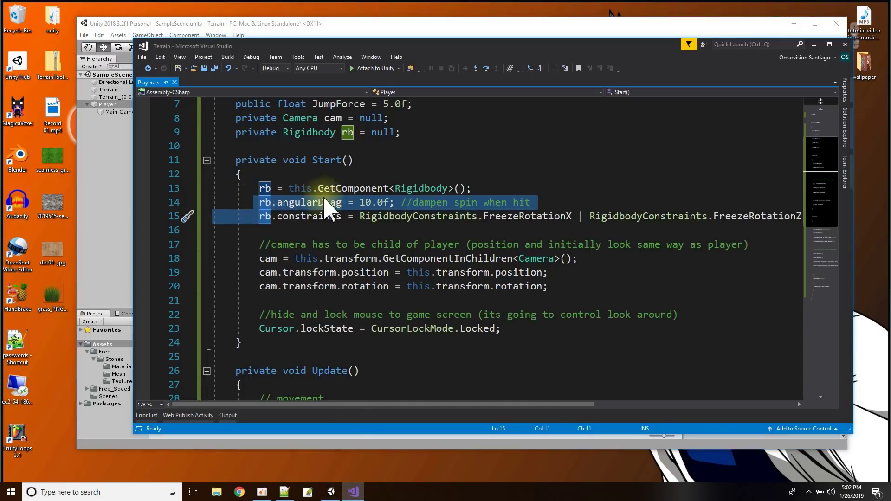
pyautogui.click(365, 230)
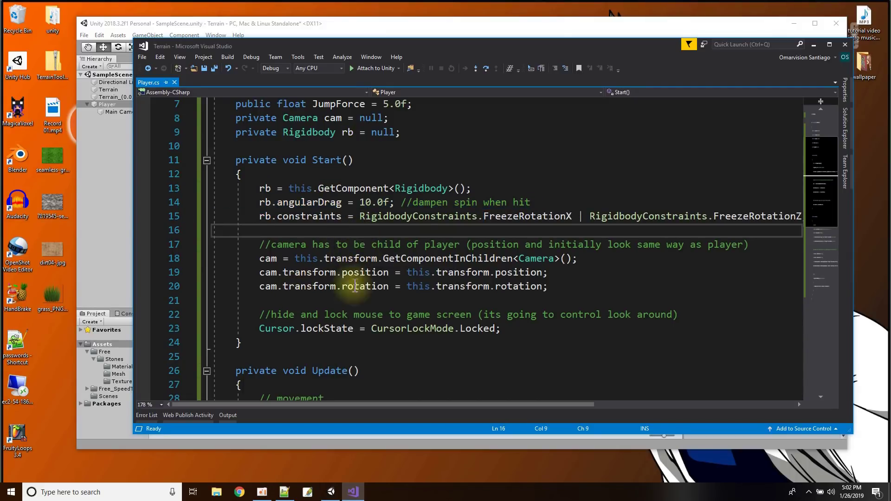
# Examine the cam assignment and its position and rotation lines in Start, comparing them with the Player's child Main Camera in Unity.
pyautogui.doubleClick(268, 259)
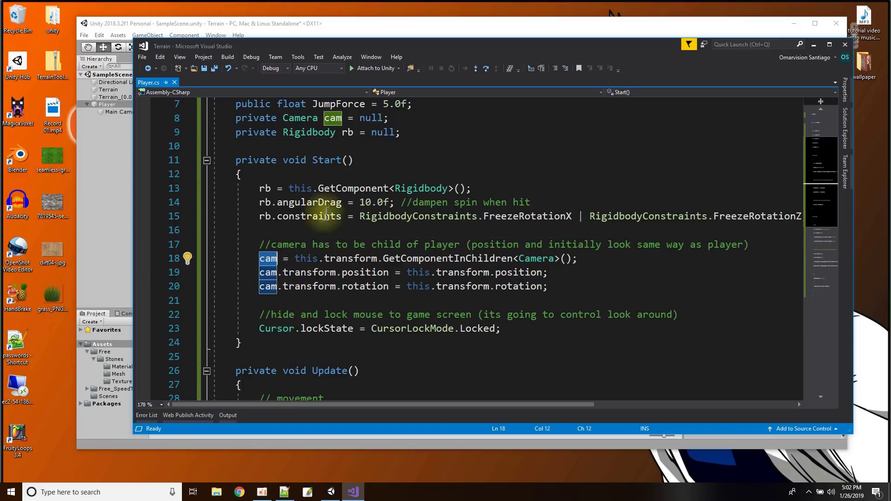
pyautogui.click(478, 28)
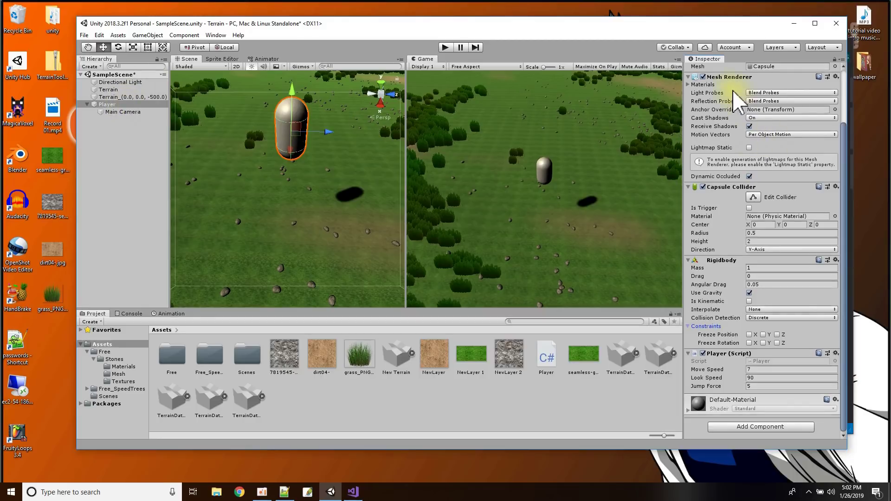
pyautogui.scroll(3, 752, 352)
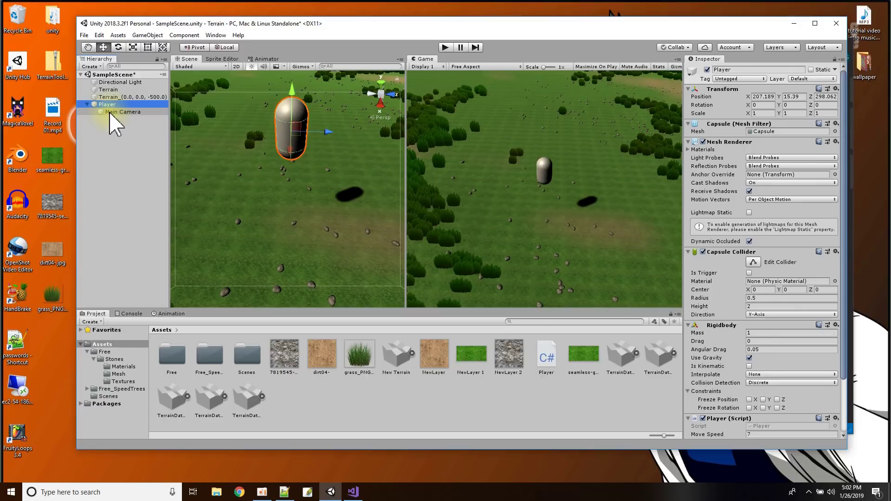
pyautogui.click(358, 494)
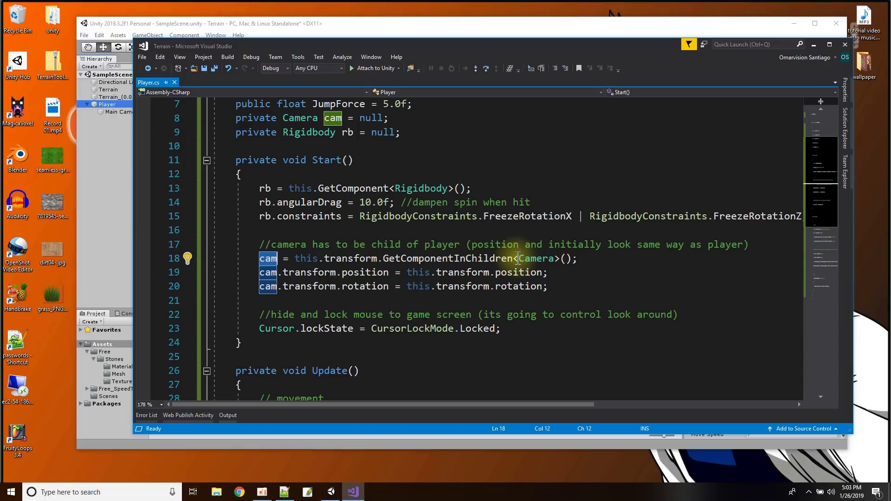
pyautogui.click(349, 28)
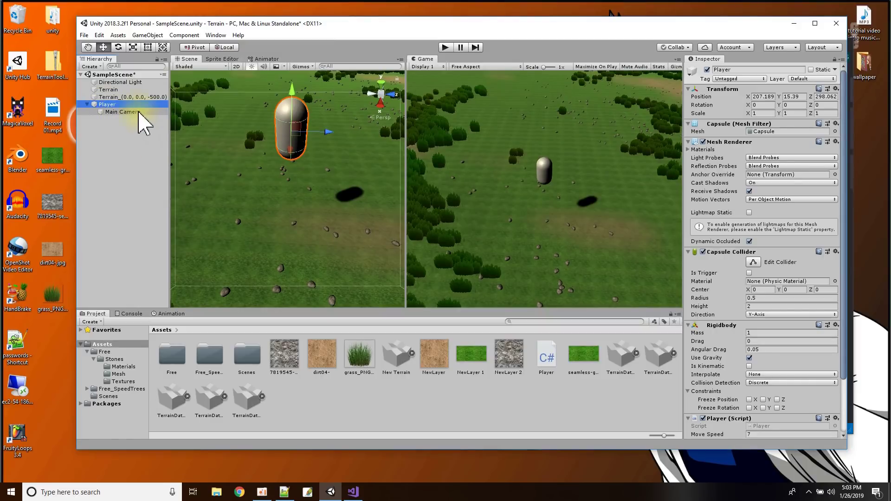
pyautogui.click(354, 492)
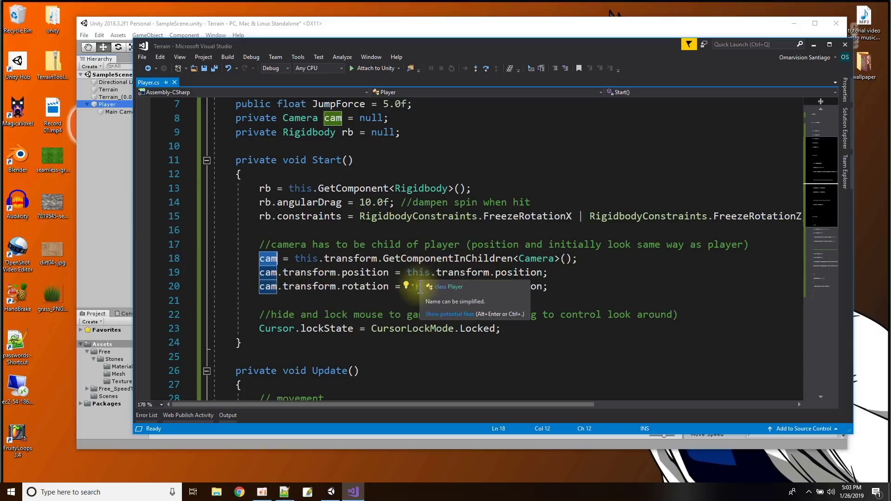
# Switch to Unity and set the Player's Y position to 14.98.
pyautogui.click(318, 24)
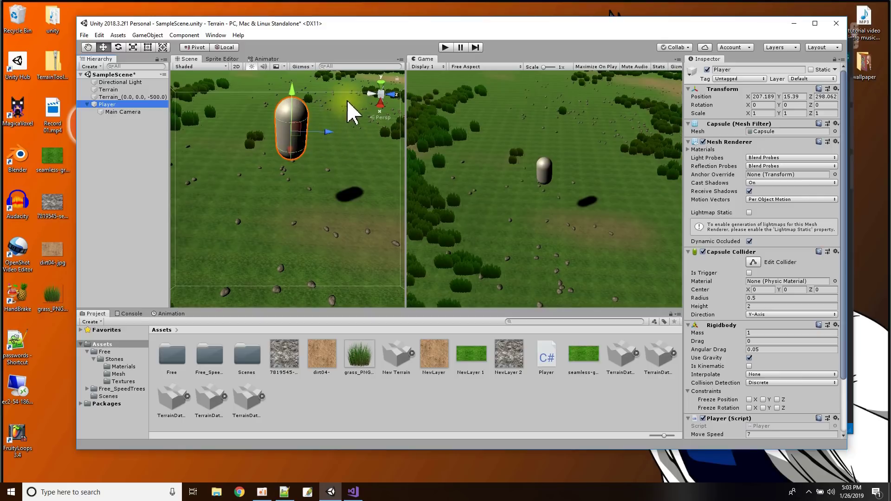
pyautogui.scroll(-5, 332, 171)
pyautogui.keyDown('alt'); pyautogui.moveTo(271, 227); pyautogui.dragTo(383, 238); pyautogui.keyUp('alt')
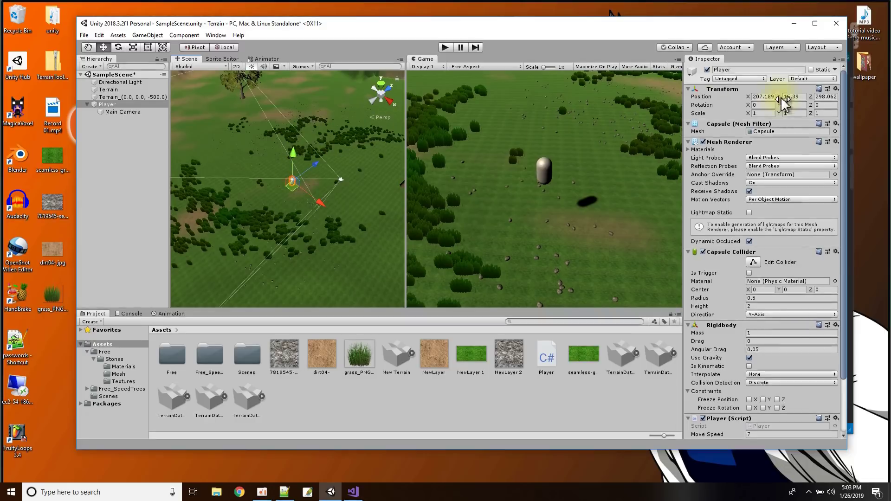
pyautogui.moveTo(785, 98)
pyautogui.mouseDown()
pyautogui.moveTo(757, 96)
pyautogui.moveTo(774, 91)
pyautogui.mouseUp()
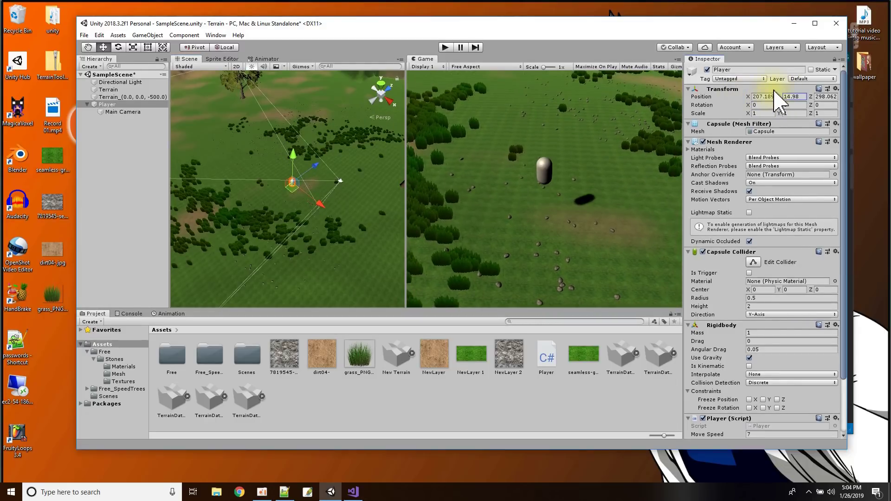
# Change the rotation and position of the Player's child Main Camera in the scene, and reselect the Player.
pyautogui.click(132, 112)
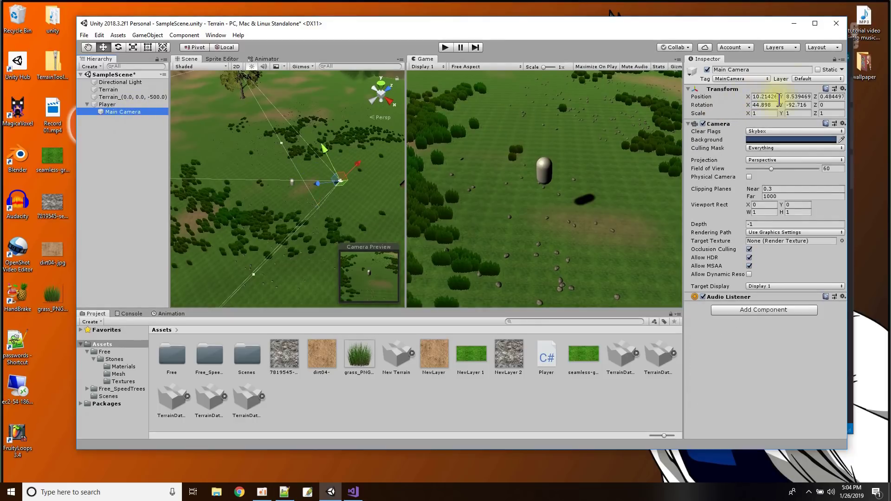
pyautogui.moveTo(785, 111); pyautogui.dragTo(857, 144)
pyautogui.click(338, 179)
pyautogui.moveTo(337, 179)
pyautogui.mouseDown()
pyautogui.moveTo(294, 185)
pyautogui.moveTo(348, 172)
pyautogui.mouseUp()
pyautogui.click(107, 105)
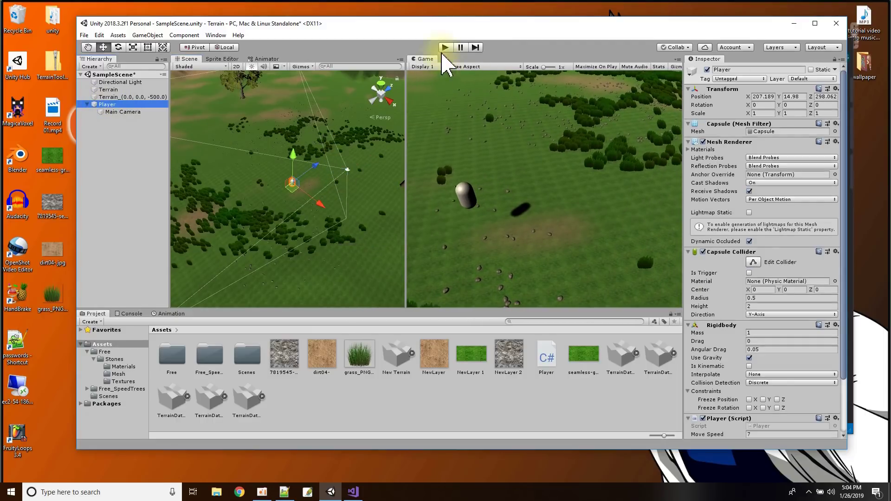
# Switch to Visual Studio and examine the Cursor.lockState lines in Start against the Game view in Unity.
pyautogui.click(353, 491)
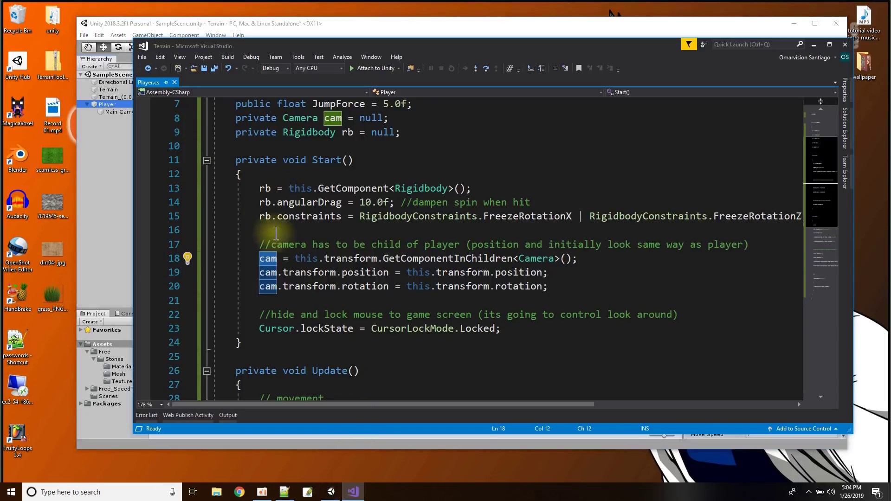
pyautogui.scroll(-3, 326, 254)
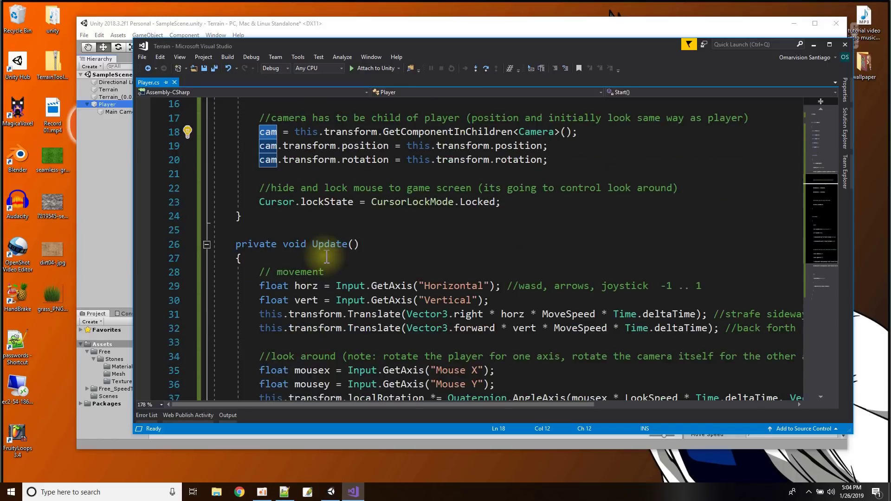
pyautogui.moveTo(259, 188); pyautogui.dragTo(566, 203)
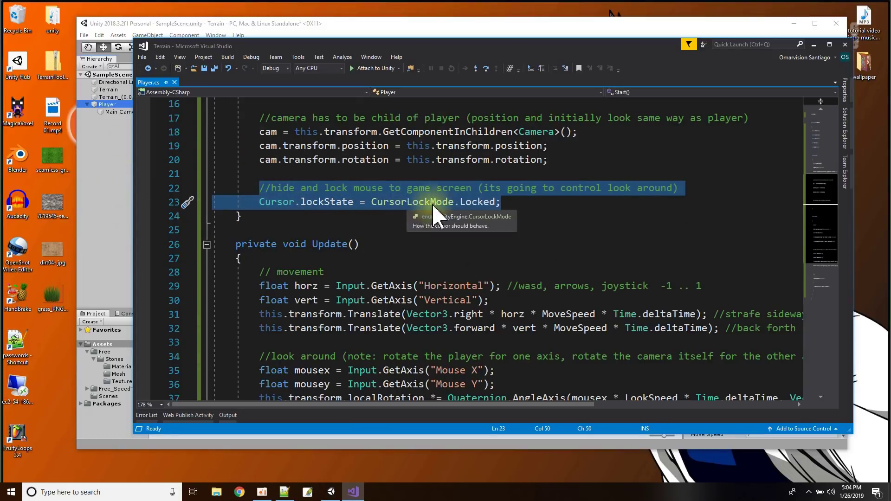
pyautogui.click(378, 36)
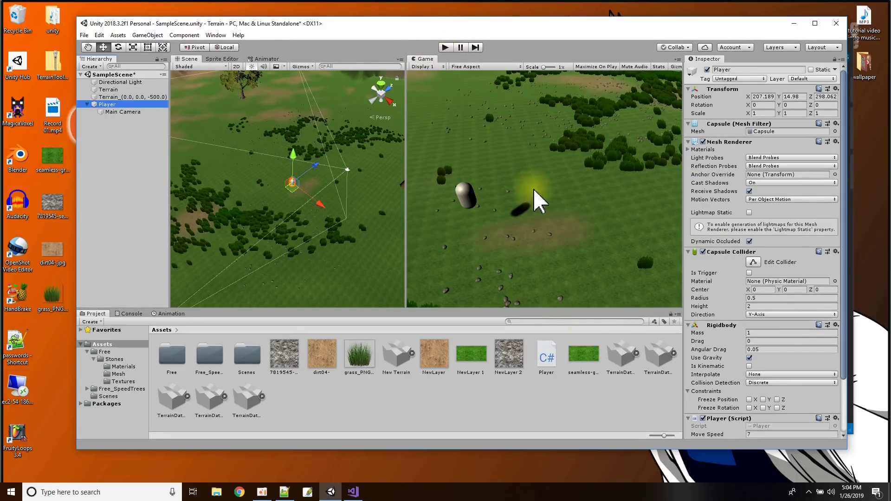
# Return to the Player script and review the complete Start function together with its field declarations.
pyautogui.click(353, 492)
pyautogui.scroll(3, 378, 222)
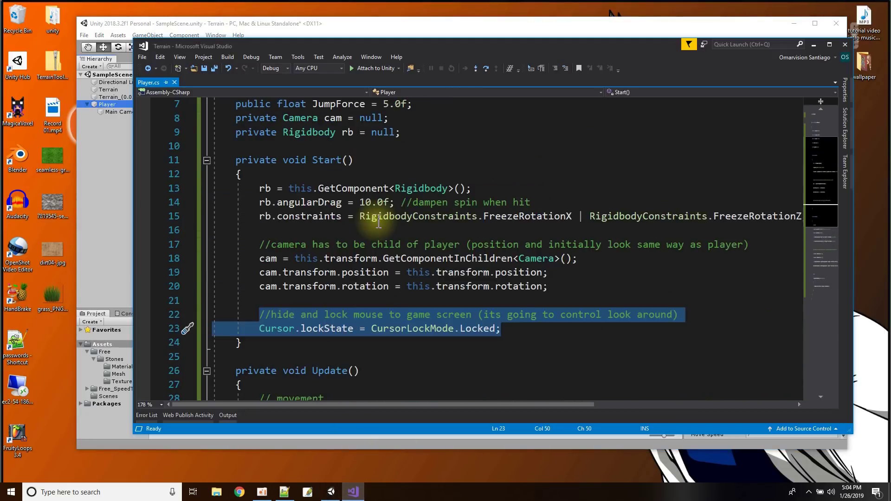
pyautogui.scroll(1, 378, 221)
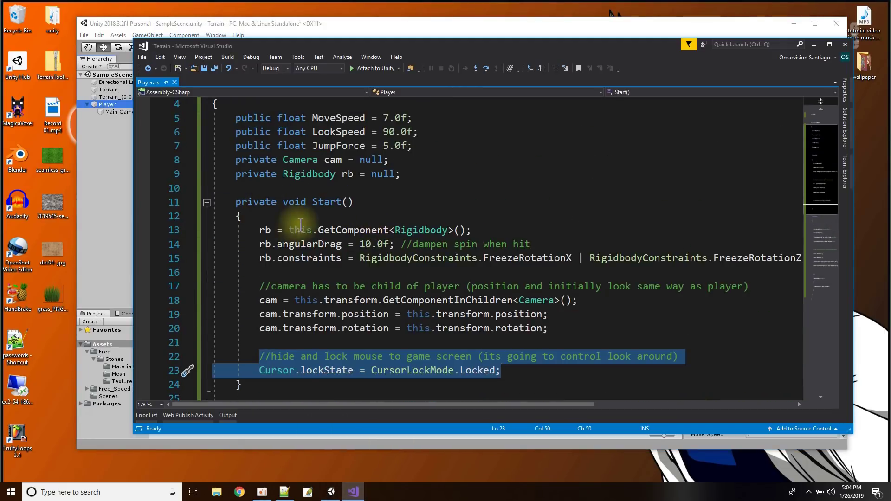
pyautogui.scroll(-1, 278, 297)
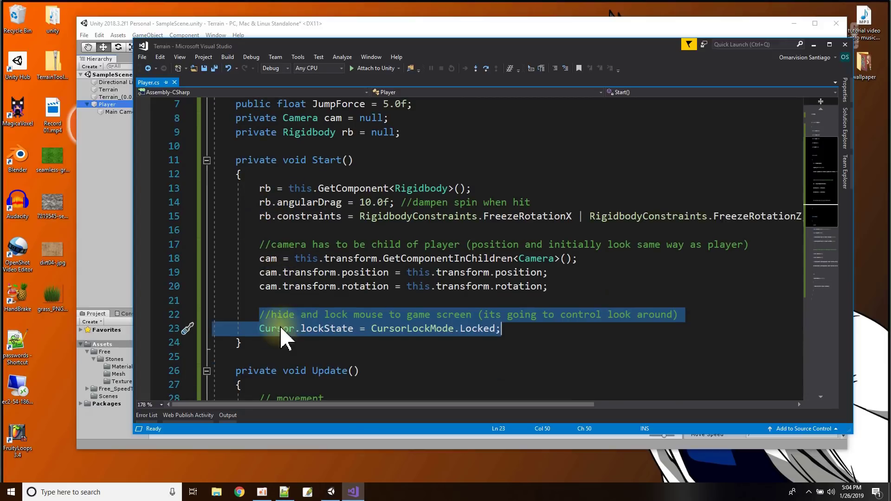
pyautogui.click(329, 160)
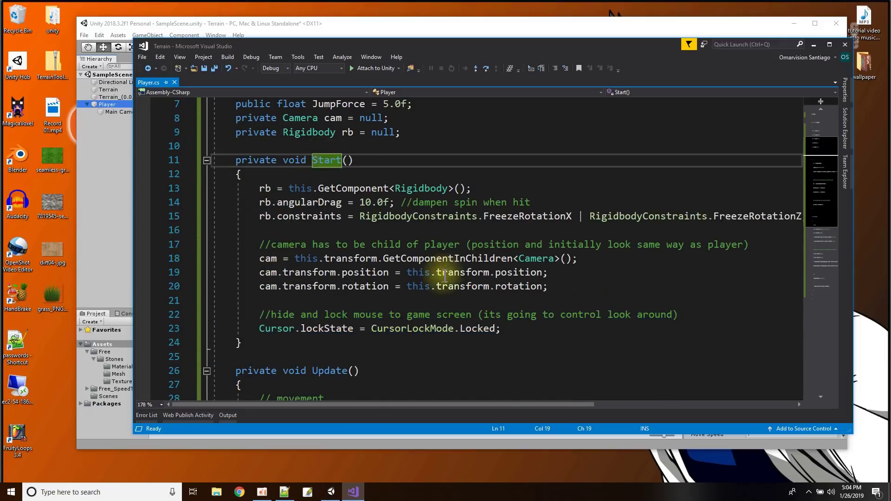
# Review the Update function's movement block and relate it to the Player's directions in the Unity scene.
pyautogui.scroll(-4, 442, 274)
pyautogui.scroll(-2, 442, 274)
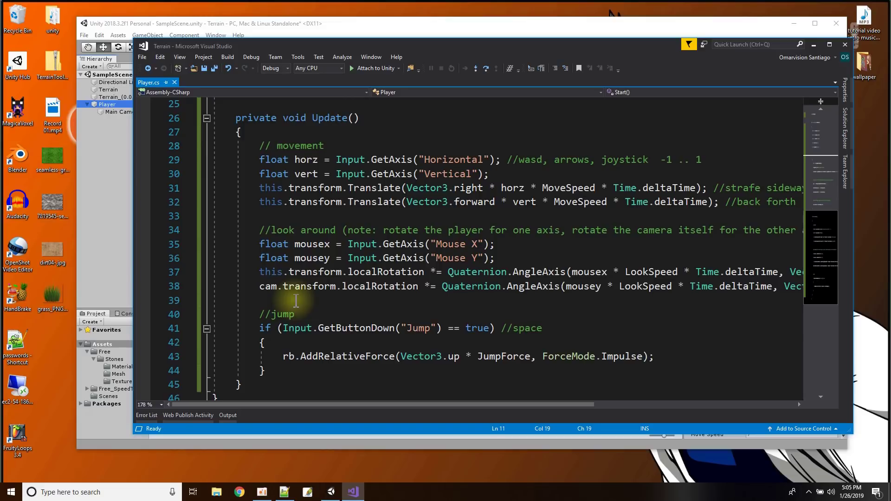
pyautogui.moveTo(262, 142); pyautogui.dragTo(300, 214)
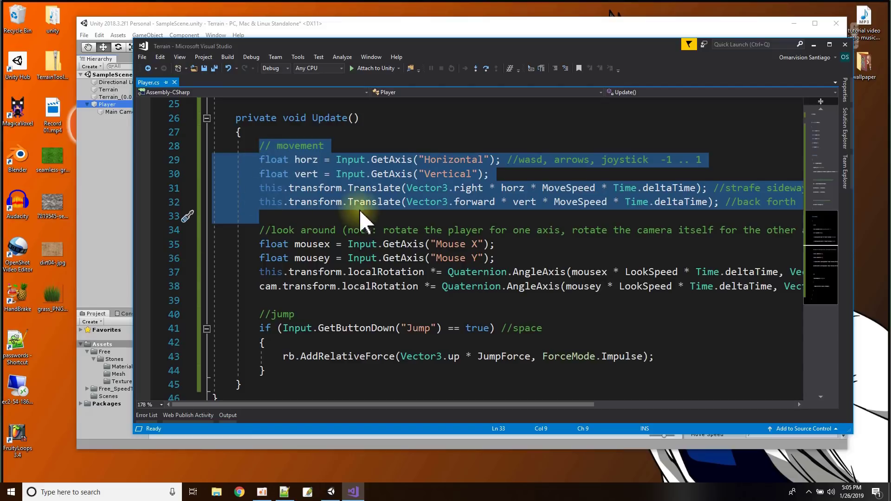
pyautogui.click(364, 220)
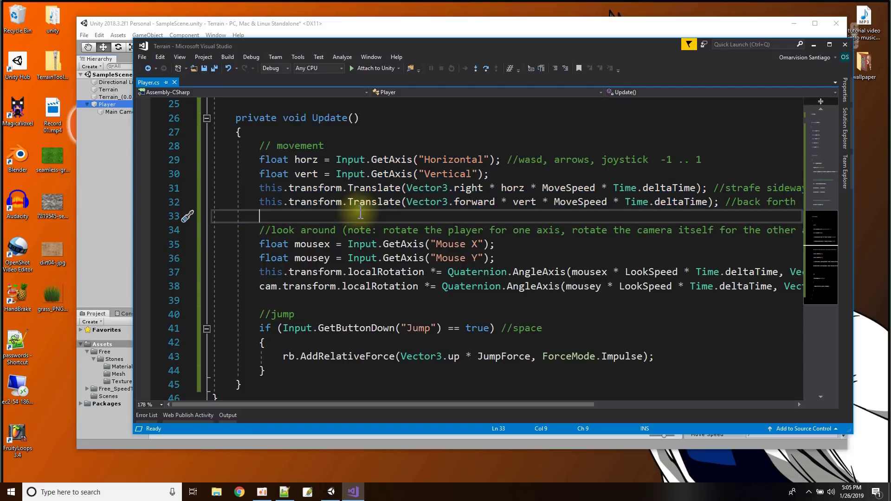
pyautogui.click(318, 27)
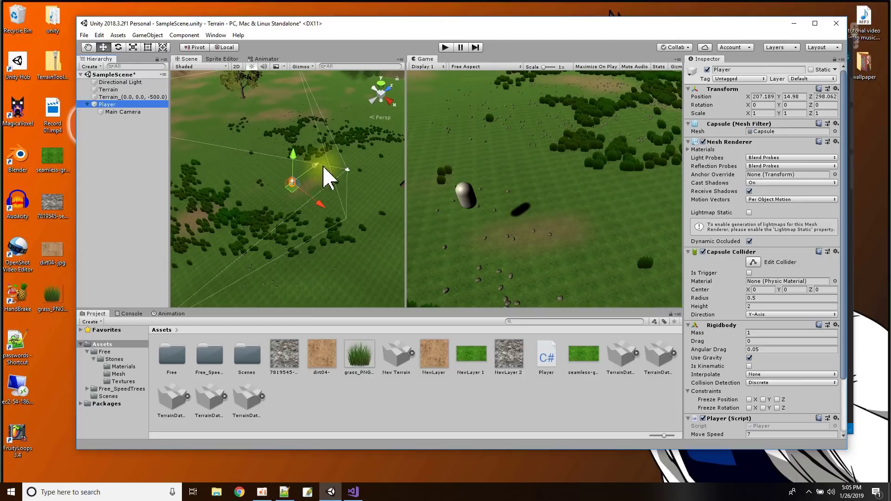
pyautogui.click(353, 492)
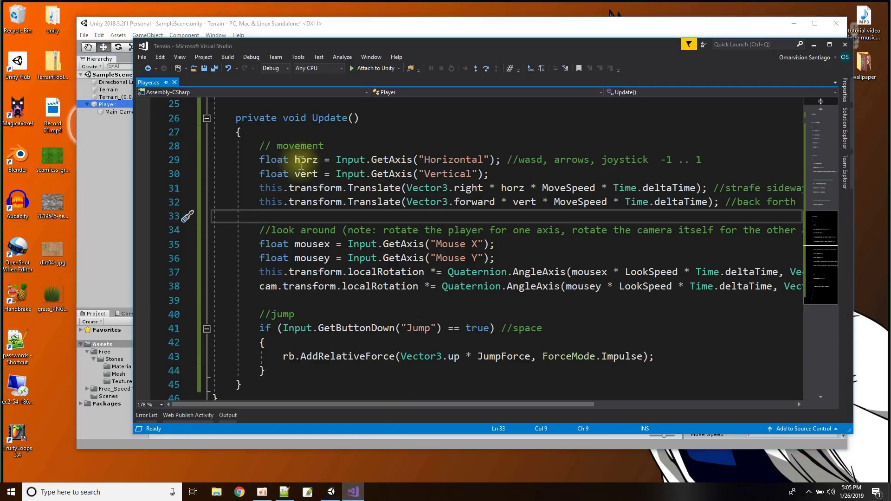
# Examine the Input.GetAxis call for horz and trace the Input class back to the using UnityEngine directive.
pyautogui.click(363, 160)
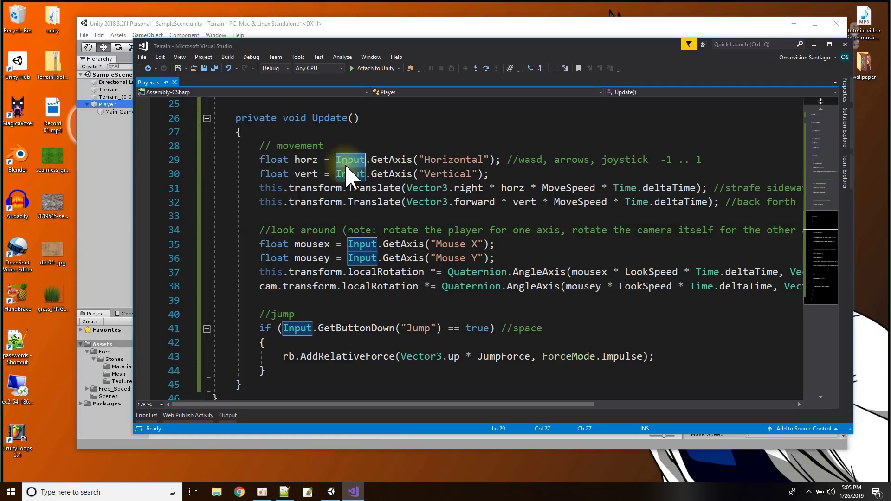
pyautogui.click(392, 160)
pyautogui.doubleClick(429, 160)
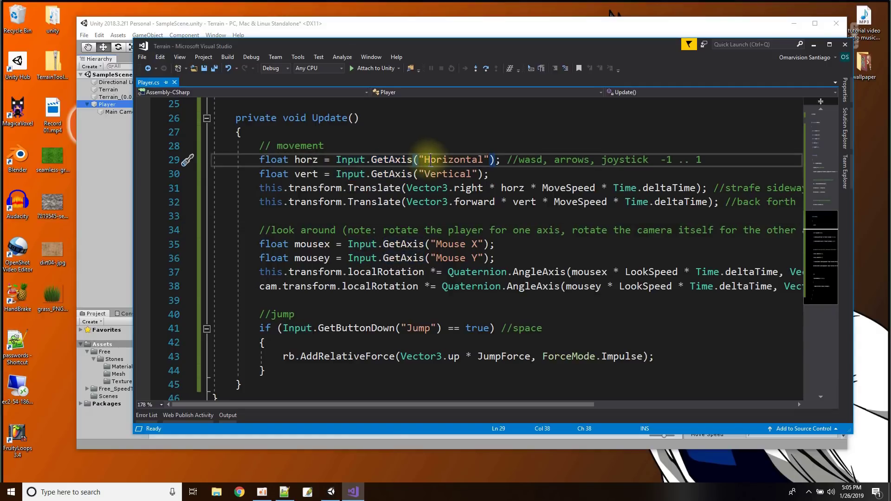
pyautogui.click(364, 161)
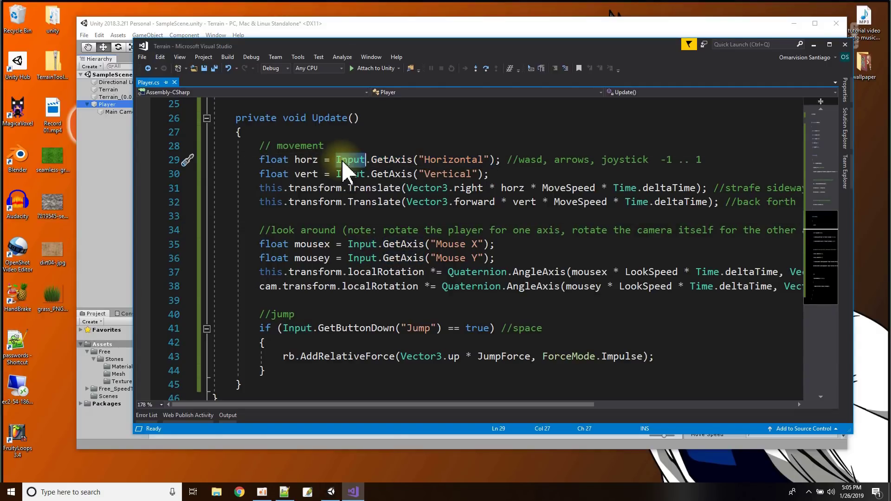
pyautogui.scroll(8, 395, 244)
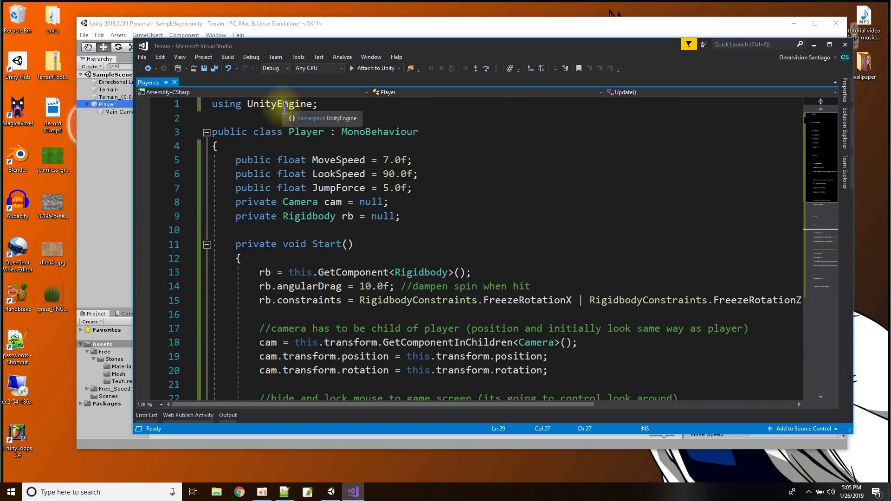
pyautogui.scroll(-4, 353, 261)
pyautogui.scroll(-2, 354, 262)
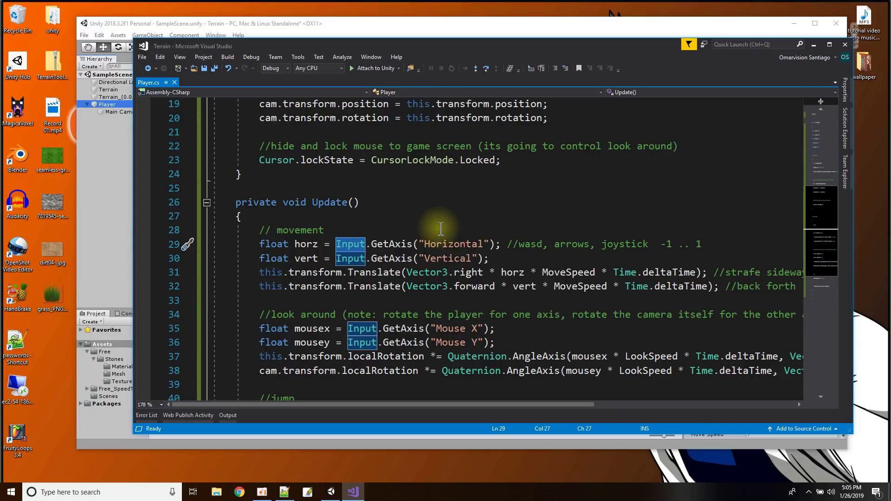
# Inspect the Input class description, the GetAxis method and its "Horizontal" argument in the horz line of Update.
pyautogui.moveTo(344, 248)
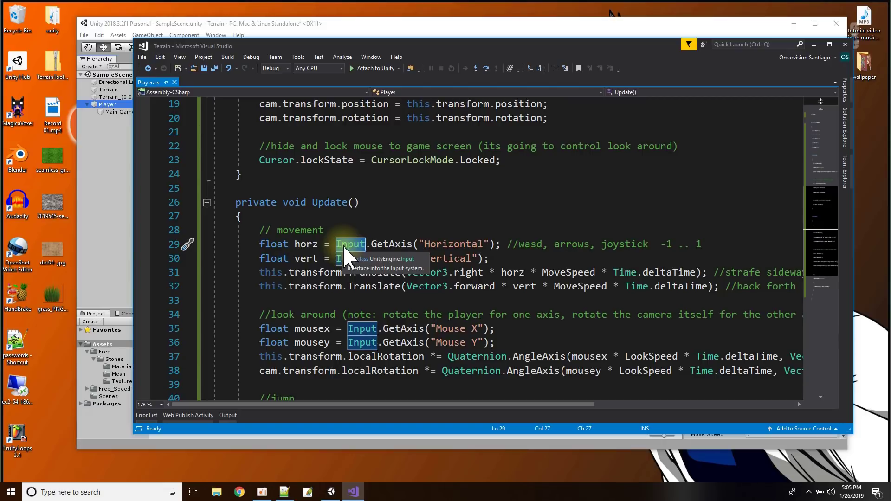
pyautogui.doubleClick(438, 245)
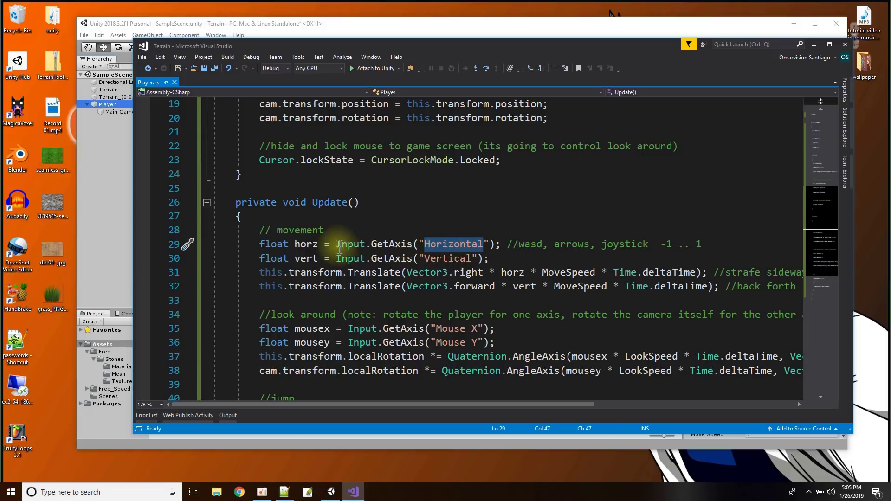
pyautogui.doubleClick(382, 244)
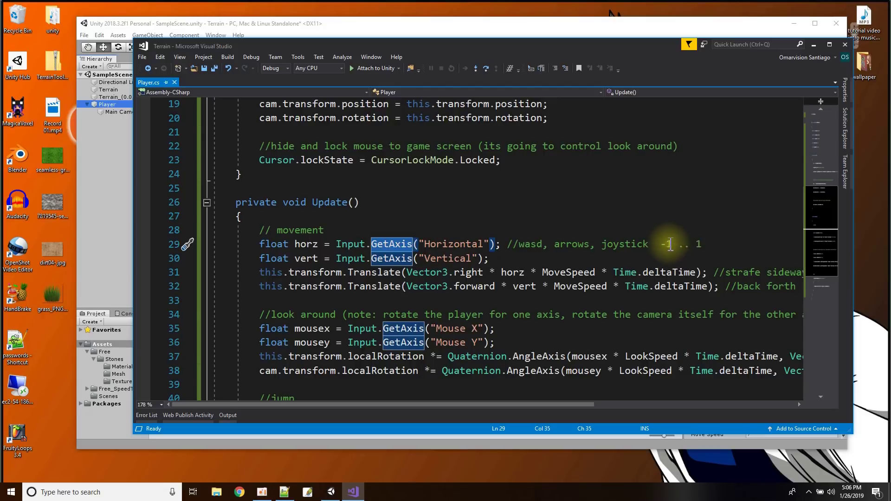
pyautogui.doubleClick(436, 245)
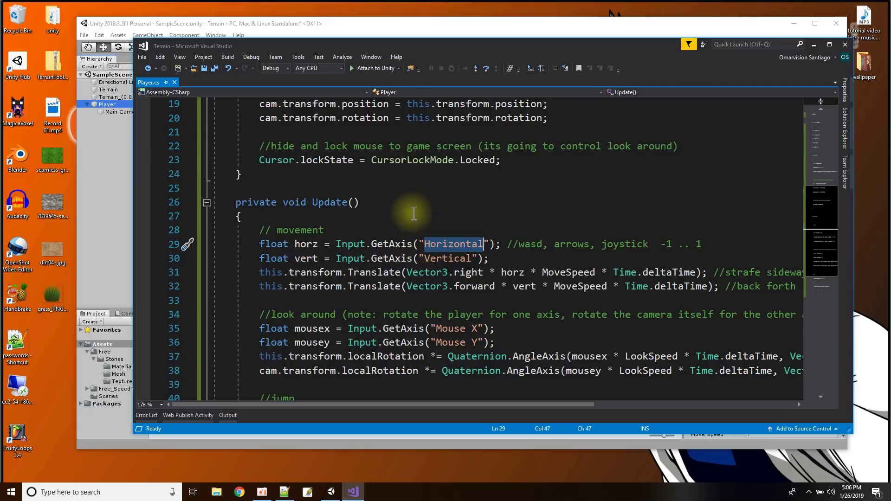
# Switch to Unity and examine the Horizontal and Vertical axis definitions in the project's Input settings, then close the settings.
pyautogui.click(331, 29)
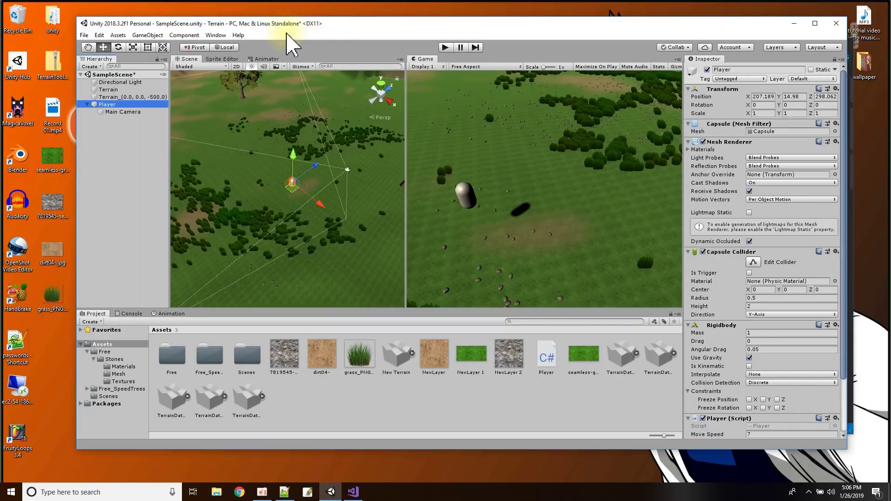
pyautogui.click(97, 36)
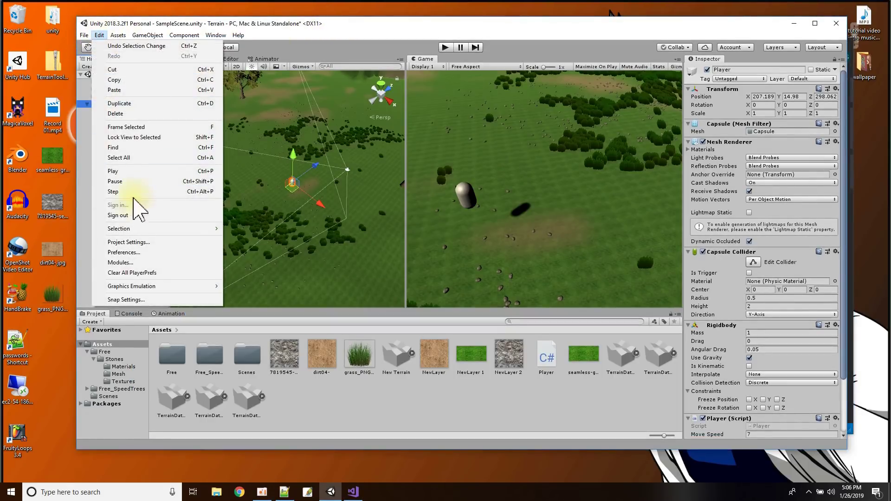
pyautogui.click(142, 242)
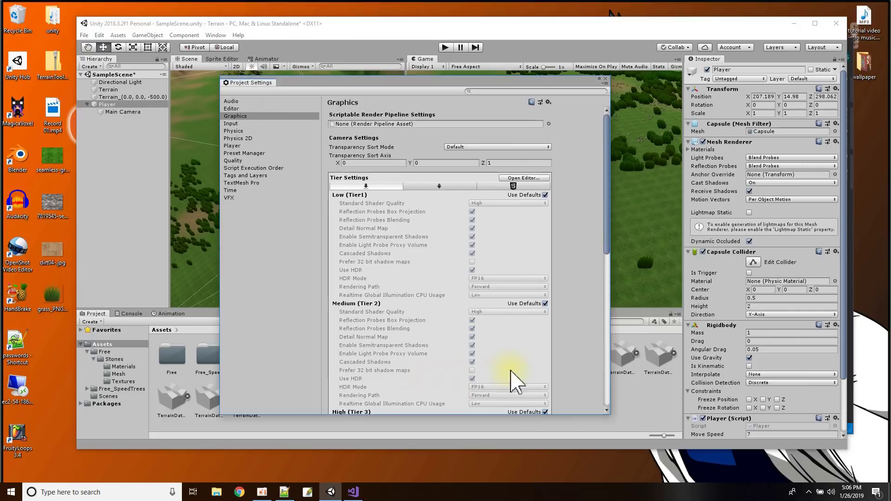
pyautogui.click(231, 124)
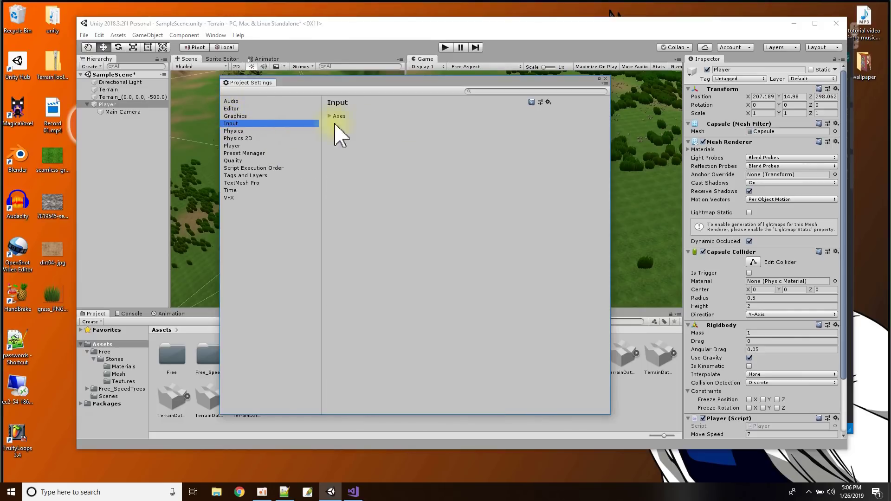
pyautogui.click(331, 116)
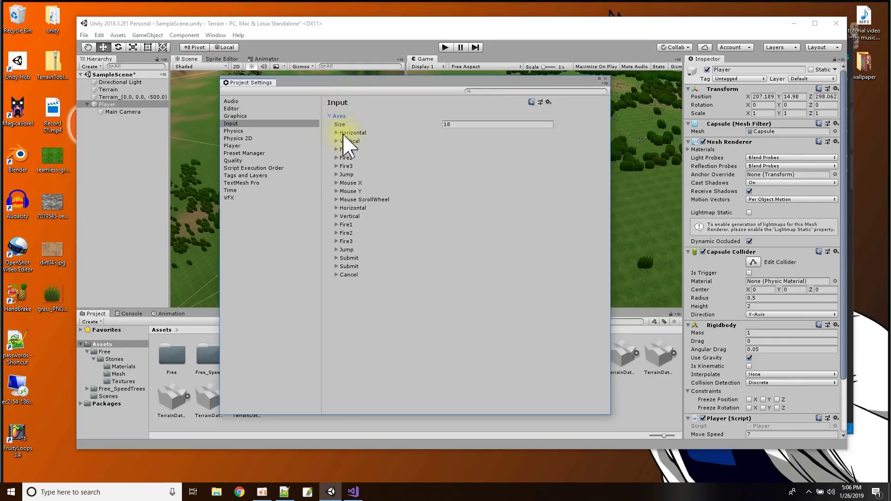
pyautogui.click(337, 133)
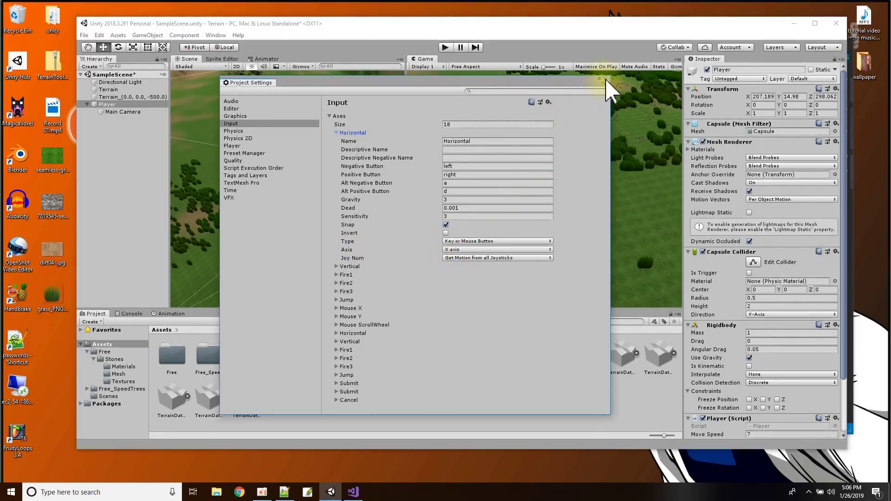
pyautogui.click(337, 266)
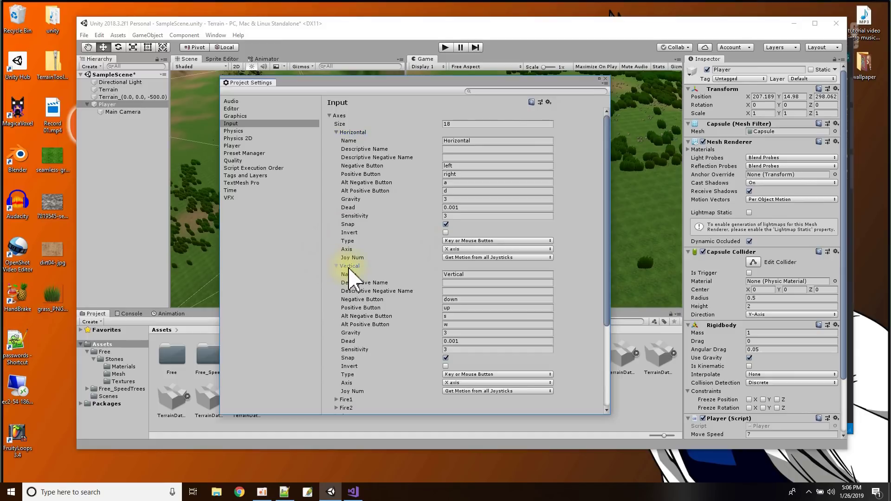
pyautogui.scroll(-3, 352, 288)
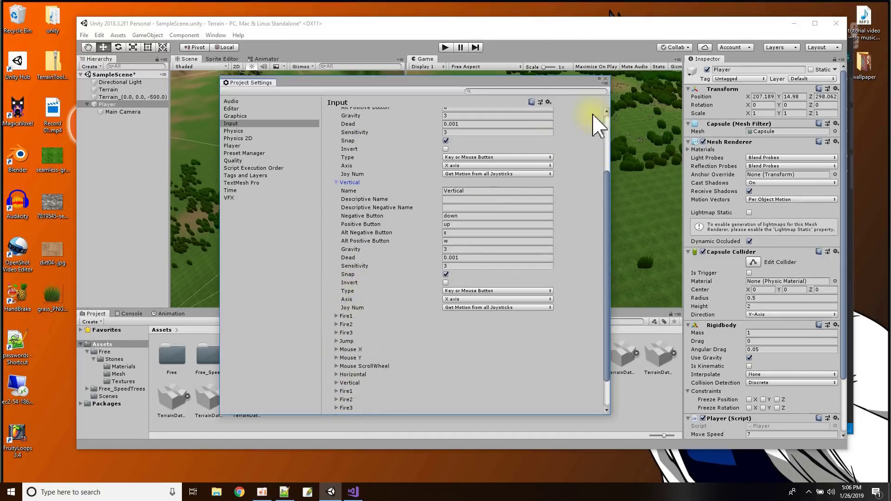
pyautogui.click(605, 78)
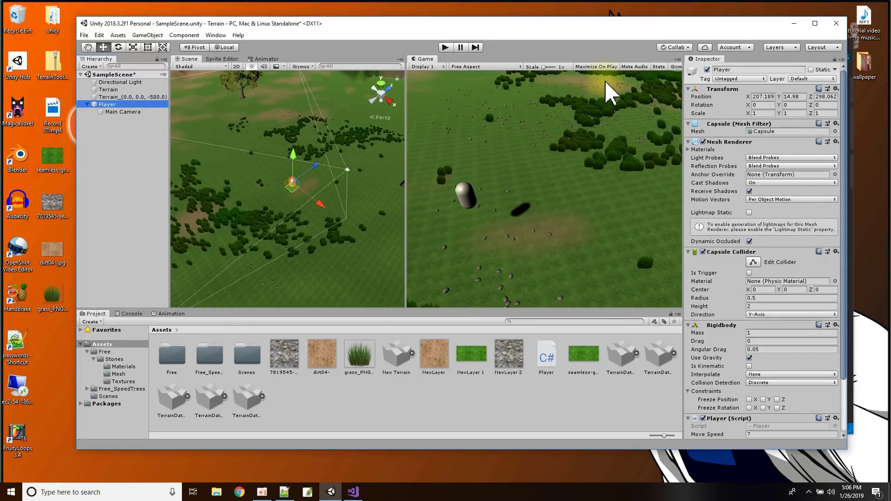
# Return to the Player script in Visual Studio and review the horz and vert lines with their "Horizontal" and "Vertical" axis names.
pyautogui.click(353, 493)
pyautogui.moveTo(419, 244); pyautogui.dragTo(486, 243)
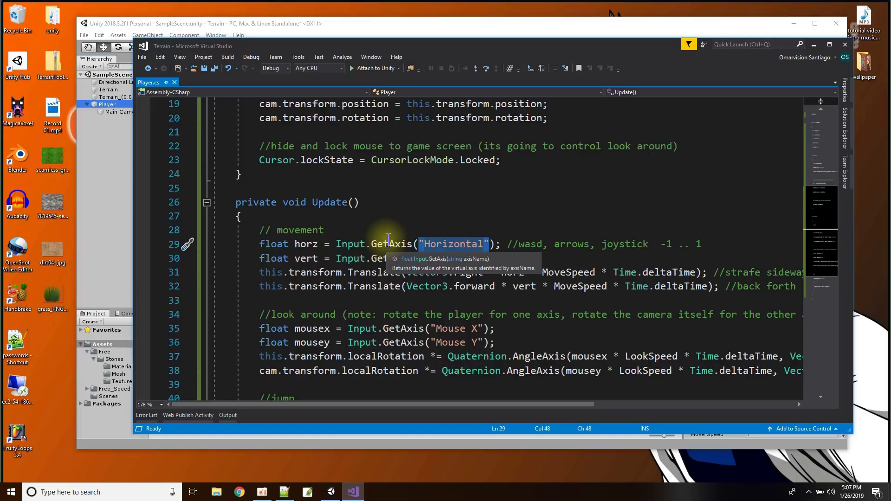
pyautogui.scroll(-1, 409, 218)
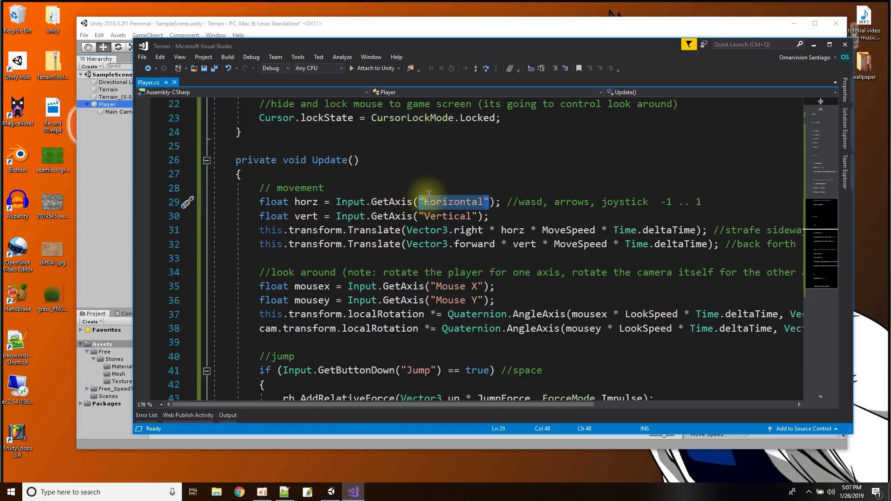
pyautogui.doubleClick(448, 216)
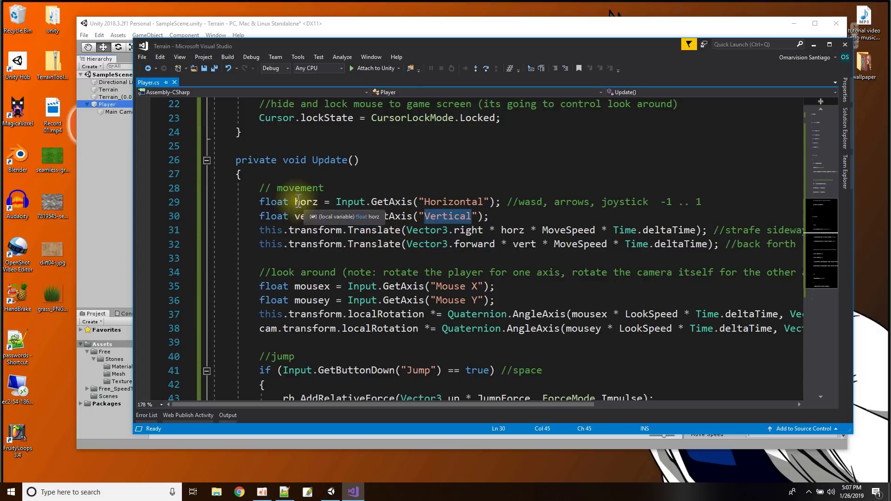
pyautogui.scroll(-1, 301, 195)
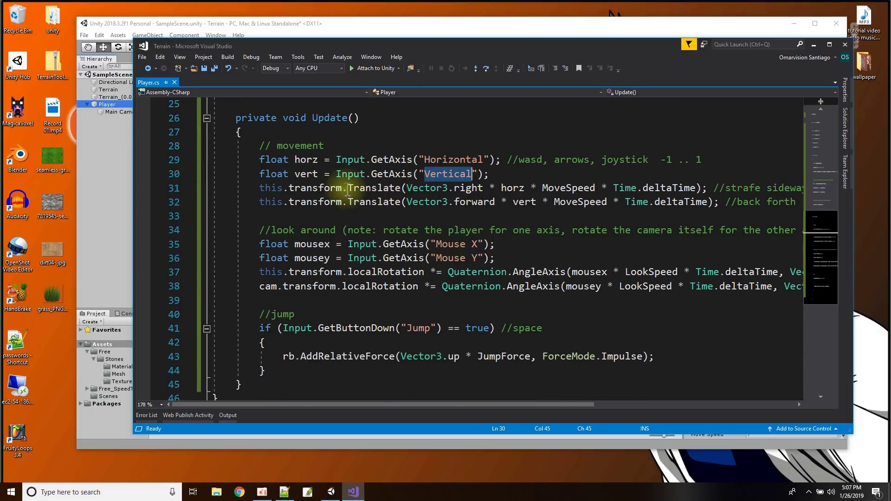
pyautogui.click(302, 160)
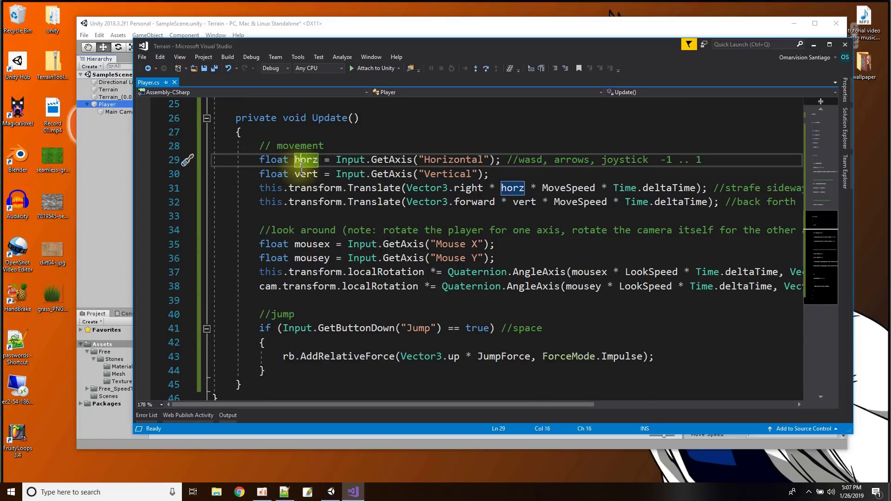
pyautogui.click(318, 160)
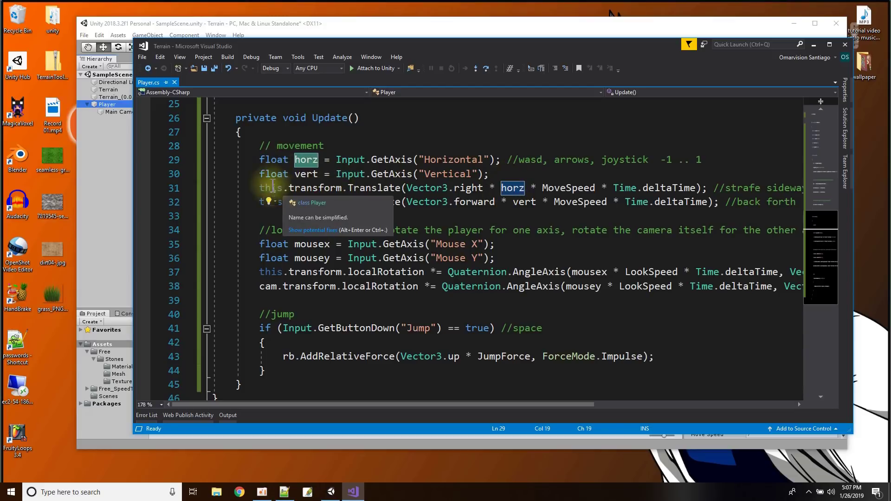
# Inspect this.transform.Translate and Vector3.right in the strafe line, and compare that direction with the Player's axes in the Unity scene.
pyautogui.moveTo(259, 188); pyautogui.dragTo(391, 188)
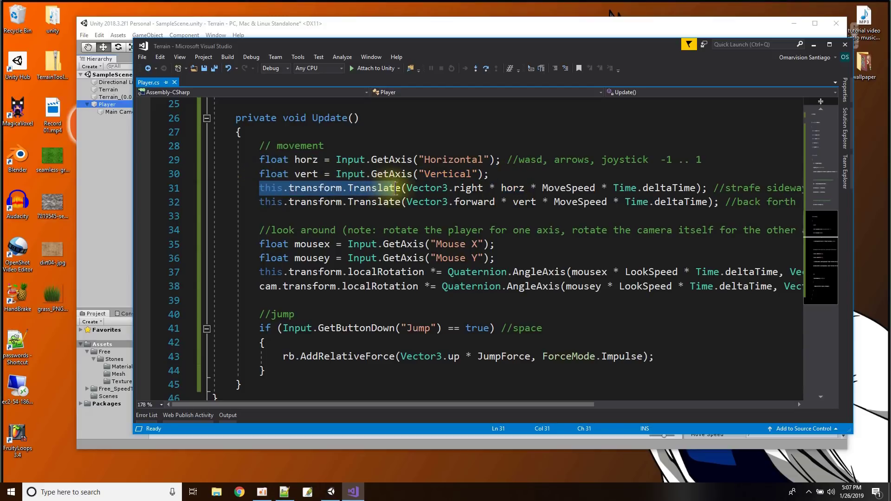
pyautogui.click(378, 188)
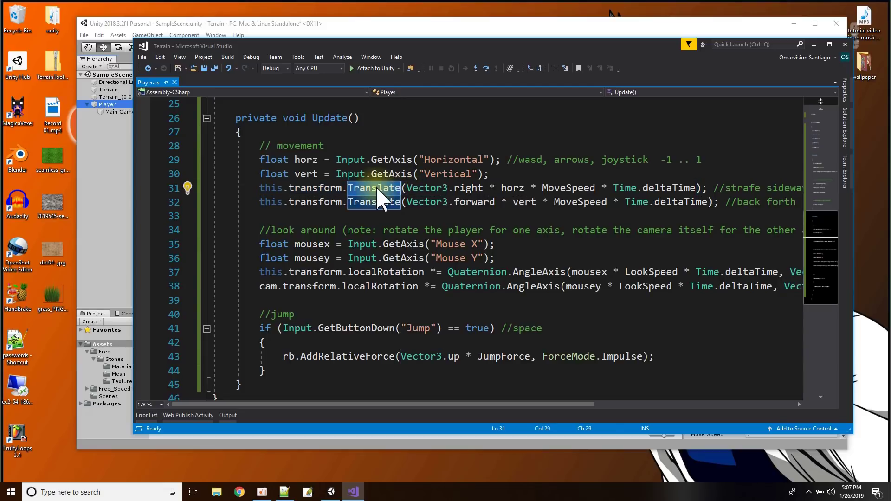
pyautogui.doubleClick(462, 188)
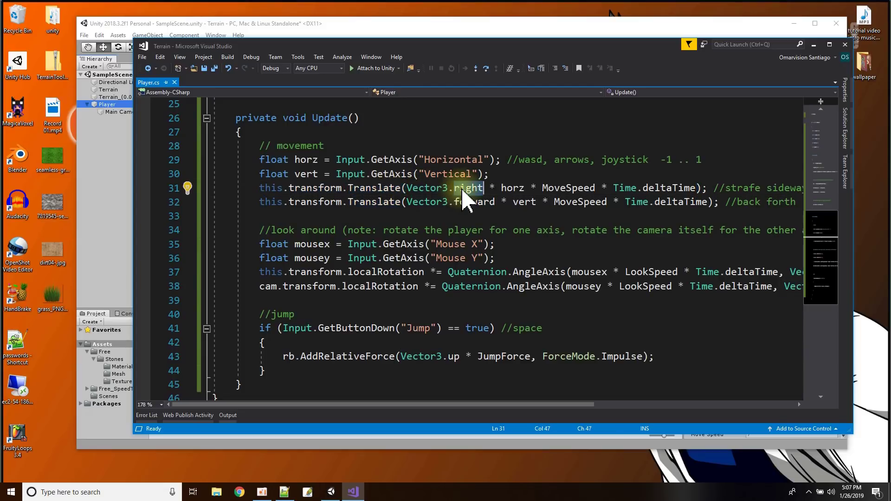
pyautogui.moveTo(462, 189)
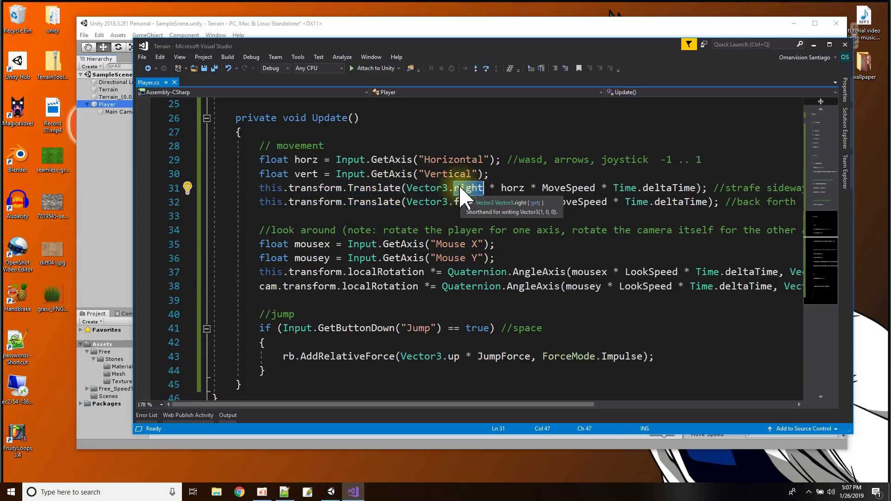
pyautogui.click(424, 34)
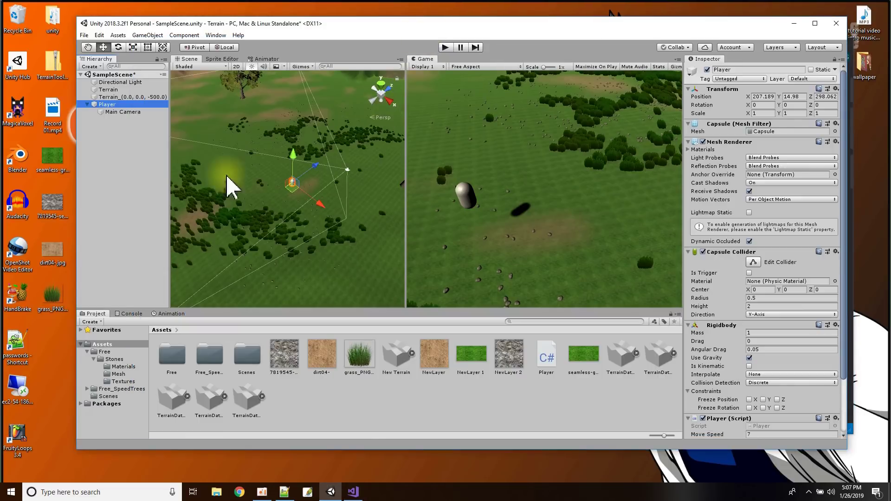
pyautogui.scroll(4, 301, 210)
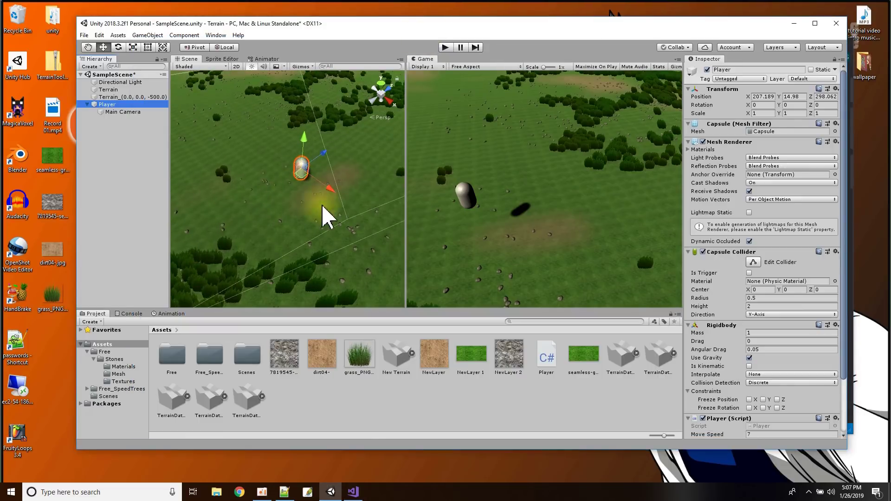
# Back in the Player script, examine the strafe line's horz, MoveSpeed and Time.deltaTime factors, tracing MoveSpeed to its field declaration.
pyautogui.click(353, 491)
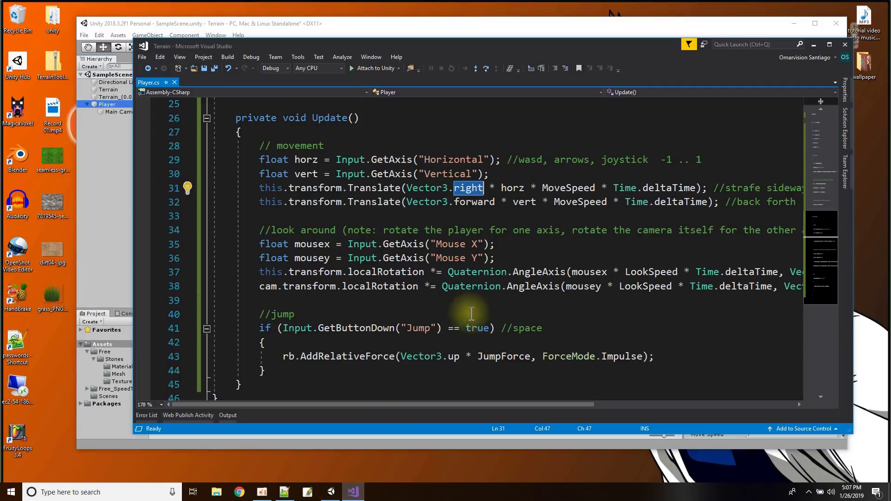
pyautogui.doubleClick(508, 188)
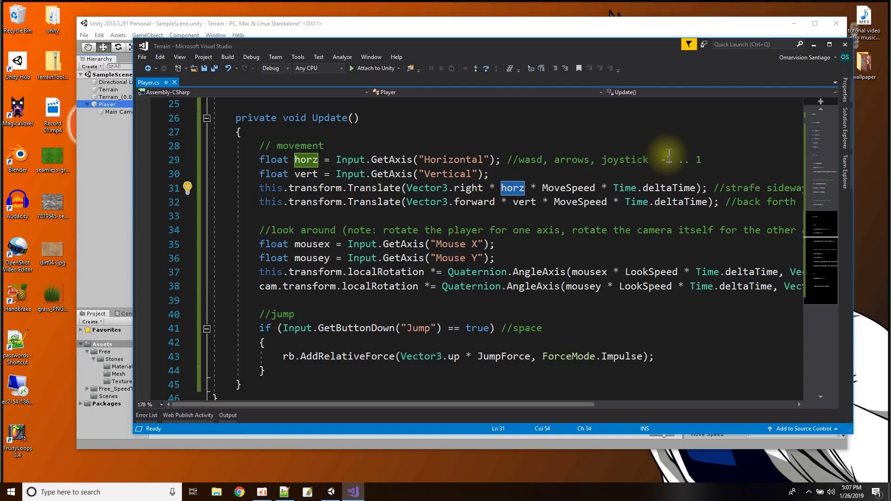
pyautogui.doubleClick(572, 189)
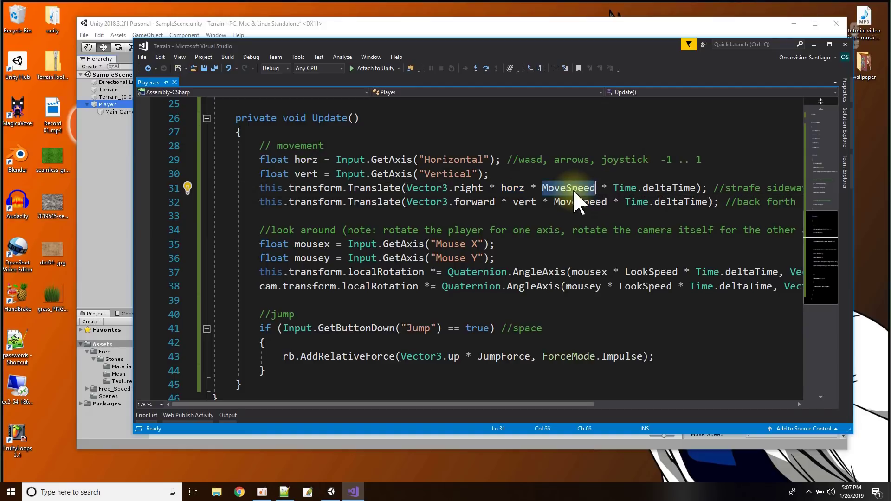
pyautogui.scroll(8, 555, 246)
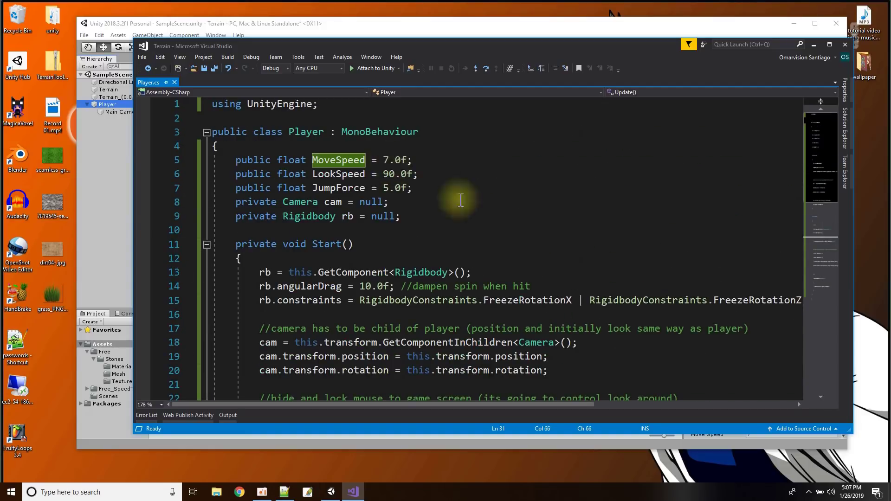
pyautogui.scroll(-6, 553, 259)
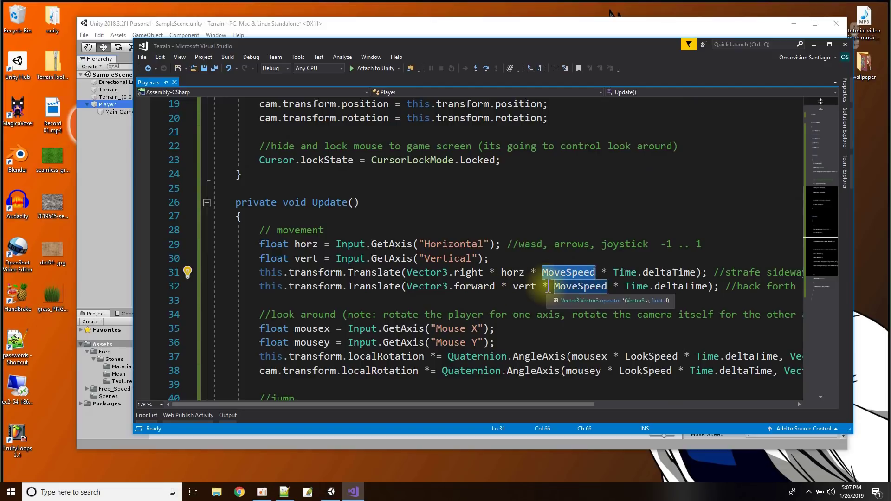
pyautogui.scroll(-1, 548, 287)
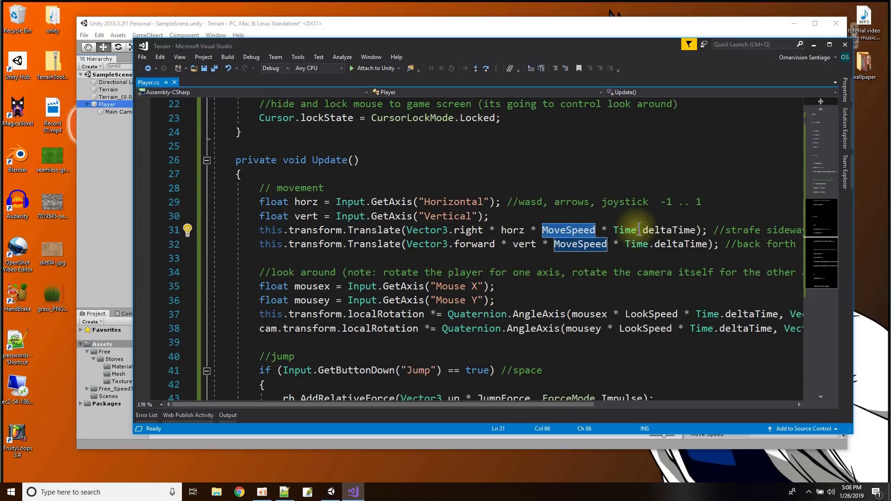
pyautogui.click(673, 231)
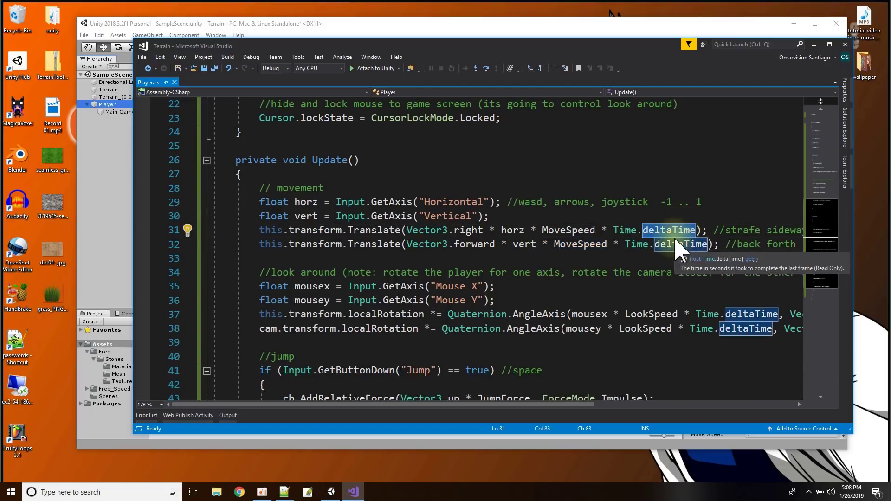
# Review Vector3.forward and vert in the back-and-forth Translate line, together with the complete movement block.
pyautogui.keyDown('ctrl'); pyautogui.scroll(-1, 676, 245); pyautogui.keyUp('ctrl')
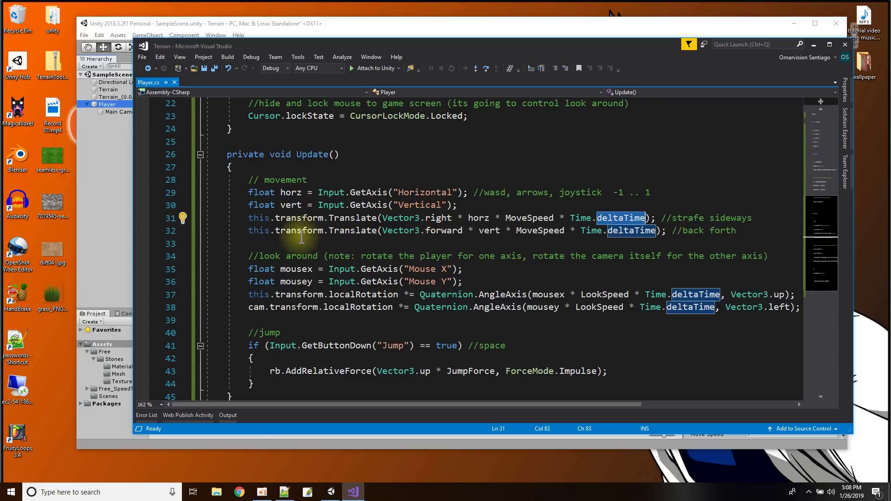
pyautogui.doubleClick(445, 230)
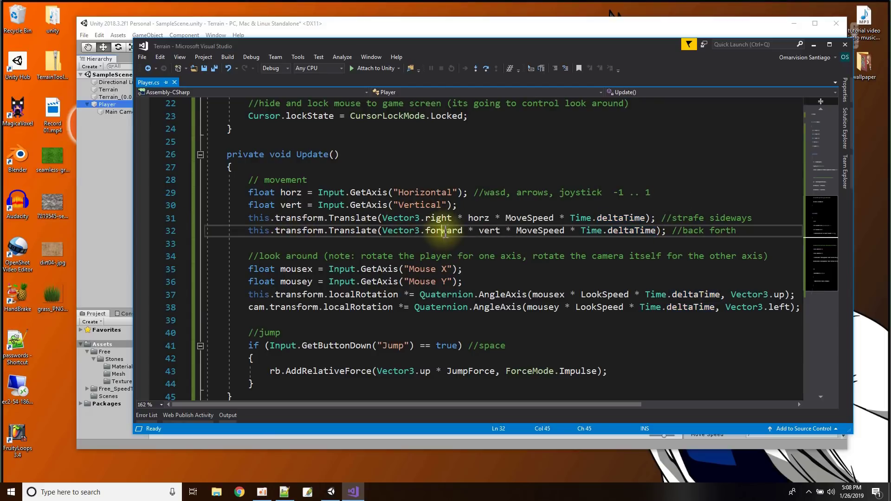
pyautogui.doubleClick(490, 230)
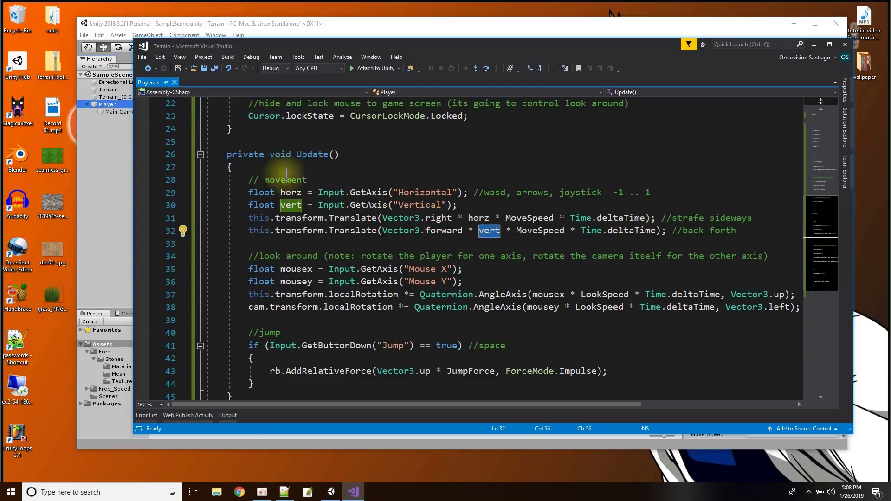
pyautogui.moveTo(243, 180); pyautogui.dragTo(768, 231)
# Examine the look-around block's mousex and mousey lines, including their GetAxis calls and the "Mouse X" argument.
pyautogui.click(550, 294)
pyautogui.scroll(-3, 325, 283)
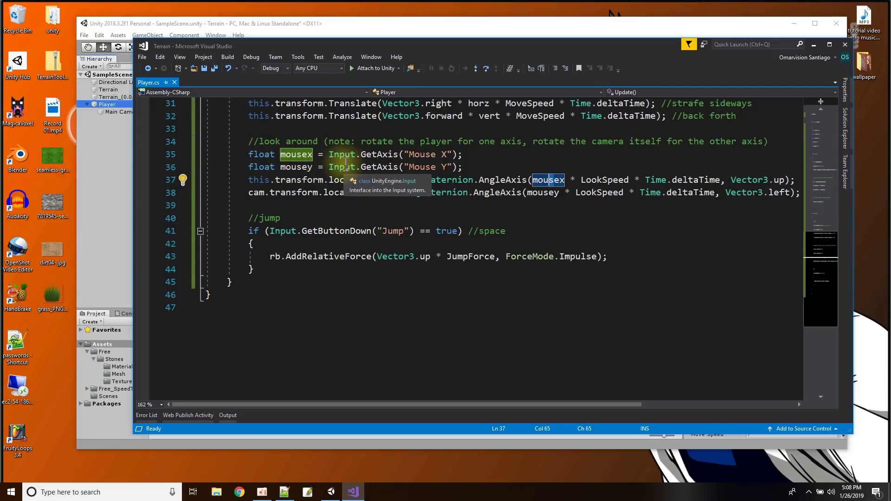
pyautogui.click(380, 157)
pyautogui.doubleClick(380, 157)
pyautogui.doubleClick(380, 167)
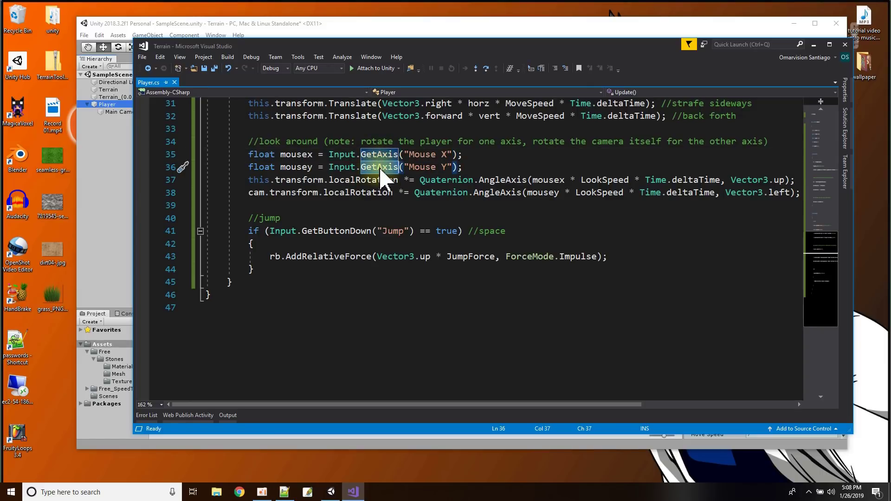
pyautogui.click(426, 155)
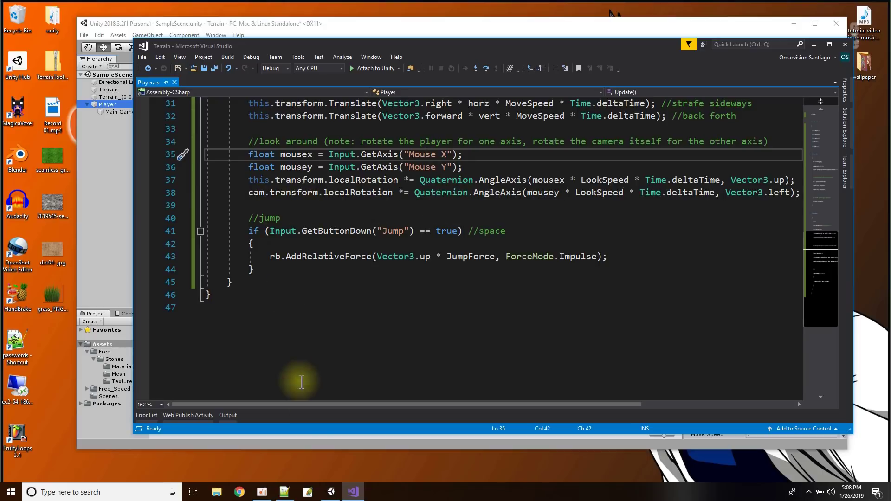
pyautogui.hscroll(1, 309, 406)
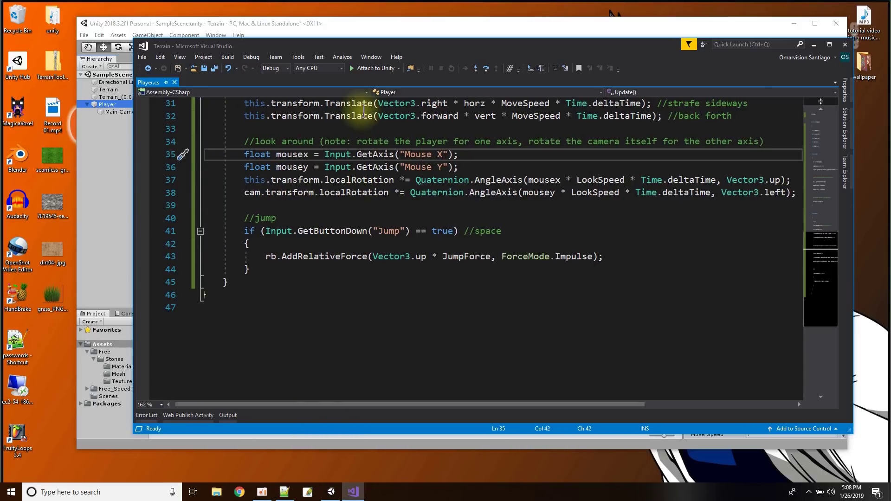
# Examine the Player rotation line in the look-around block, covering this, localRotation, the *= operator, Quaternion and AngleAxis.
pyautogui.scroll(2, 391, 154)
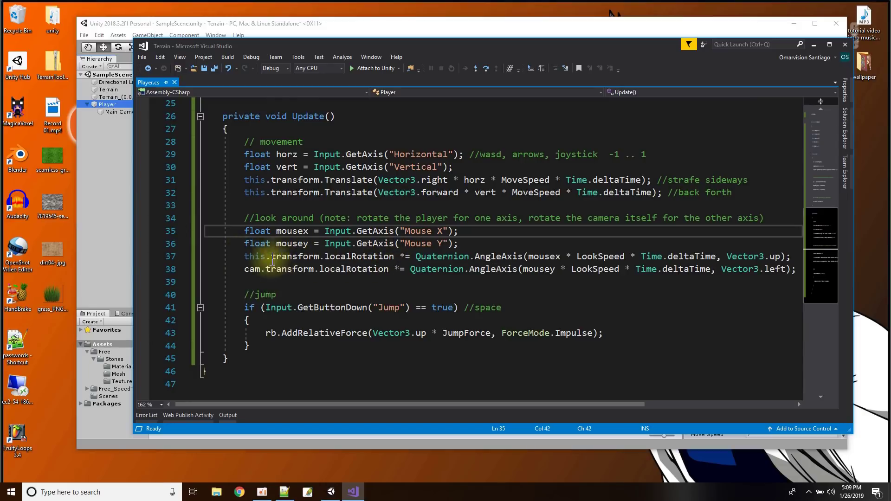
pyautogui.click(363, 258)
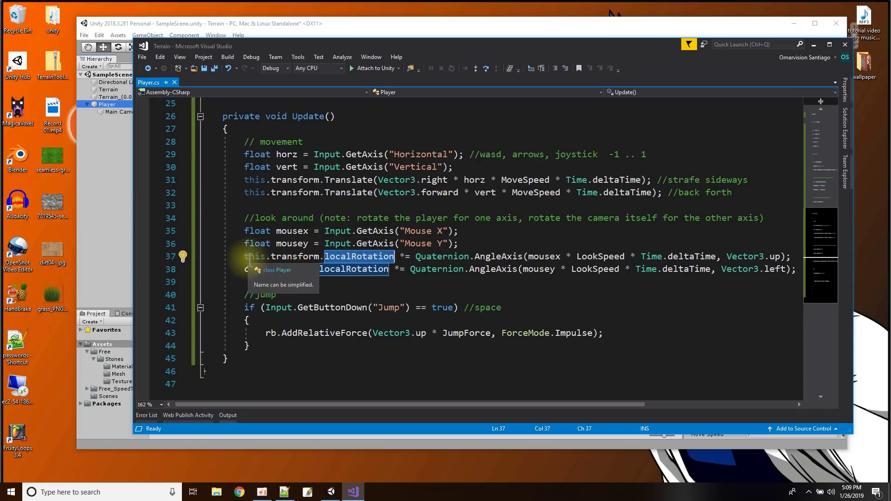
pyautogui.doubleClick(252, 257)
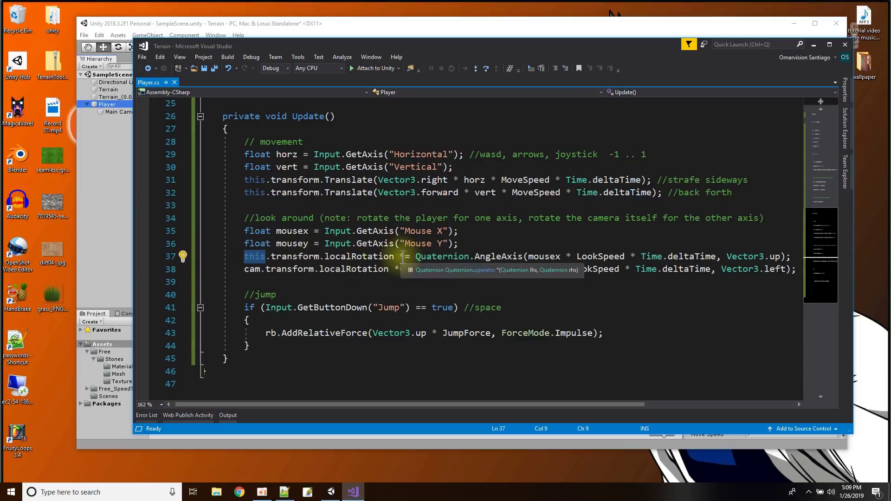
pyautogui.click(401, 256)
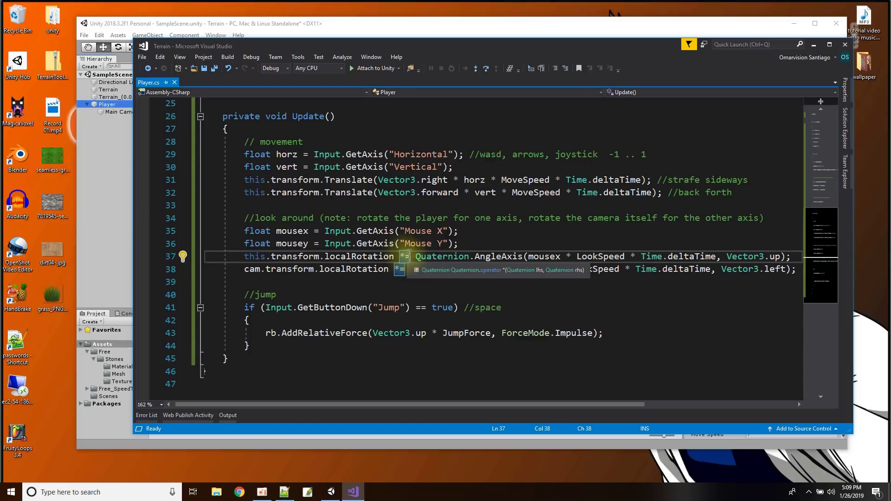
pyautogui.click(427, 256)
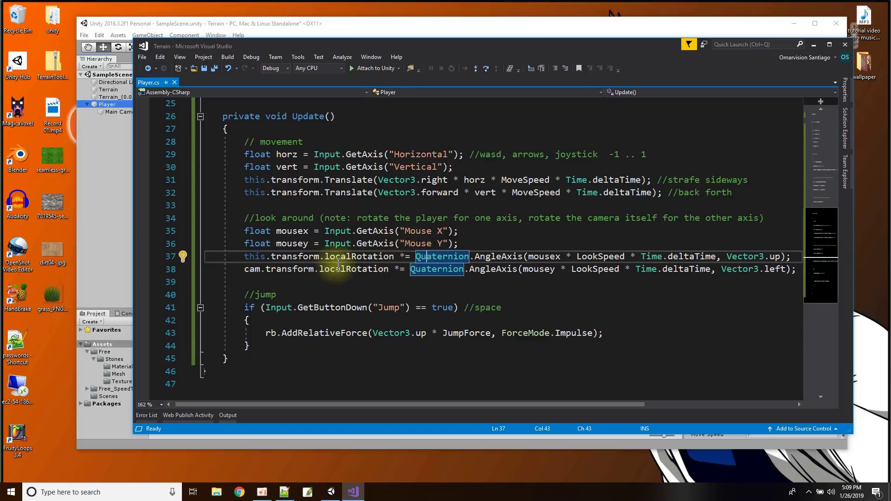
pyautogui.doubleClick(493, 256)
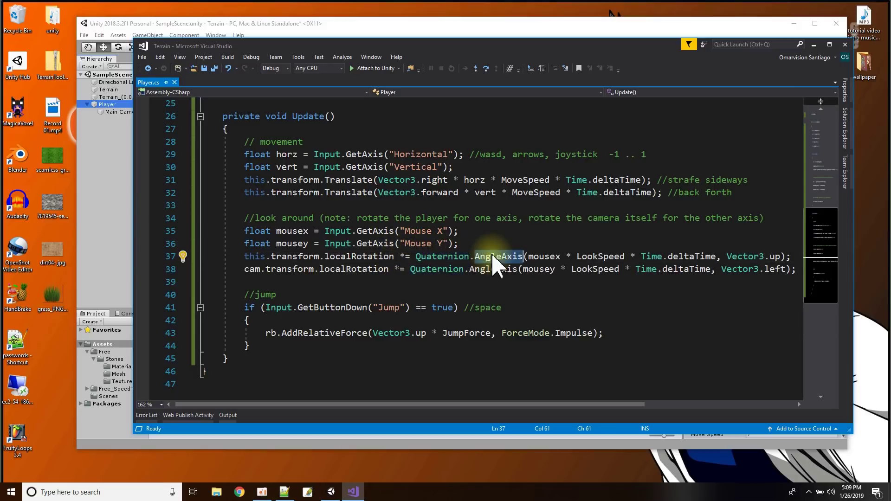
# Review the mousex, LookSpeed and Time.deltaTime factors in the Player rotation line, tracing LookSpeed to its field declaration.
pyautogui.doubleClick(542, 257)
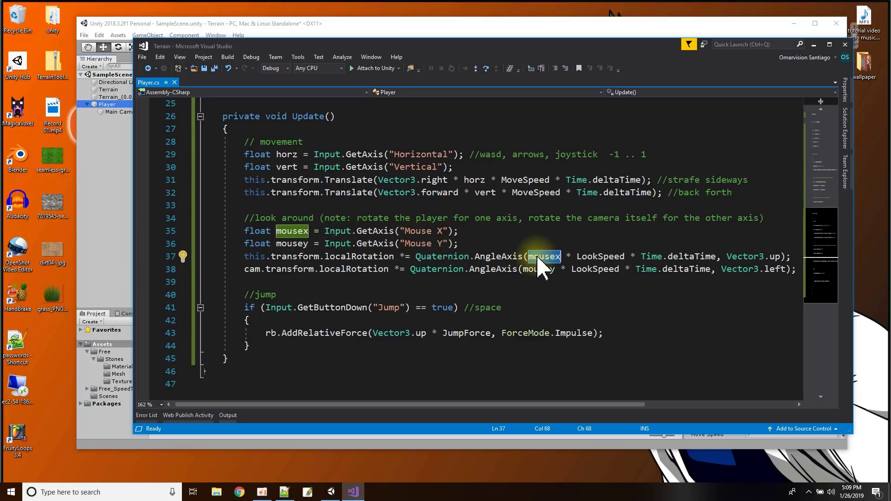
pyautogui.doubleClick(594, 257)
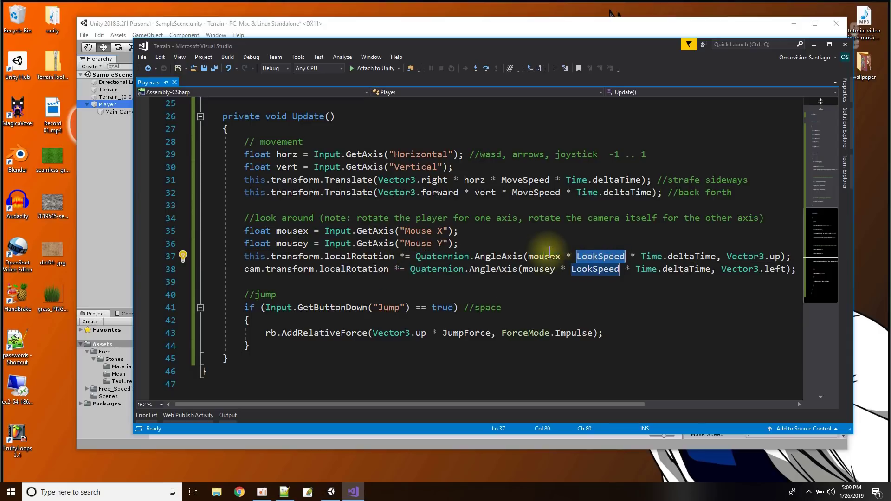
pyautogui.scroll(8, 594, 256)
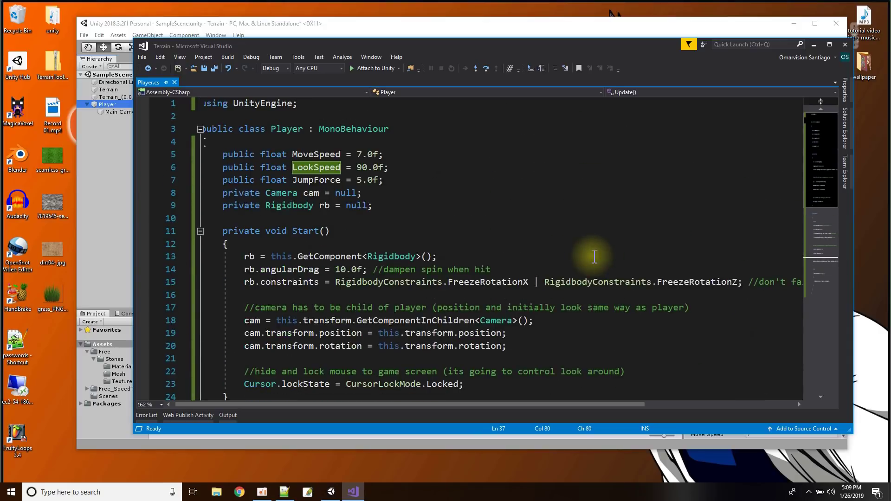
pyautogui.scroll(-7, 563, 239)
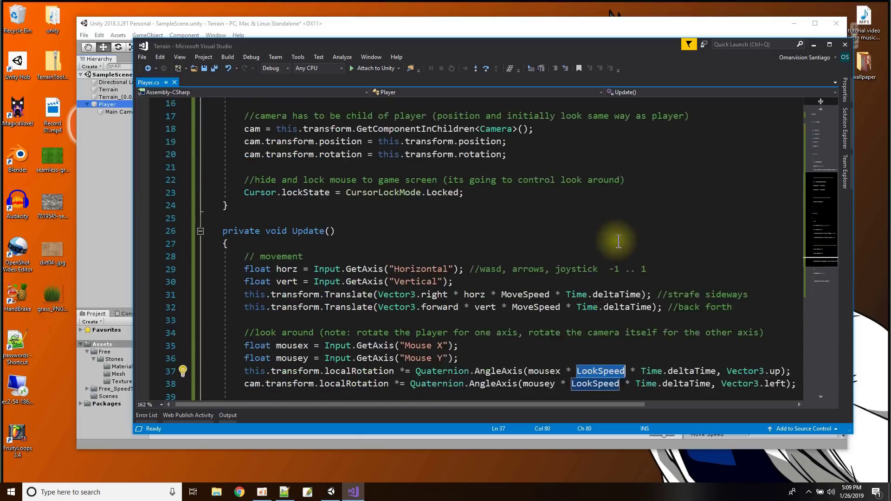
pyautogui.doubleClick(549, 294)
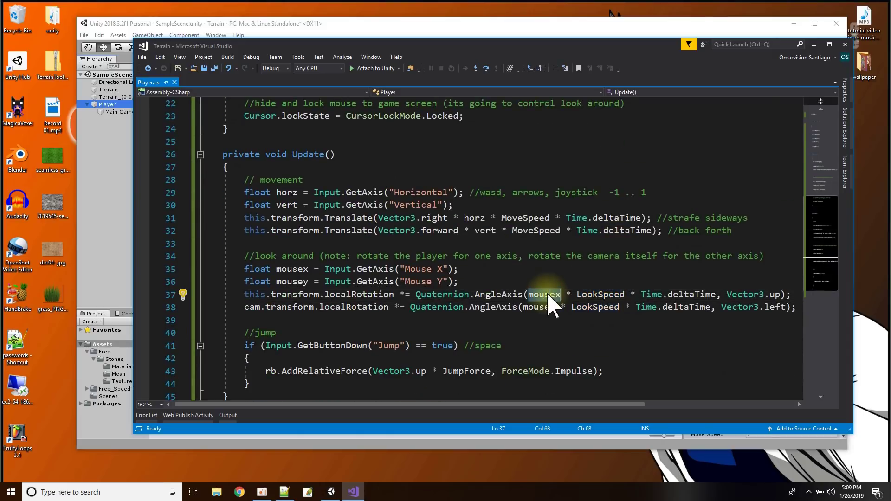
pyautogui.doubleClick(589, 295)
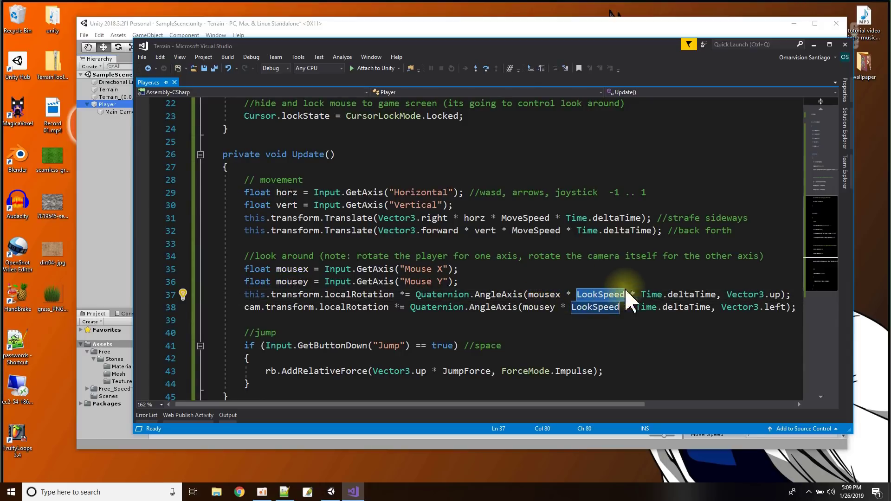
pyautogui.doubleClick(681, 294)
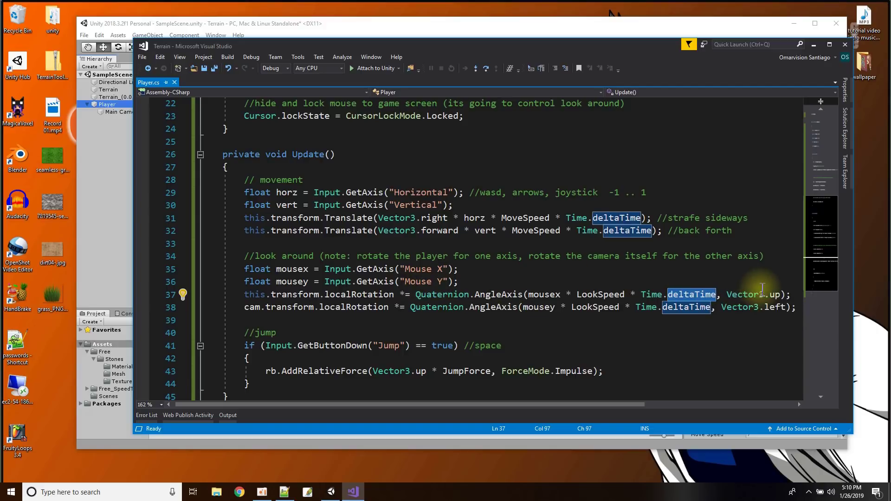
# Compare the Vector3.up rotation axis with the Player's axes in the Unity scene, and return to the Player script in Visual Studio.
pyautogui.click(485, 24)
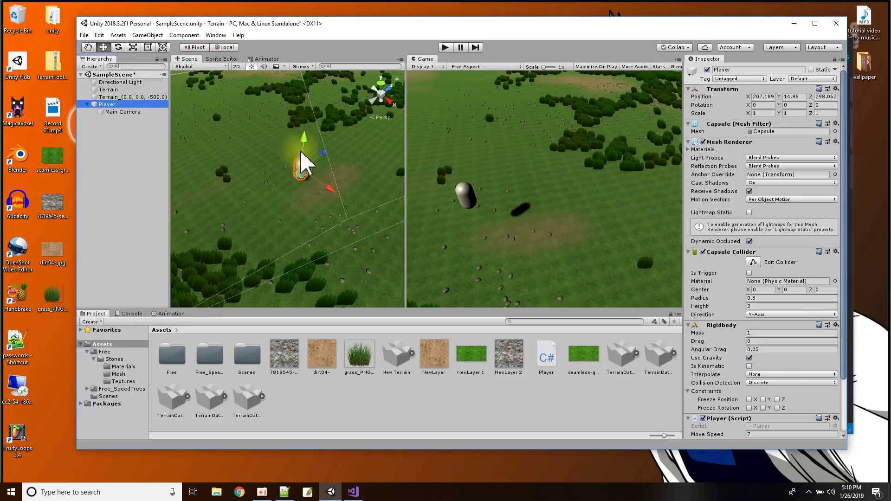
pyautogui.click(347, 496)
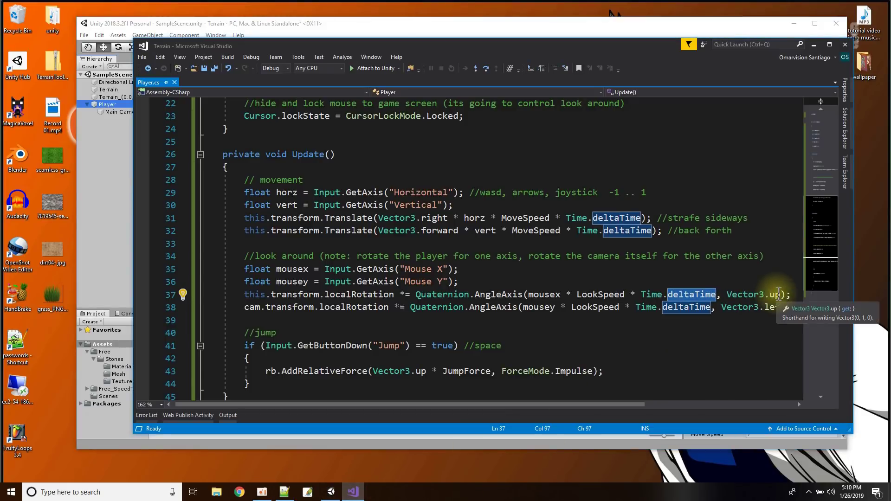
pyautogui.click(415, 322)
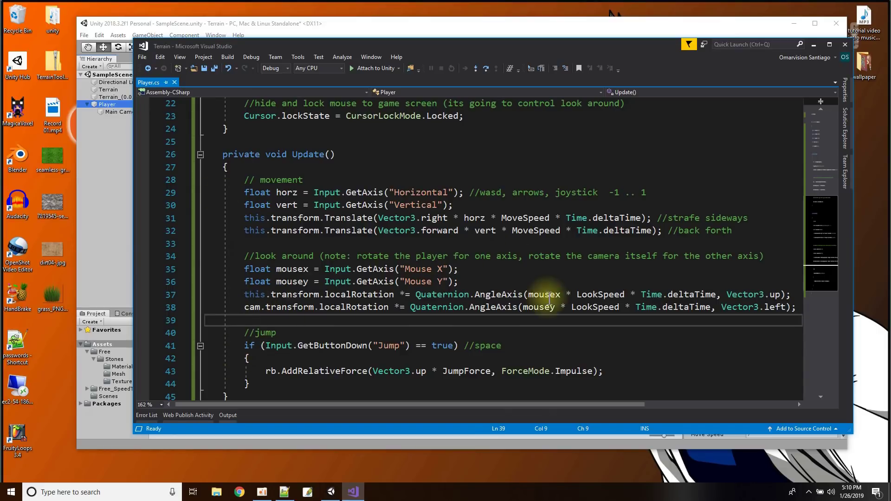
# Examine mousey, LookSpeed, deltaTime and Vector3.left in the camera rotation line, checking that axis against the Player in Unity before returning to the script.
pyautogui.click(539, 310)
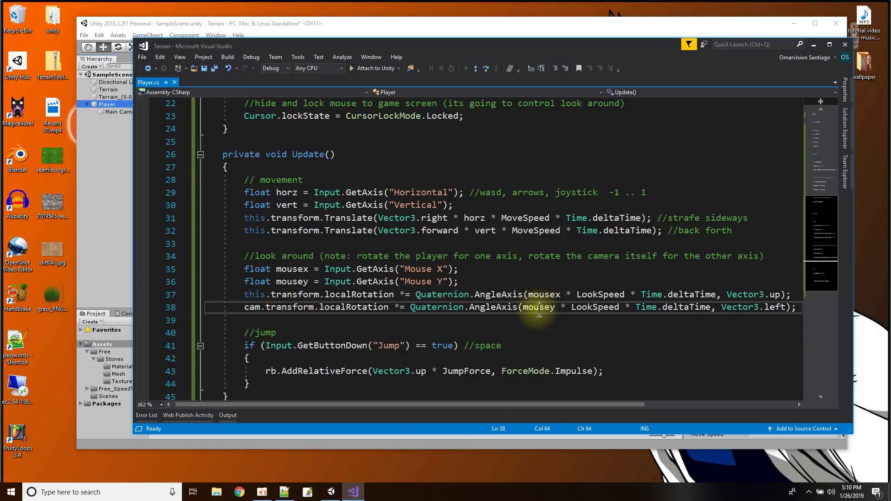
pyautogui.doubleClick(592, 308)
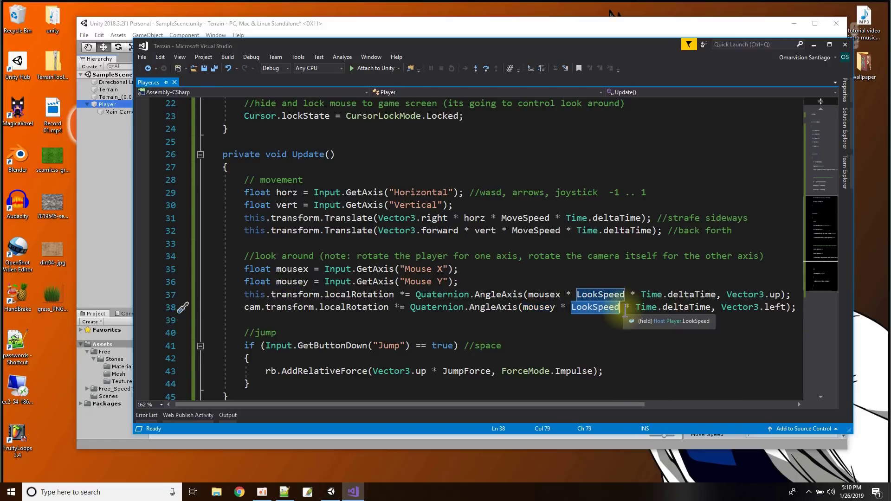
pyautogui.click(682, 308)
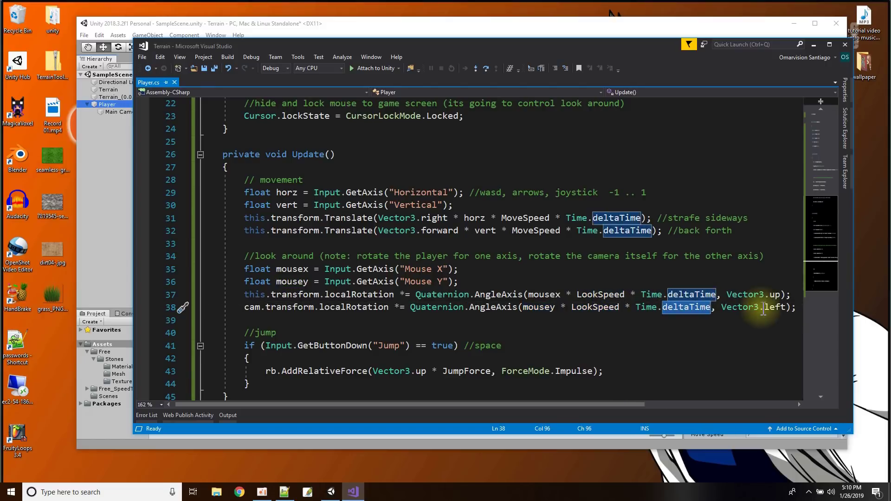
pyautogui.click(782, 308)
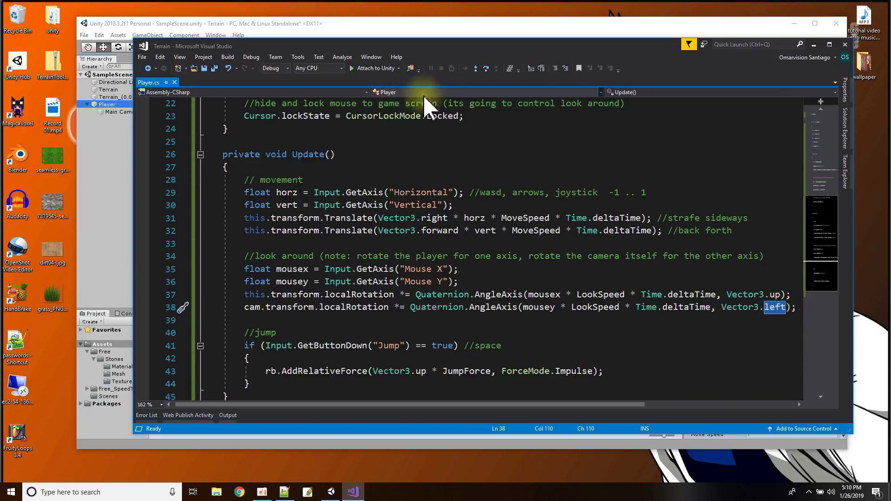
pyautogui.click(356, 31)
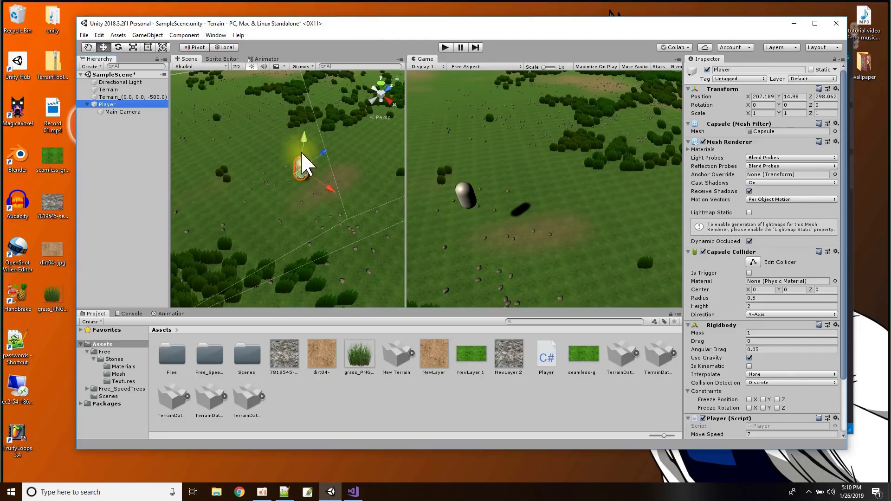
pyautogui.click(353, 493)
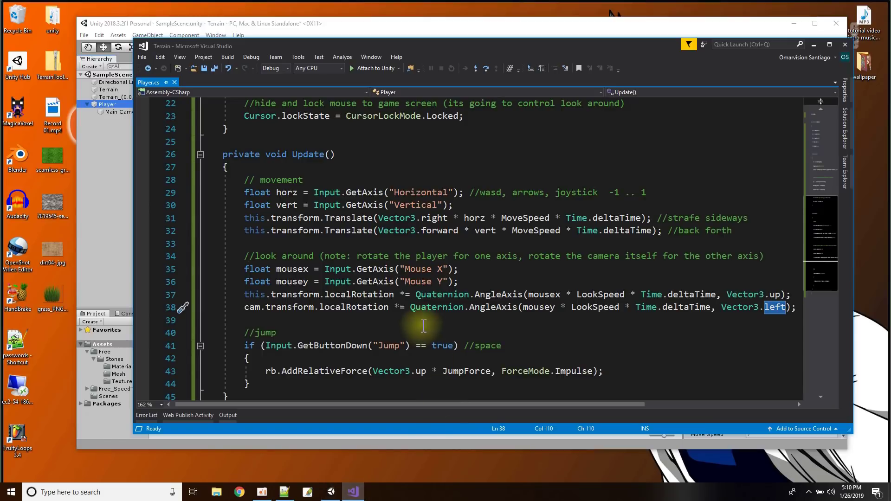
# Review the jump block's AddRelativeForce call, tracing rb to its Rigidbody field declaration and its assignment in Start.
pyautogui.scroll(-2, 372, 302)
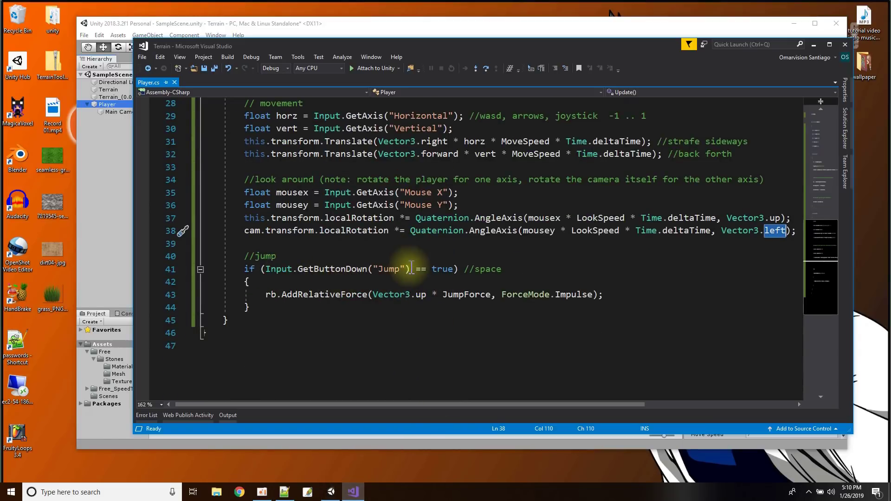
pyautogui.click(272, 295)
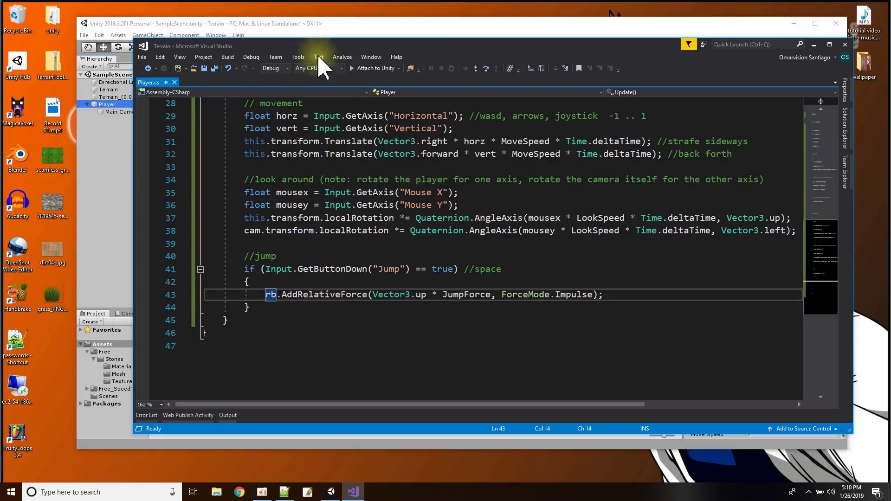
pyautogui.scroll(4, 331, 185)
pyautogui.scroll(5, 330, 184)
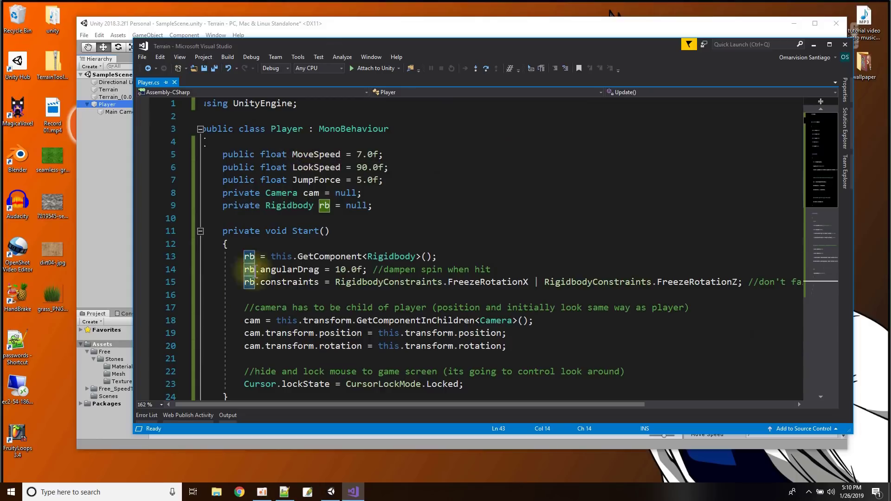
pyautogui.moveTo(212, 404); pyautogui.dragTo(208, 403)
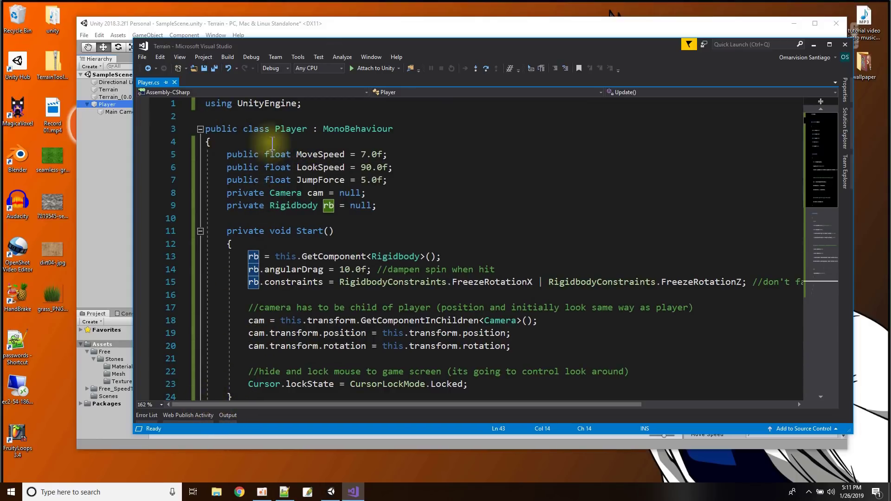
pyautogui.scroll(-2, 305, 265)
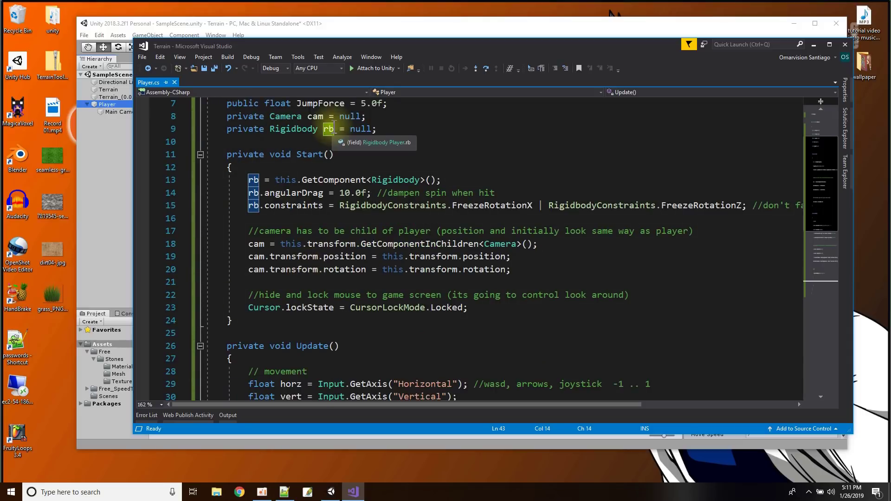
pyautogui.scroll(-6, 452, 106)
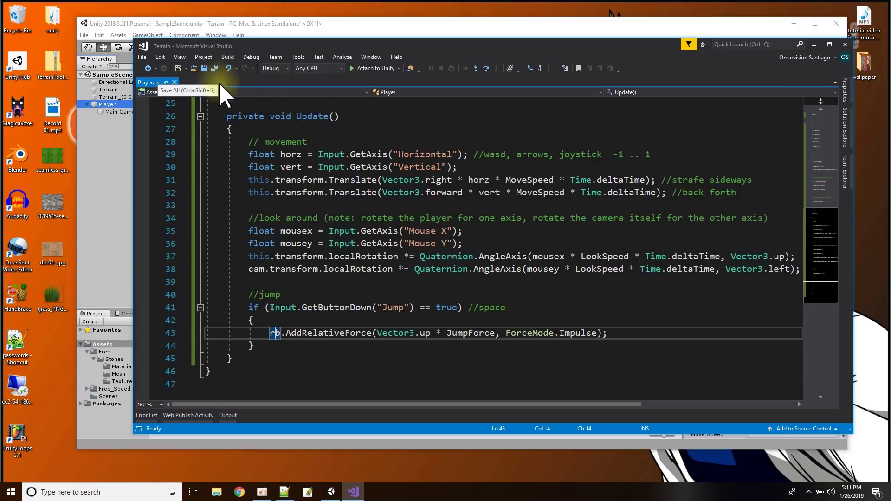
# Save the Player script in Visual Studio.
pyautogui.click(298, 26)
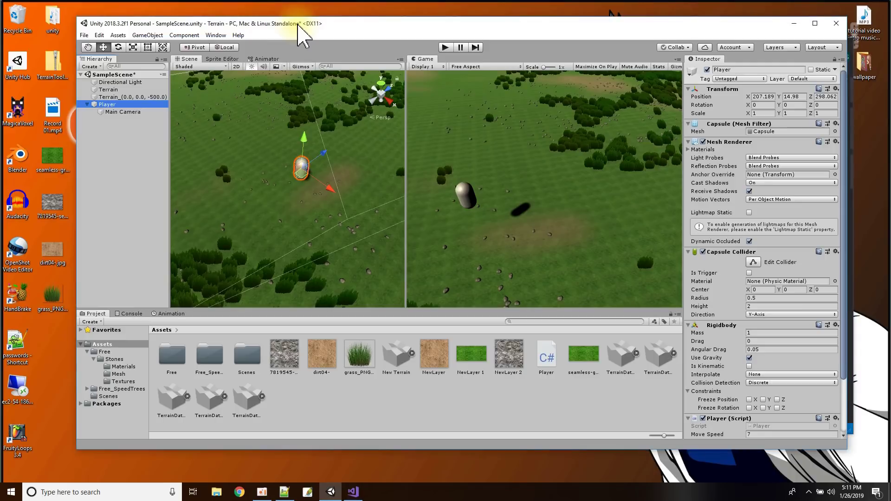
pyautogui.click(360, 498)
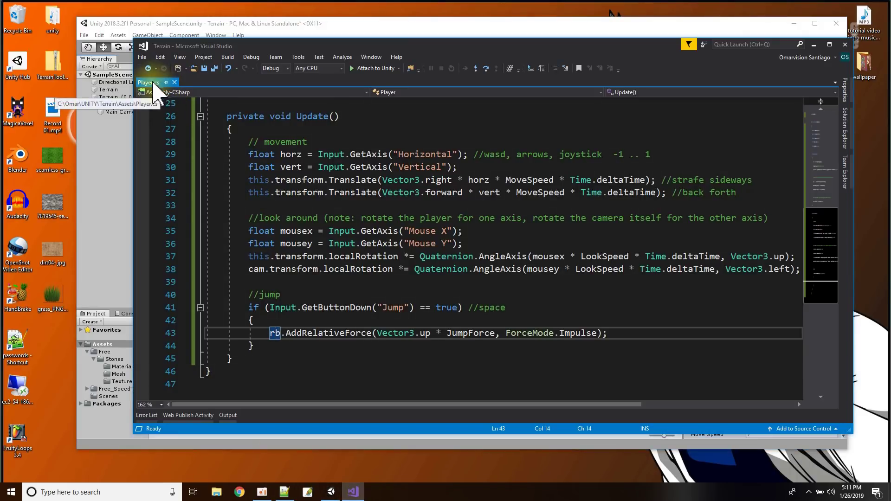
pyautogui.click(206, 70)
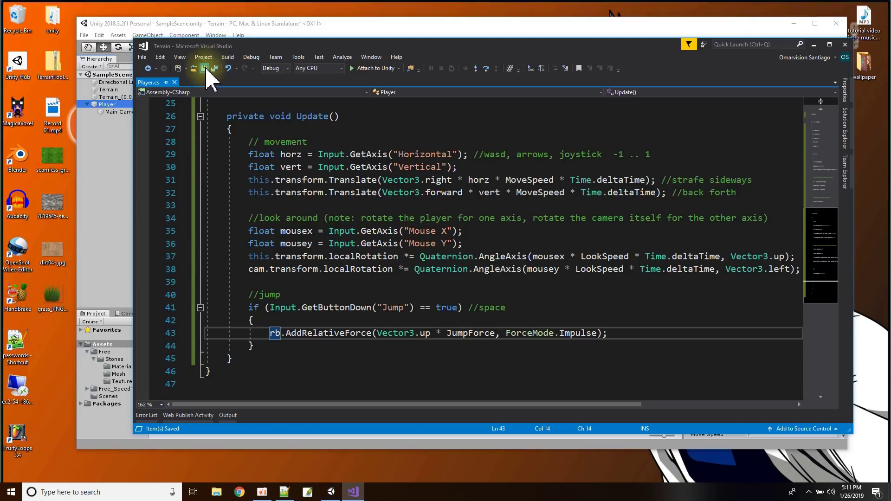
# Switch to Unity and play-test the scene, moving the Player forward across the grass and through the trees while looking around.
pyautogui.click(305, 30)
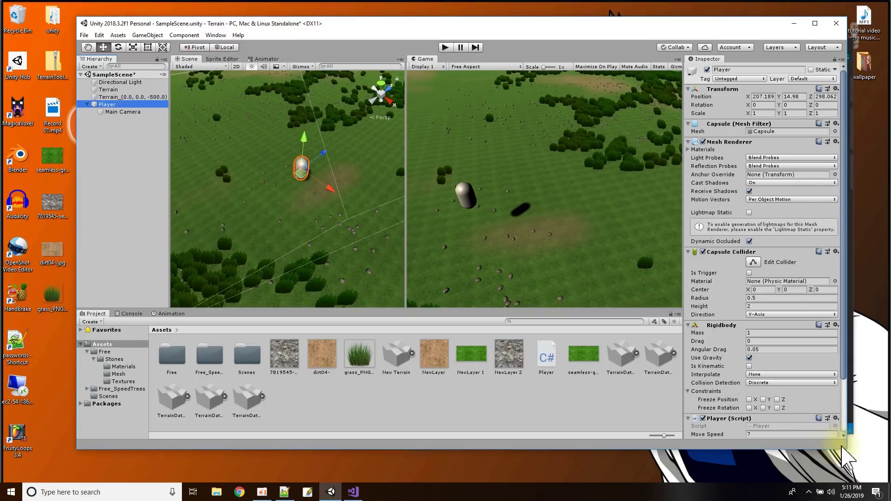
pyautogui.click(445, 47)
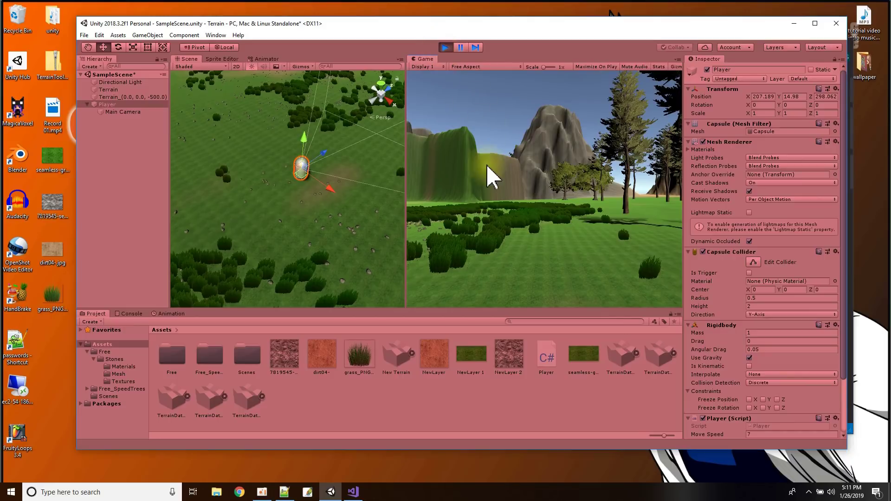
pyautogui.moveTo(544, 189)
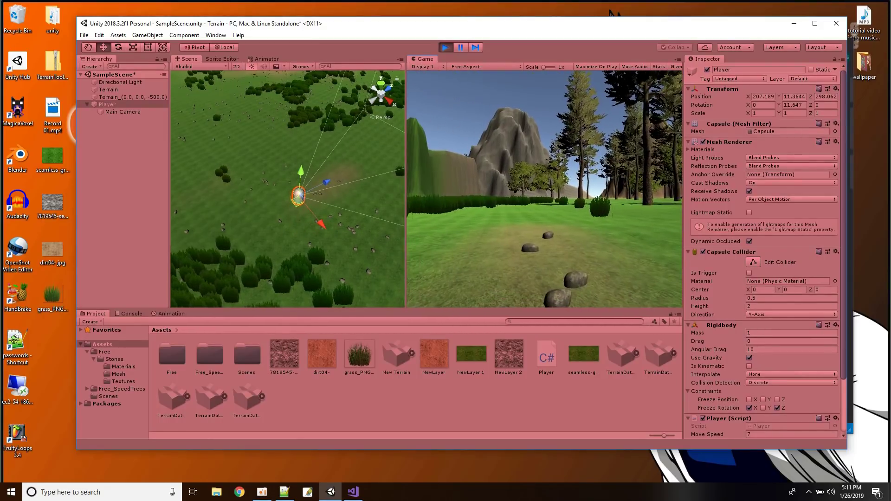
pyautogui.press('w')
pyautogui.press('w')
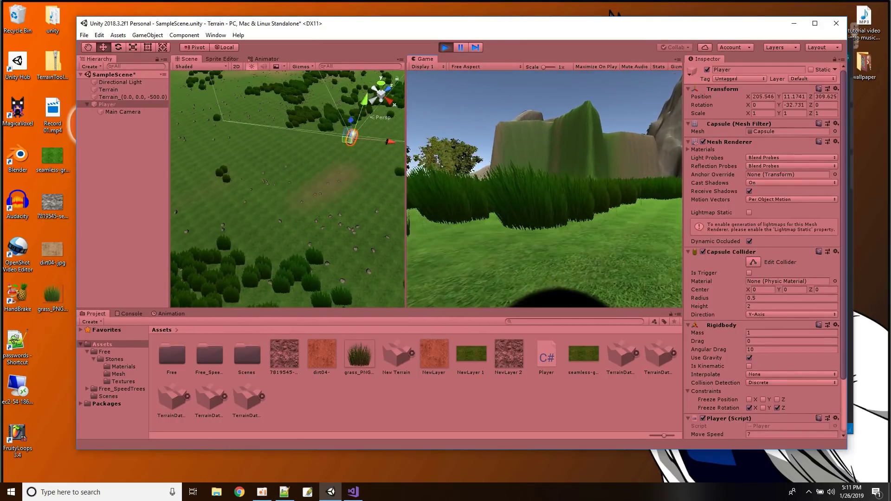
pyautogui.press('w')
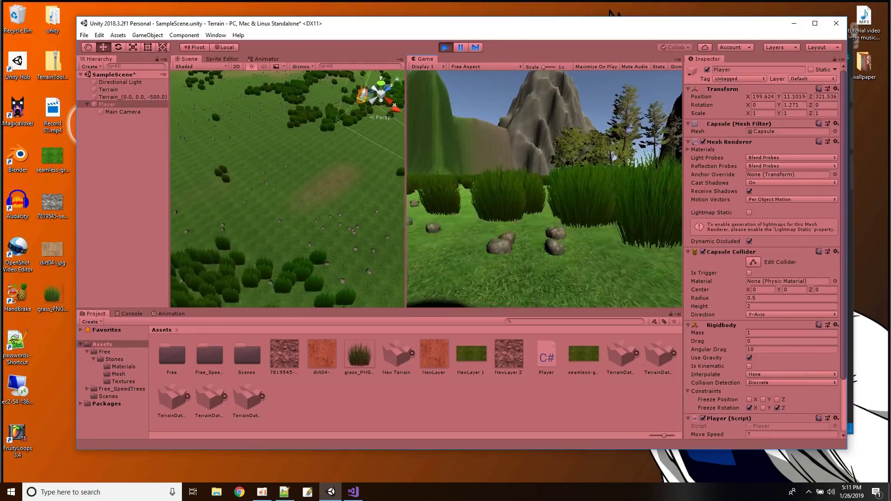
pyautogui.press('w')
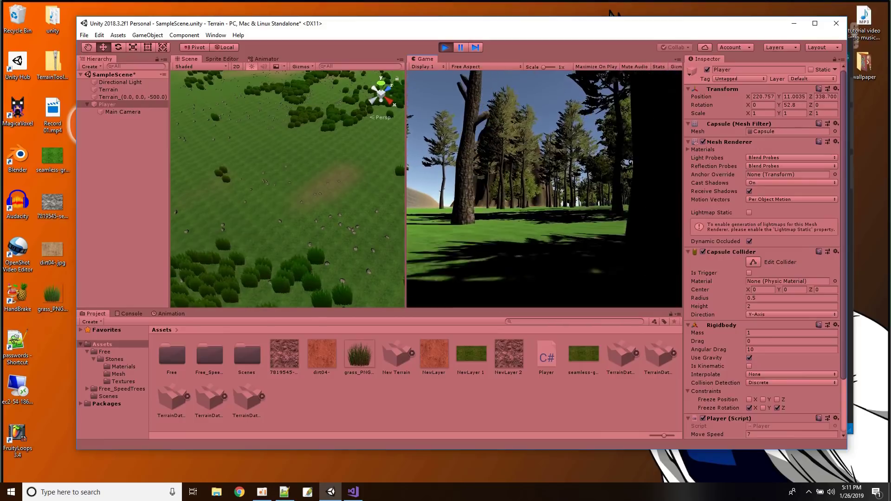
pyautogui.press('w')
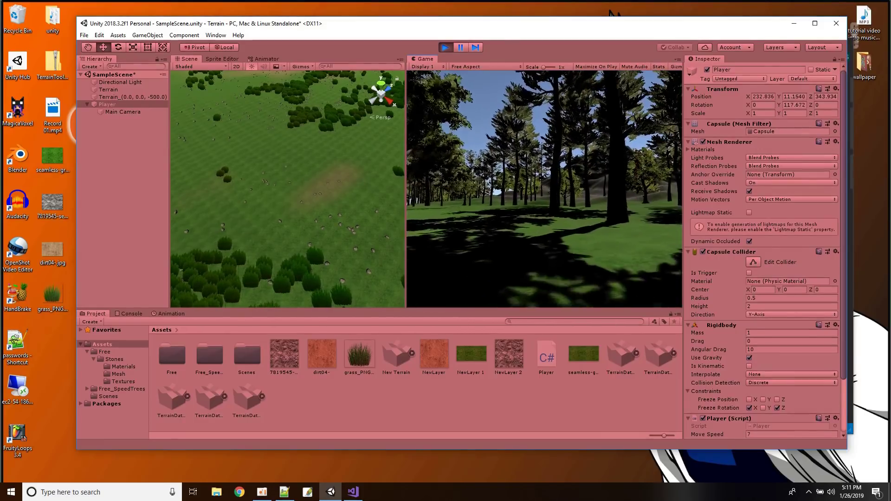
pyautogui.press('w')
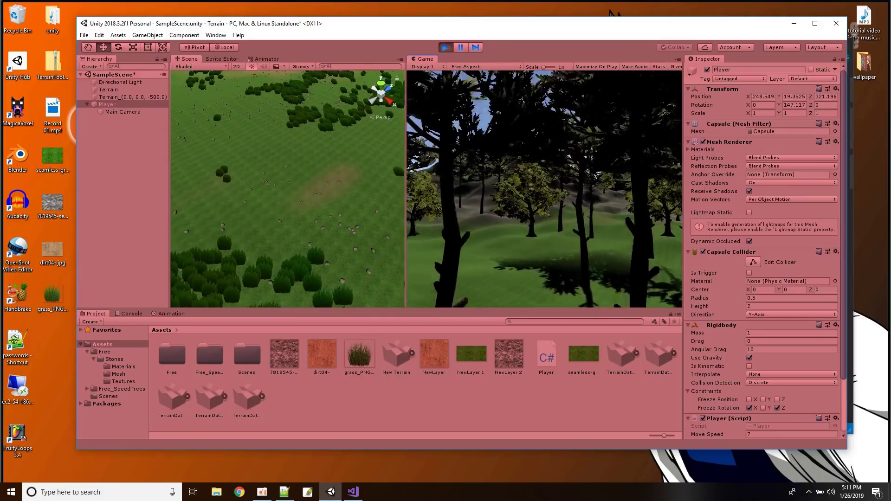
pyautogui.press('w')
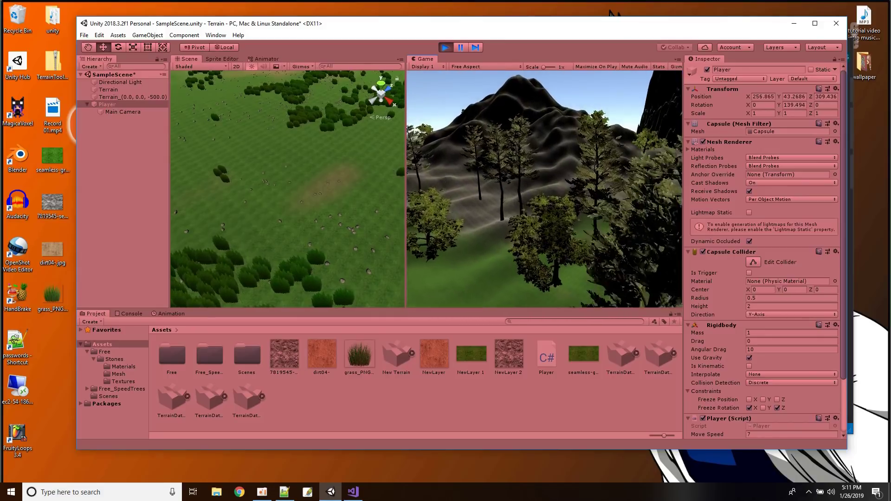